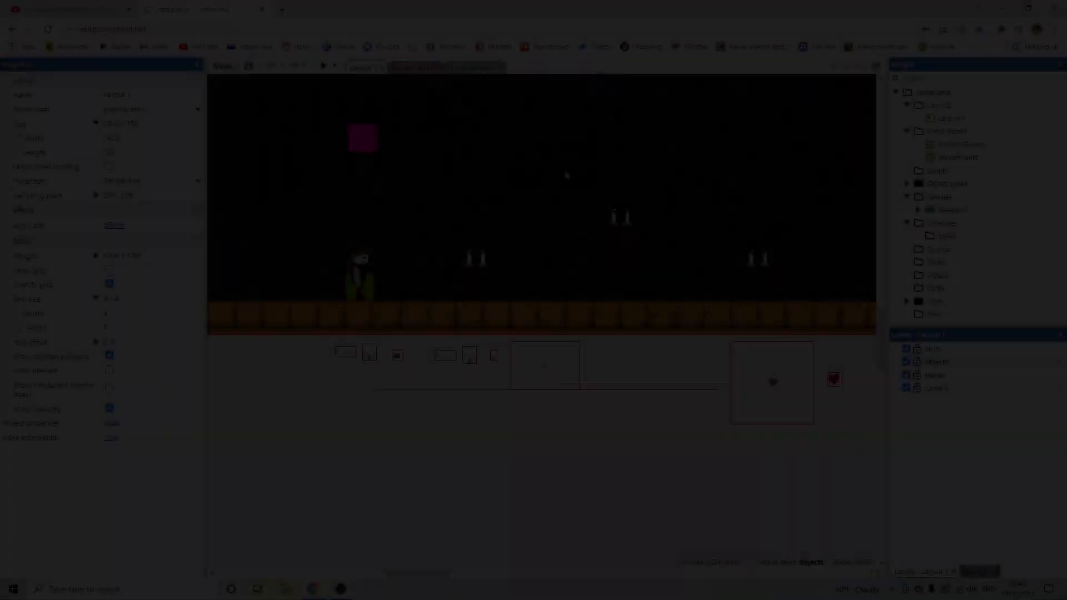
Rename the TiledBackground2 stone wall background object to stoneBG.
scroll(567, 183, "up", 1)
scroll(605, 248, "up", 1, "ctrl")
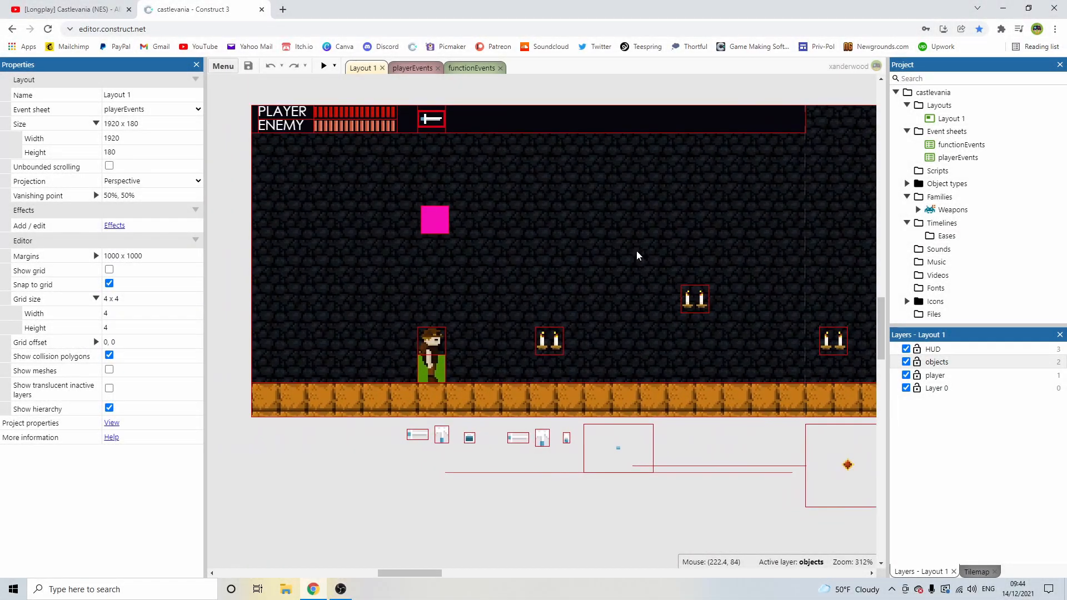
middle_click_drag(542, 240, 542, 260)
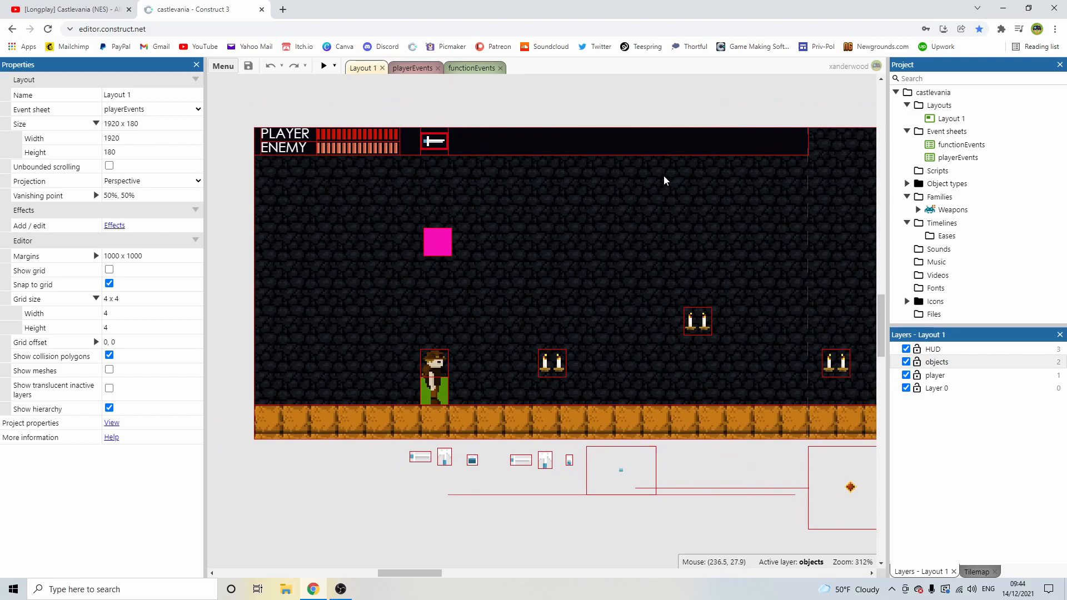
scroll(665, 181, "down", 1, "ctrl")
scroll(629, 240, "down", 1, "ctrl")
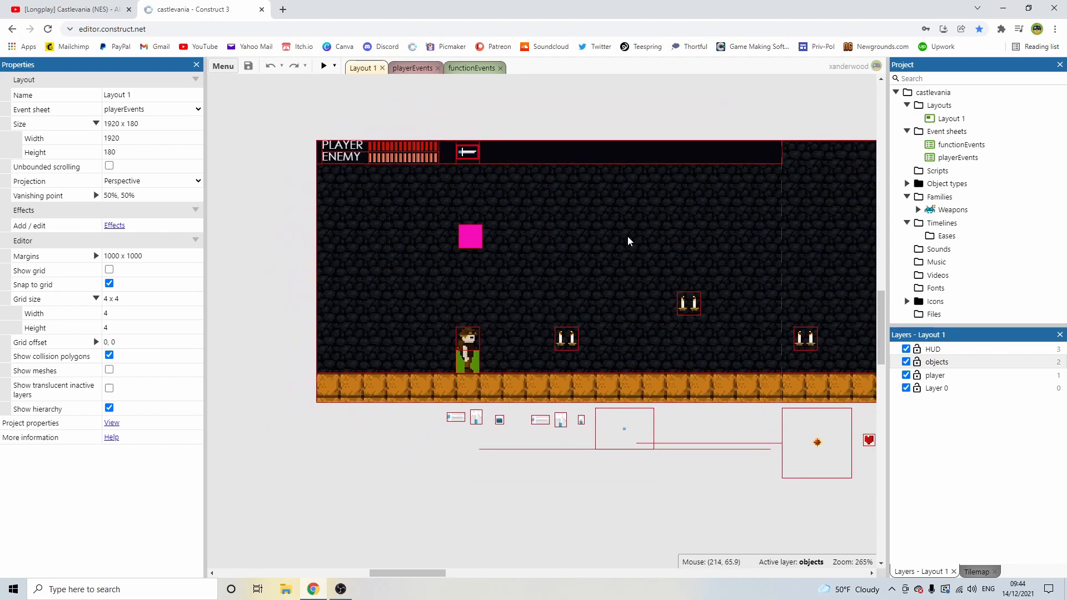
left_click(573, 244)
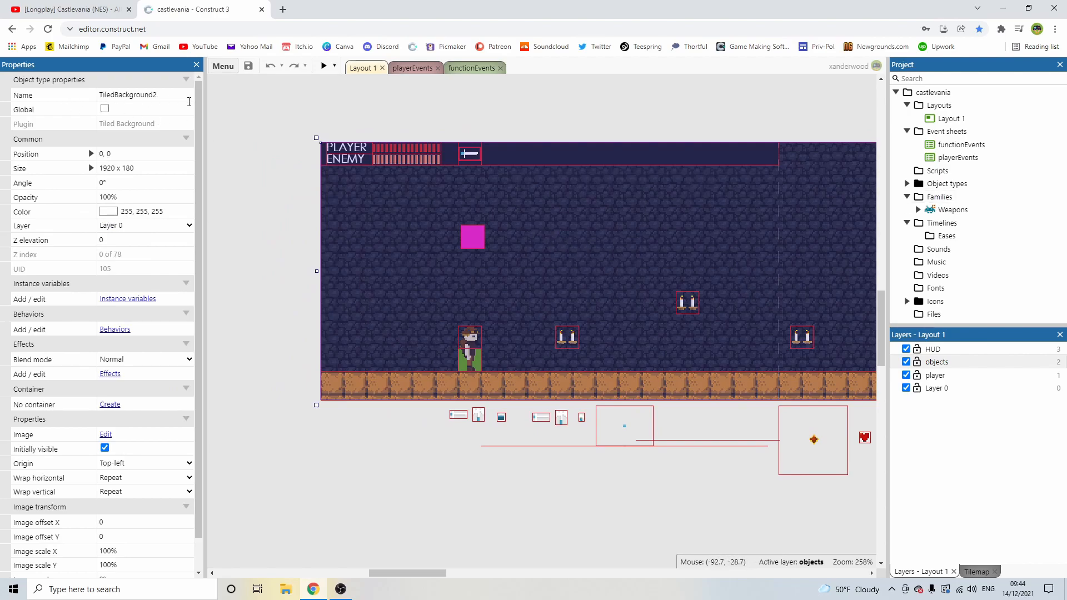
left_click(182, 96)
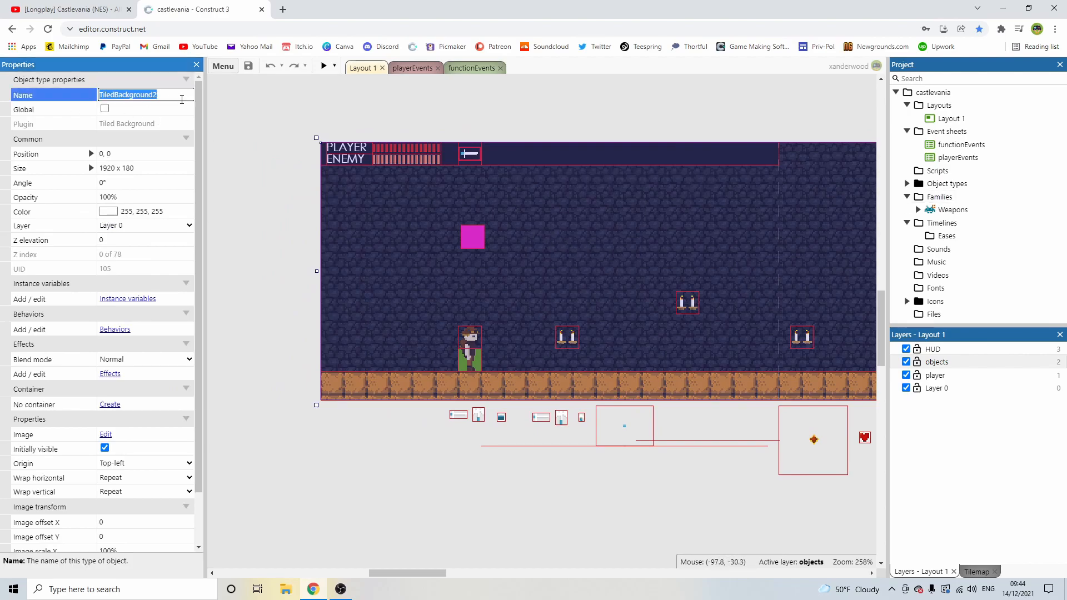
type("s")
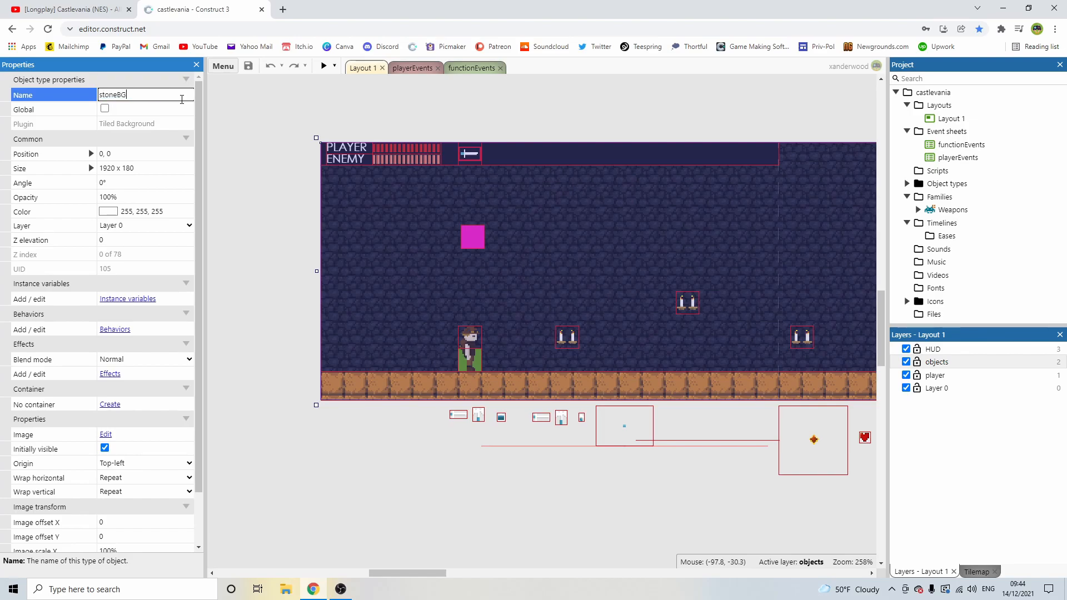
type("toneBG")
key("Return")
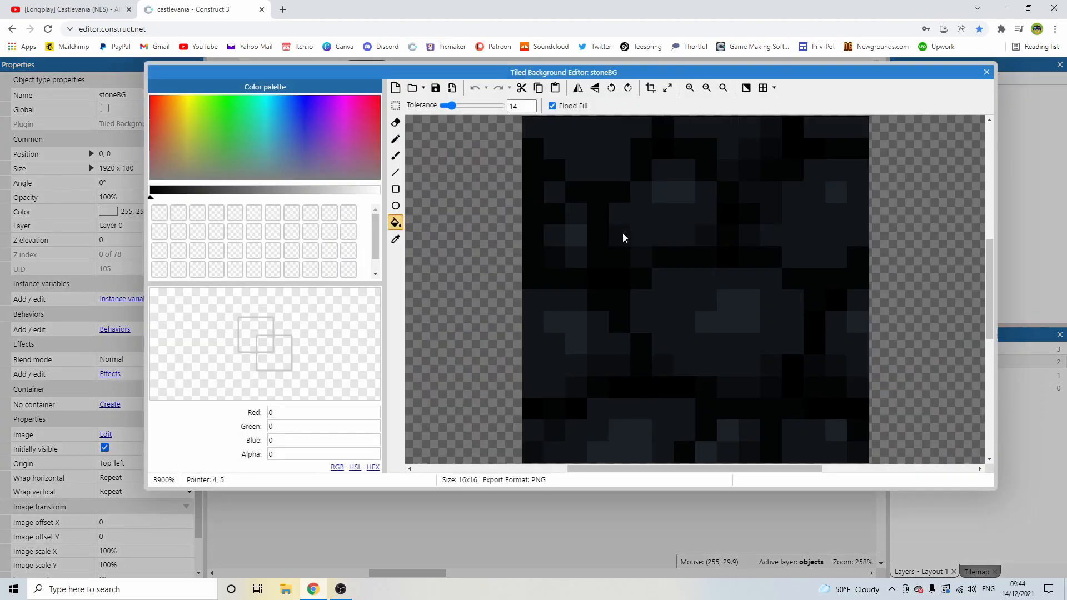
Examine the stoneBG tile image and its canvas size in the image editor without keeping any edits.
scroll(729, 233, "down", 1)
left_click(668, 89)
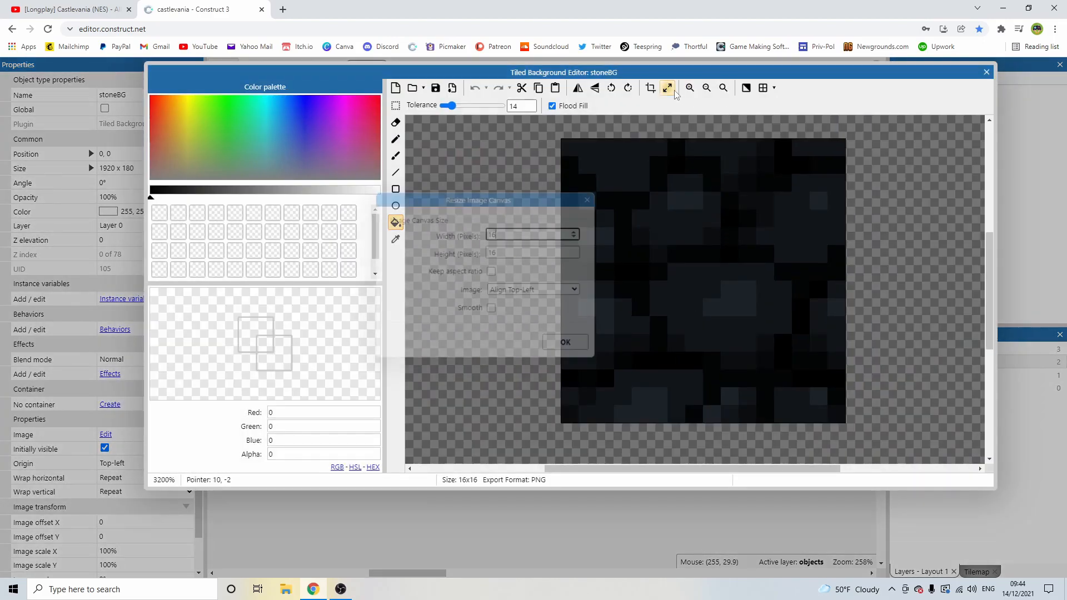
left_click(586, 200)
middle_click_drag(822, 231, 777, 260)
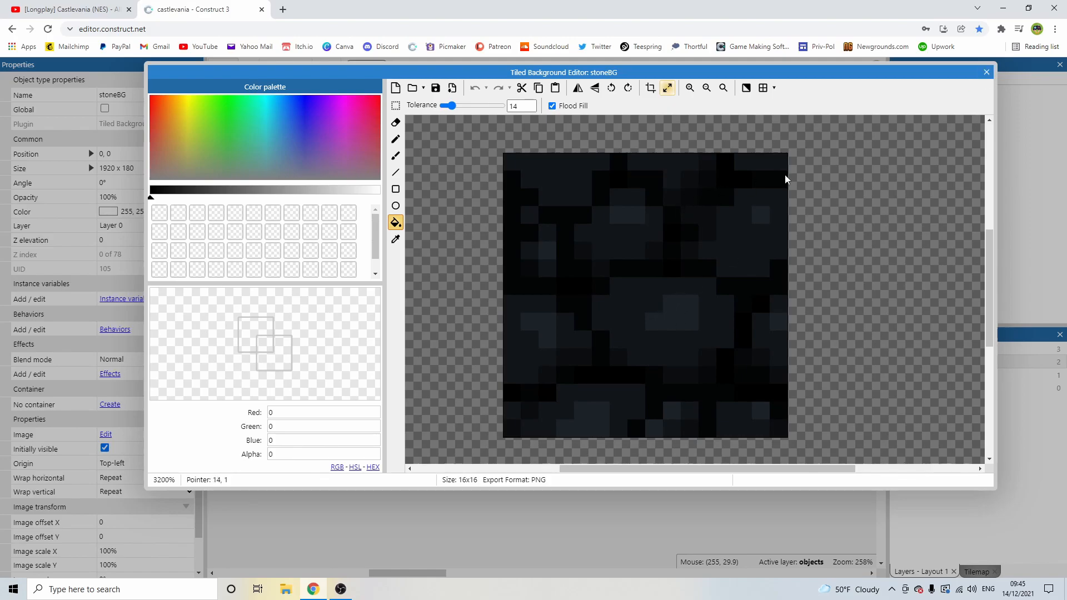
left_click(773, 184)
key("ctrl+z")
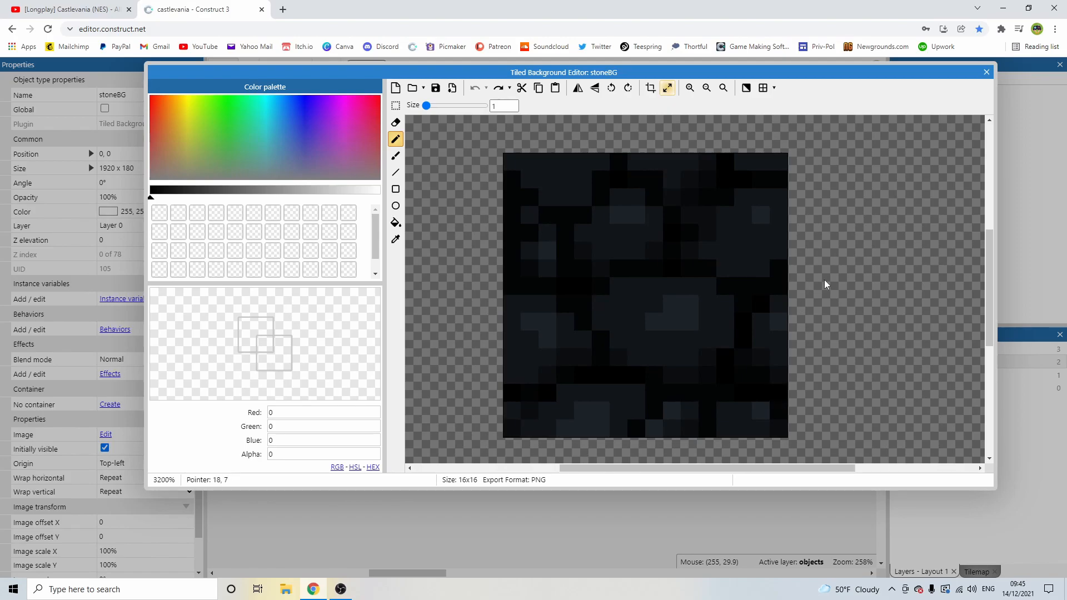
left_click(987, 73)
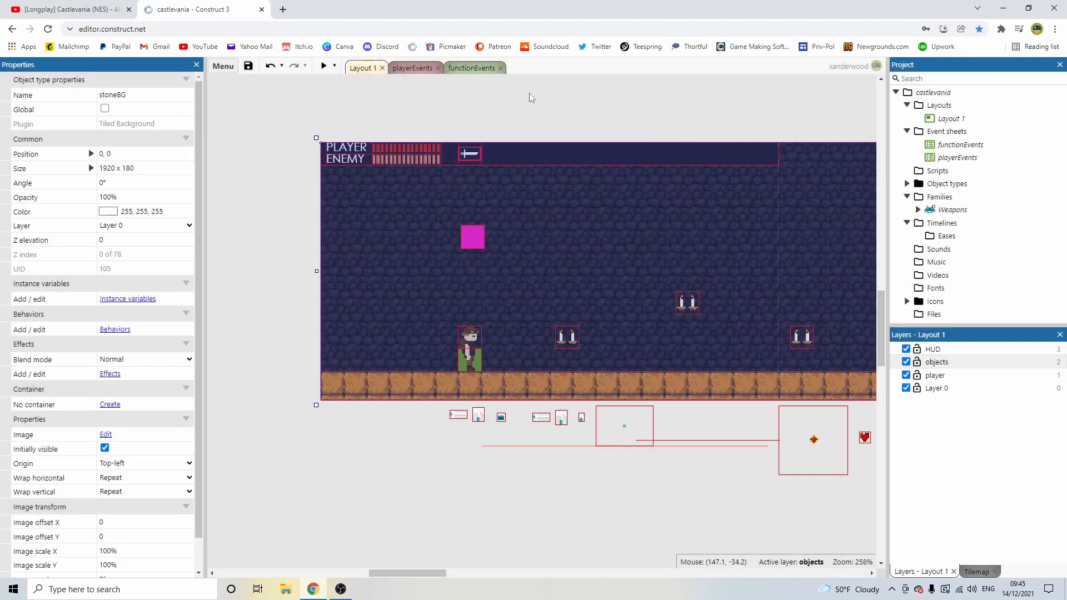
Preview the layout and walk the player across the stairs and blocks and through the door.
left_click(323, 68)
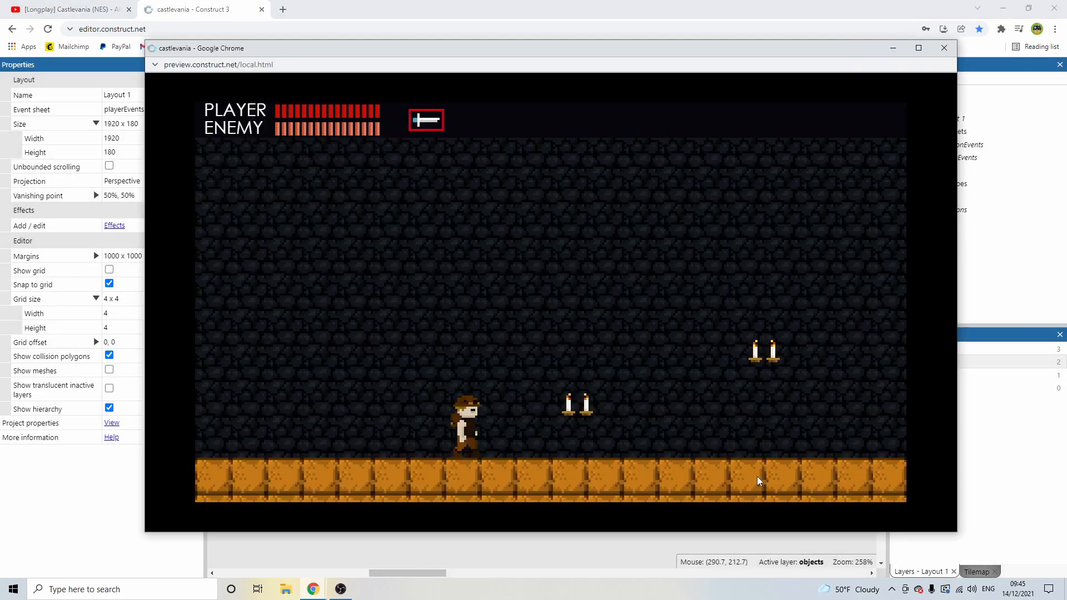
key("Right")
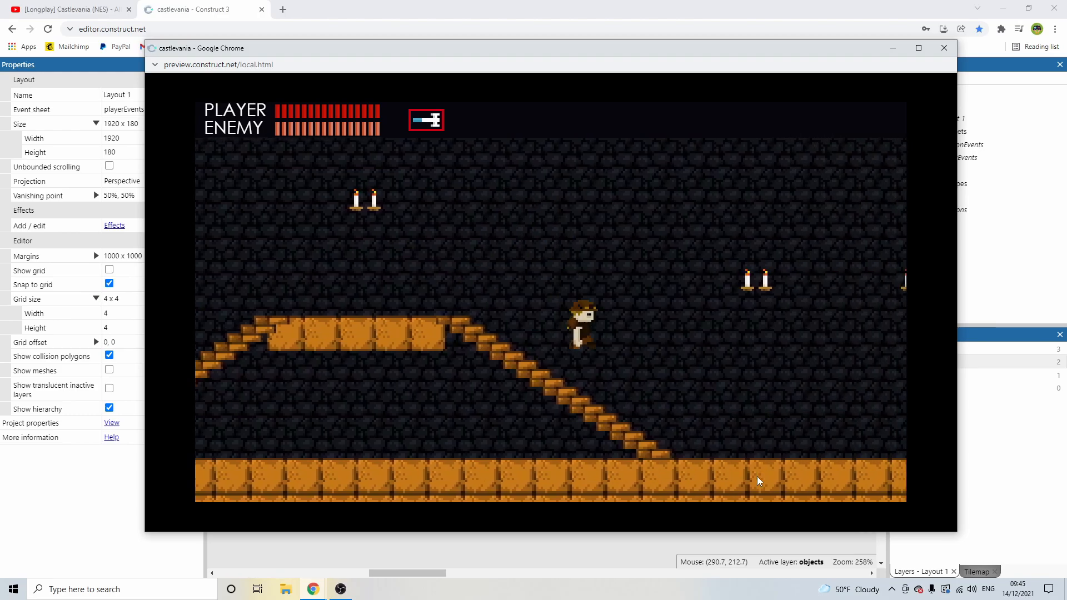
key("Right")
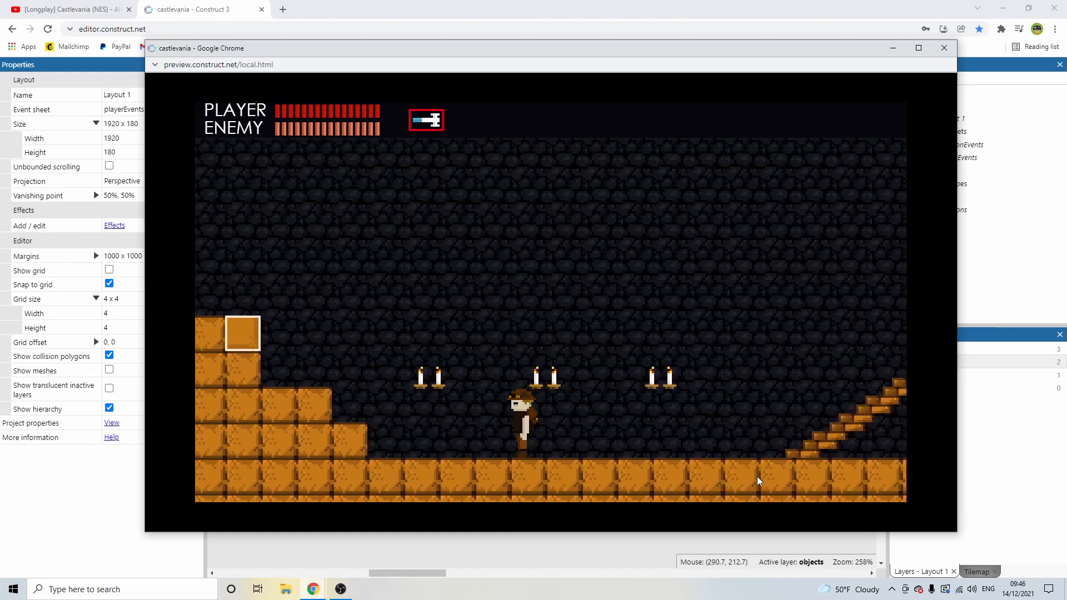
key("Up")
key("space")
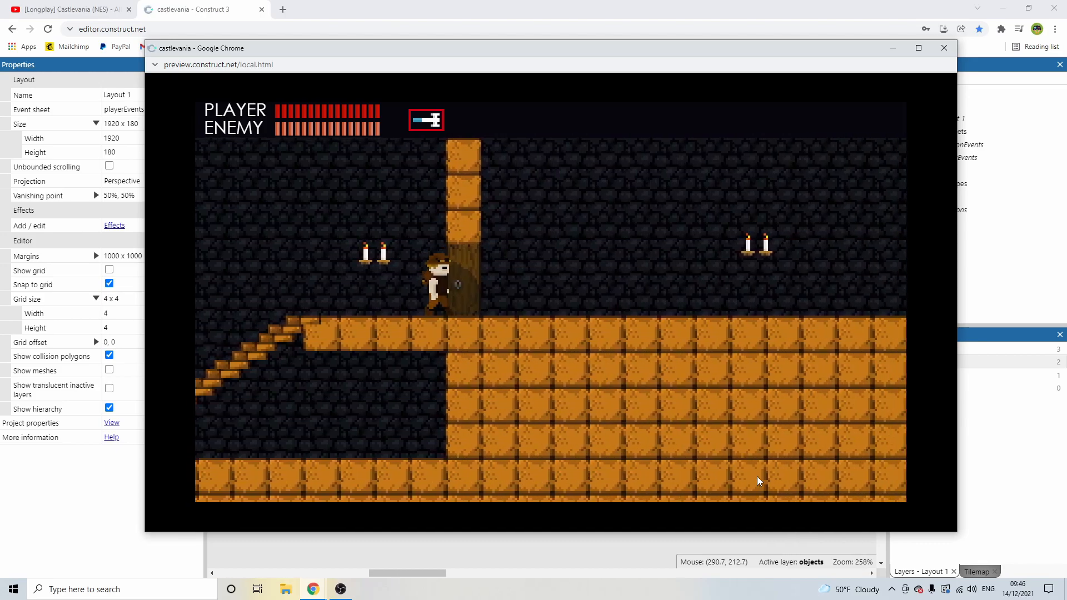
key("Right")
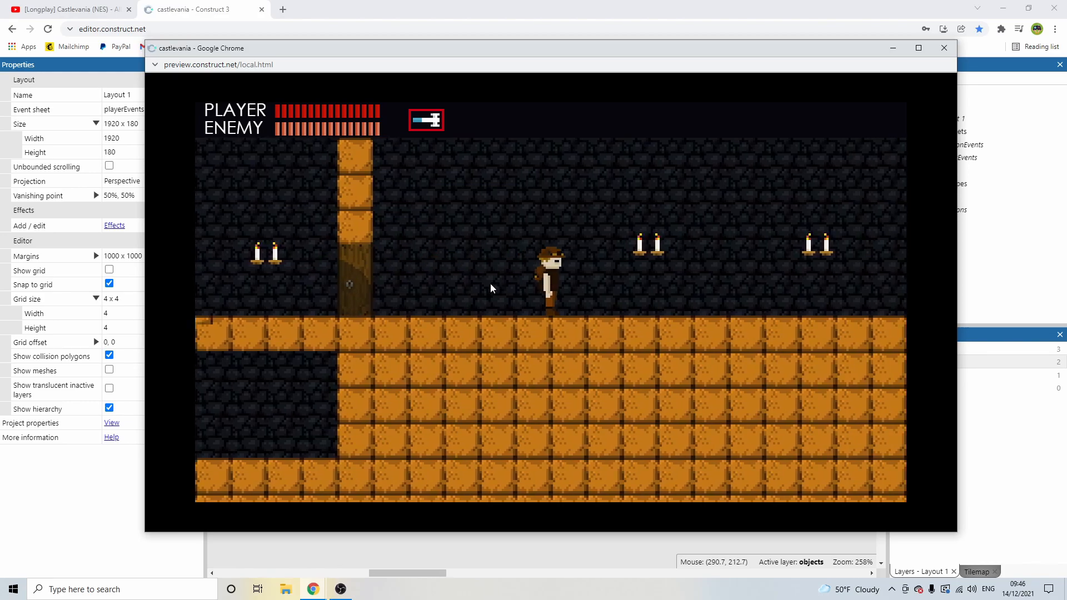
left_click(964, 70)
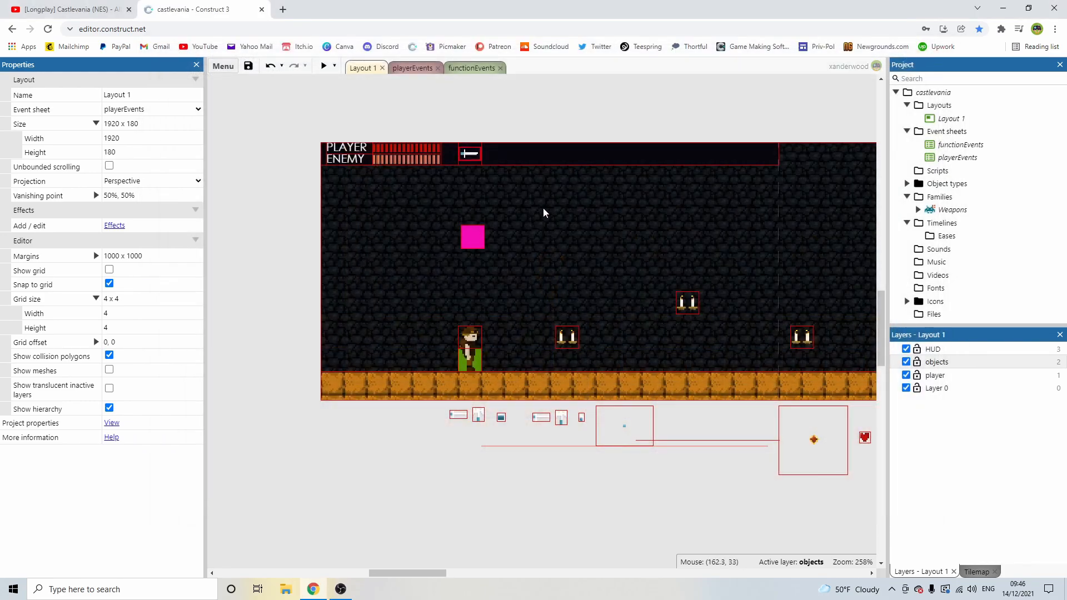
Examine both animation frames of the door sprite, the narrow one and the full door.
scroll(552, 306, "up", 8, "ctrl")
double_click(552, 307)
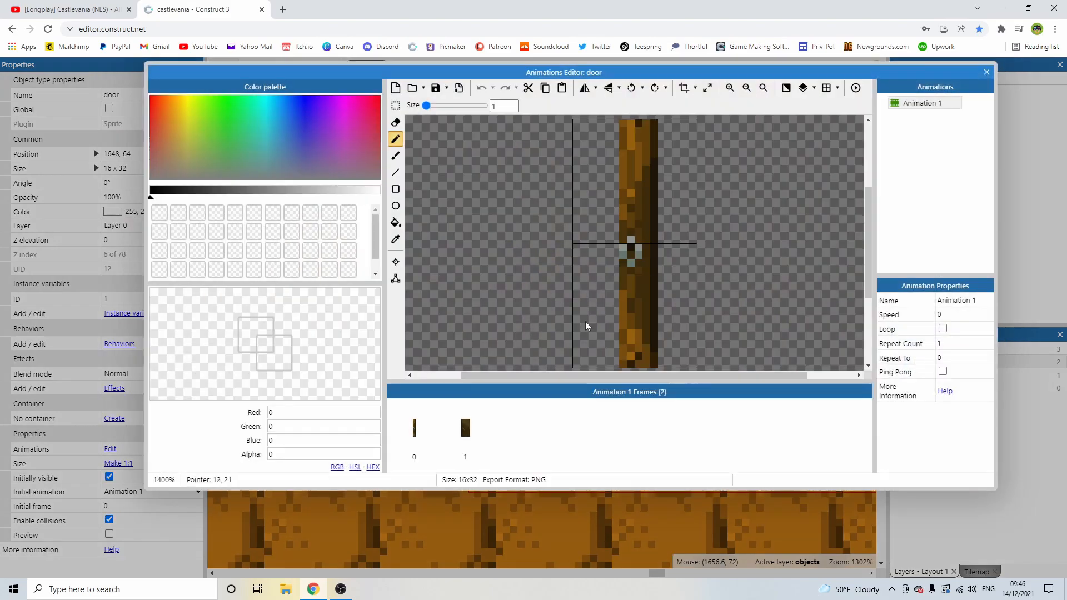
left_click(455, 433)
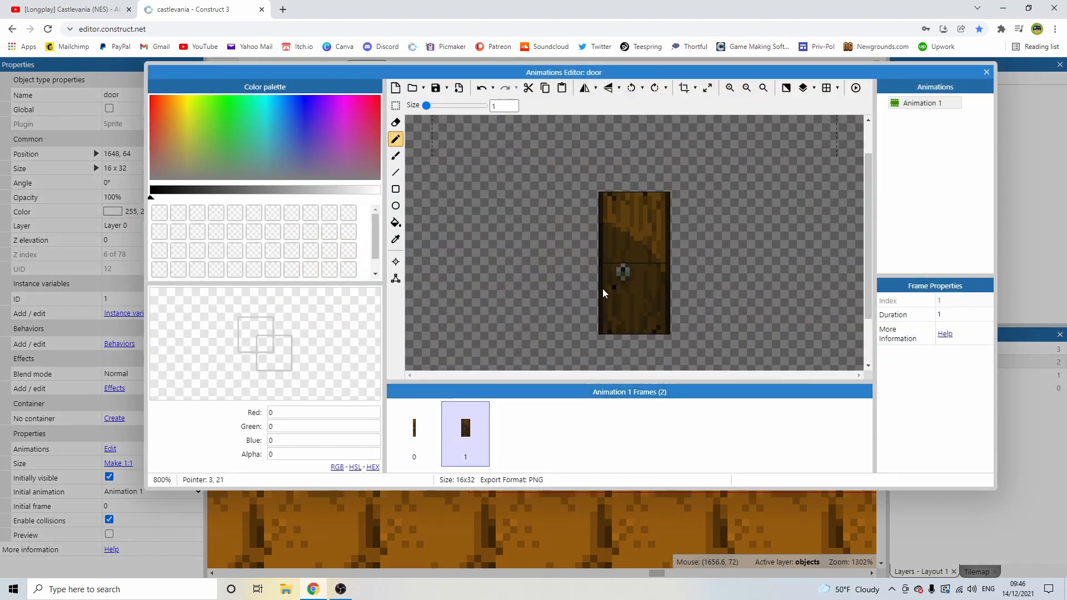
scroll(638, 280, "up", 2, "ctrl")
left_click(414, 429)
scroll(633, 256, "down", 2, "ctrl")
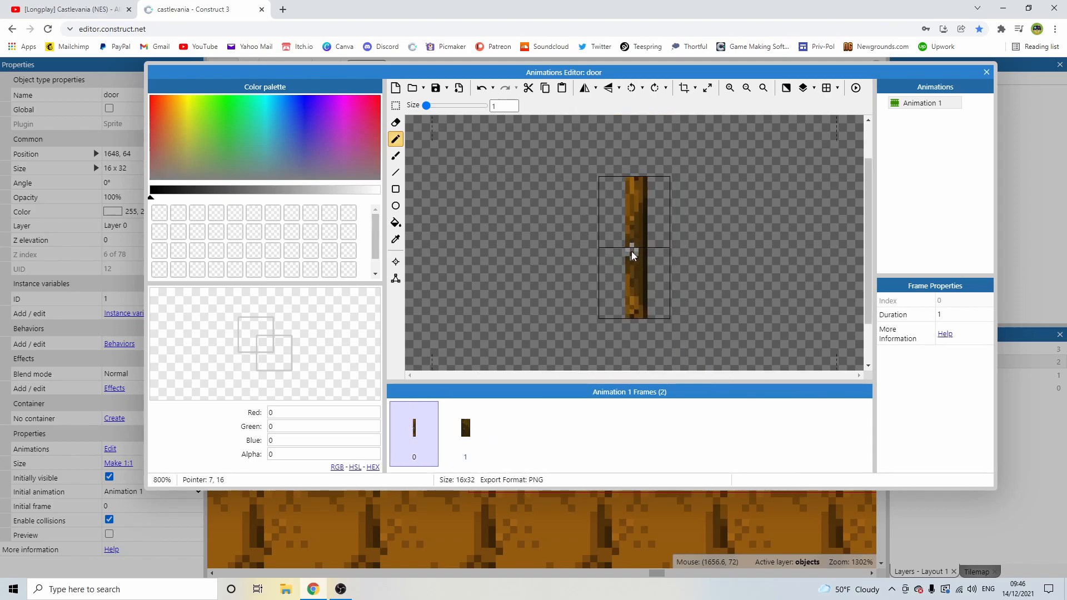
scroll(641, 201, "up", 2, "ctrl")
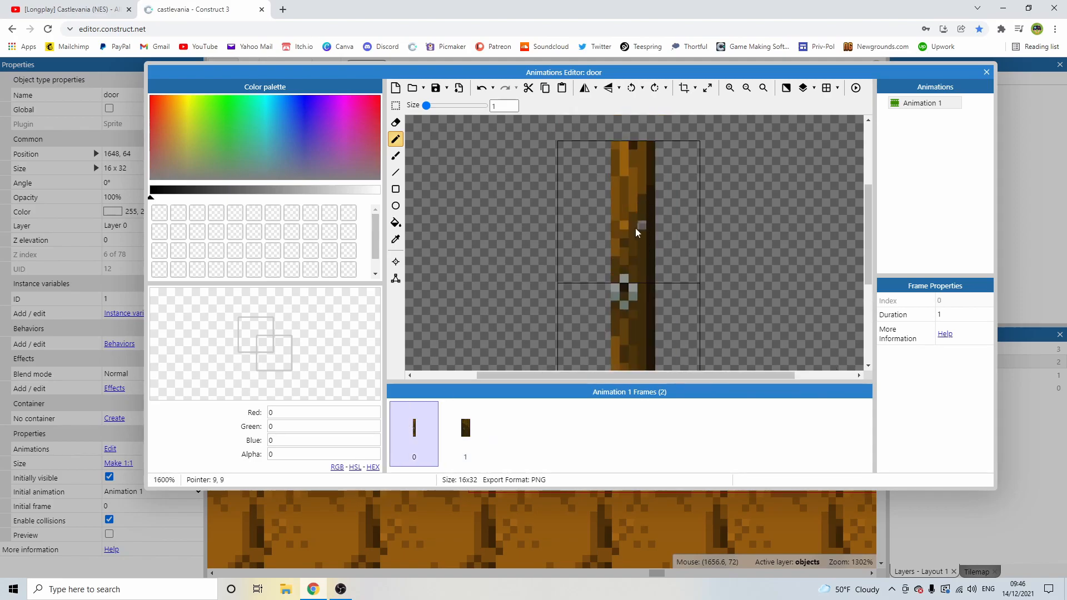
scroll(647, 293, "down", 2, "ctrl")
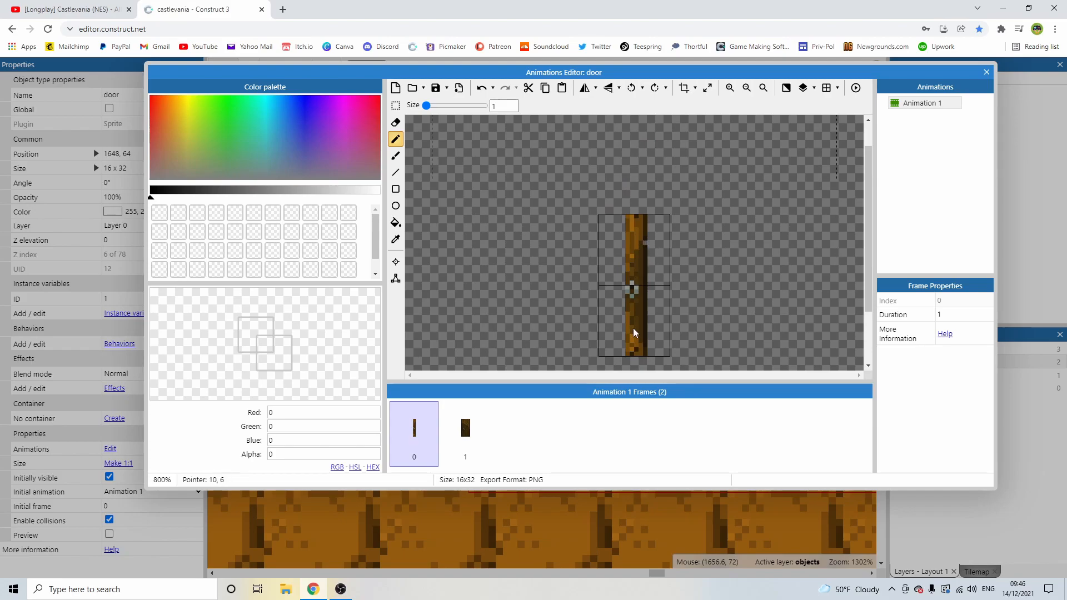
left_click(465, 448)
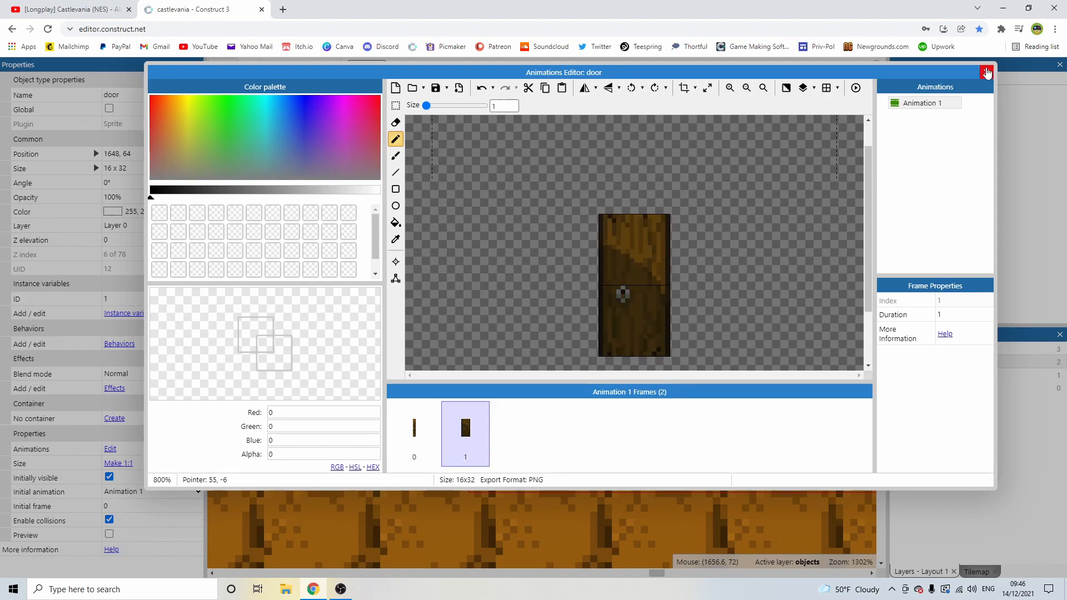
left_click(986, 73)
Look over the layout from the door back to the player start and review the stoneBG tile image.
scroll(734, 299, "down", 6, "ctrl")
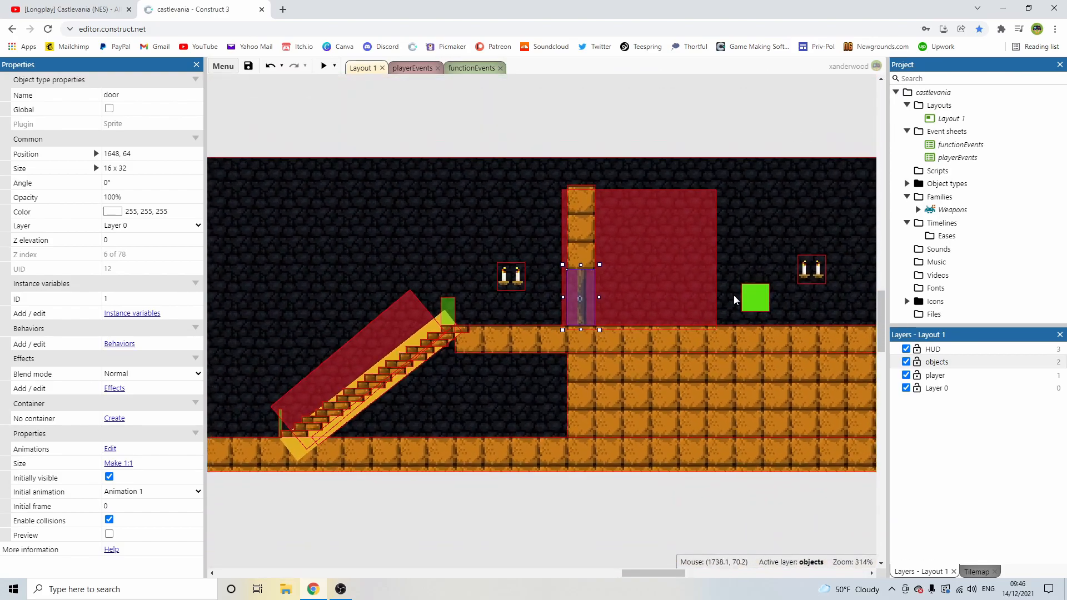
middle_click_drag(734, 299, 555, 290)
left_click(565, 151)
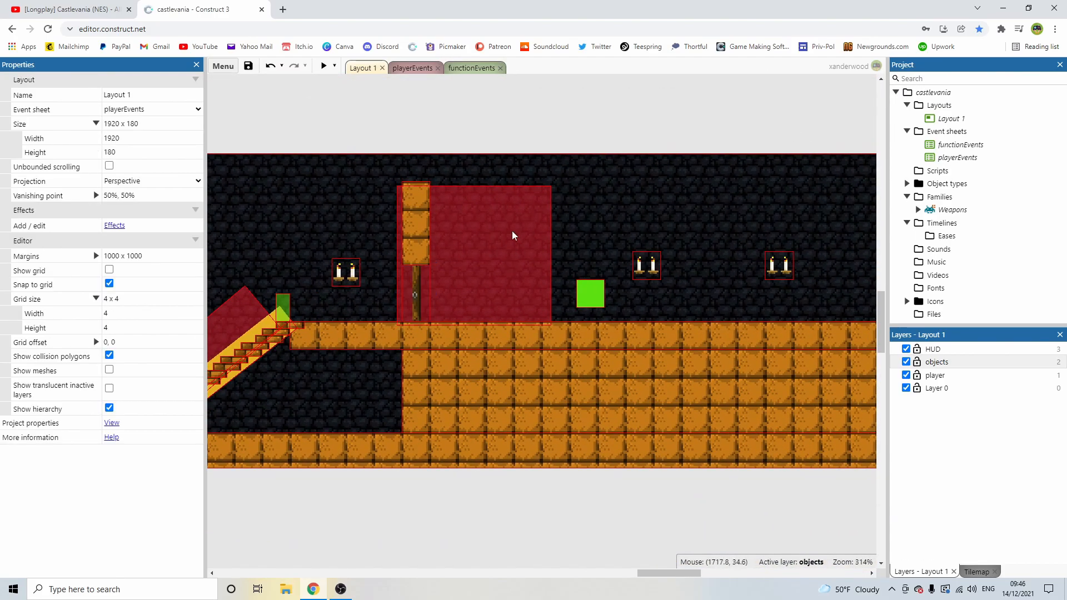
scroll(515, 232, "down", 2, "ctrl")
middle_click_drag(515, 235, 652, 245)
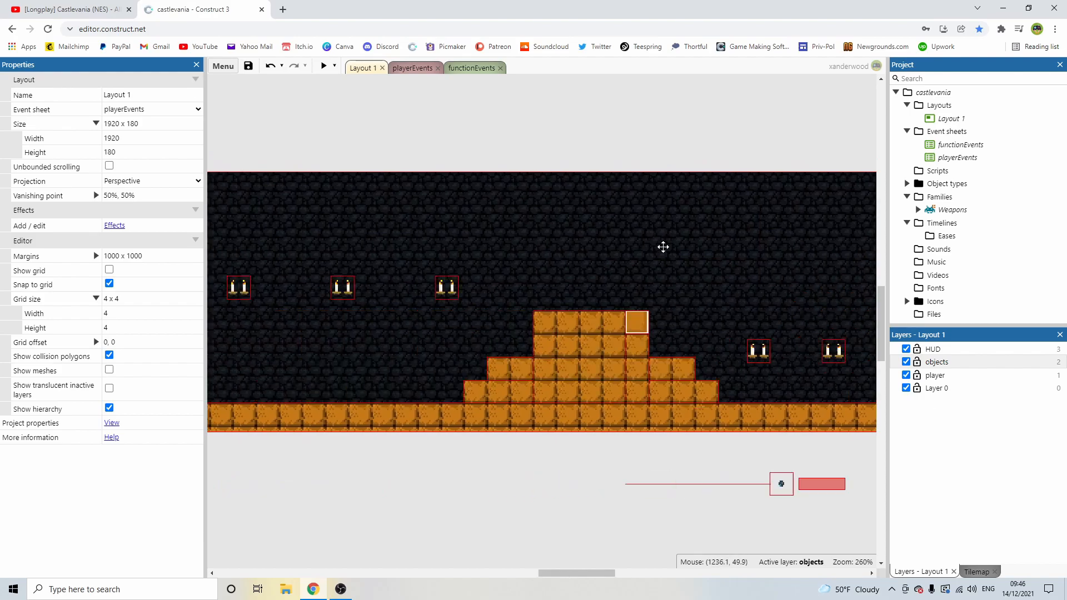
middle_click_drag(652, 246, 762, 246)
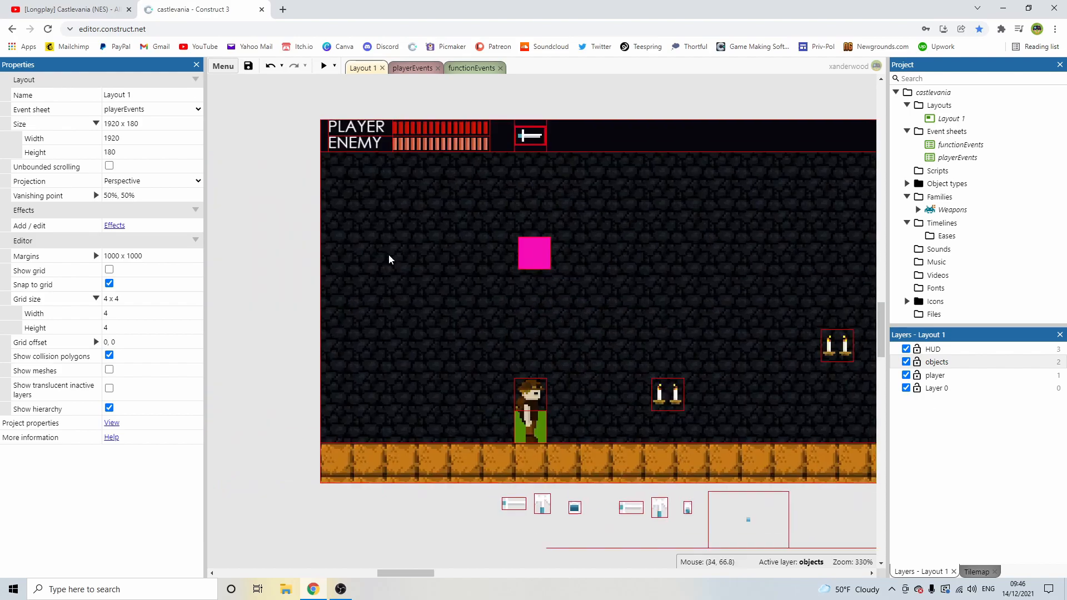
scroll(388, 260, "up", 5, "ctrl")
double_click(467, 270)
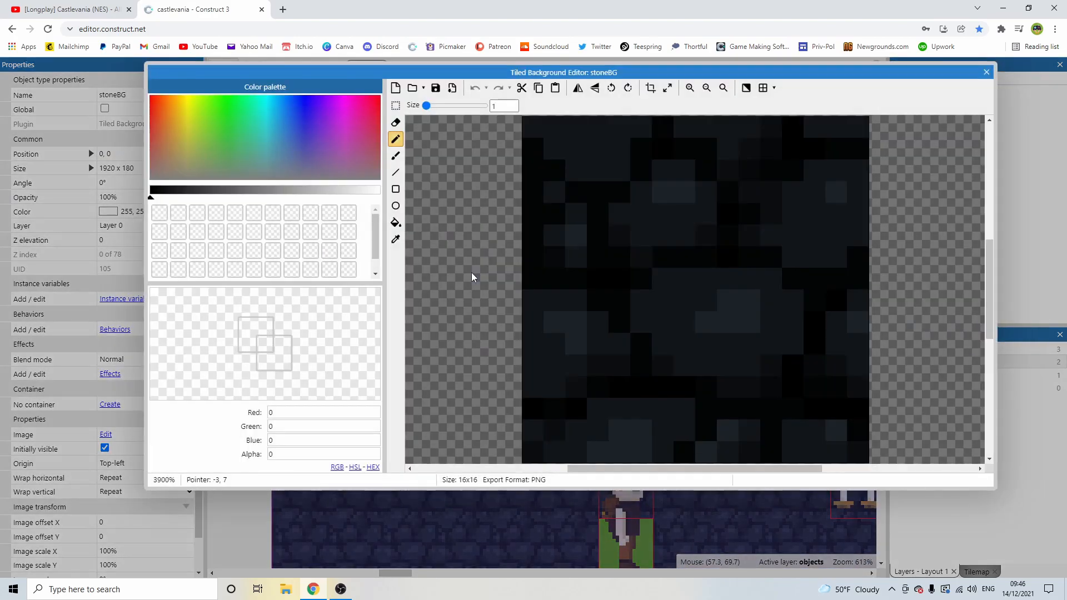
scroll(709, 254, "down", 1, "ctrl")
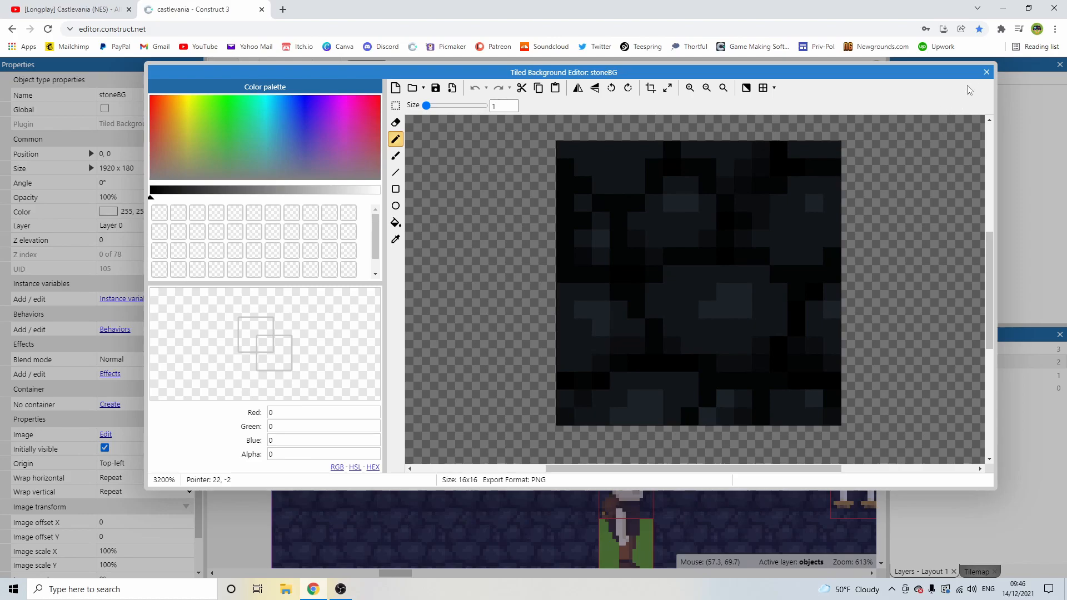
left_click(987, 72)
Clone the player object type and place the copy outside the layout's left edge at about -32, 100.
scroll(639, 200, "down", 5, "ctrl")
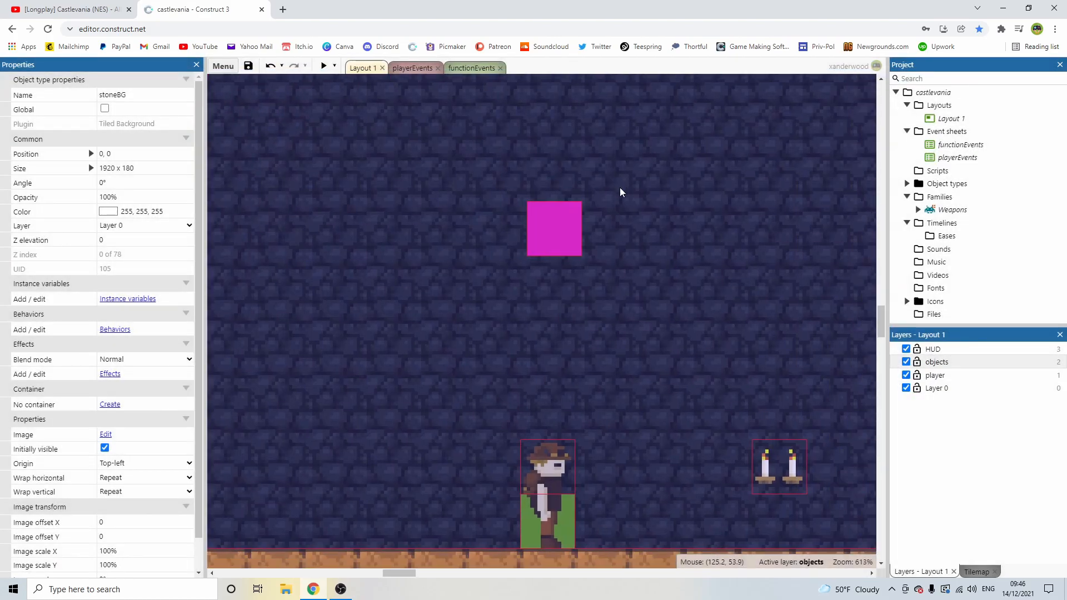
left_click(512, 353)
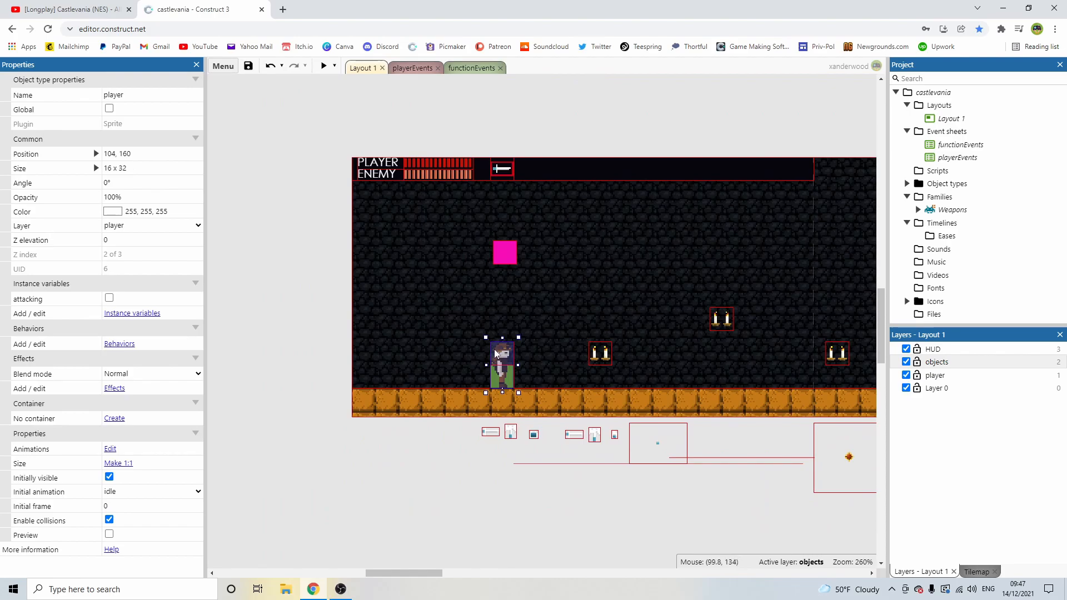
right_click(509, 354)
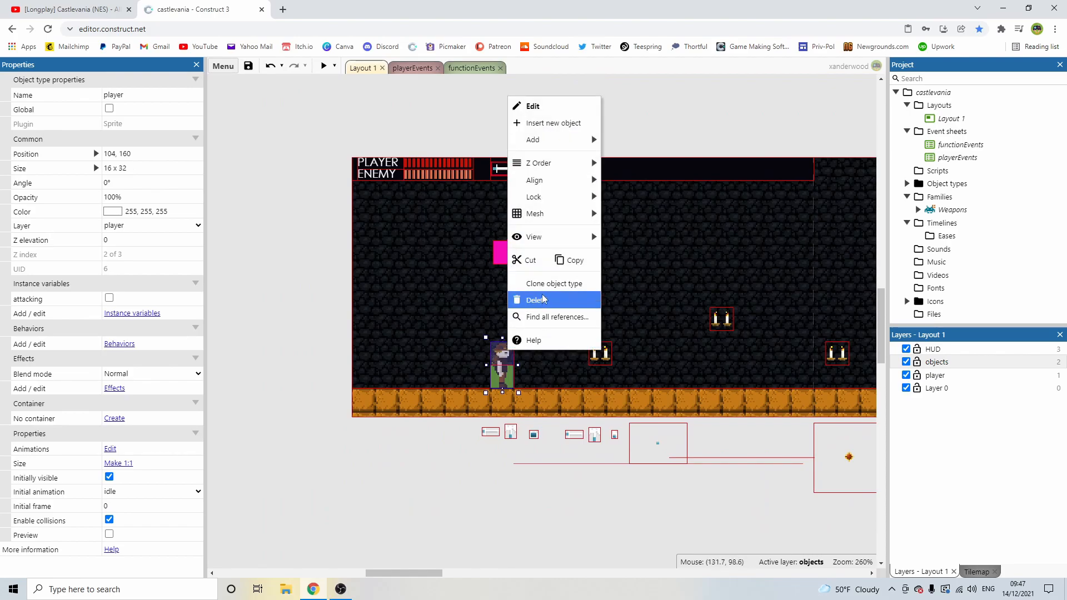
left_click(337, 303)
left_click(305, 304)
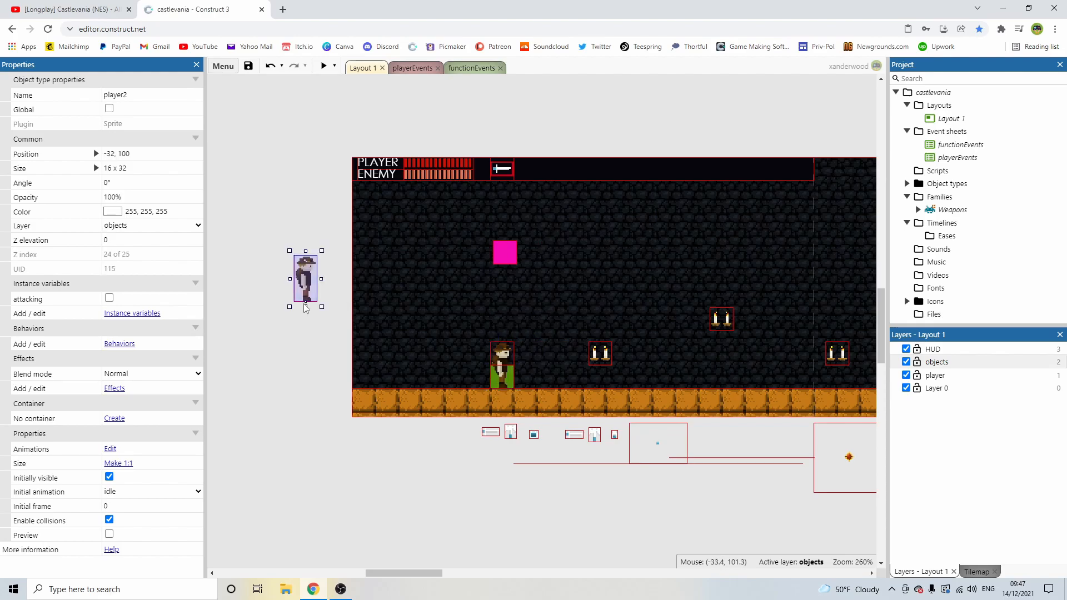
Rename the cloned player sprite to ghoul.
scroll(284, 281, "up", 2, "ctrl")
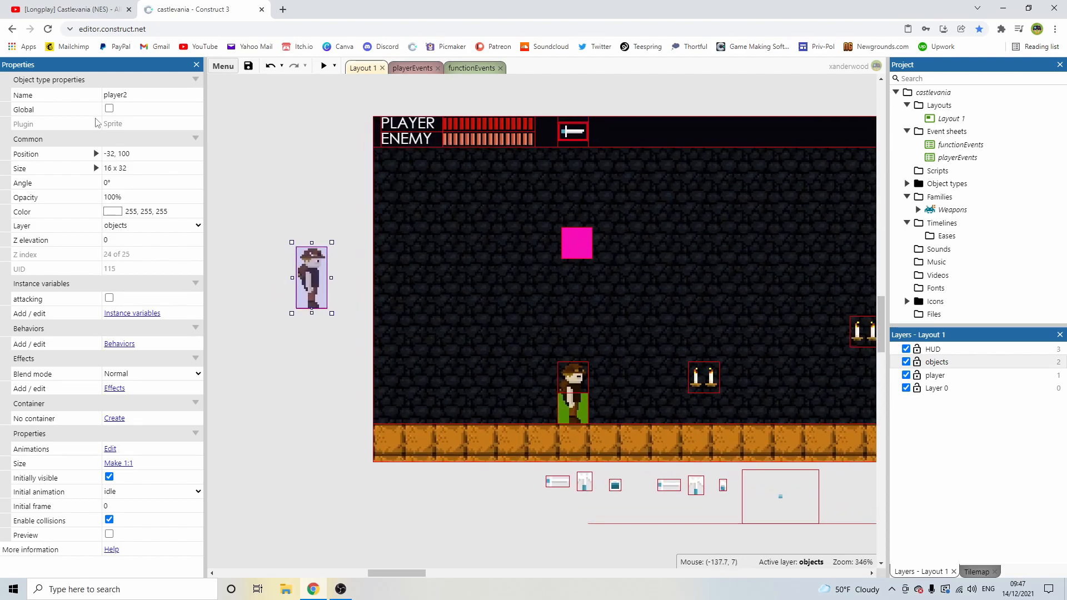
left_click(128, 95)
type("ghoul")
key("Return")
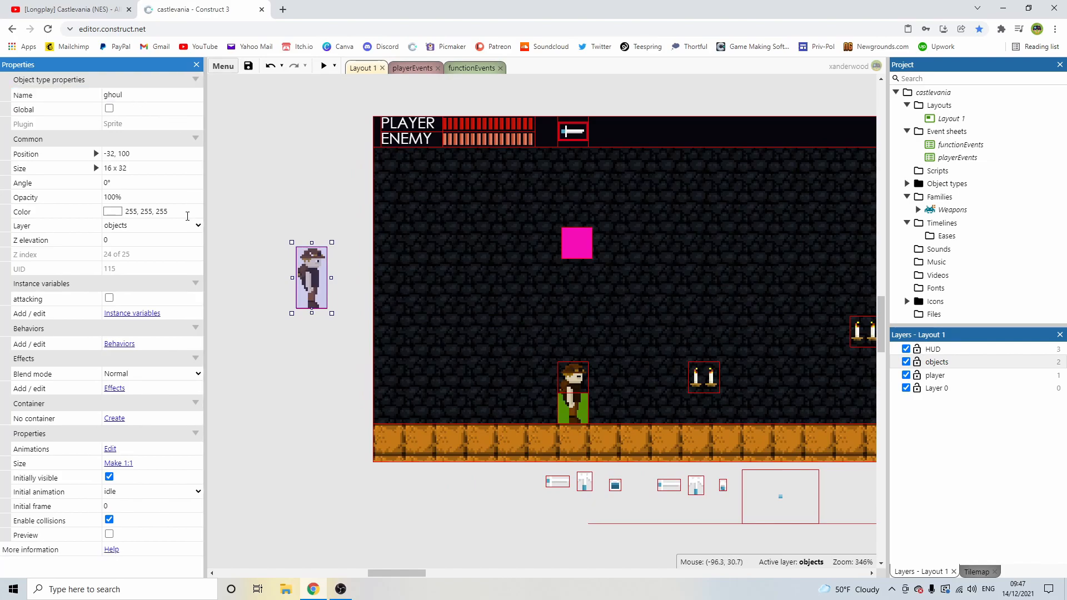
Open the ghoul sprite's animations and delete every animation except walk.
double_click(305, 278)
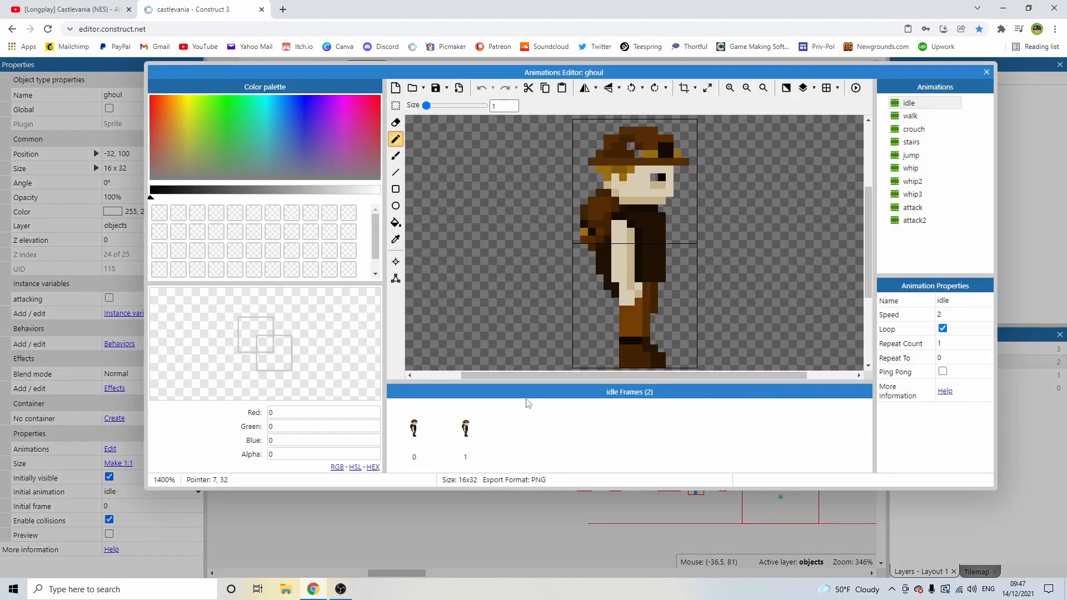
right_click(911, 103)
left_click(918, 139)
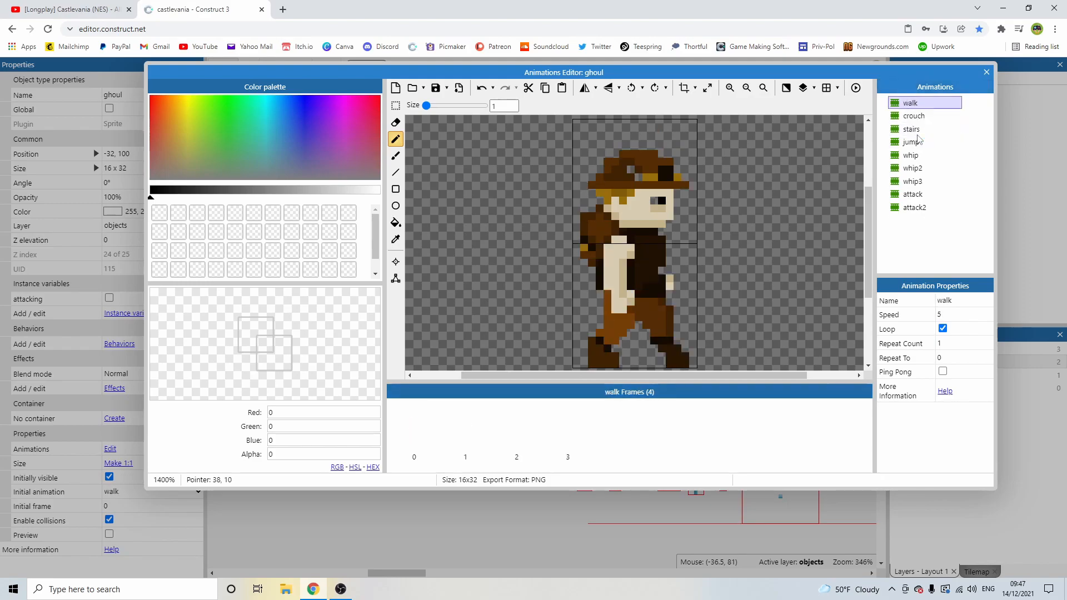
key("Delete")
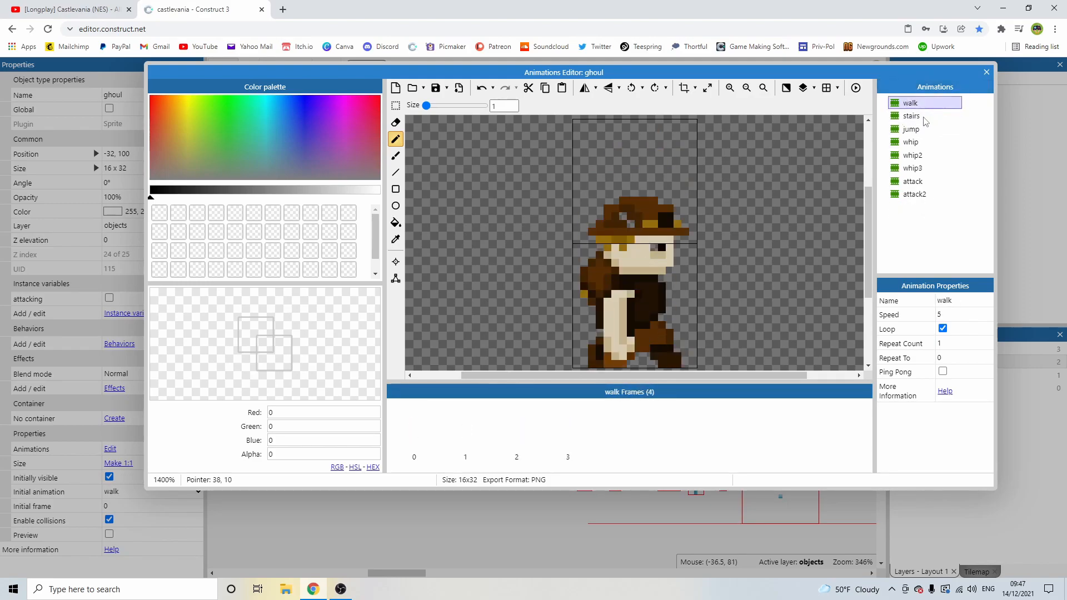
left_click(917, 116)
key("Delete")
left_click(916, 116)
key("Delete")
left_click(916, 116)
key("Delete")
left_click(916, 116)
key("Delete")
left_click(916, 117)
key("Delete")
left_click(916, 117)
key("Delete")
left_click(915, 116)
key("Delete")
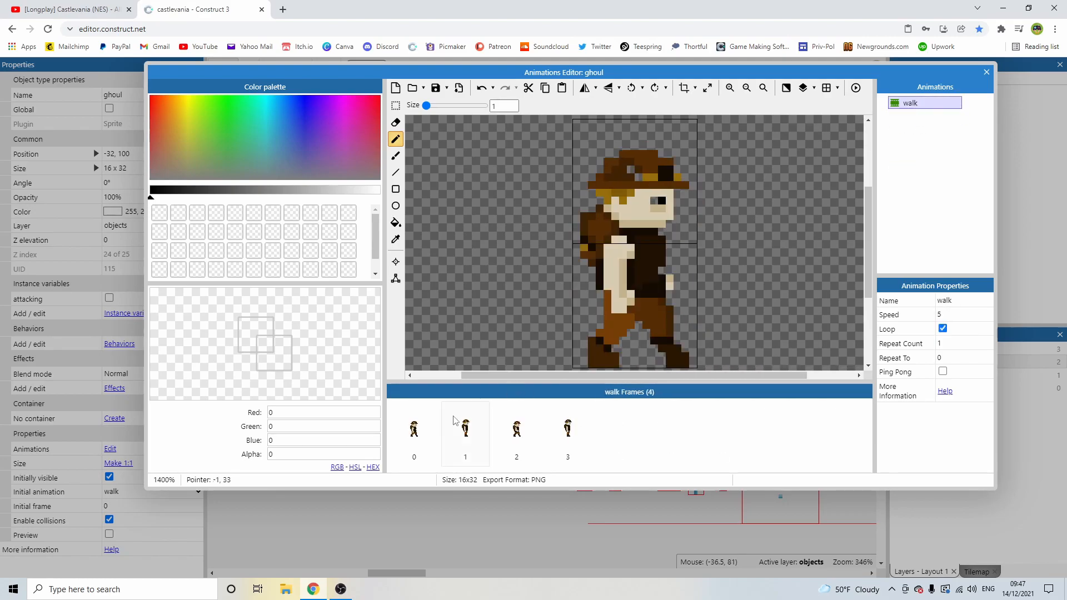
Review the walk frames and recolor the skin in frame 0 with light cyan (128, 220, 220).
left_click(401, 435)
key("Right")
key("Right")
key("Right")
left_click(465, 434)
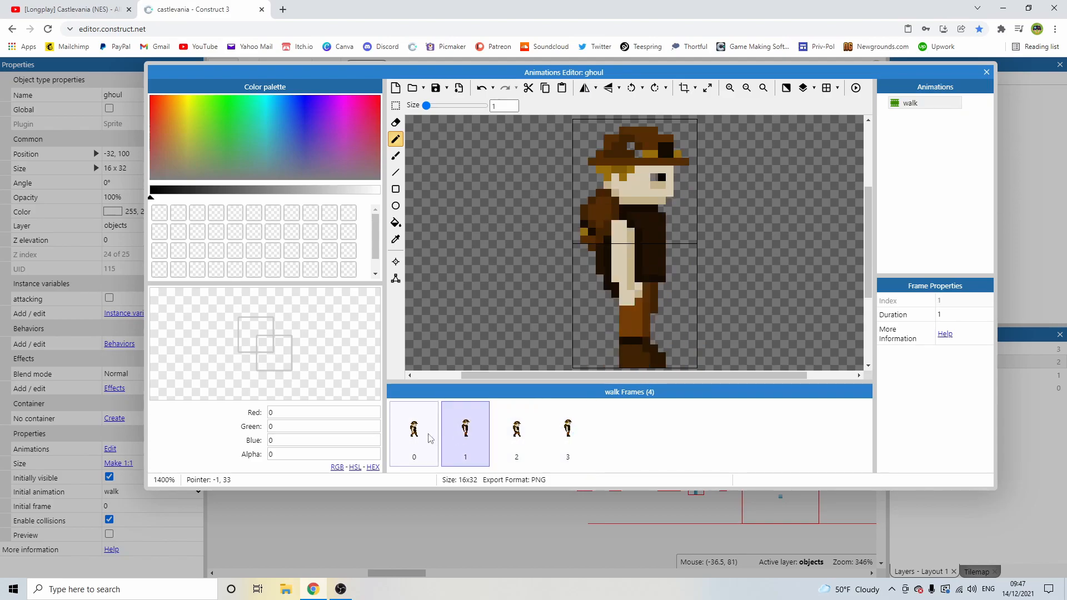
left_click(414, 434)
left_click(284, 141)
left_click(266, 132)
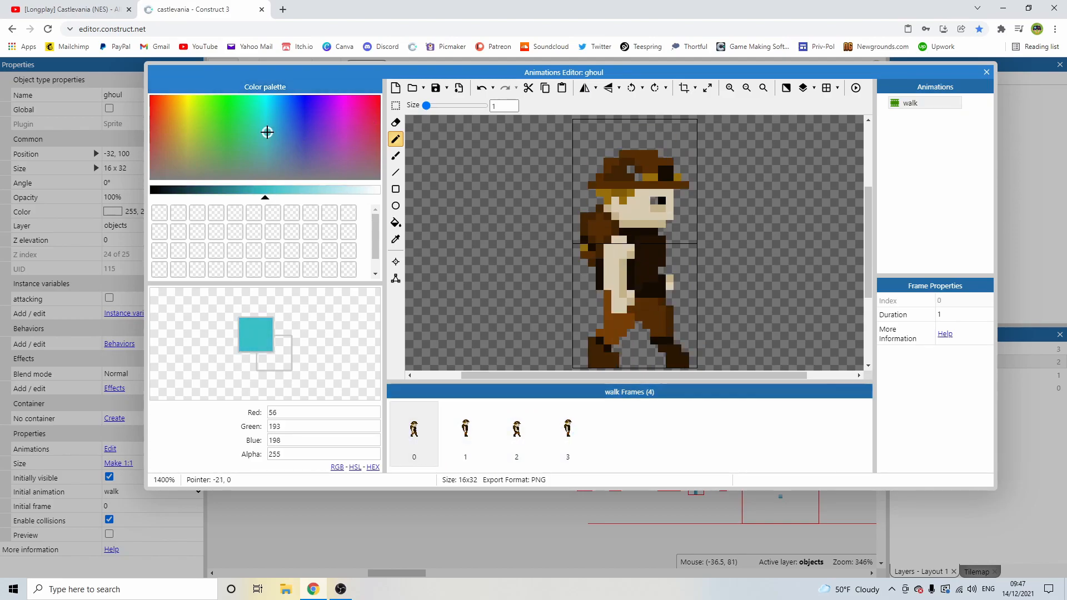
left_click(328, 191)
left_click(308, 191)
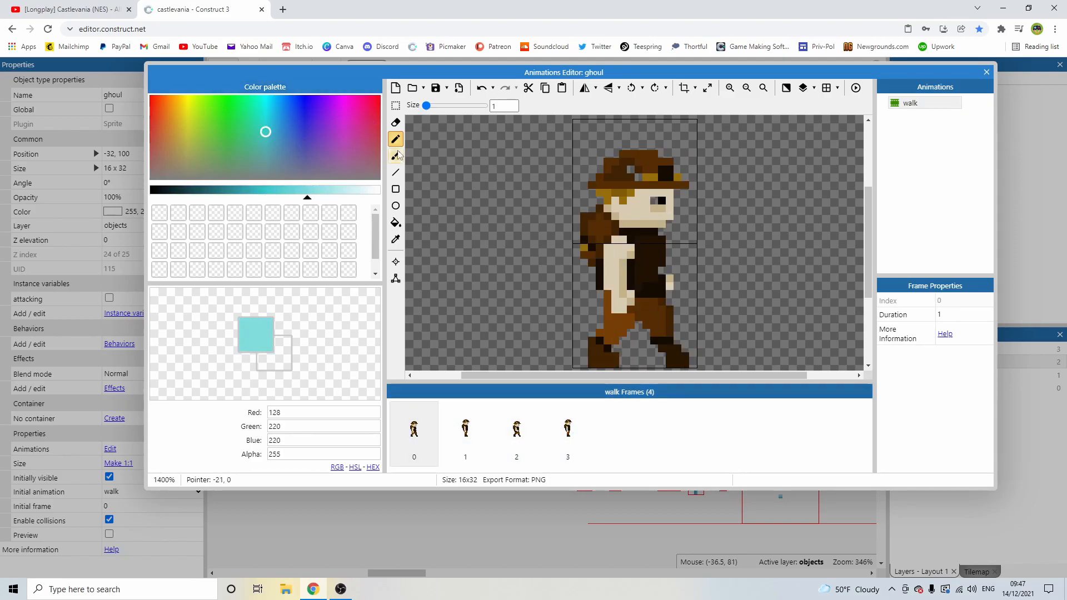
left_click(655, 202)
left_click_drag(648, 200, 655, 209)
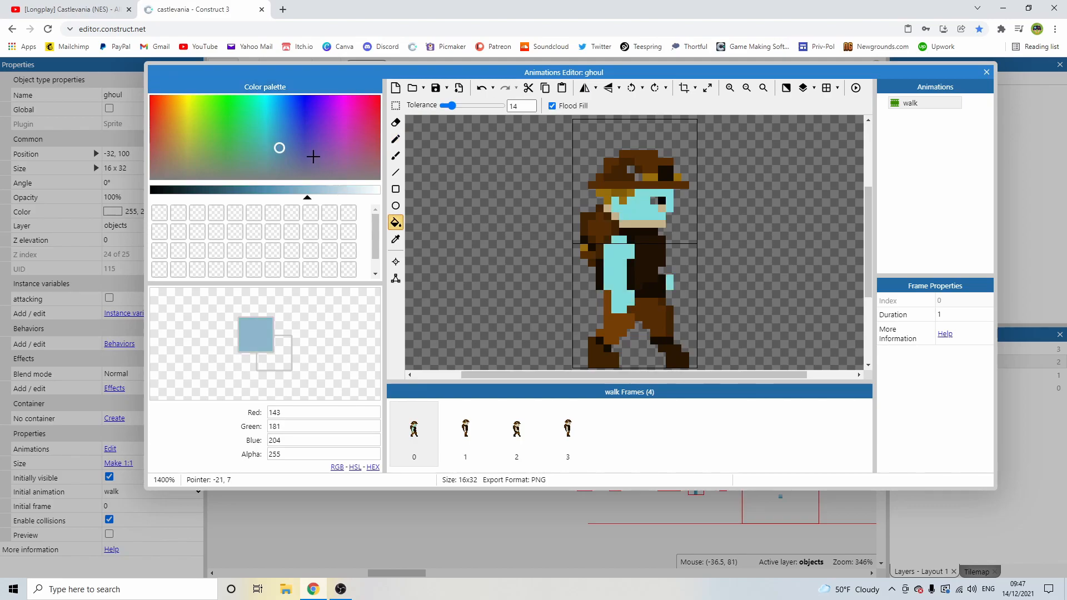
Reshape the ghoul's face into a tapered light cyan one with a red eye.
left_click(304, 157)
left_click(335, 190)
left_click(395, 139)
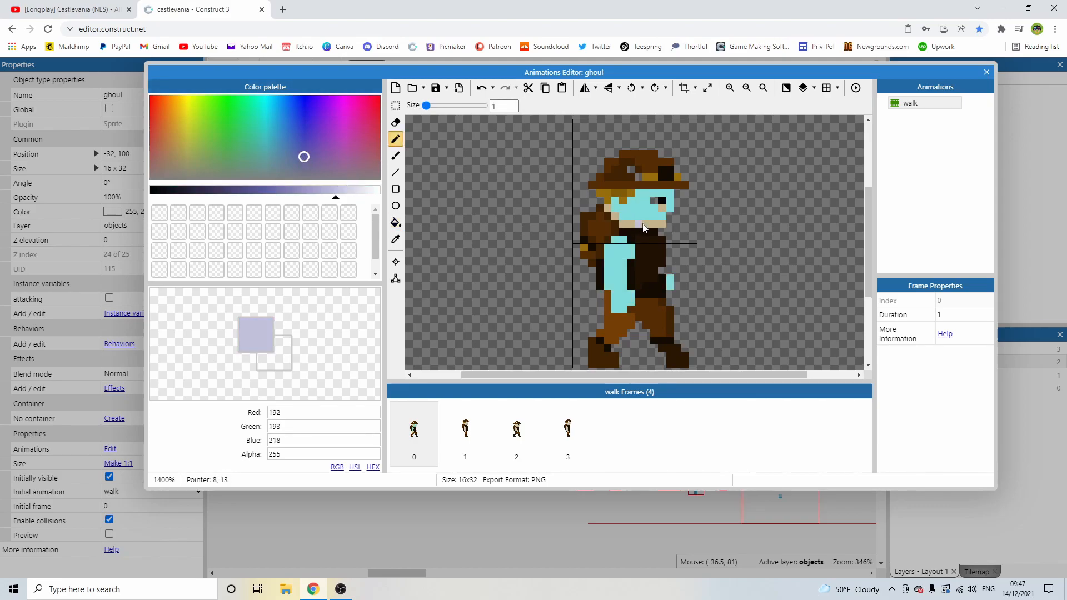
scroll(646, 224, "up", 1)
left_click(656, 233)
mouse_move(657, 237)
left_mouse_down()
mouse_move(628, 233)
mouse_move(655, 240)
mouse_move(653, 229)
left_mouse_up()
left_click(640, 216, "alt")
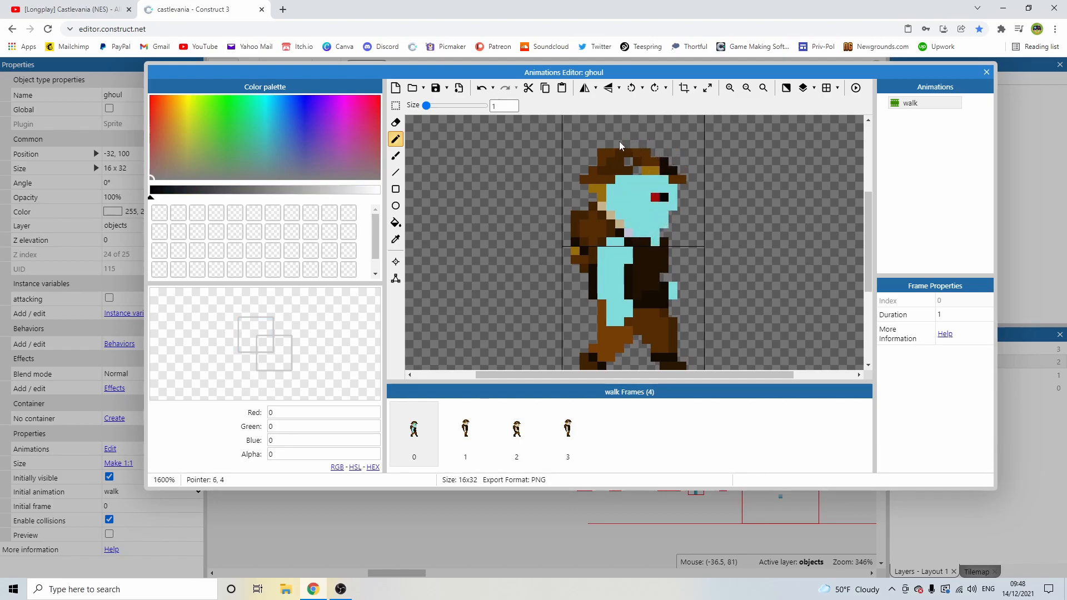
Replace the hat, clothes, backpack and boots with a hooded robe in pale lilac (209, 200, 220).
left_click(628, 161, "alt")
mouse_move(628, 161)
left_mouse_down()
mouse_move(669, 176)
mouse_move(622, 159)
mouse_move(603, 191)
mouse_move(618, 235)
mouse_move(657, 260)
mouse_move(675, 253)
mouse_move(664, 251)
mouse_move(661, 285)
left_mouse_up()
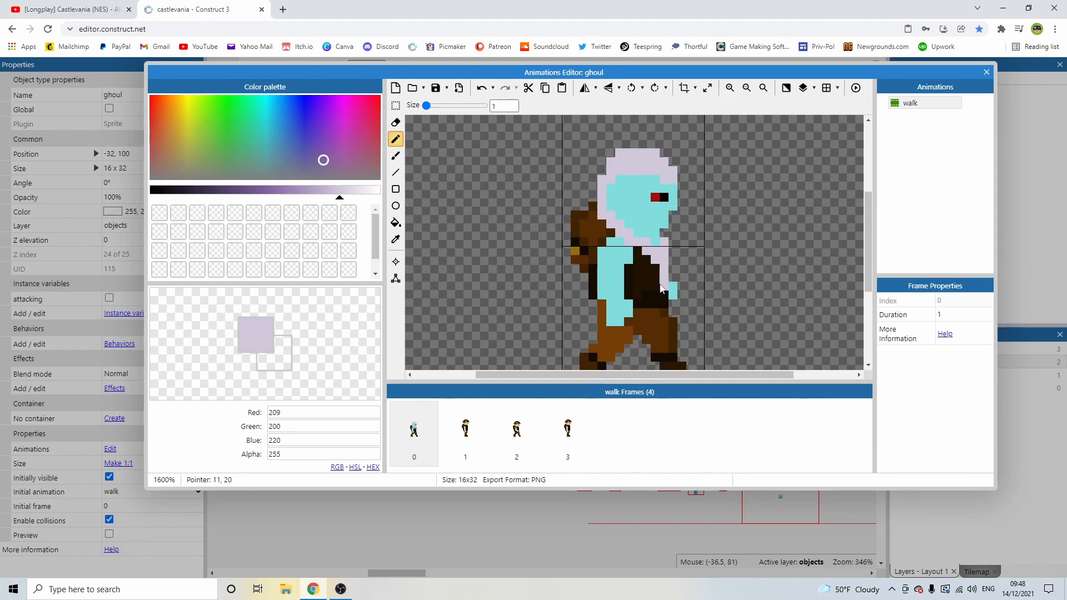
key("f")
left_click(661, 288)
left_click(666, 305)
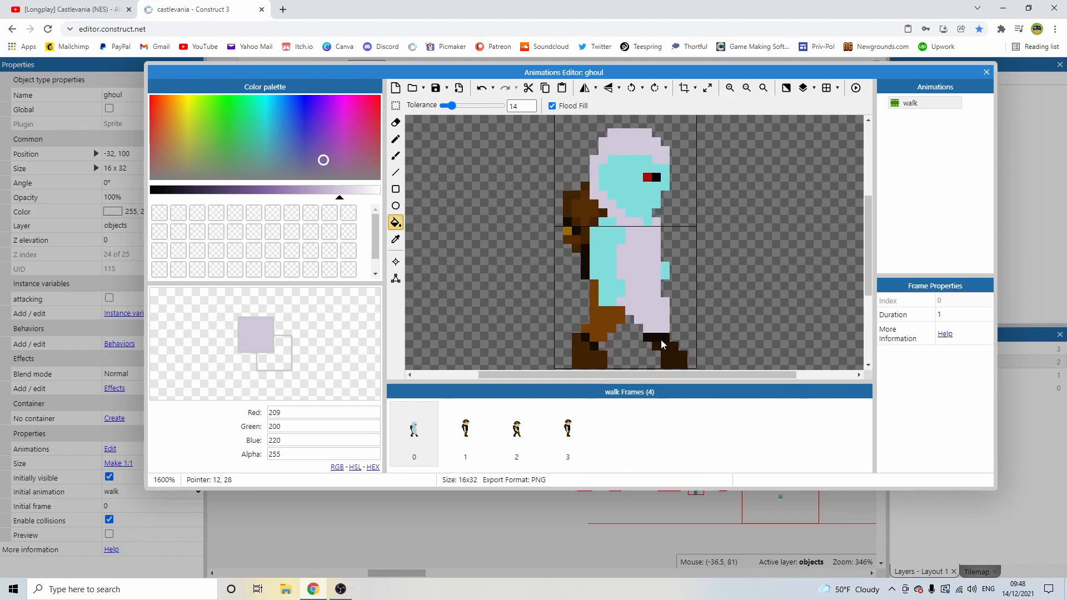
left_click(602, 319)
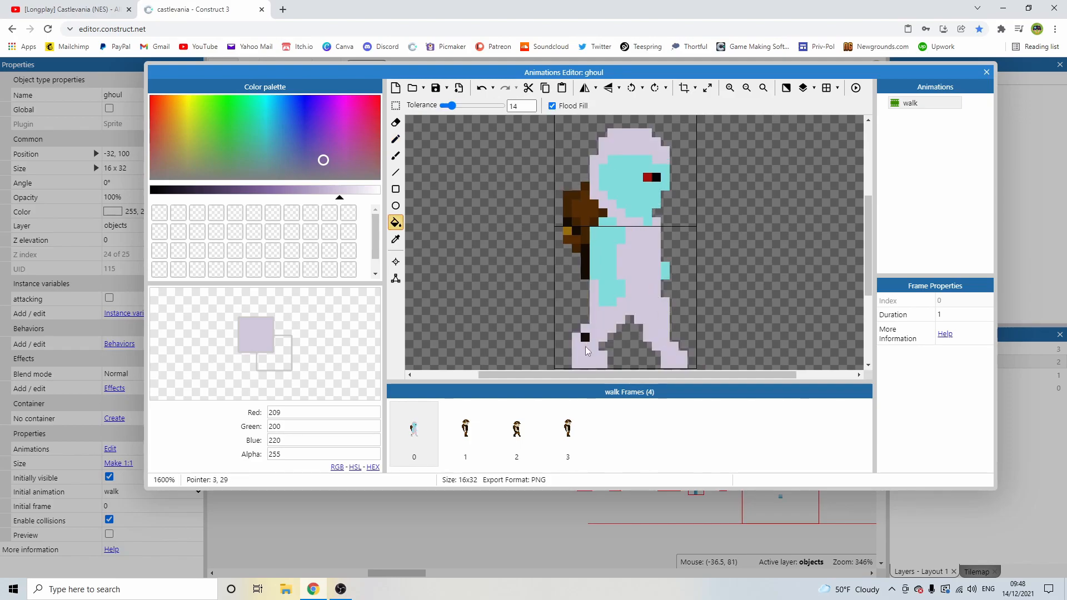
left_click(585, 337)
key("p")
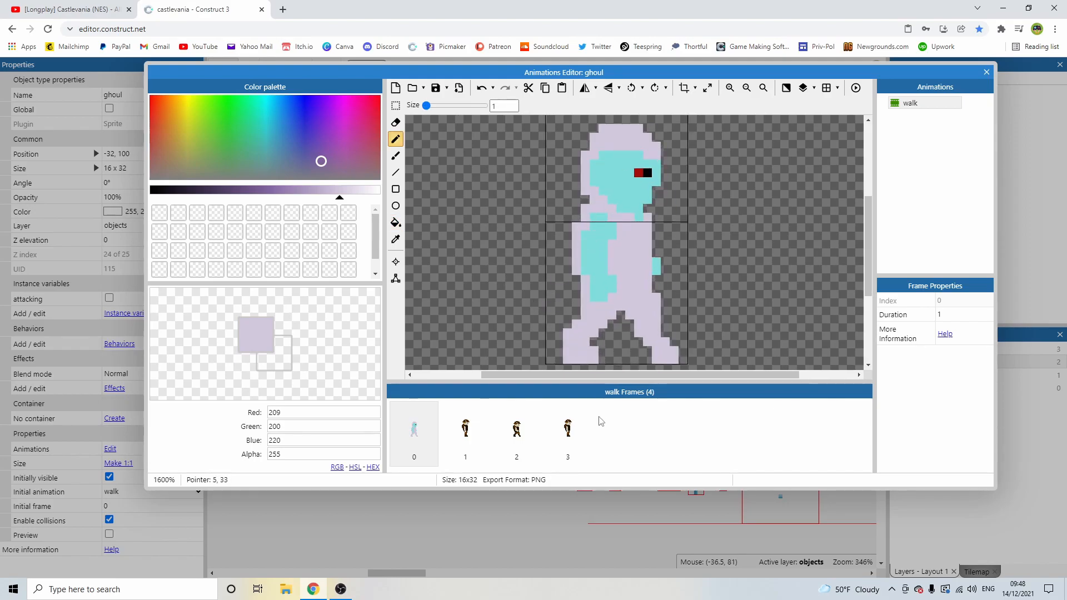
Delete the other three frames of the walk animation, keeping only the redrawn frame 0.
left_click(473, 425)
key("Delete")
key("Delete")
key("Delete")
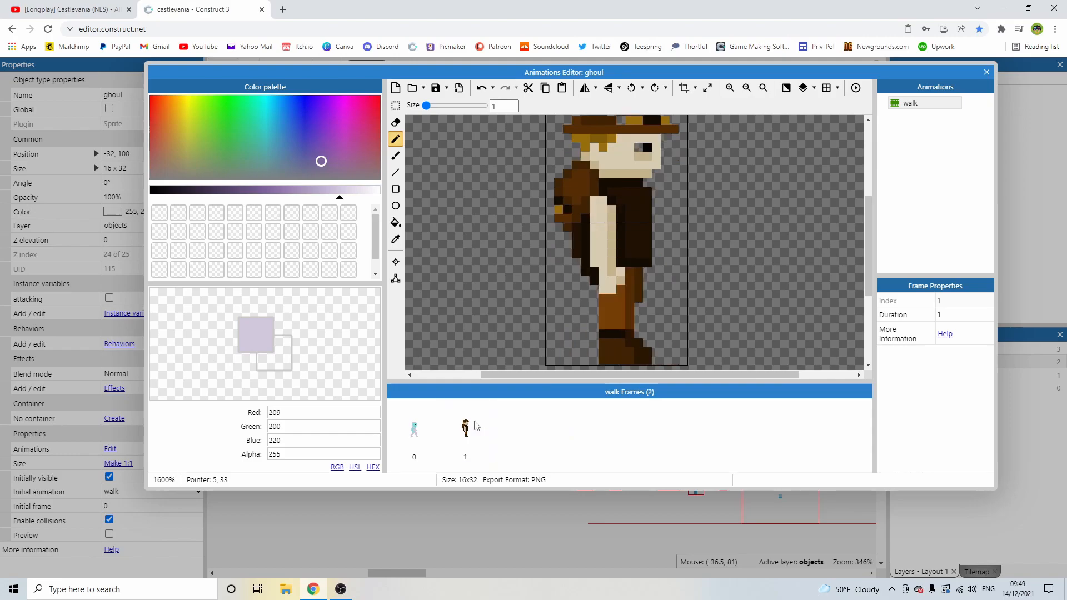
Shade the upper arm in darker cyan (85, 208, 208) and cover the lower arm with pale lilac.
scroll(570, 281, "up", 1)
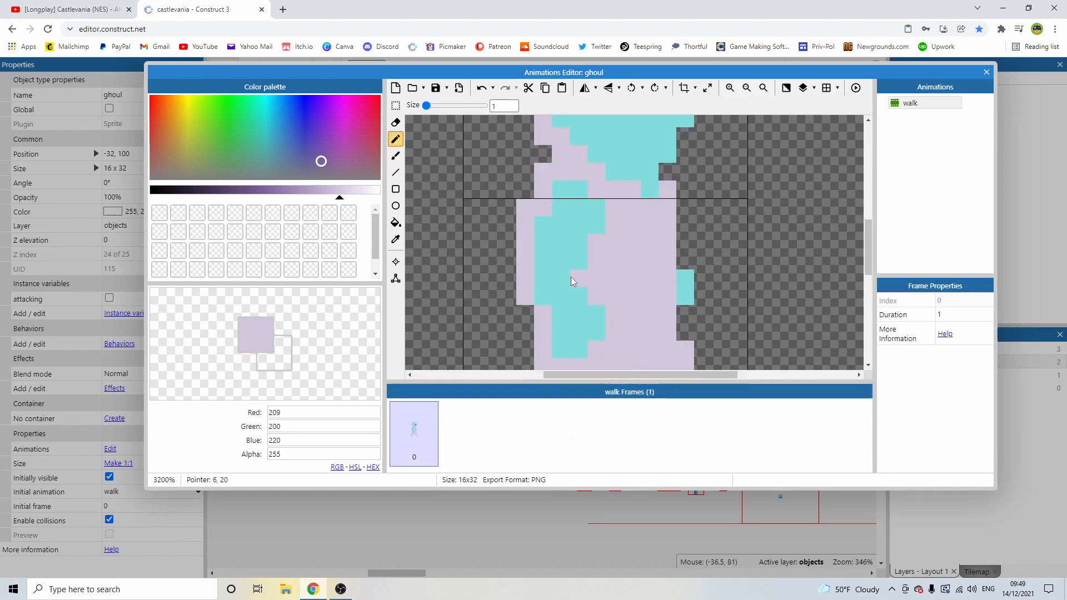
scroll(585, 251, "down", 1)
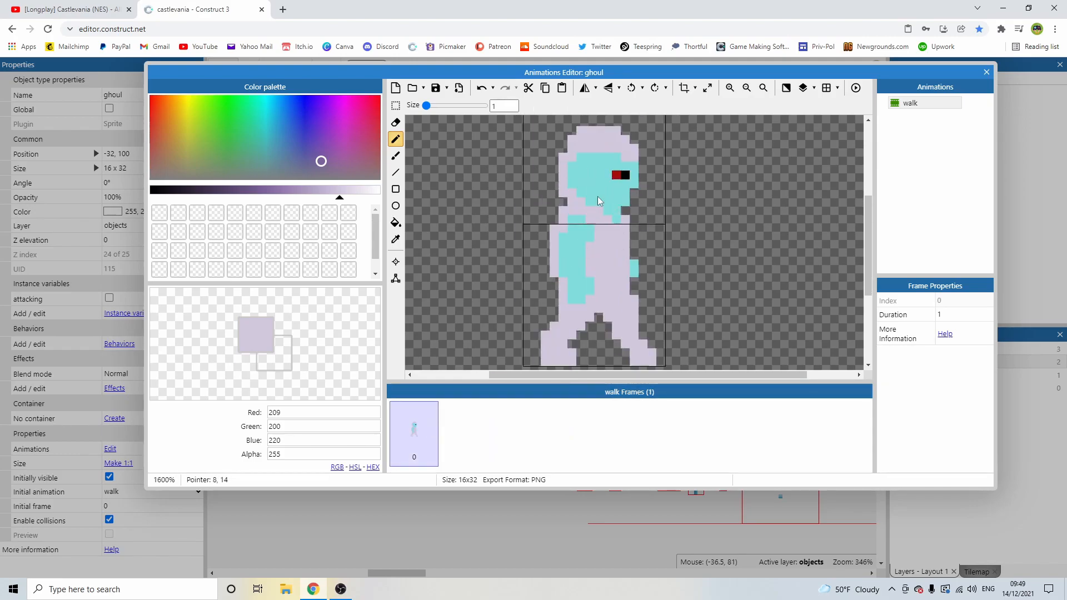
left_click(575, 245, "alt")
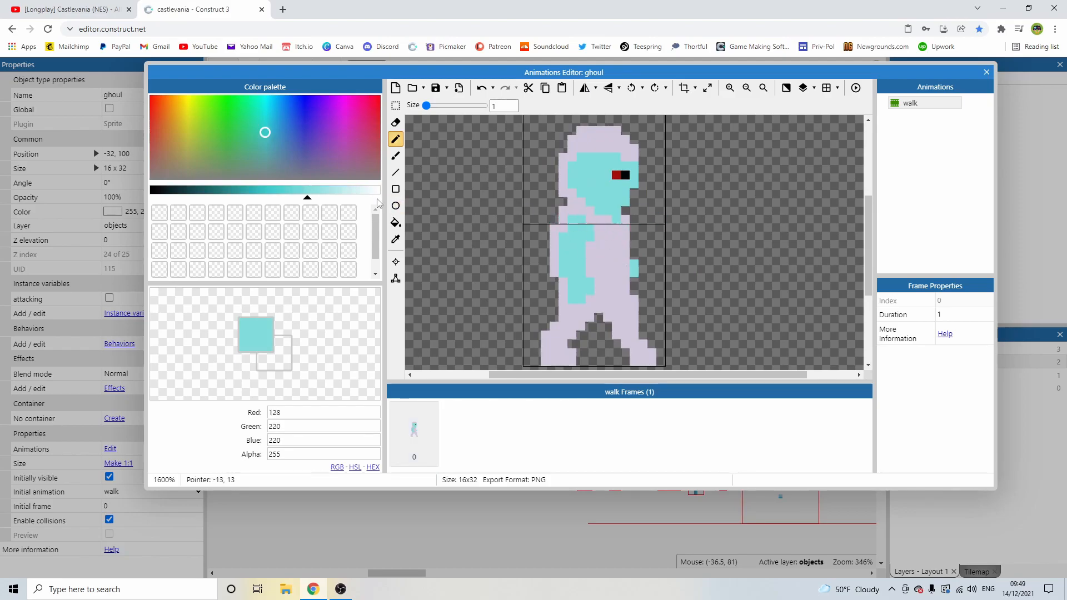
left_click(283, 190)
left_click(572, 217)
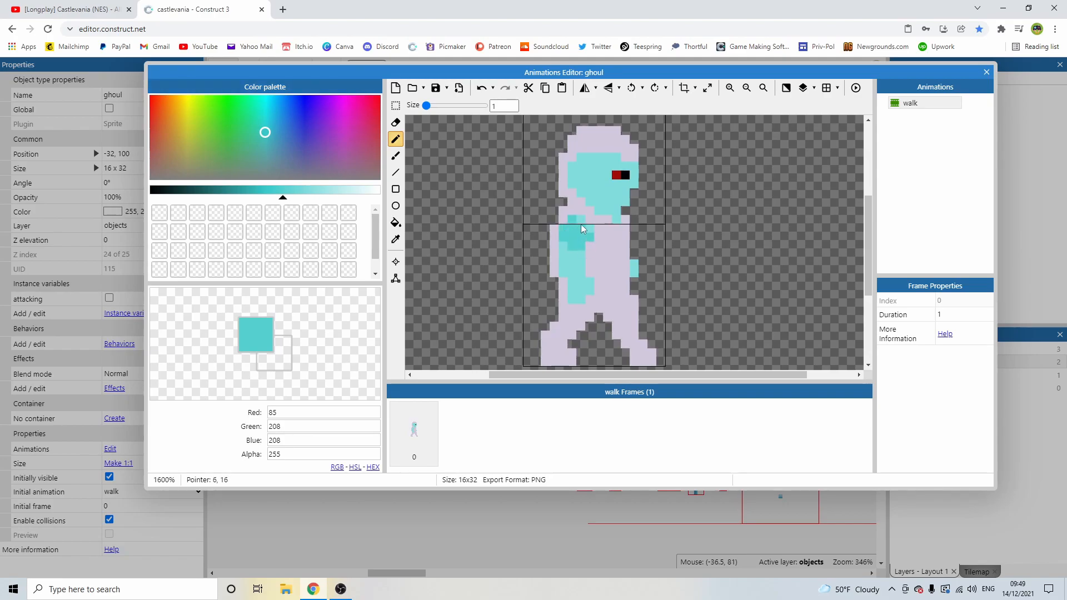
left_click(600, 249, "alt")
left_click_drag(581, 253, 567, 253)
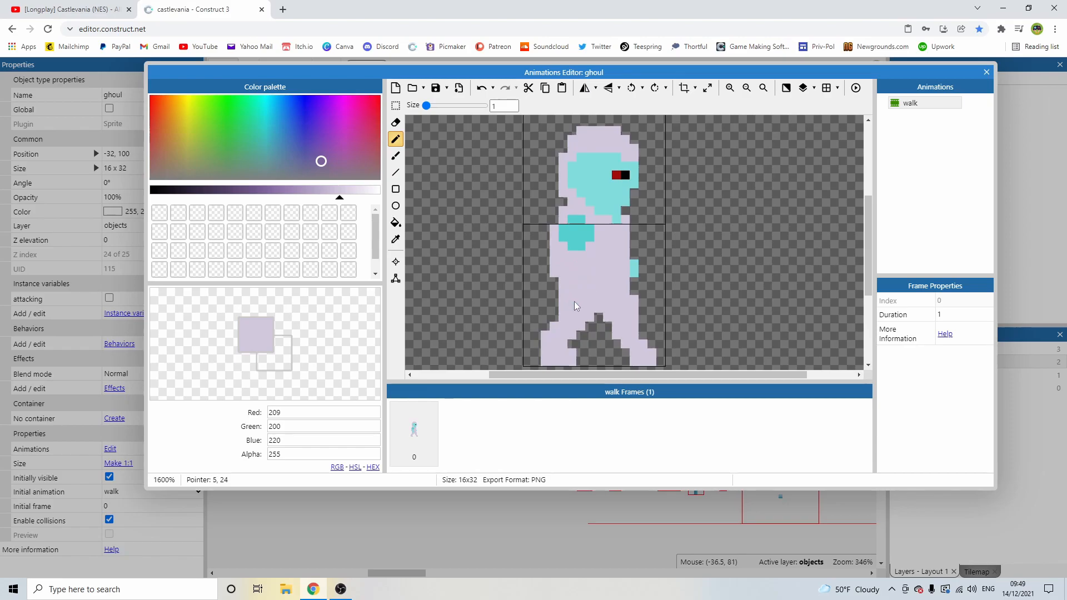
Draw raised arms in darker cyan (85, 208, 208) reaching forward across the face, undoing stray strokes, and erase the old lowered hand.
middle_click_drag(619, 269, 603, 303)
left_click(557, 272, "alt")
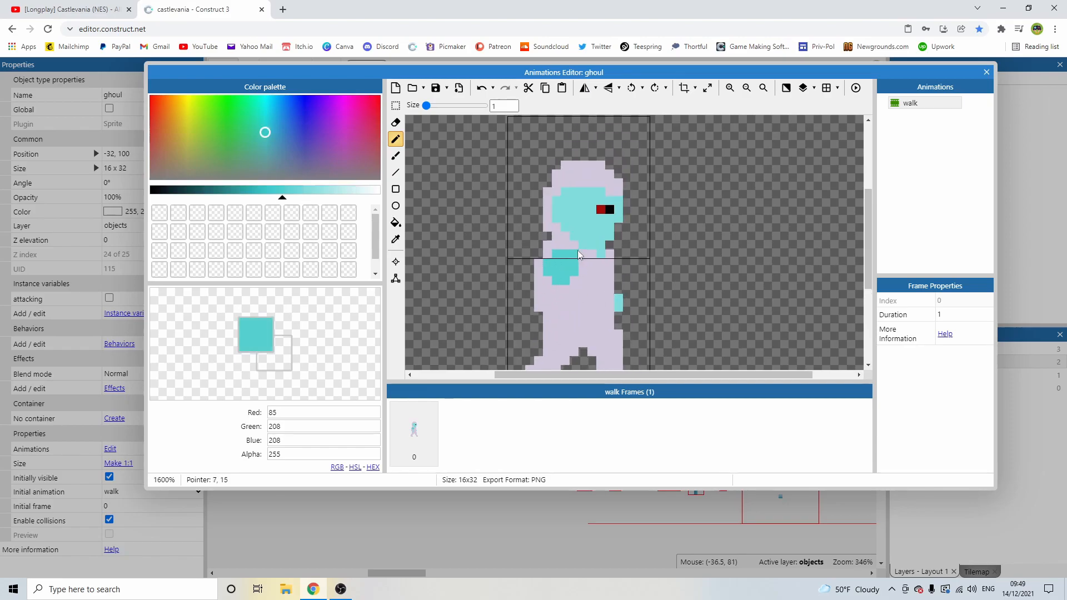
left_click_drag(572, 253, 605, 189)
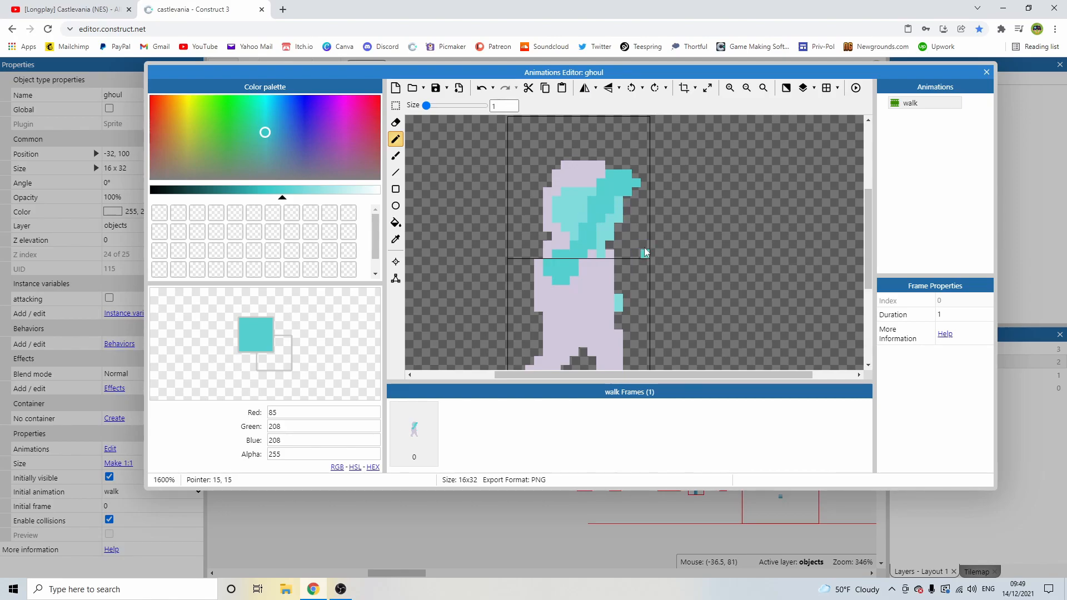
key("ctrl+z")
key("ctrl+z")
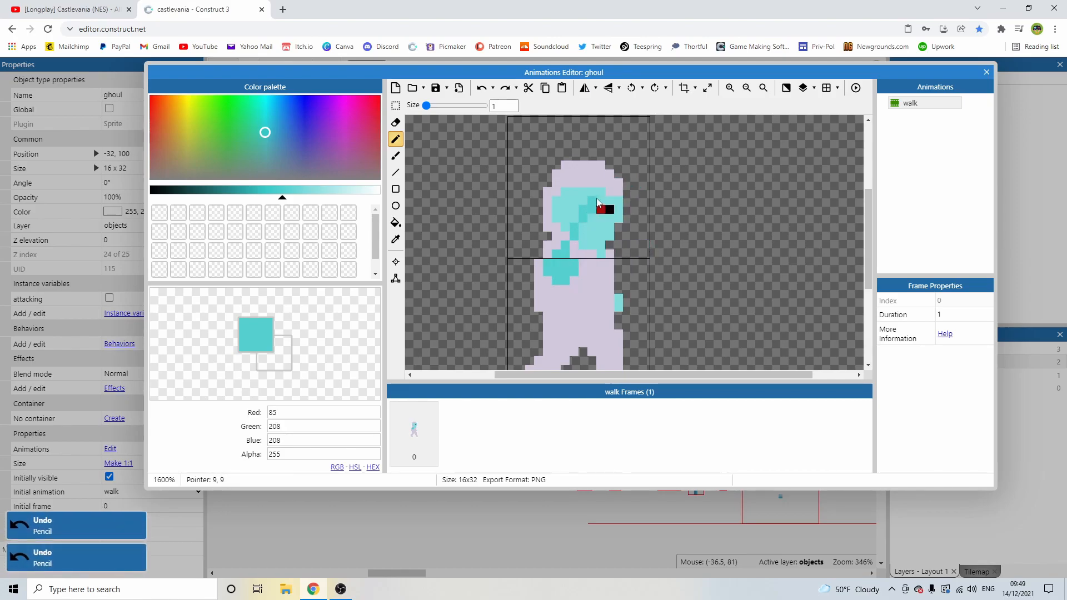
left_click(614, 177)
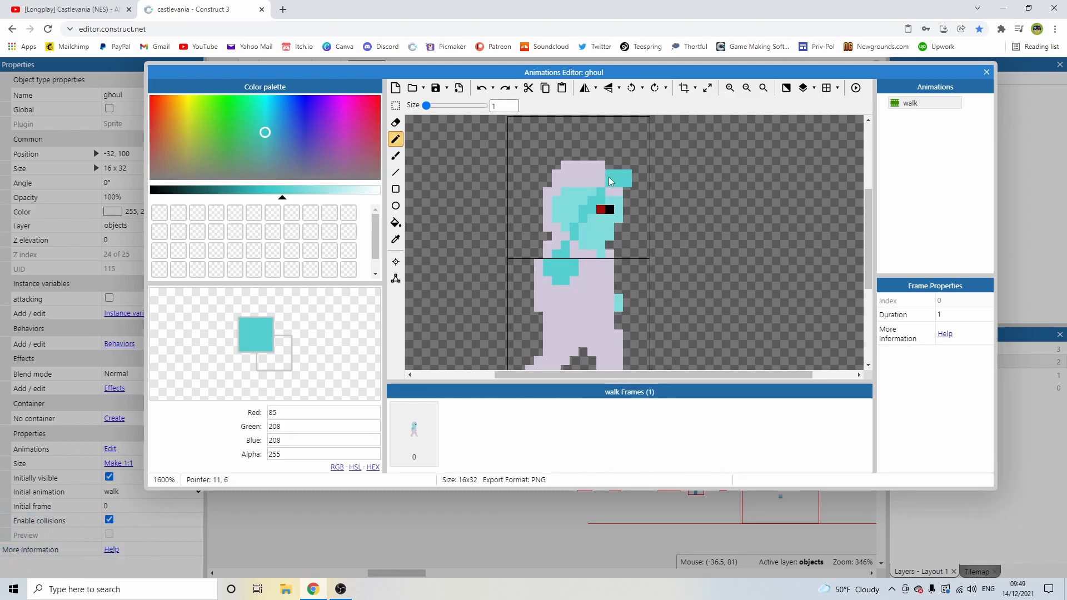
left_click(572, 246)
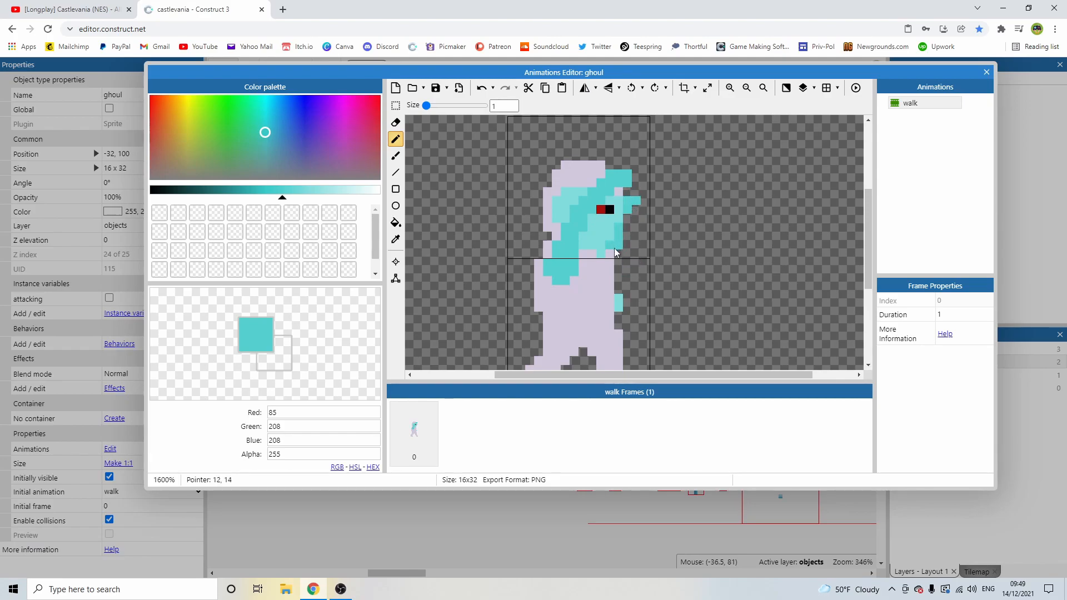
left_click(632, 290, "alt")
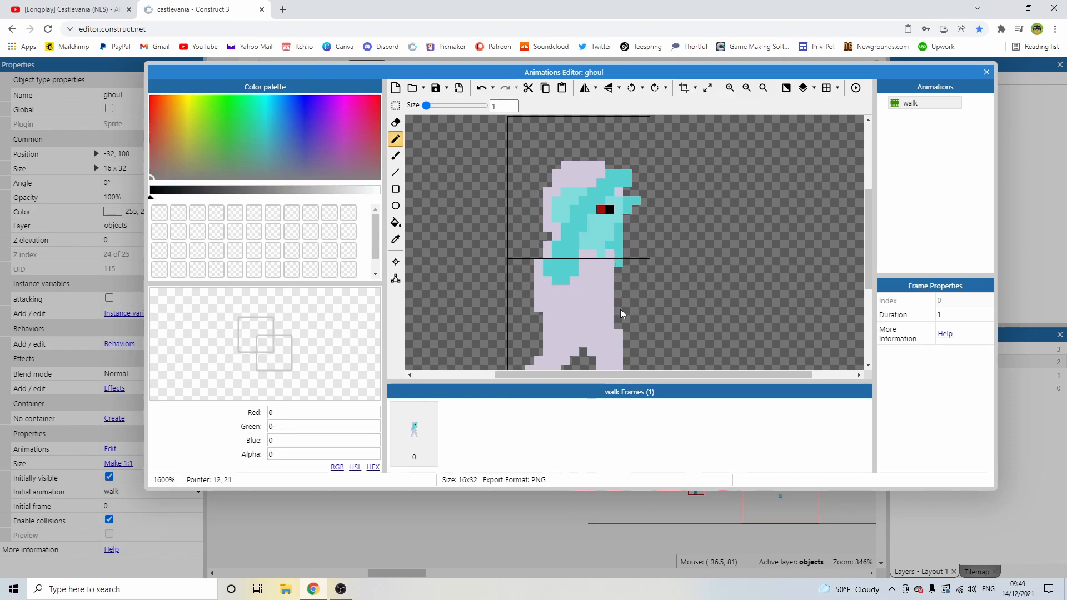
Recolor the ghoul's lilac hood and robe with peach (235, 201, 168), including leftover lilac pixels.
scroll(633, 271, "down", 1)
scroll(590, 228, "up", 2)
scroll(590, 228, "down", 4)
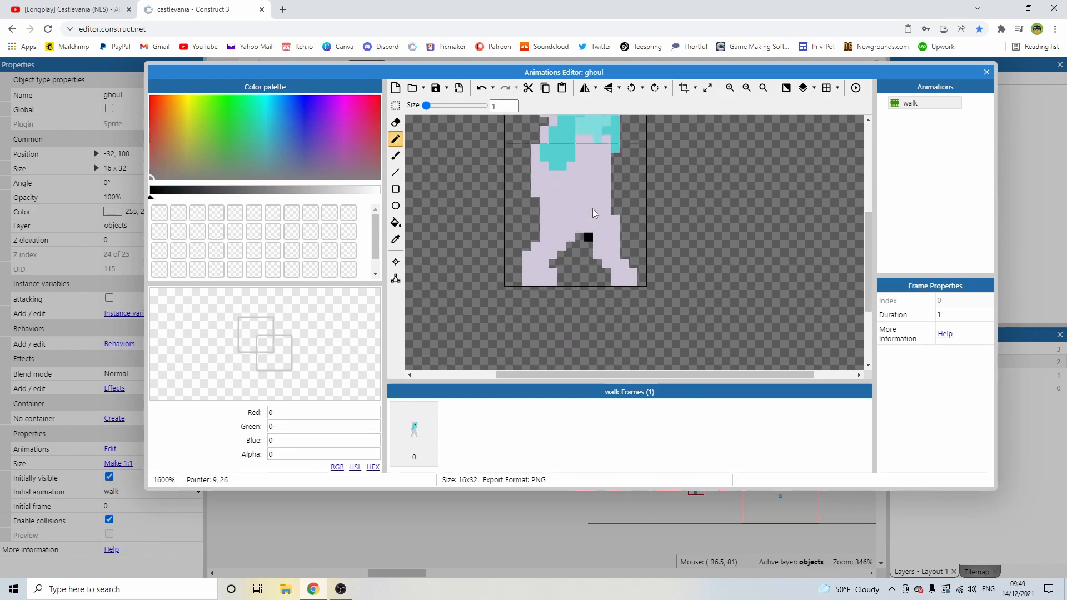
scroll(593, 208, "up", 4)
mouse_move(188, 129)
left_mouse_down()
mouse_move(174, 105)
mouse_move(167, 126)
left_mouse_up()
left_click_drag(341, 197, 334, 195)
left_click(395, 223)
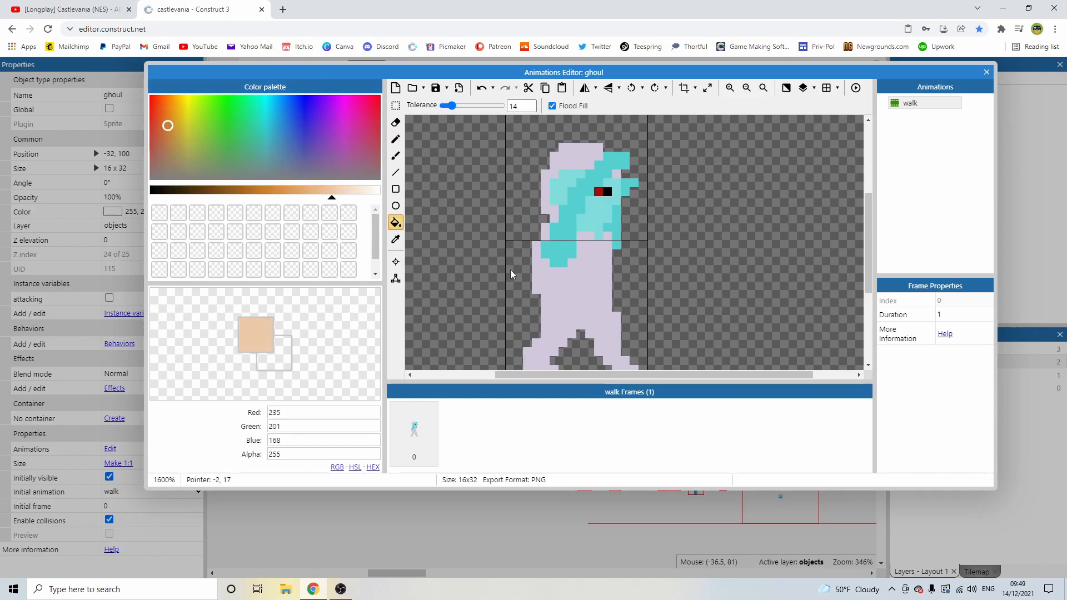
left_click(544, 229)
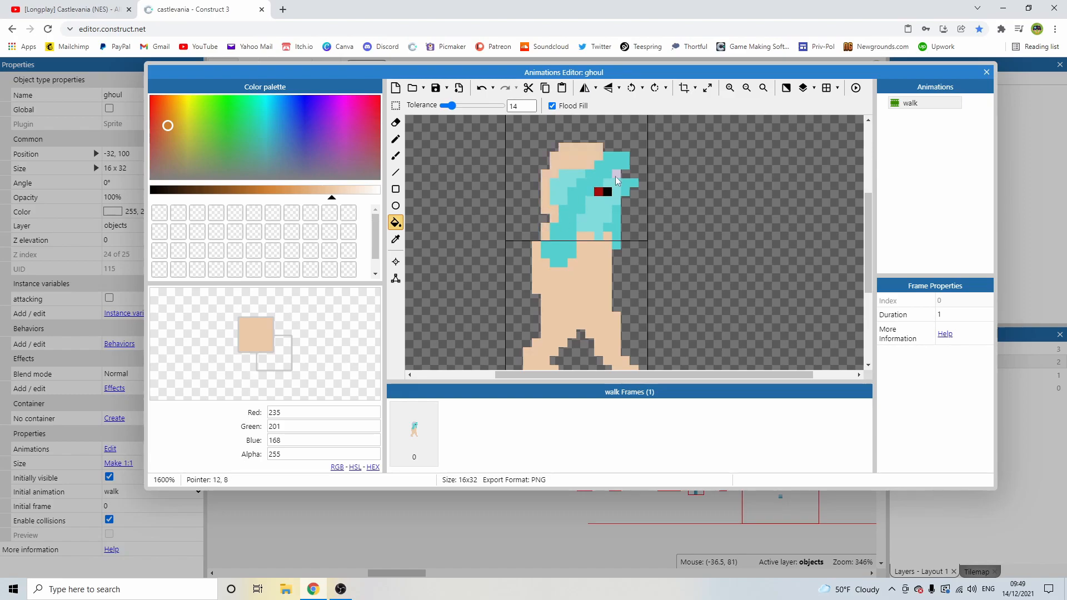
middle_click_drag(626, 226, 623, 218)
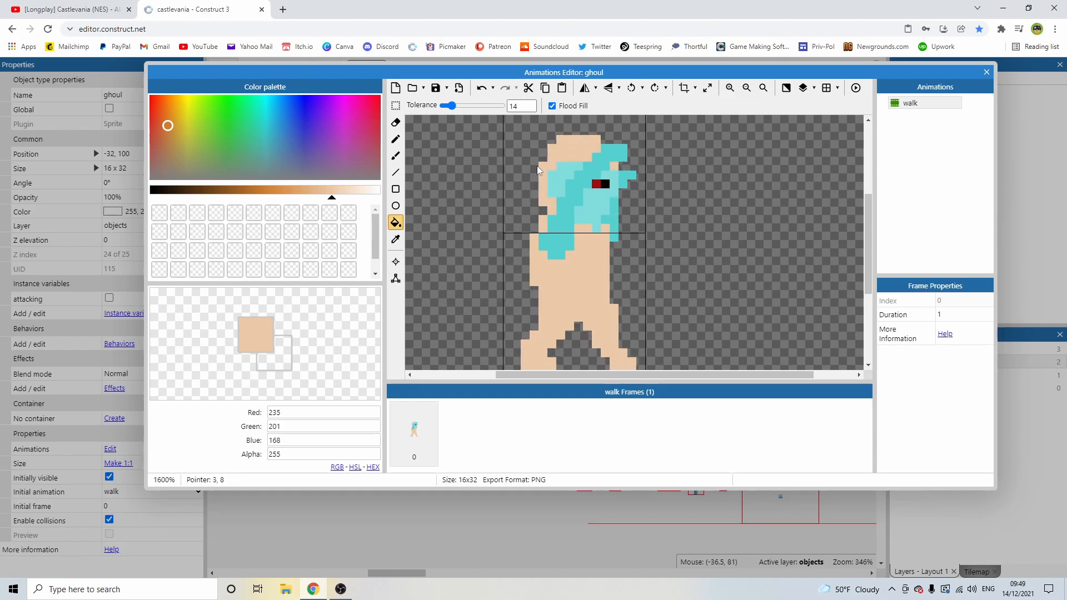
left_click(397, 137)
left_click(537, 196)
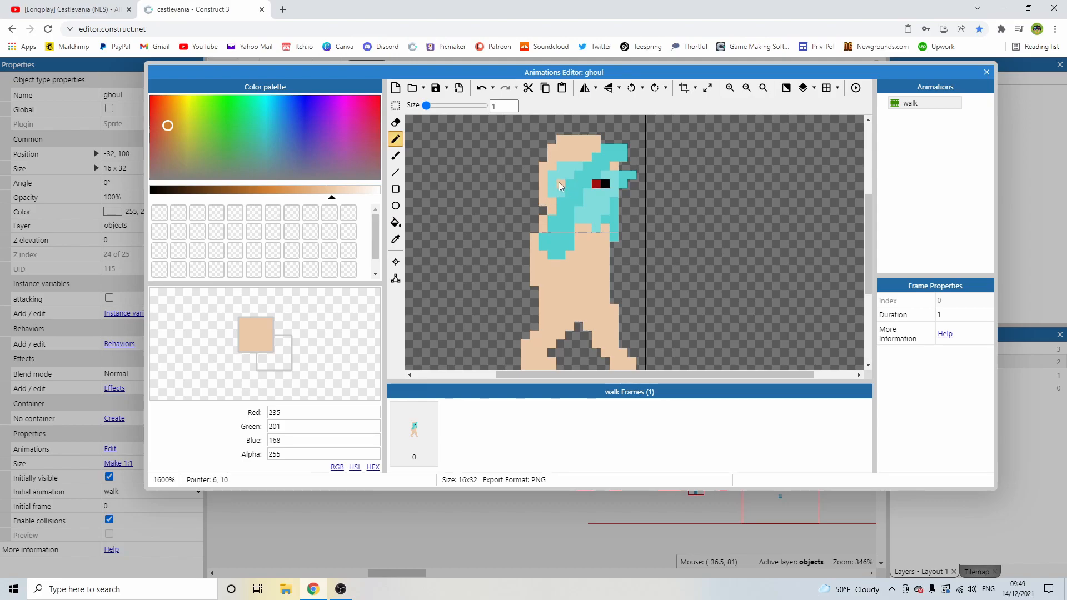
Paint both of the ghoul's feet light cyan (128, 220, 220).
left_click(558, 182, "alt")
scroll(550, 250, "down", 1)
left_click(534, 320)
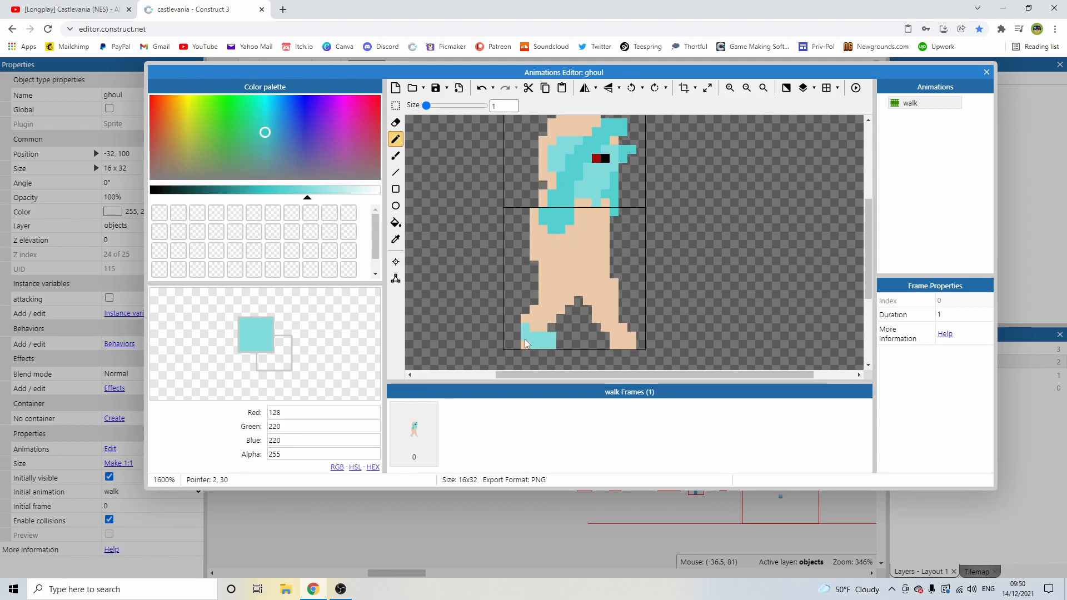
left_click(613, 345)
left_click(620, 336)
Fill the gap between the ghoul's legs with peach (235, 201, 168) and tidy the light cyan (128, 220, 220) front foot.
left_click(595, 321, "alt")
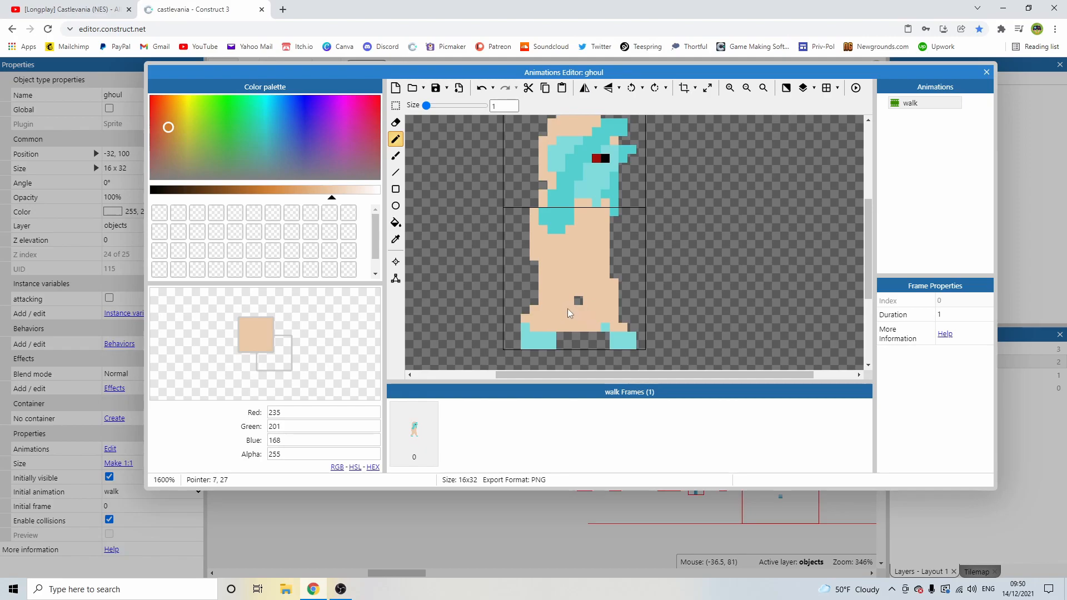
scroll(616, 278, "down", 1)
scroll(644, 269, "up", 1)
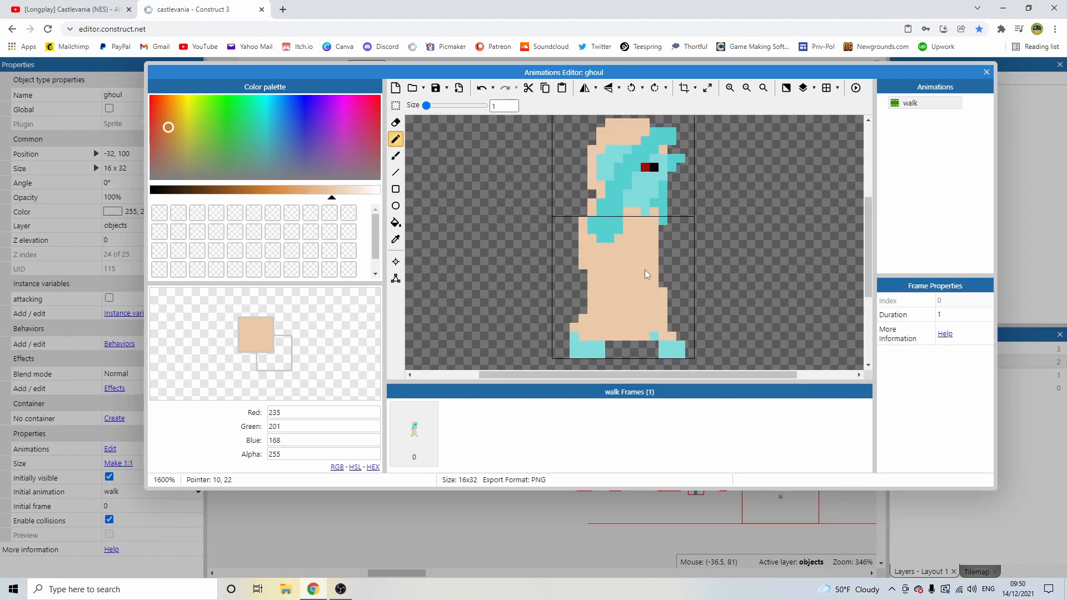
left_click(678, 345, "alt")
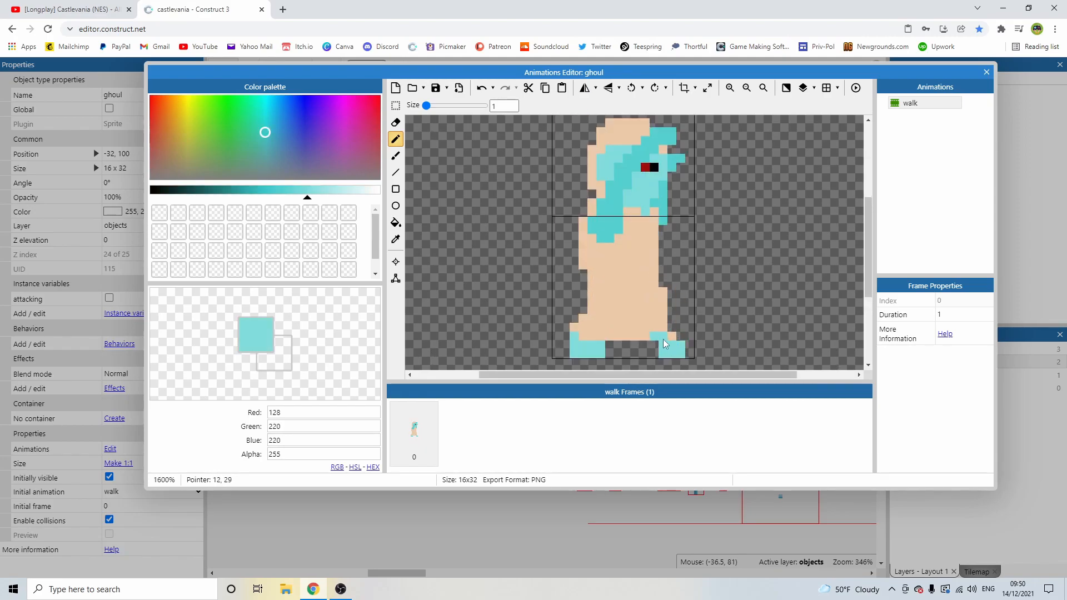
left_click(658, 335, "alt")
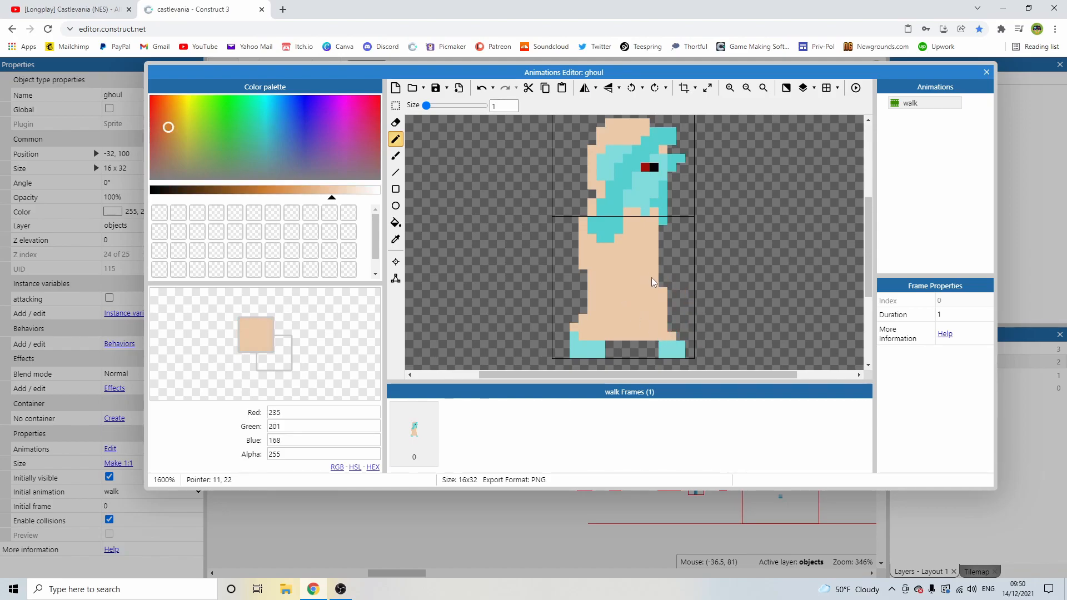
Shade the ghoul's skin with dark cyan (57, 170, 193) and the hood and robe with darker peach (222, 157, 124).
left_click(659, 348, "alt")
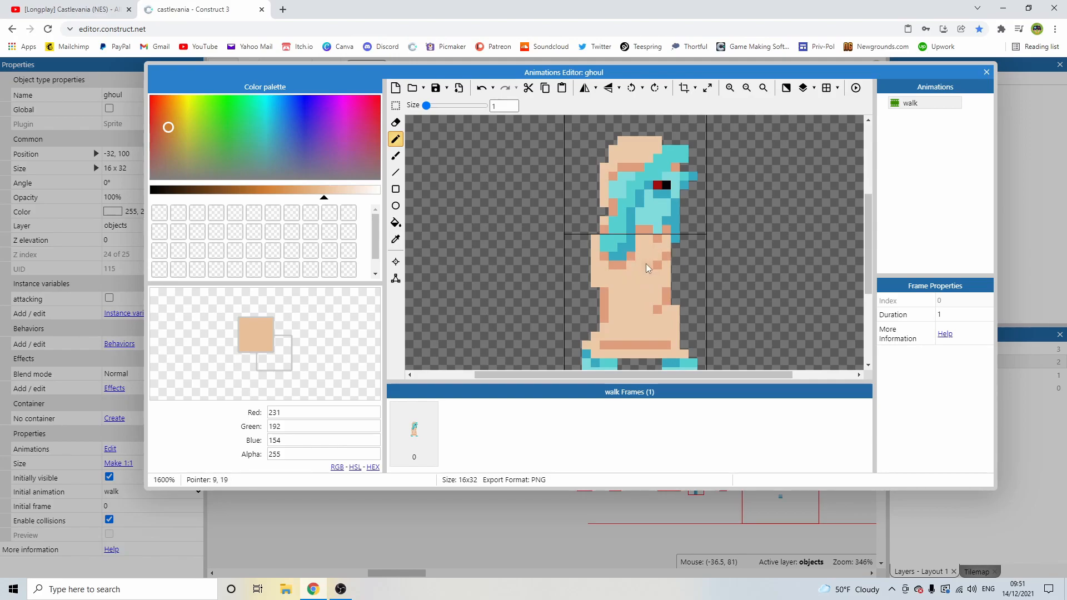
left_click(632, 275, "alt")
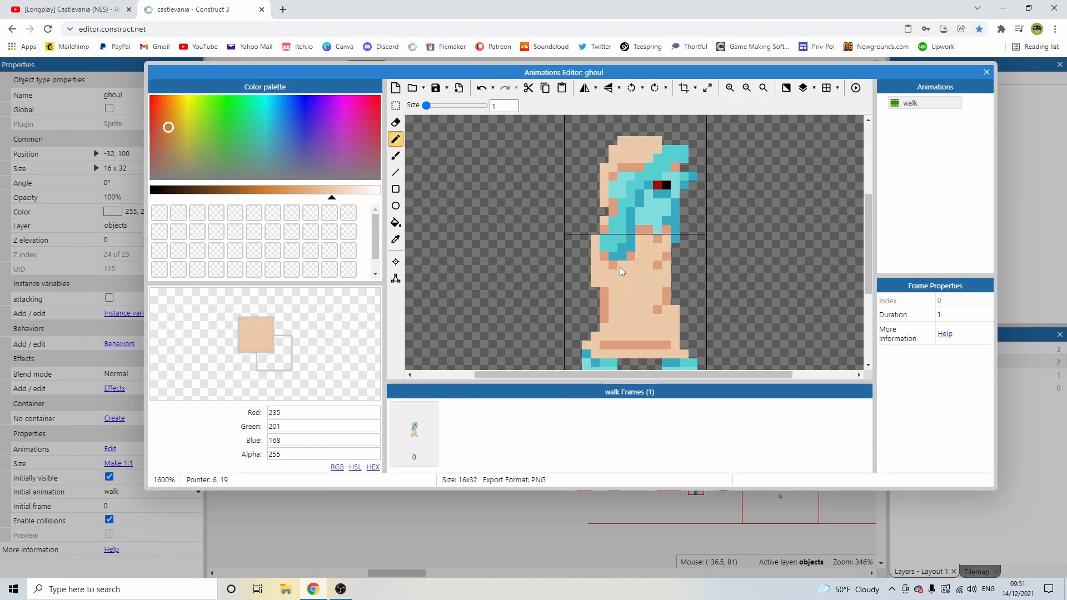
Soften the hood and robe shading with darker peach (222, 157, 124) at alpha 100 beside the existing shadows.
left_click(613, 265, "alt")
left_click(290, 453)
type("100")
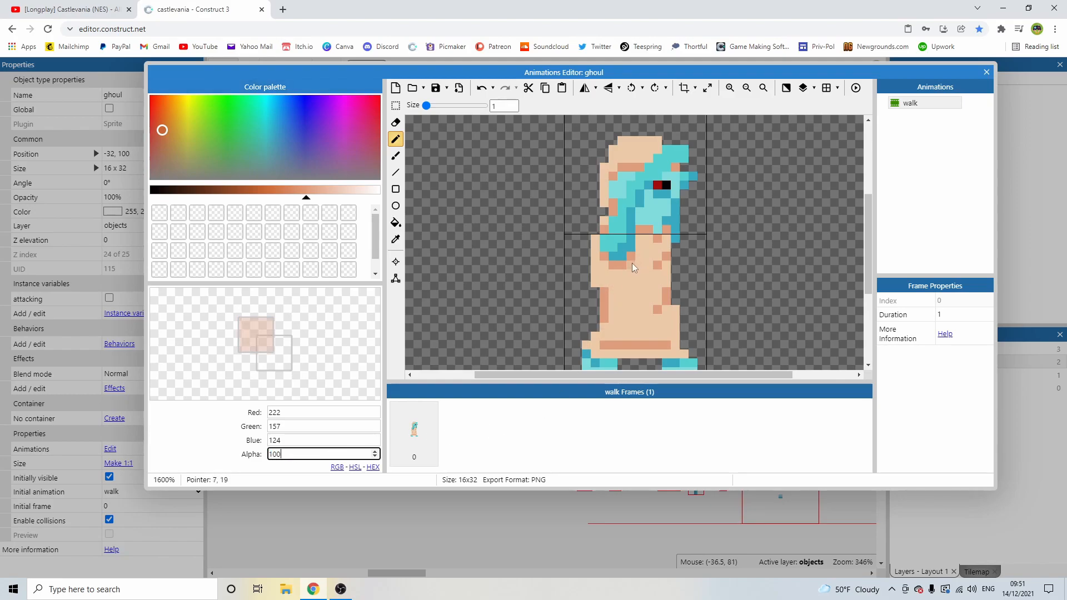
left_click(632, 262)
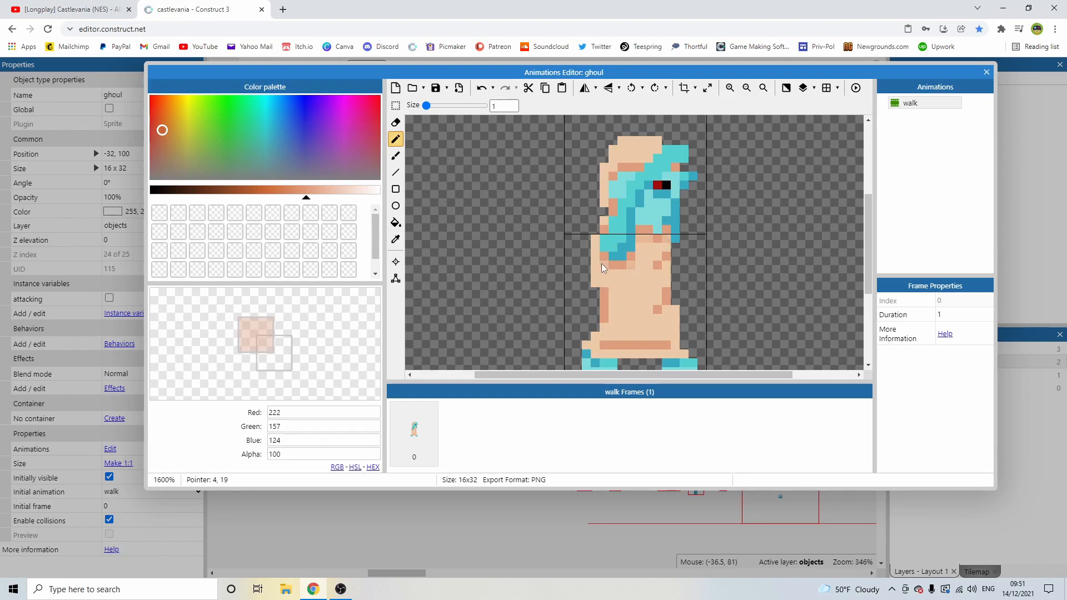
left_click(619, 275)
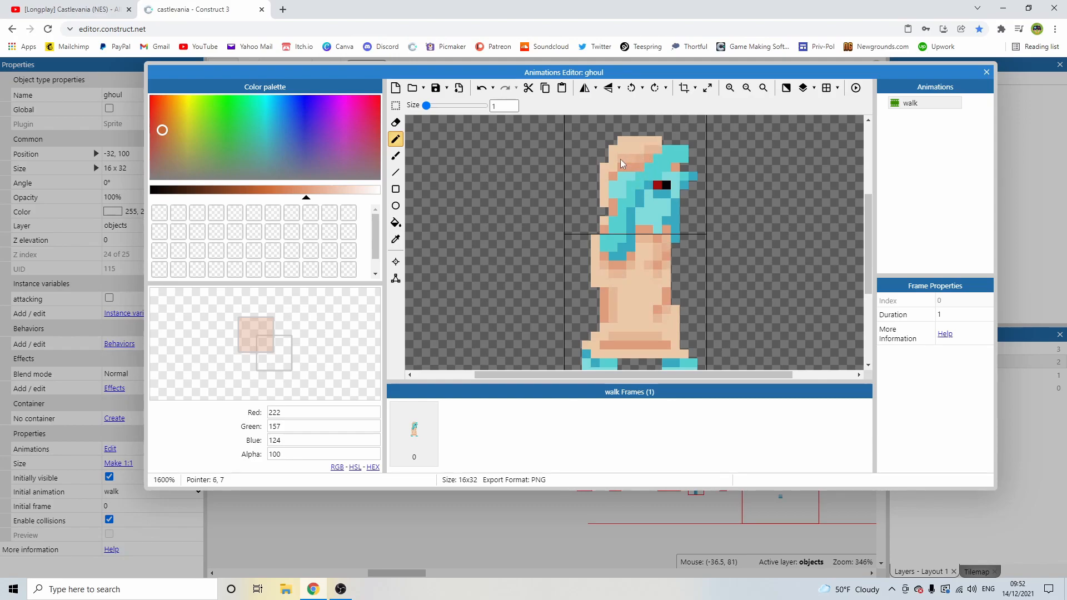
Blend the shading on the ghoul's face and arms with dark cyan (57, 170, 193) at alpha 100.
left_click(672, 219, "alt")
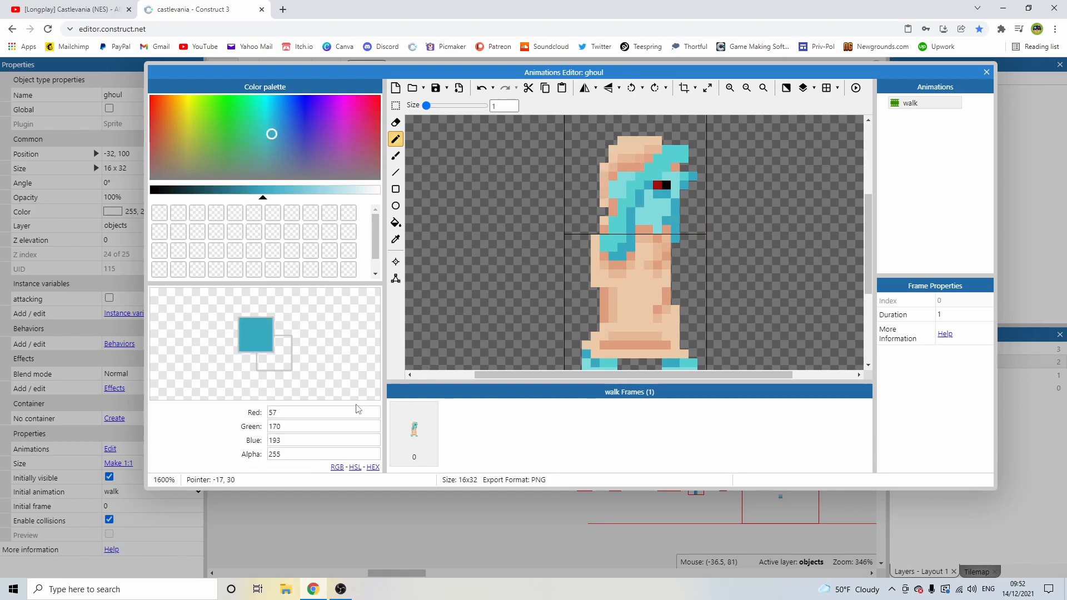
double_click(371, 454)
type("100")
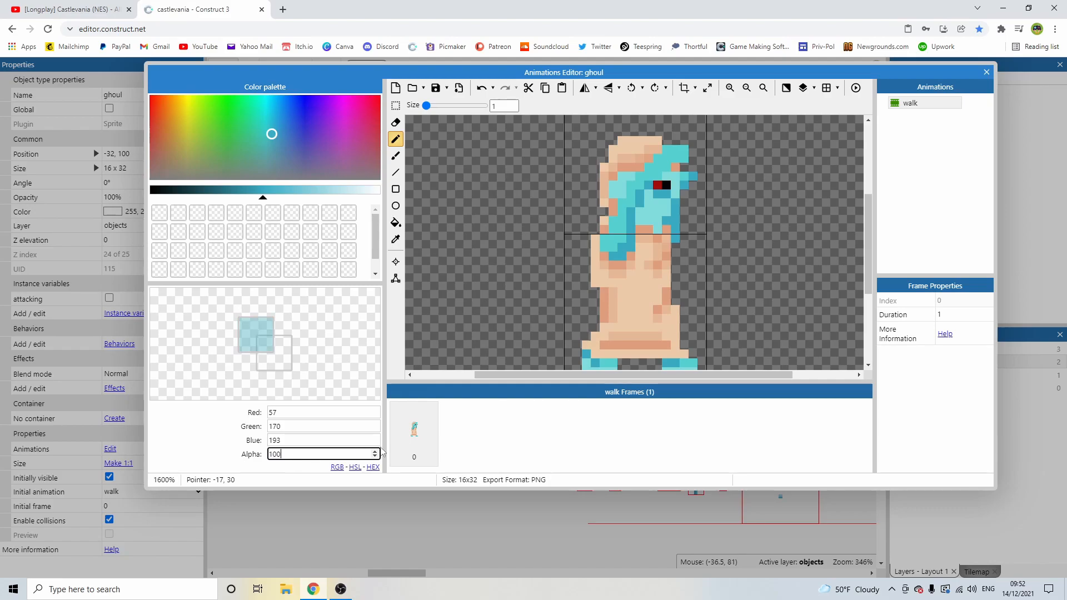
key("Return")
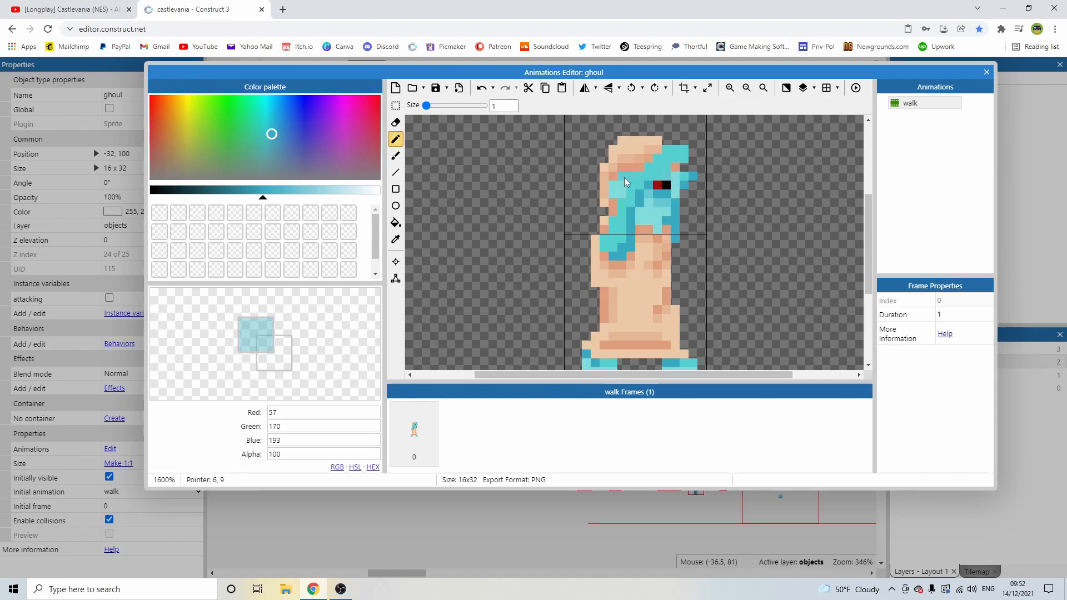
left_click(653, 221, "alt")
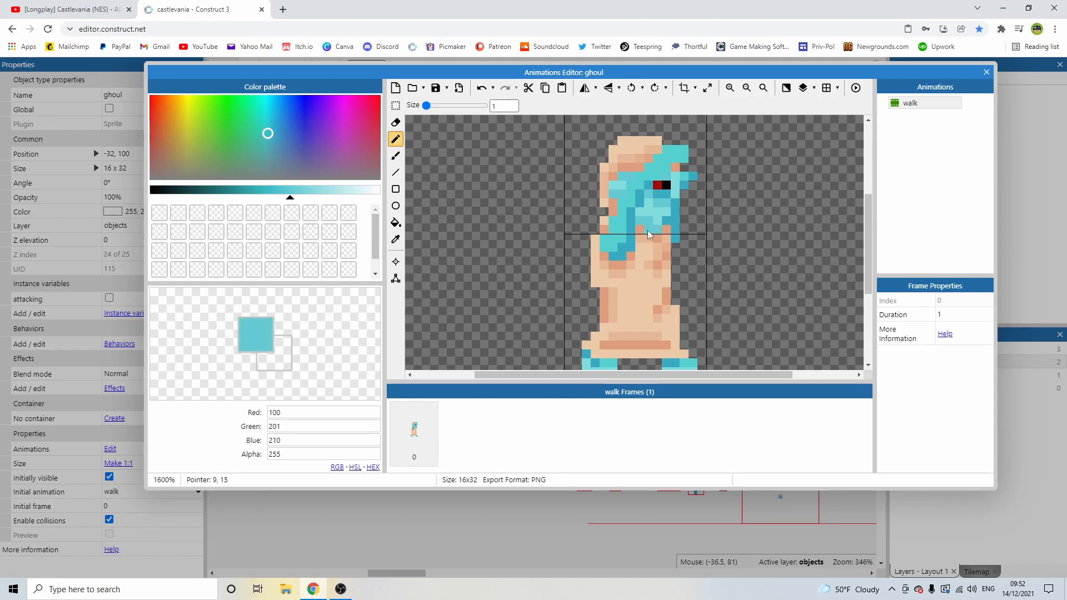
Add pale peach (245, 229, 213) highlight pixels along the outer edges of the hood and robe.
left_click(599, 239, "alt")
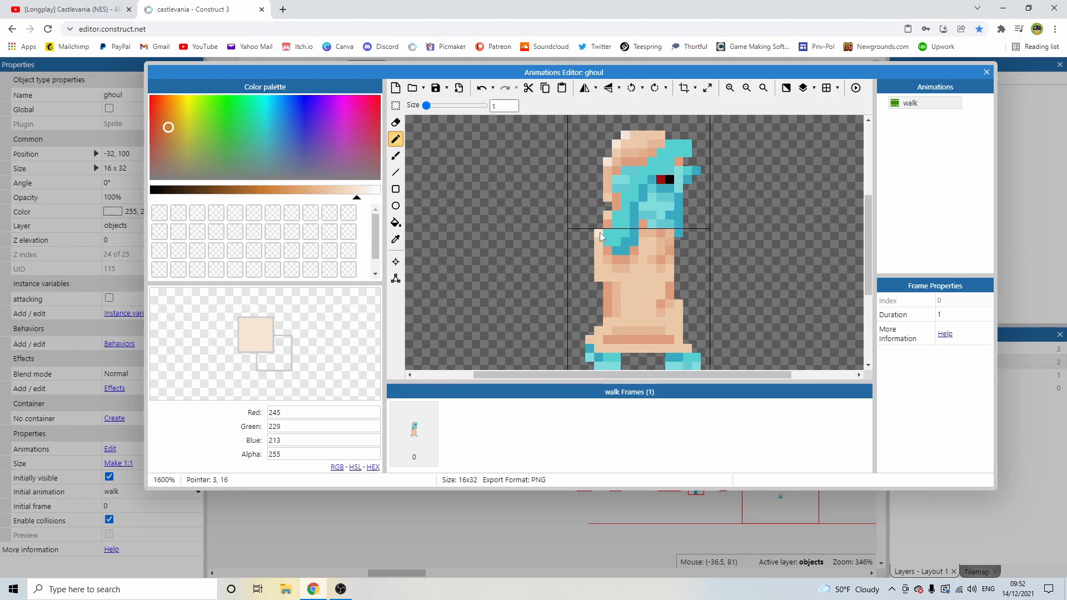
left_click(598, 331)
left_click(686, 305)
scroll(690, 236, "down", 1)
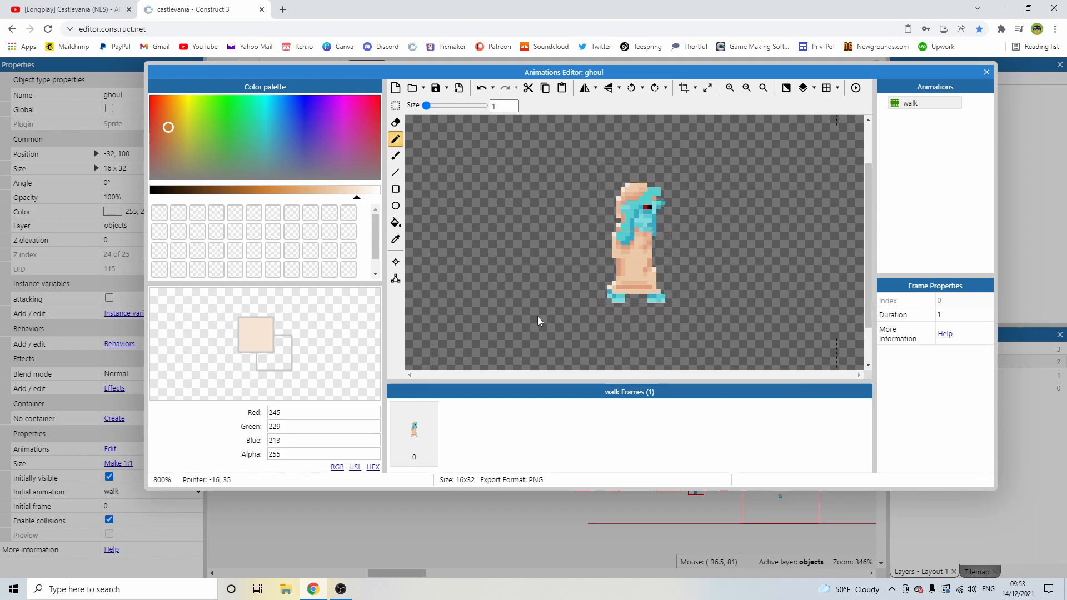
Duplicate the first walk frame and shift the front foot and robe hem inward in the copy.
right_click(409, 432)
left_click(439, 442)
left_click(396, 105)
scroll(626, 261, "up", 1)
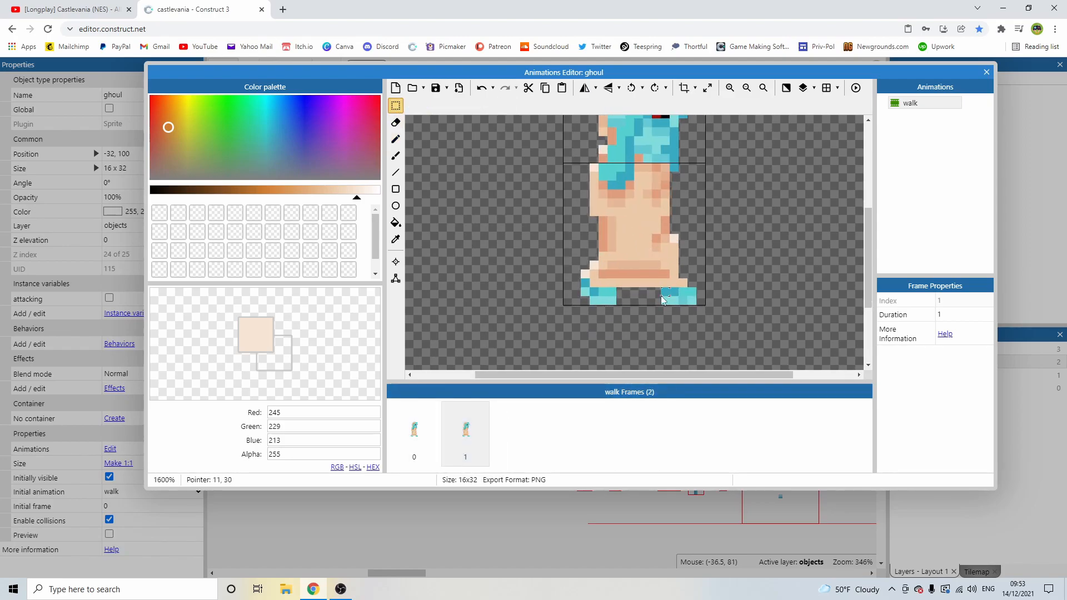
left_click_drag(716, 243, 652, 299)
left_click(650, 295)
left_click_drag(696, 235, 654, 298)
left_click(689, 260)
left_click(684, 271)
Bring the two feet together in frame 1 and delete the leftover robe and foot pixels on both sides.
left_click_drag(580, 287, 621, 300)
left_click_drag(569, 258, 604, 304)
key("Delete")
left_click_drag(675, 301, 665, 281)
key("Delete")
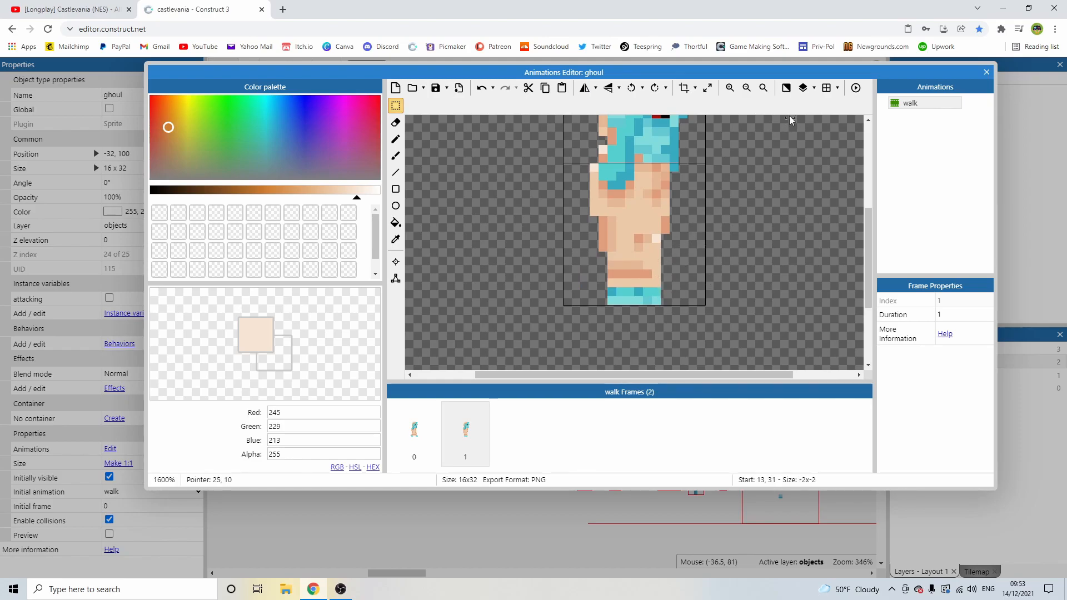
Preview the ghoul's walk animation and compare it with the ghouls in the Castlevania longplay video.
left_click(910, 101)
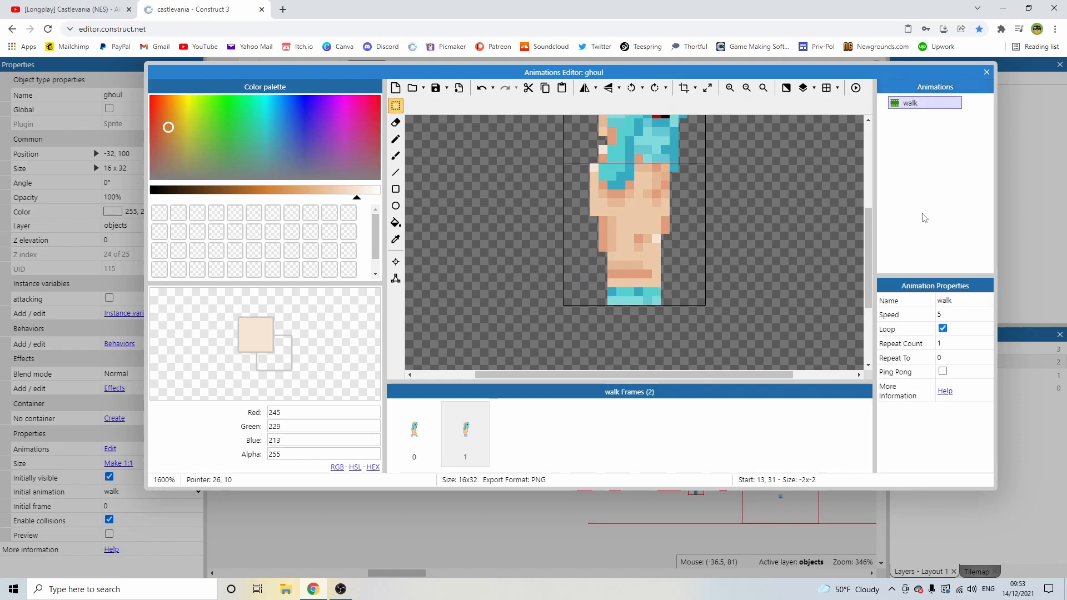
left_click(856, 88)
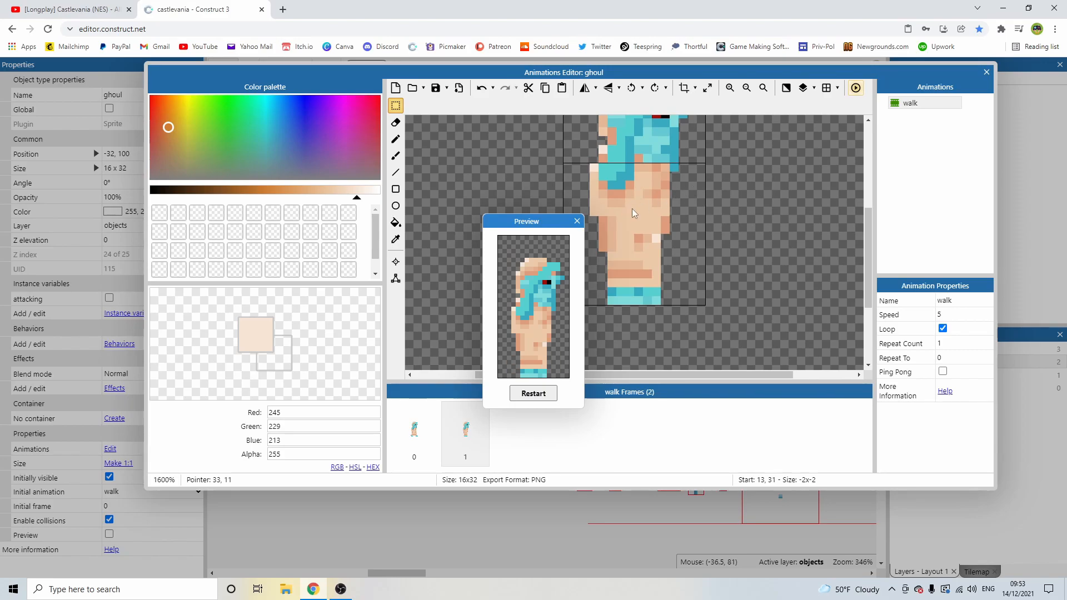
left_click(577, 221)
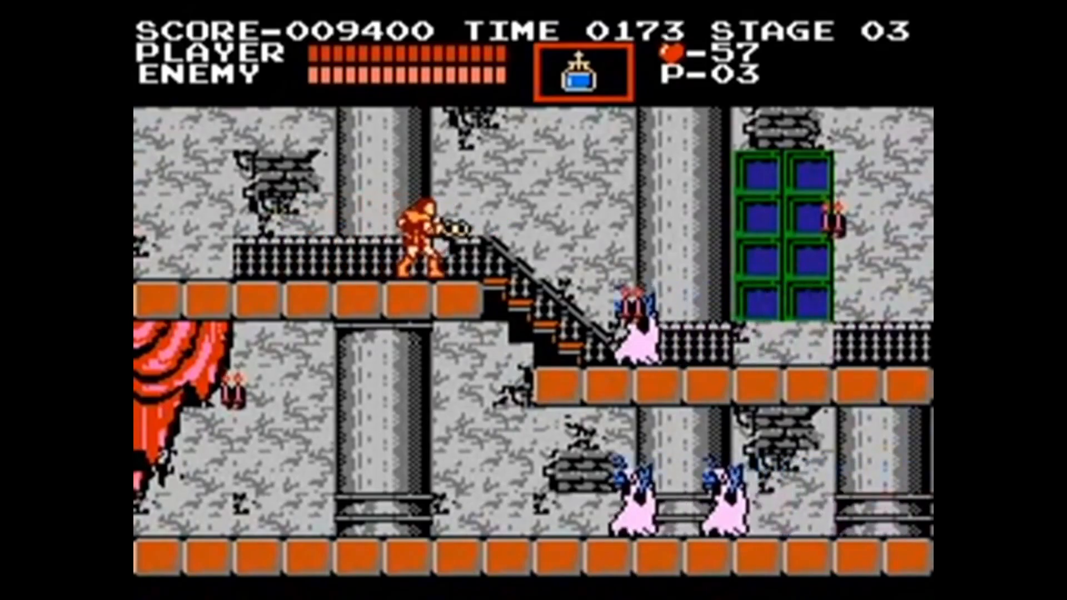
key("Right")
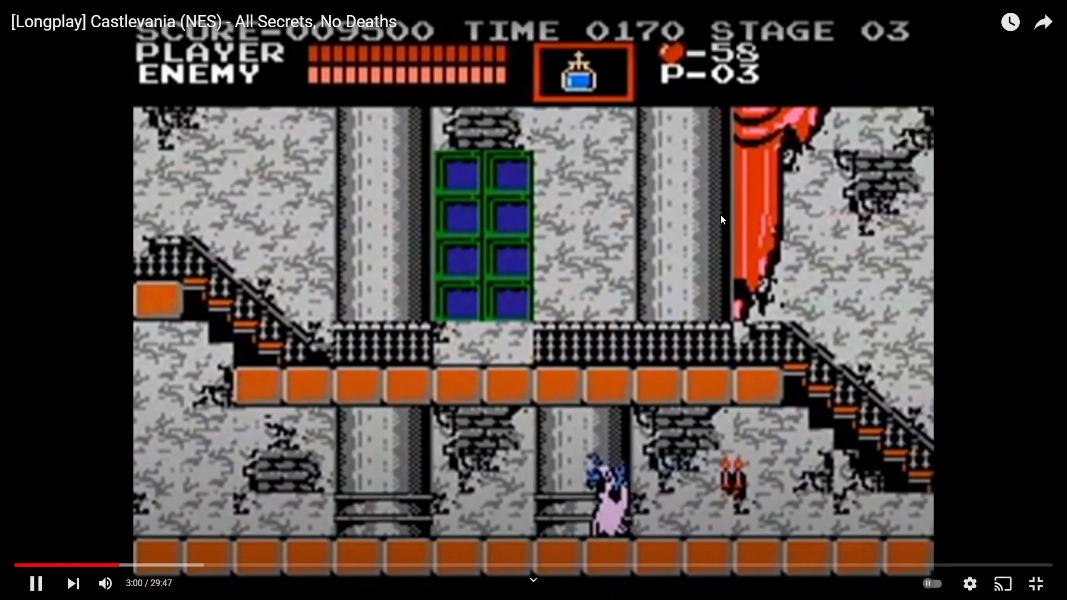
left_click(468, 200)
key("ctrl+Tab")
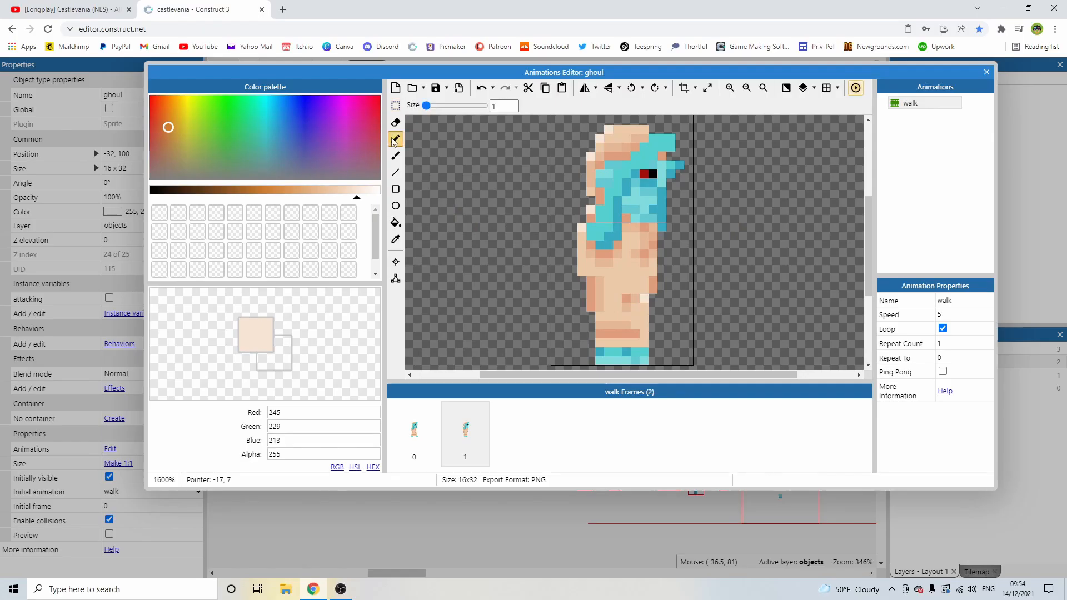
Move the ghoul's head and arms one pixel forward in frame 0 and compare it with frame 1.
left_click(414, 429)
left_click(396, 106)
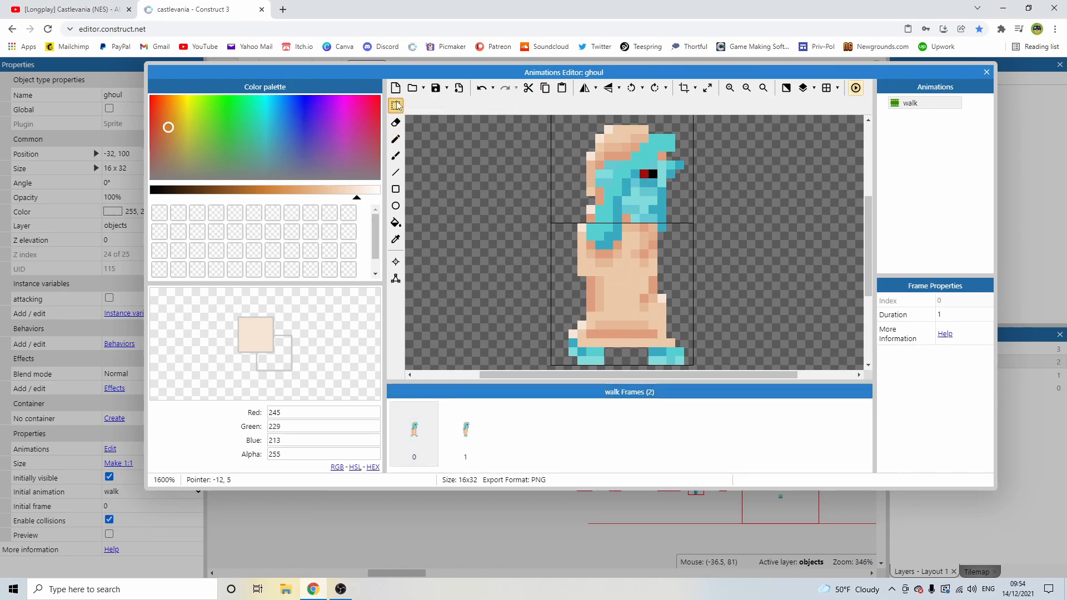
mouse_move(652, 191)
left_mouse_down()
mouse_move(668, 209)
mouse_move(661, 192)
left_mouse_up()
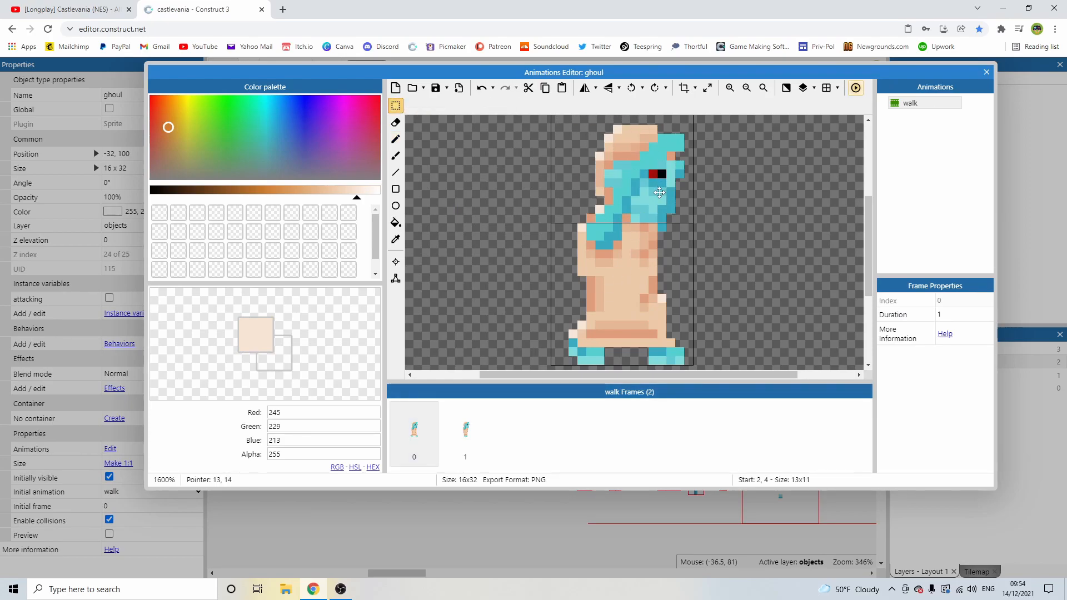
left_click(670, 263)
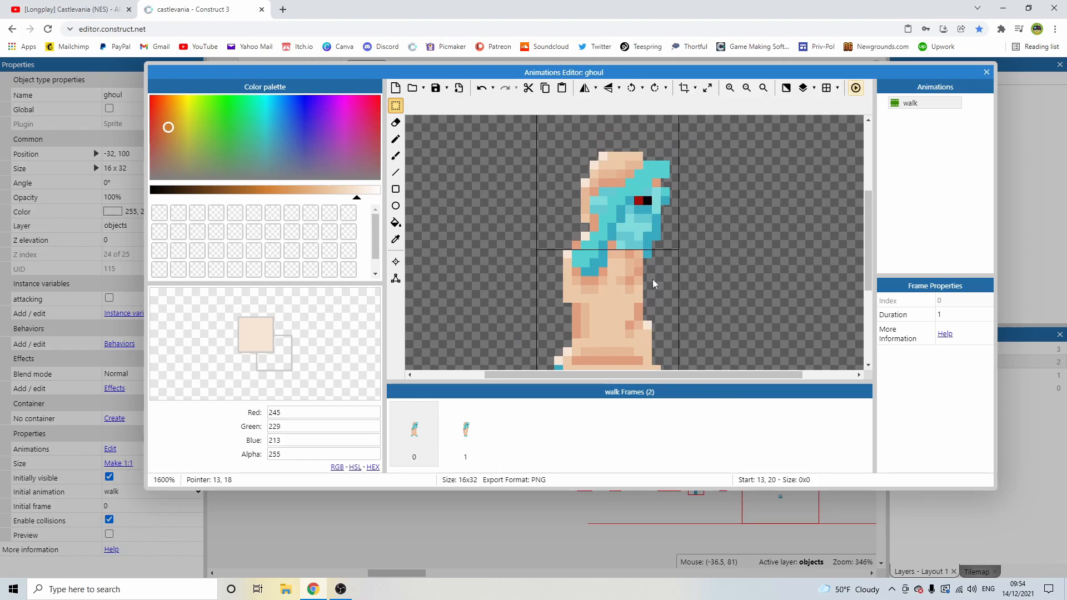
left_click(466, 430)
left_click(414, 431)
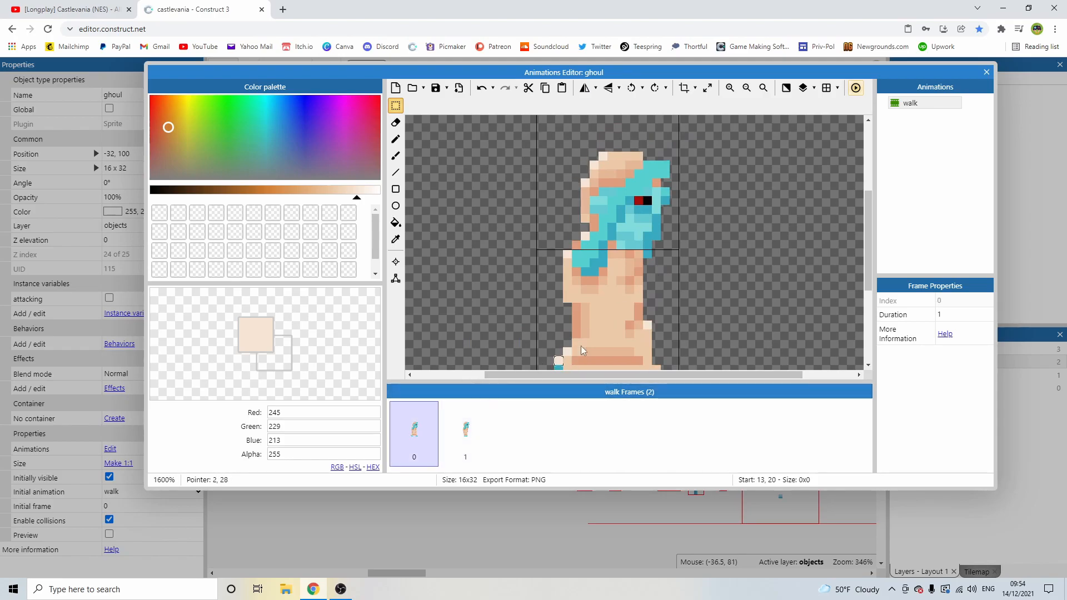
scroll(618, 275, "down", 2)
scroll(603, 255, "up", 1)
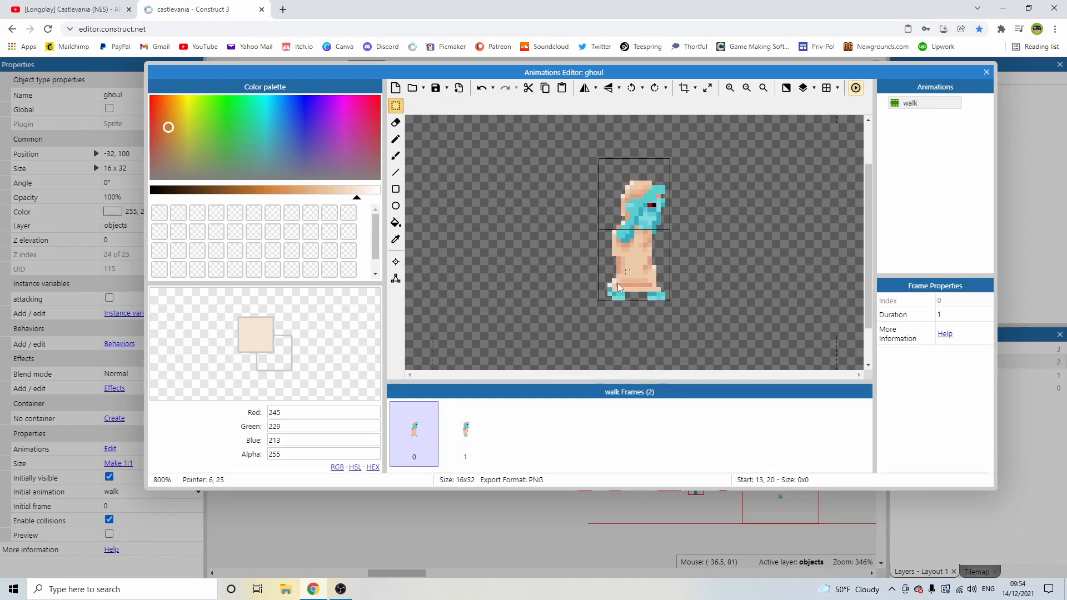
Raise the ghoul's upper body by one pixel in frame 1, leaving the lower robe and feet in place.
left_click(483, 439)
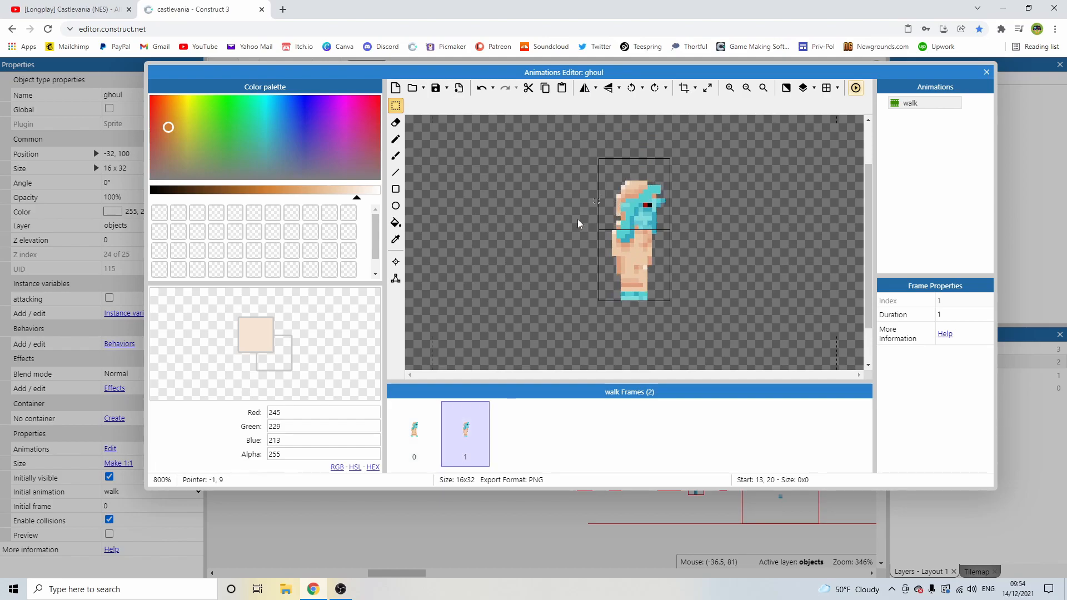
left_click_drag(585, 167, 668, 269)
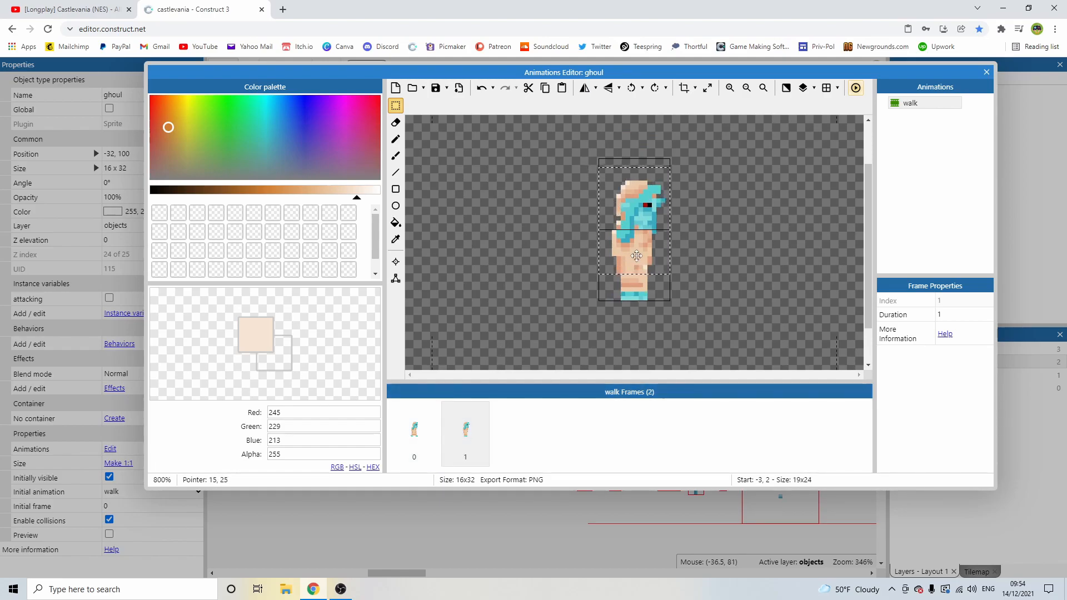
left_click_drag(636, 253, 636, 249)
left_click(685, 233)
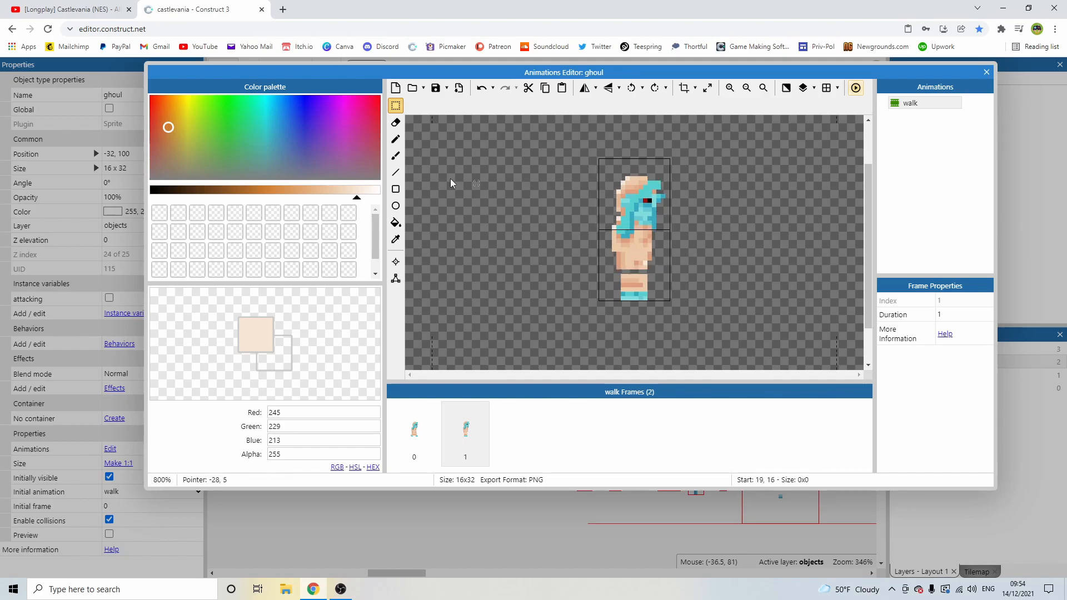
Fill the gap across frame 1's robe with matching peach, (230, 184, 151) and (222, 157, 124) shading, and preview the walk animation.
left_click(395, 139)
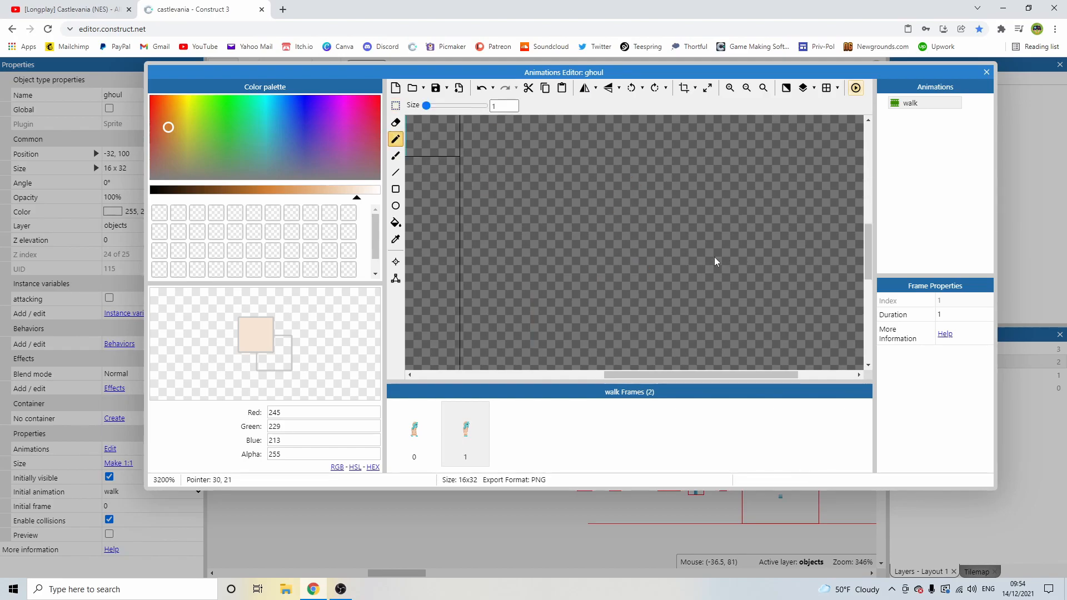
scroll(579, 272, "up", 2, "ctrl")
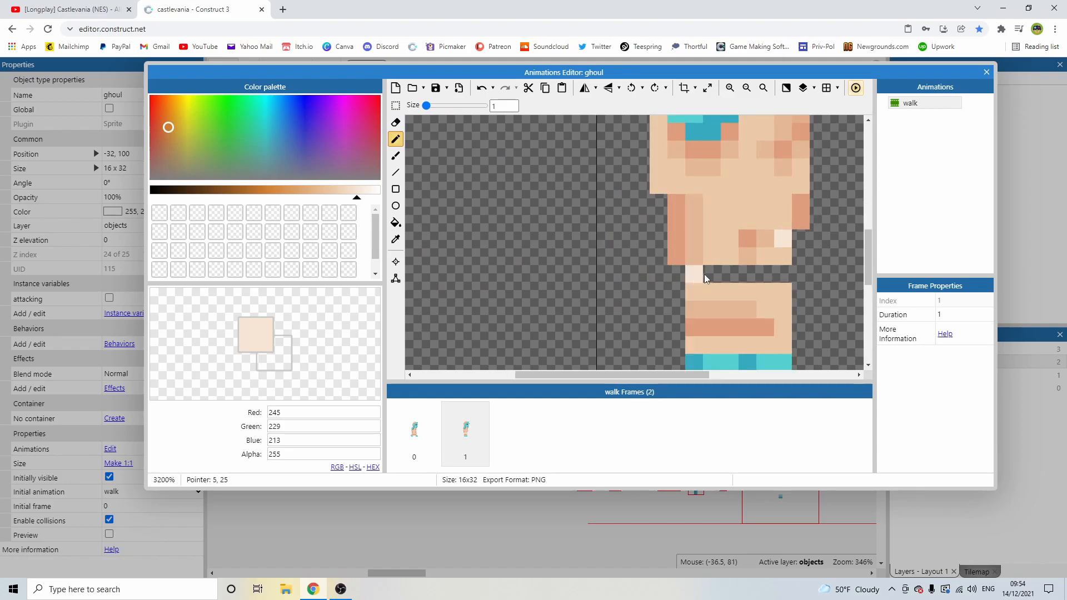
left_click(711, 266, "alt")
mouse_move(710, 267)
left_mouse_down()
mouse_move(745, 268)
mouse_move(699, 268)
left_mouse_up()
left_click(694, 234, "alt")
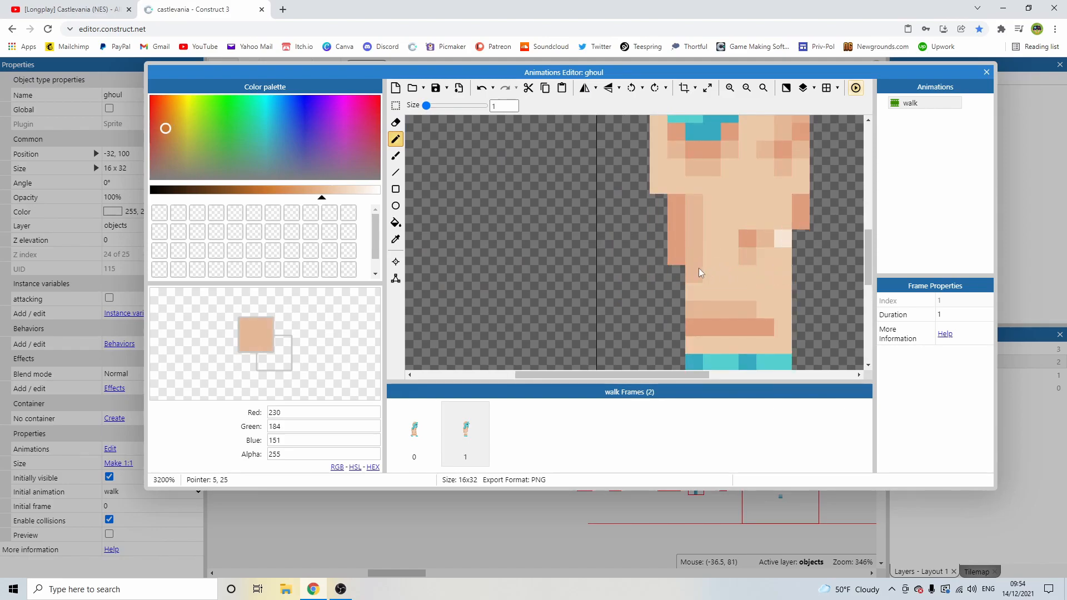
left_click(685, 271, "alt")
scroll(746, 268, "down", 1, "ctrl")
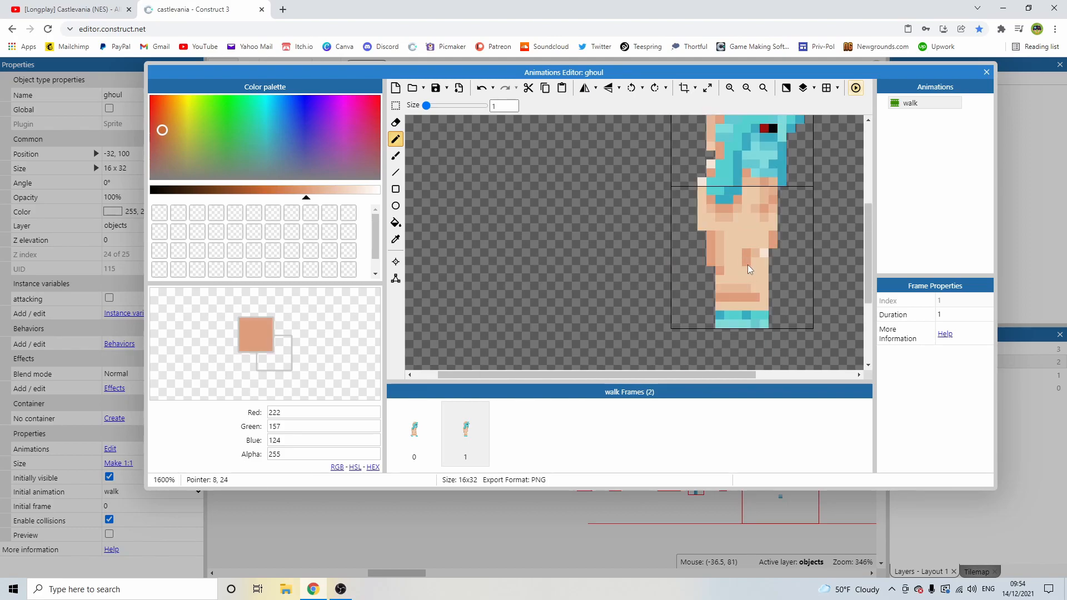
left_click(856, 88)
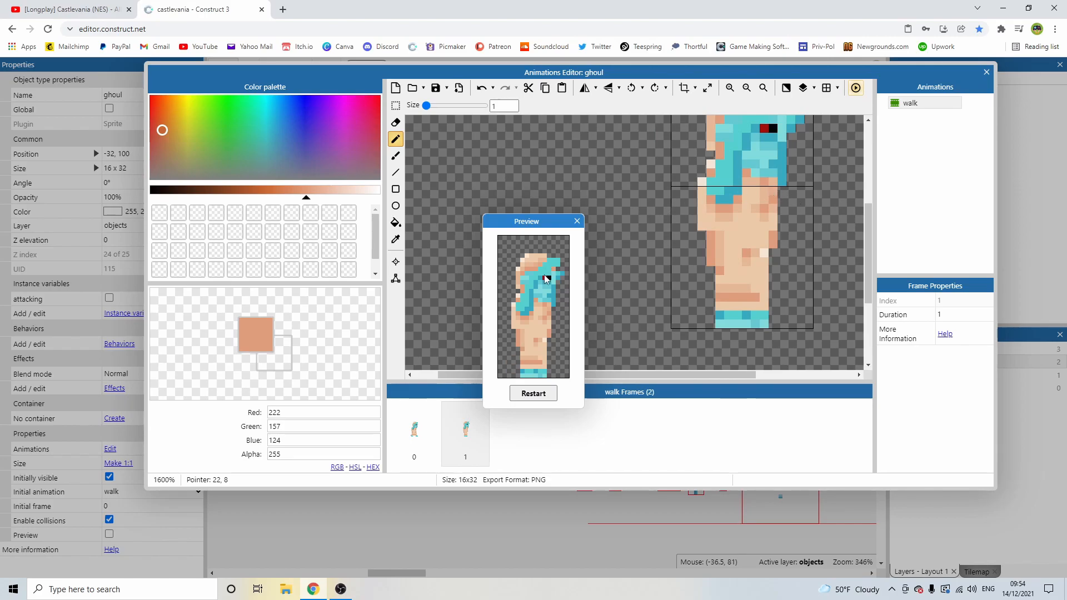
Compare the ghoul's two walk frames, sampling the teal (57, 170, 193) in frame 1, and preview the walk animation.
left_click(577, 222)
middle_click_drag(790, 134, 688, 204)
left_click(651, 202, "alt")
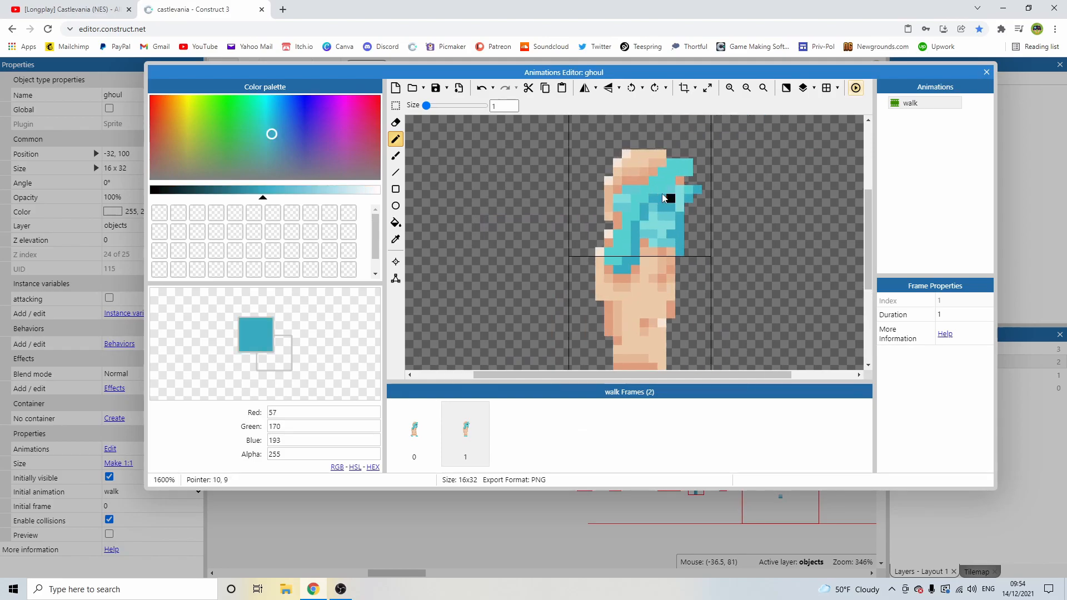
middle_click_drag(672, 182, 645, 203)
left_click(414, 433)
left_click(856, 88)
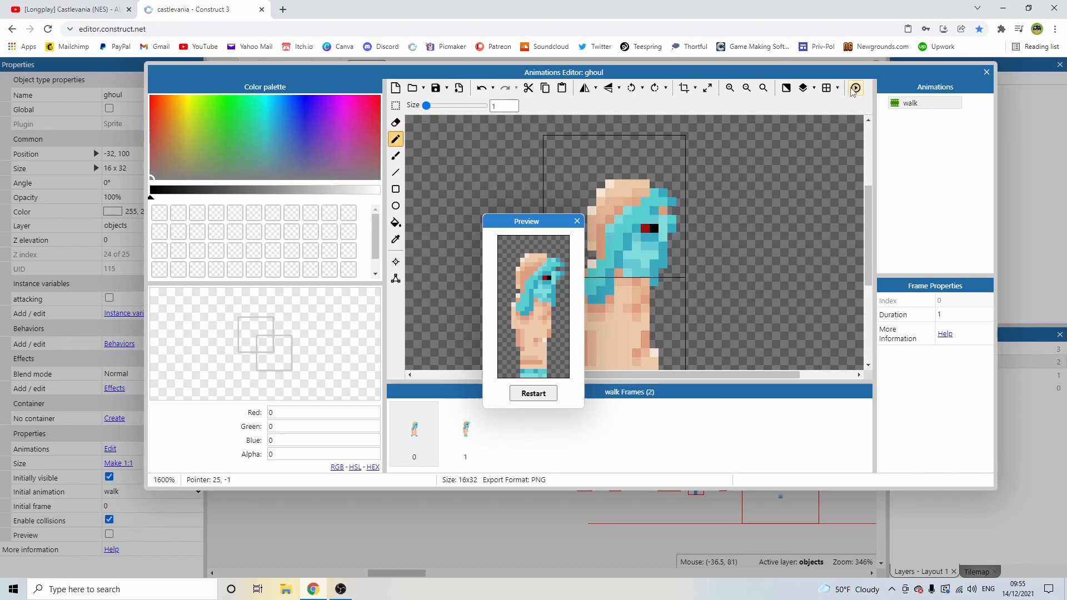
left_click(576, 221)
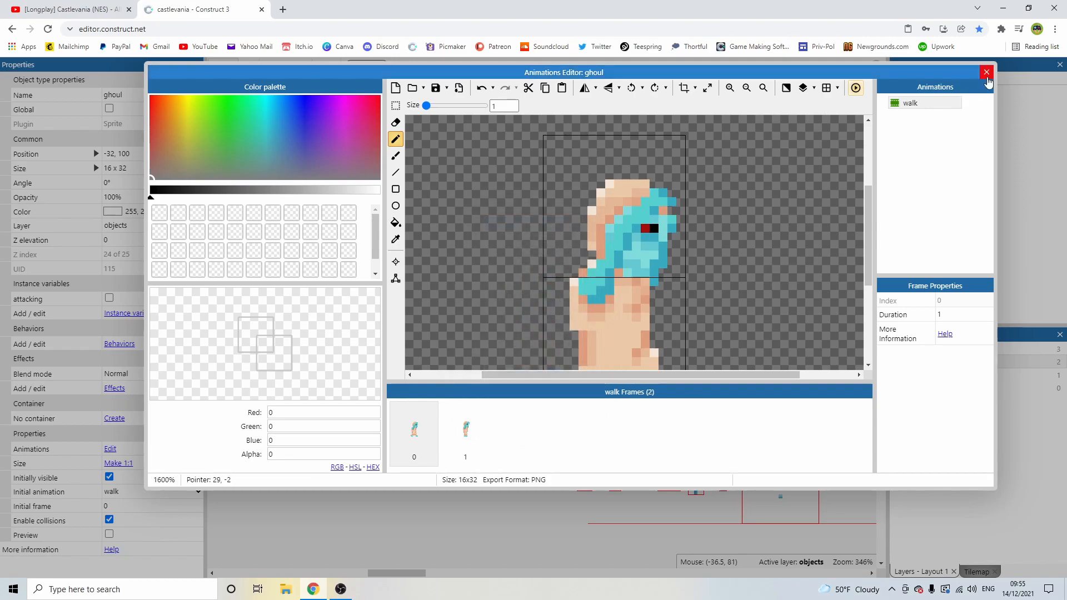
Place the ghoul on the floor beside the player at 76, 160 and test-run the layout to check its walk.
left_click(986, 72)
left_click_drag(310, 293, 514, 411)
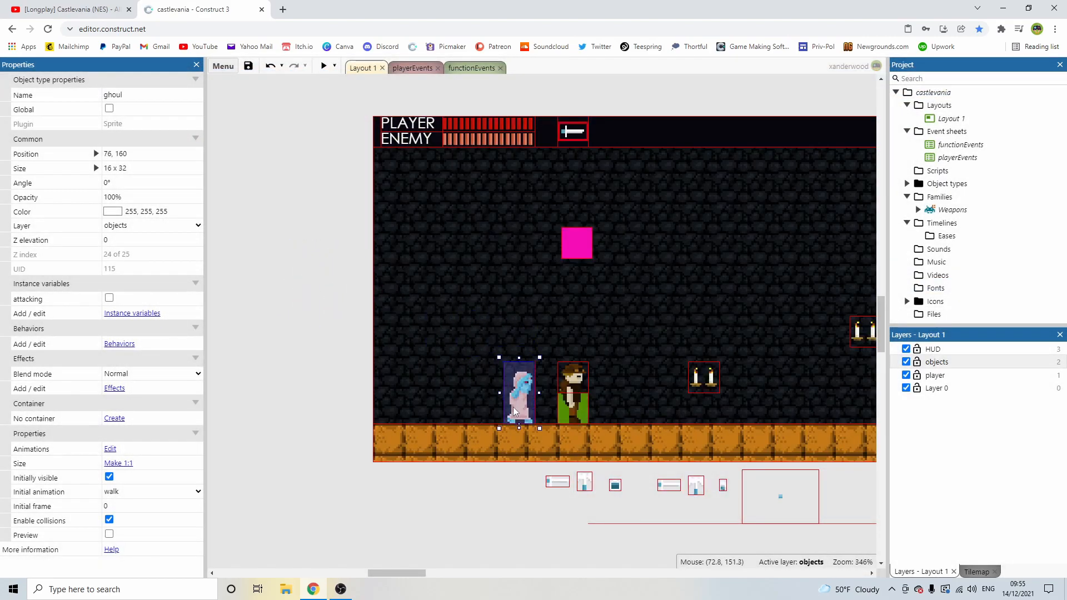
left_click(324, 65)
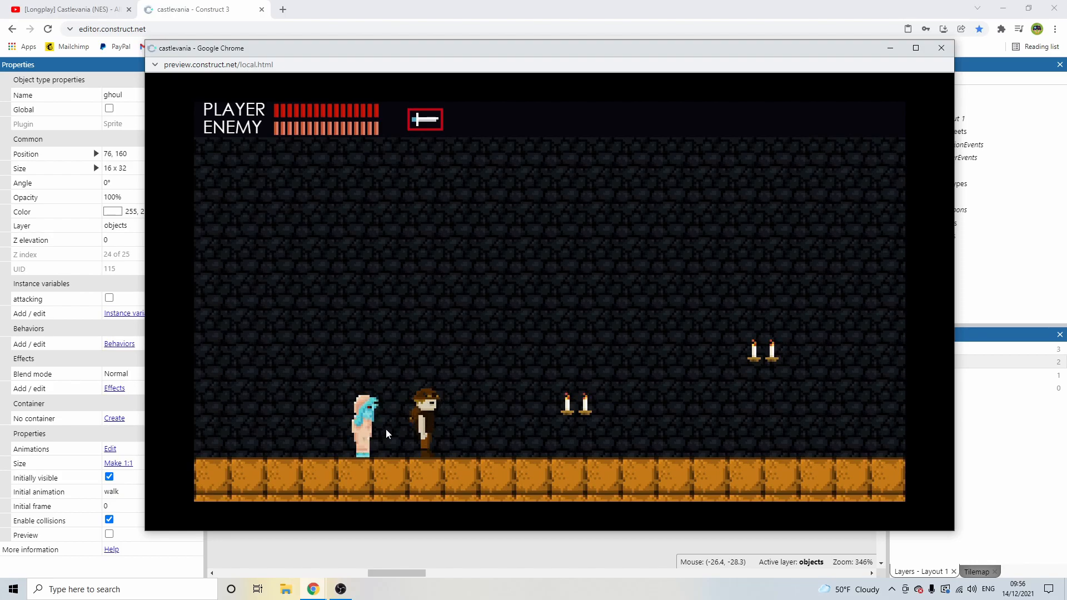
left_click(941, 48)
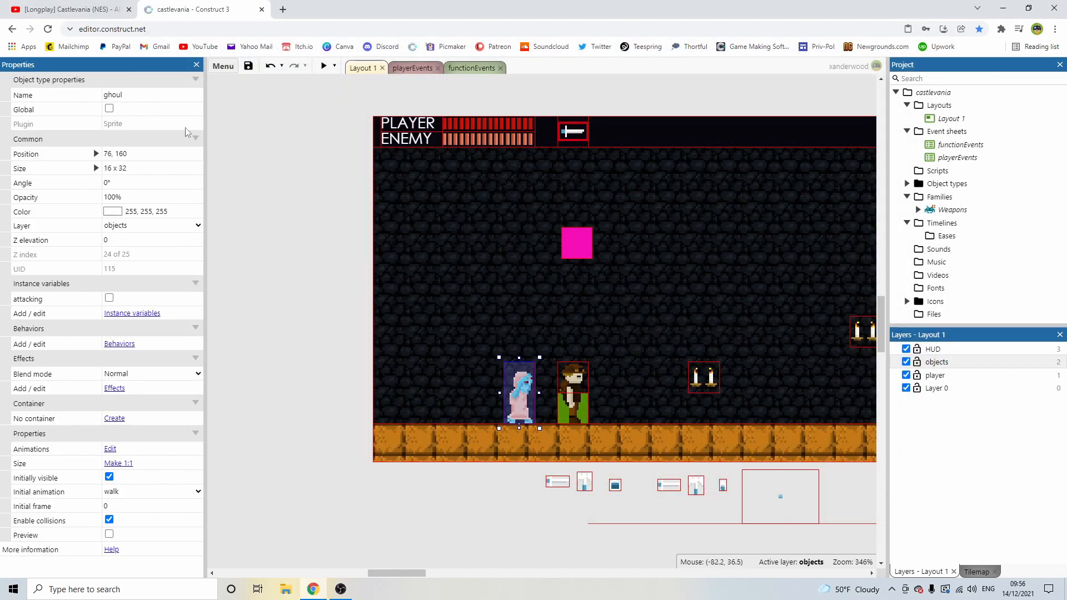
Move the ghoul off the layout's left edge to position -24, 156.
left_click_drag(524, 414, 331, 406)
scroll(443, 359, "down", 6, "ctrl")
middle_click_drag(520, 360, 461, 296)
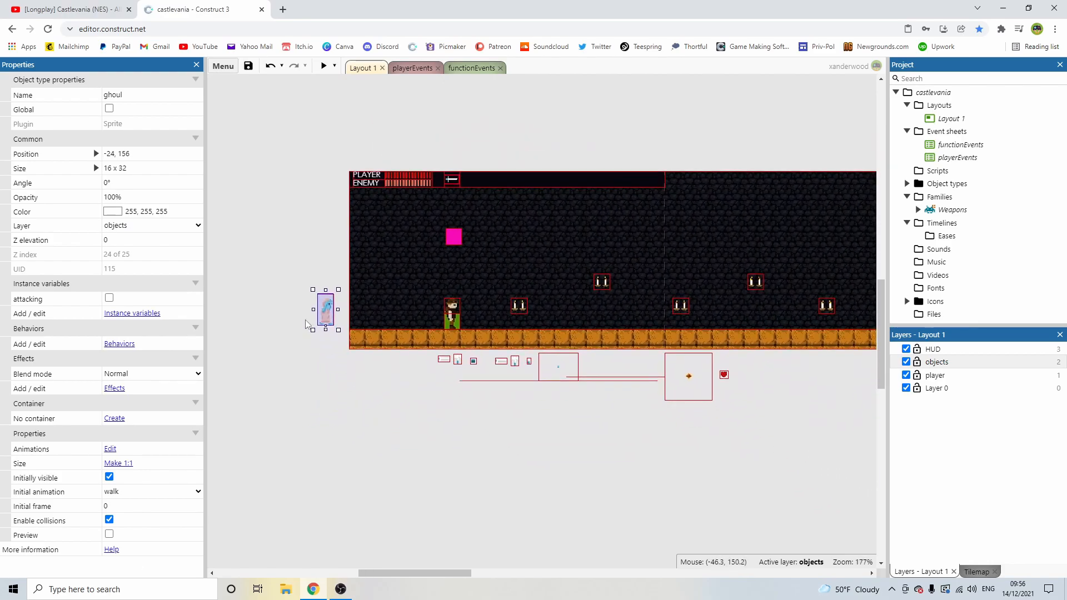
scroll(645, 295, "down", 5, "ctrl")
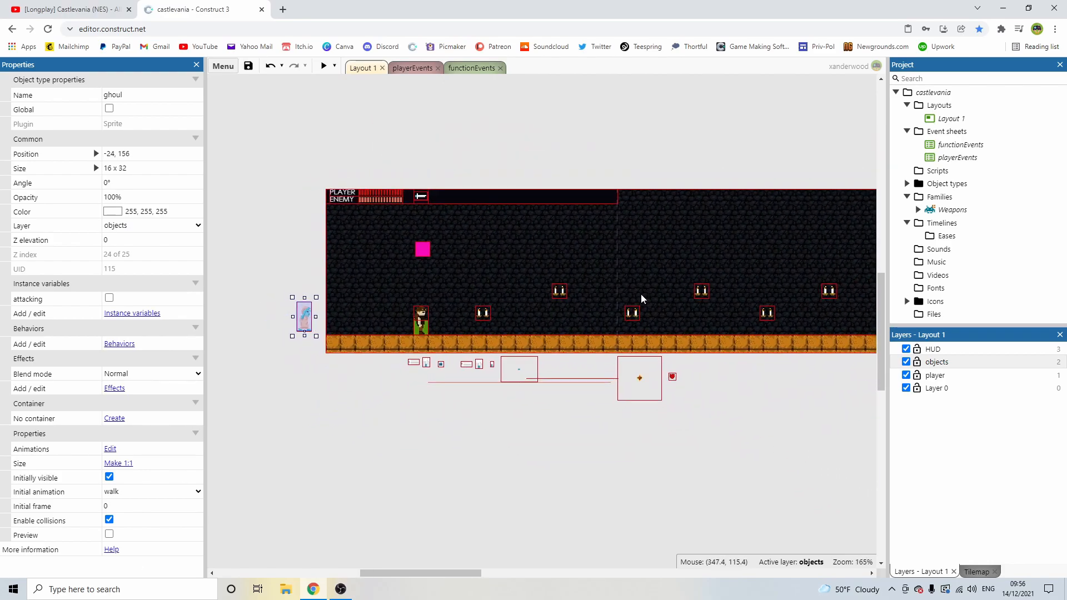
scroll(618, 301, "up", 2, "ctrl")
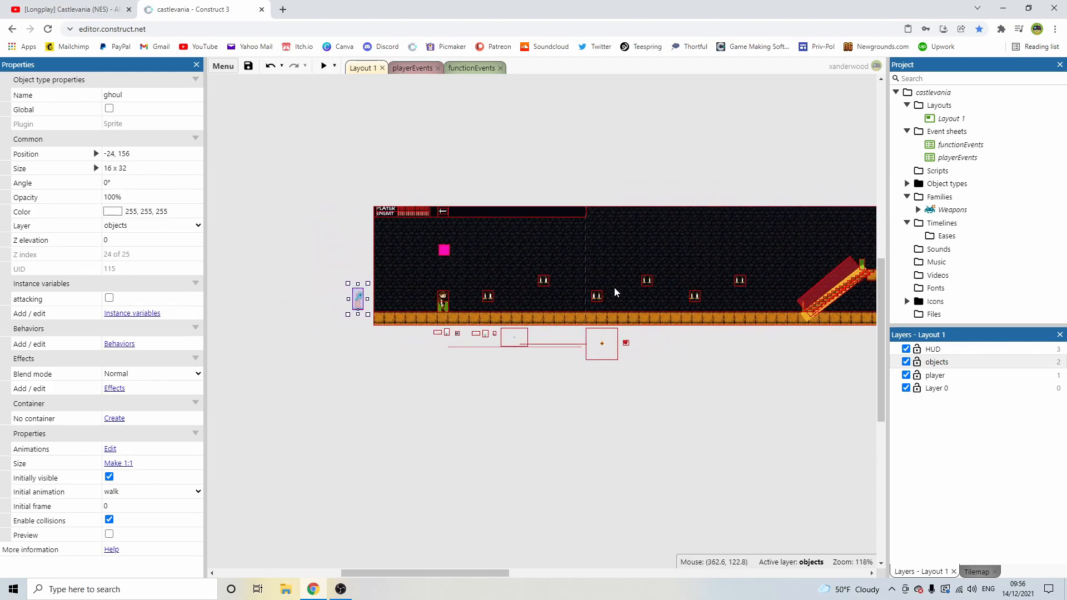
middle_click_drag(258, 340, 391, 311)
scroll(391, 311, "up", 2, "ctrl")
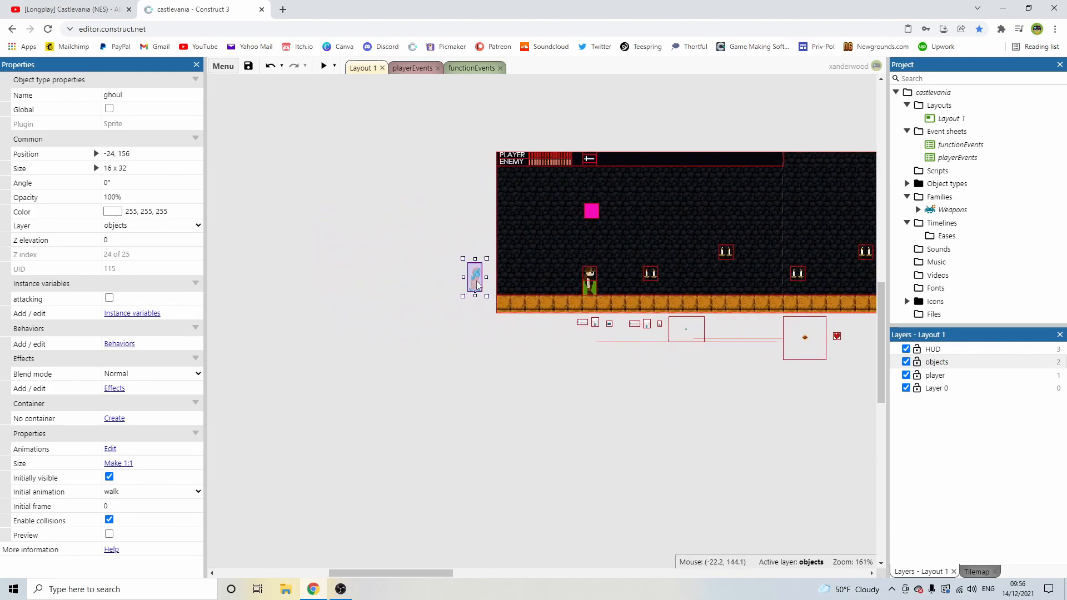
Add the Platform behavior to the ghoul.
left_click(127, 345)
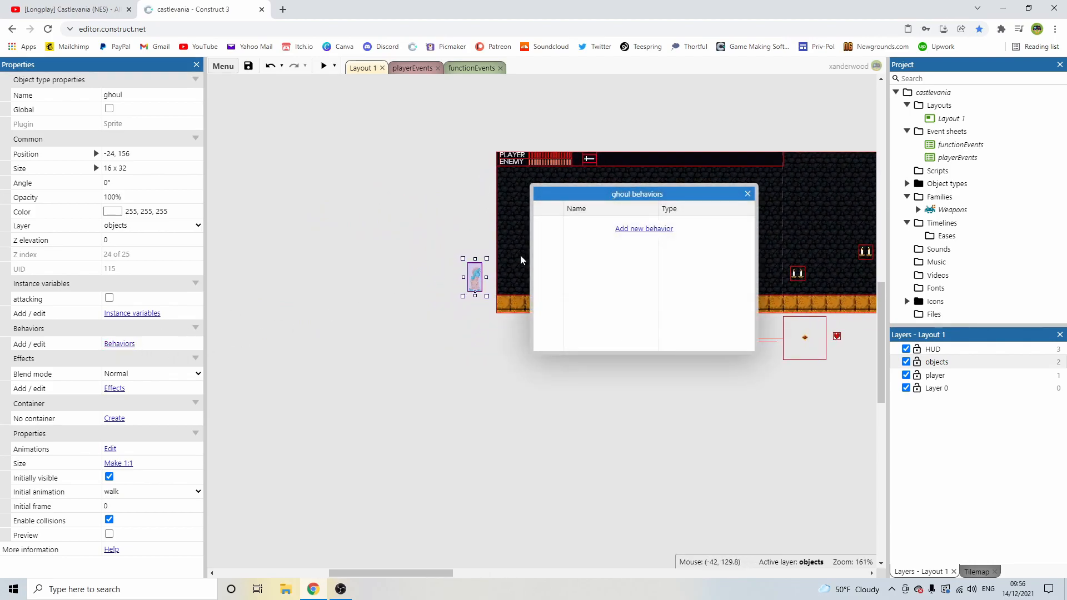
left_click(655, 232)
scroll(593, 289, "down", 5)
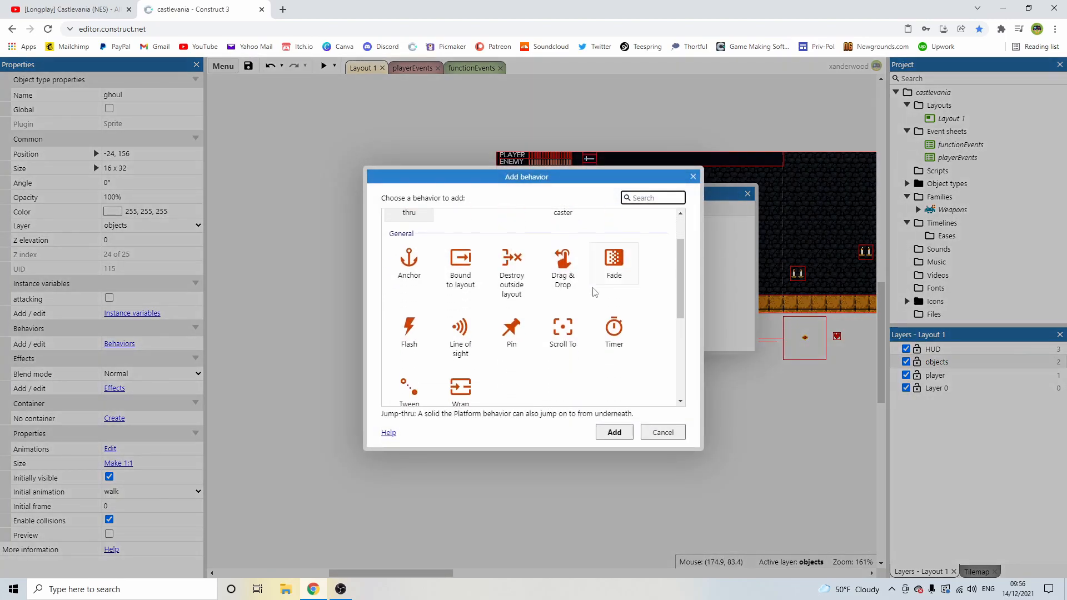
scroll(572, 300, "down", 1)
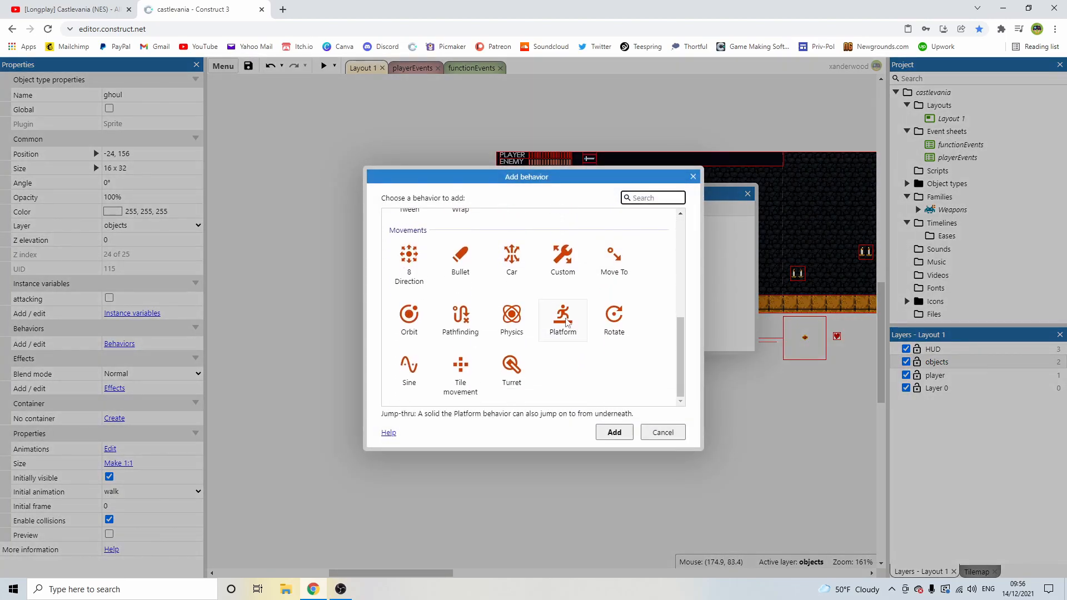
double_click(564, 319)
left_click(748, 194)
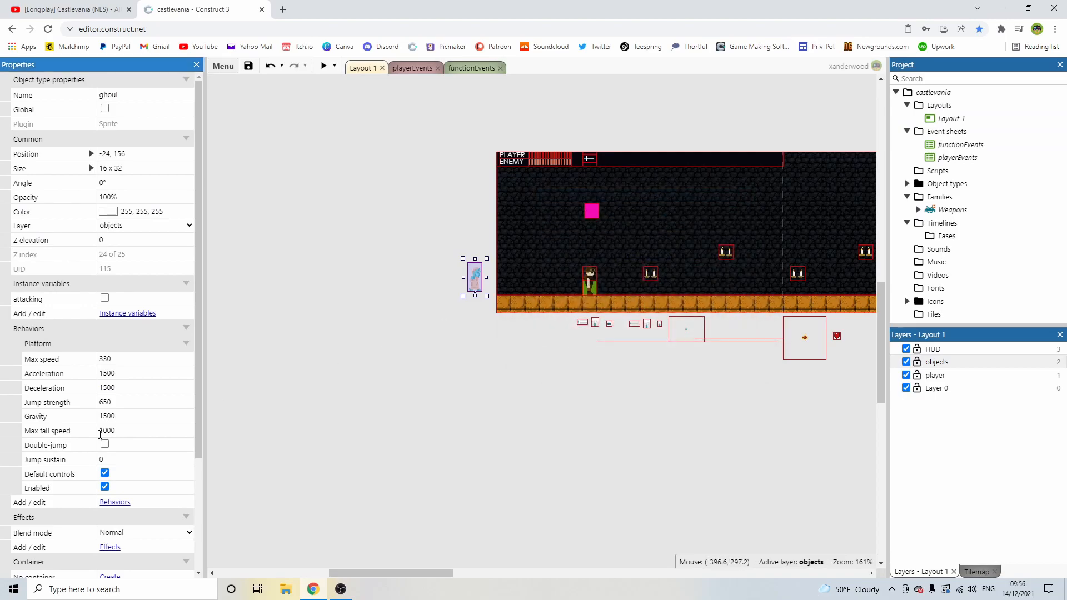
Disable default controls and set max speed to 70 in the ghoul's Platform behavior, and lower the ghoul to -24, 160.
left_click(105, 473)
left_click(128, 359)
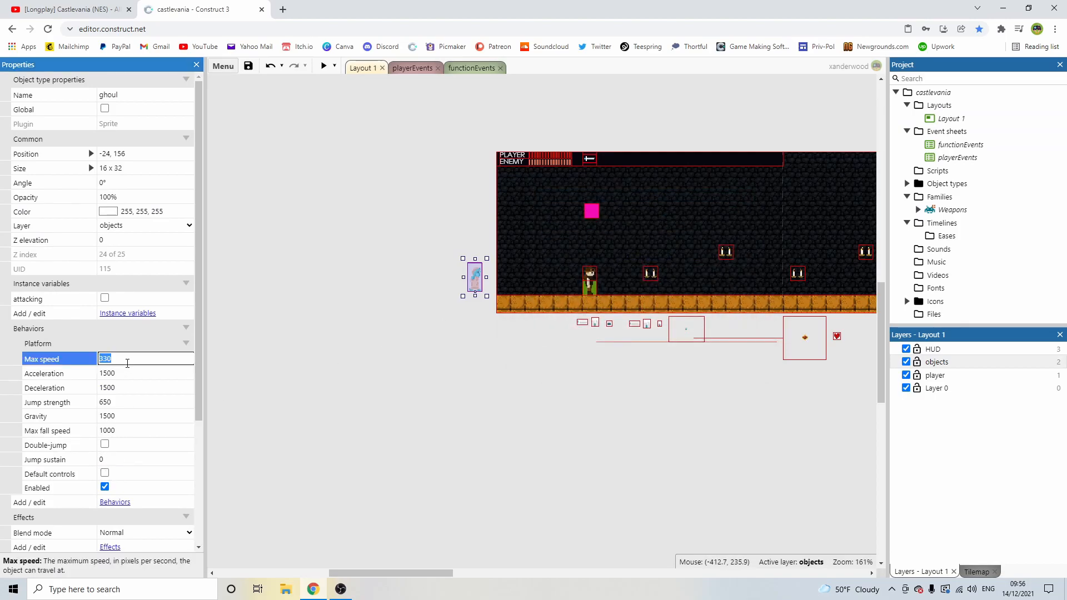
type("70")
key("Tab")
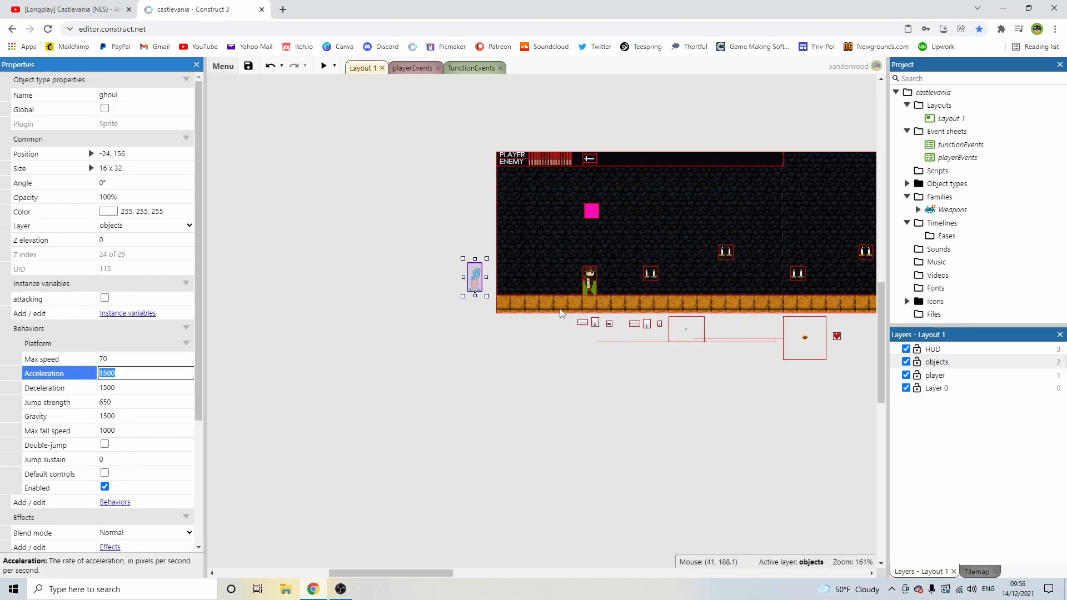
left_click_drag(475, 287, 476, 290)
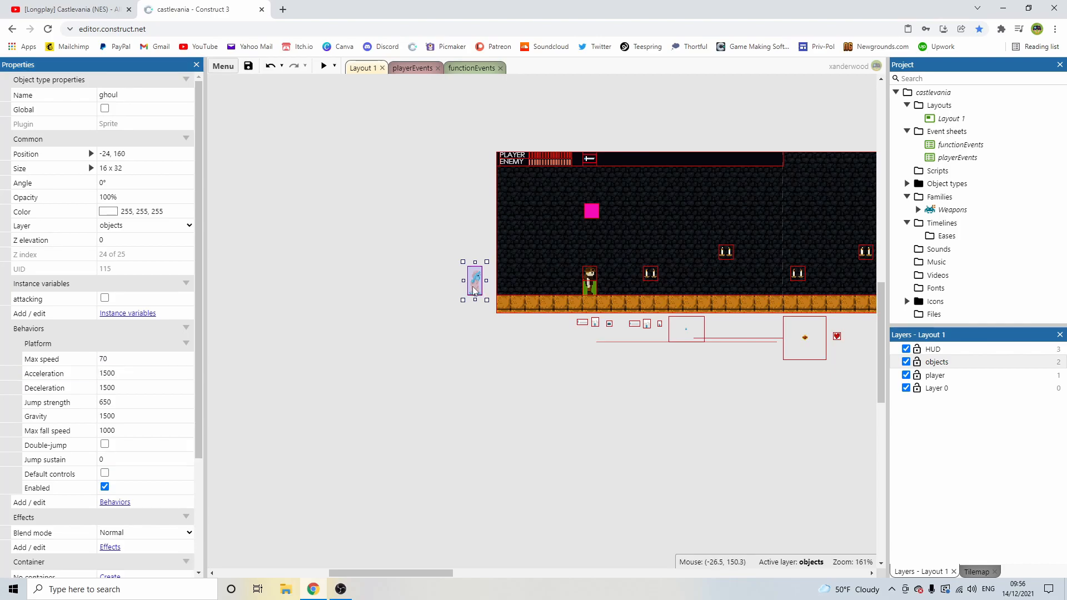
Examine the whole level, including the starting area, the stairs and the stepped block pile.
scroll(580, 330, "down", 5, "ctrl")
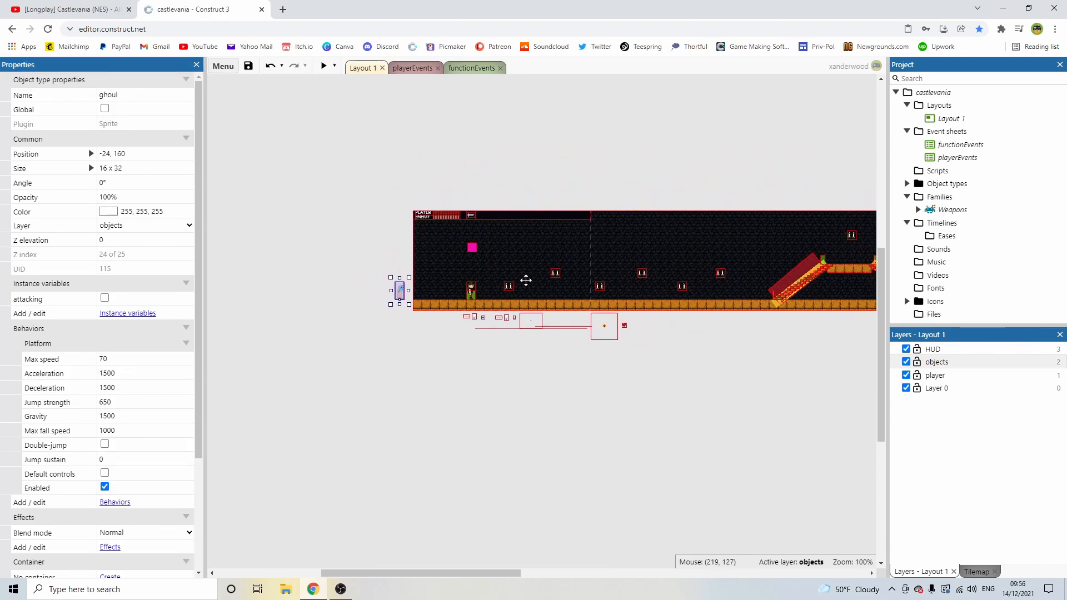
scroll(614, 318, "down", 4, "ctrl")
middle_click_drag(621, 313, 478, 328)
scroll(493, 332, "down", 4, "ctrl")
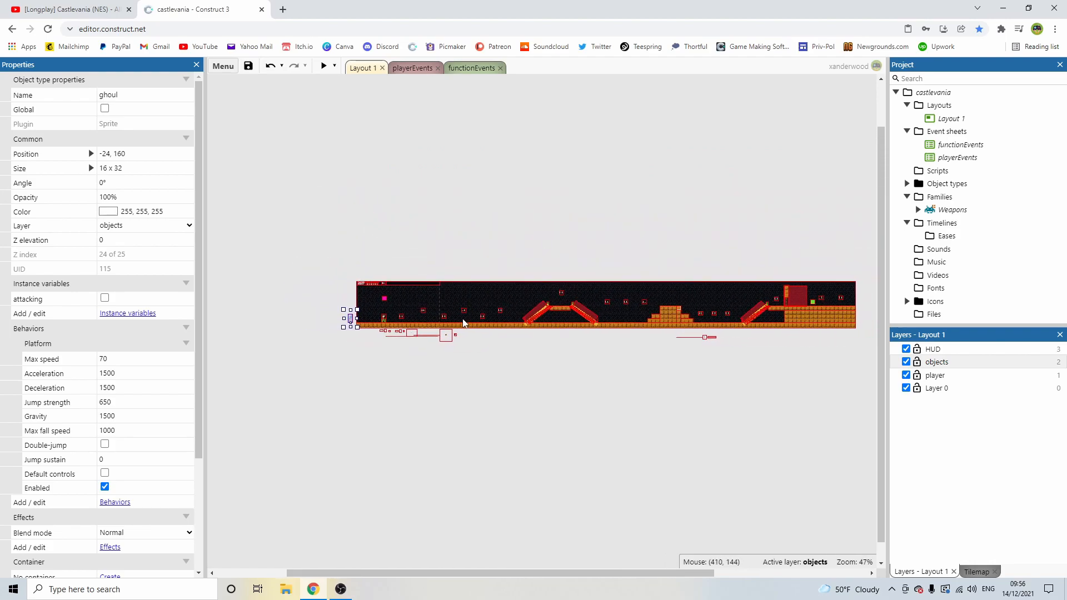
scroll(470, 322, "up", 4, "ctrl")
scroll(469, 319, "up", 6, "ctrl")
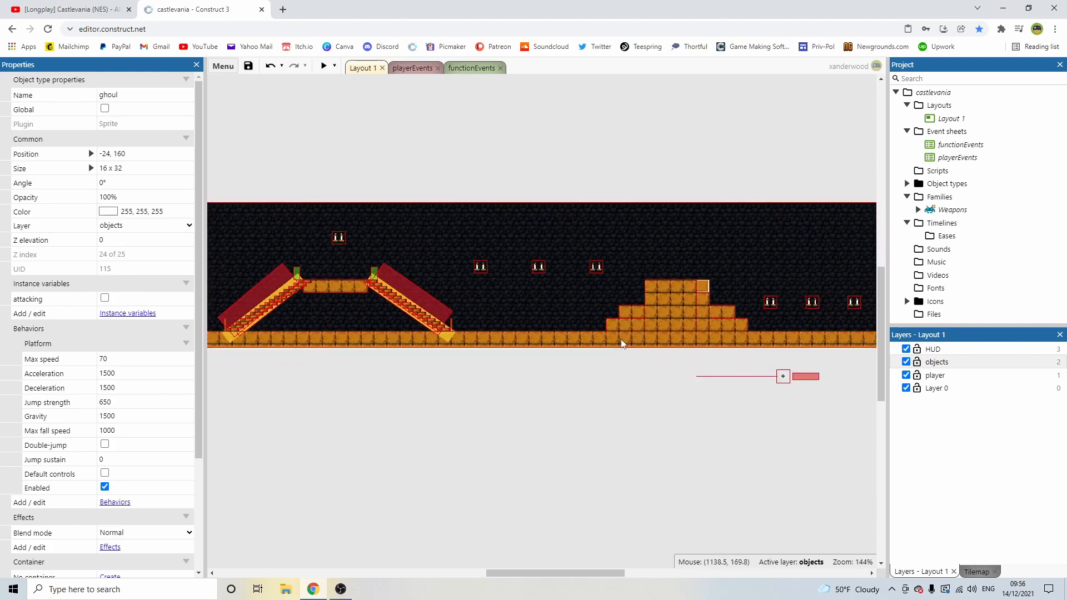
scroll(572, 320, "up", 2, "ctrl")
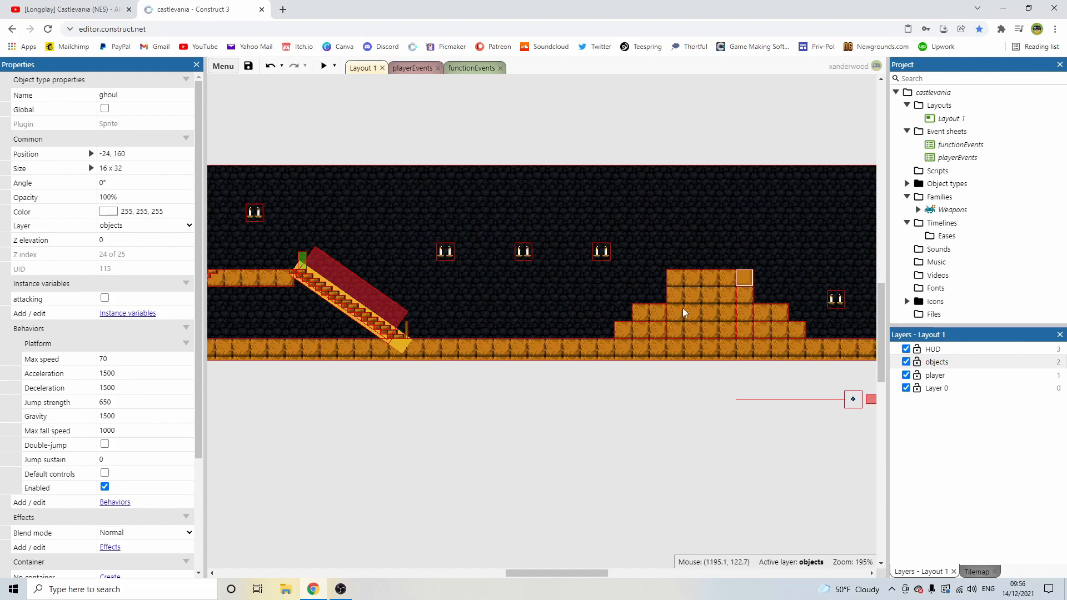
scroll(598, 316, "left", 5, "shift")
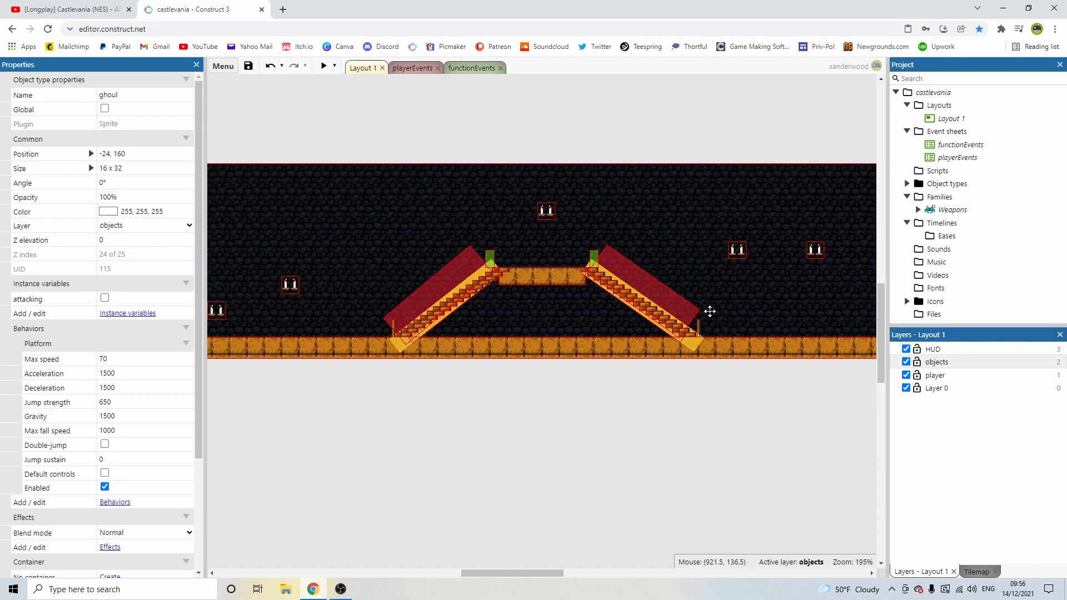
scroll(547, 315, "left", 10, "shift")
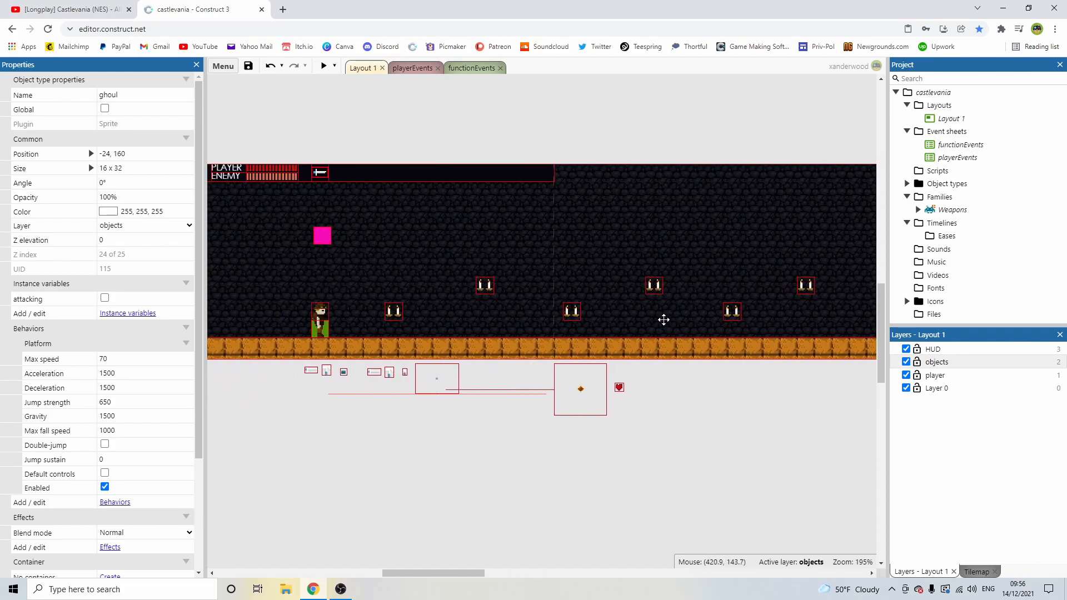
scroll(495, 312, "right", 1, "shift")
scroll(486, 319, "down", 4, "ctrl")
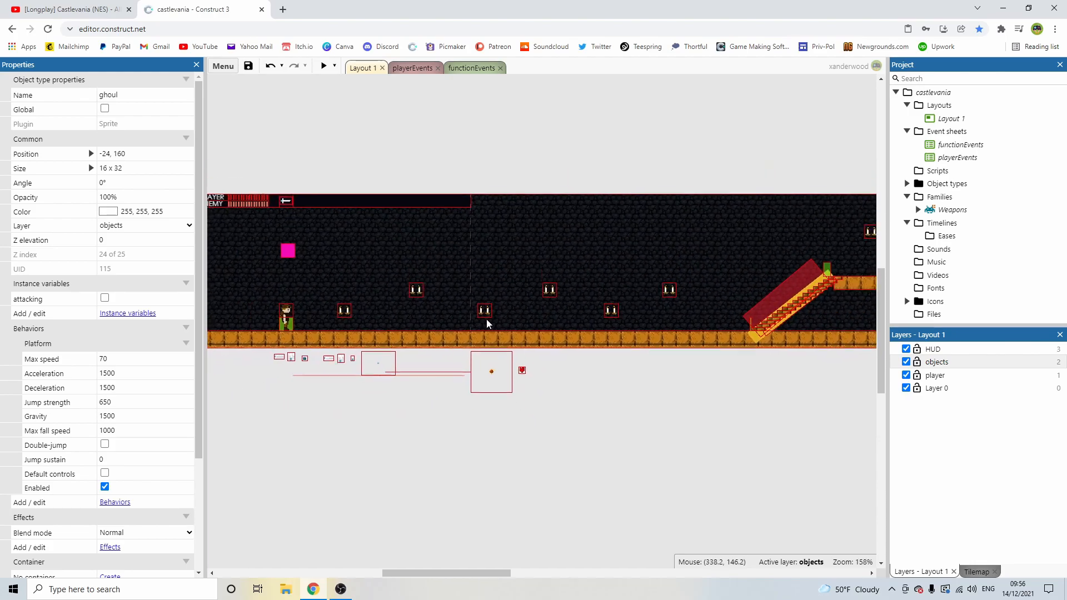
Insert a new Sprite object on the objects layer, in the empty area below the level floor.
left_click(611, 378)
scroll(616, 378, "left", 1, "shift")
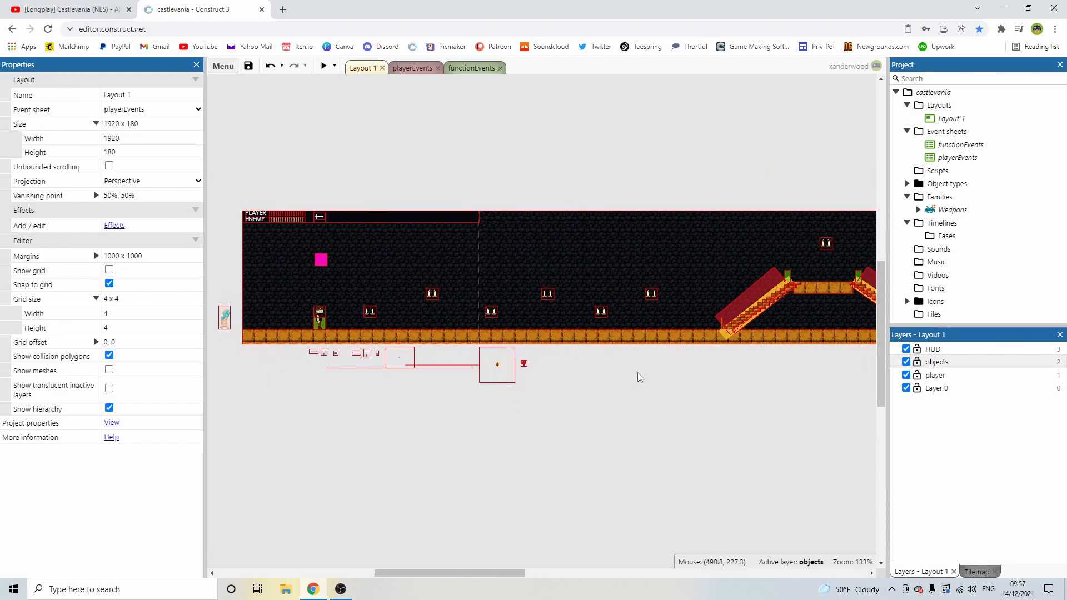
left_click(933, 362)
left_click(665, 391)
double_click(609, 390)
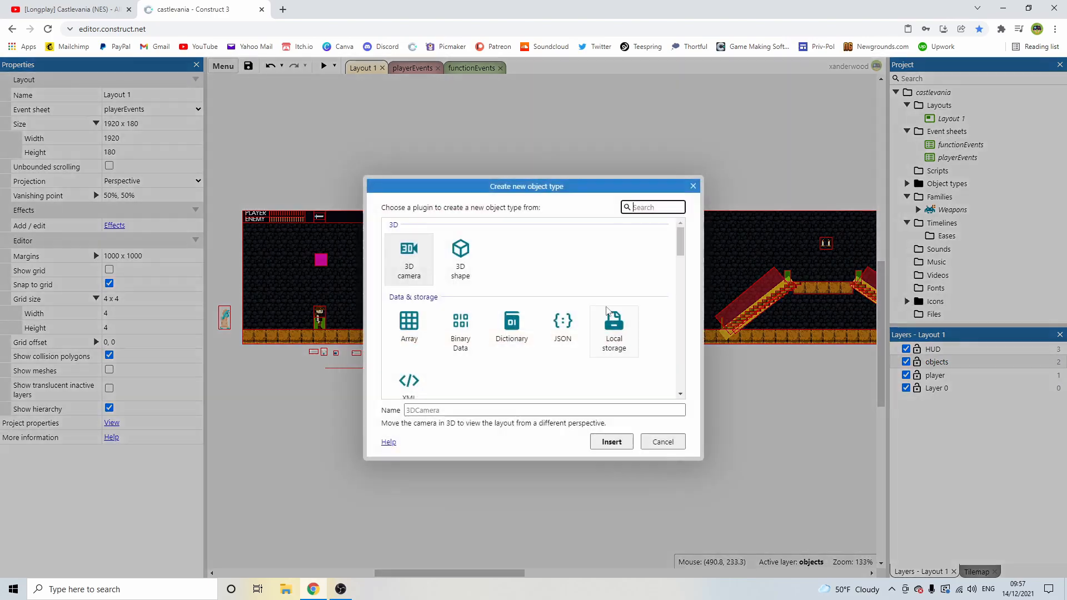
scroll(588, 308, "down", 2)
double_click(560, 300)
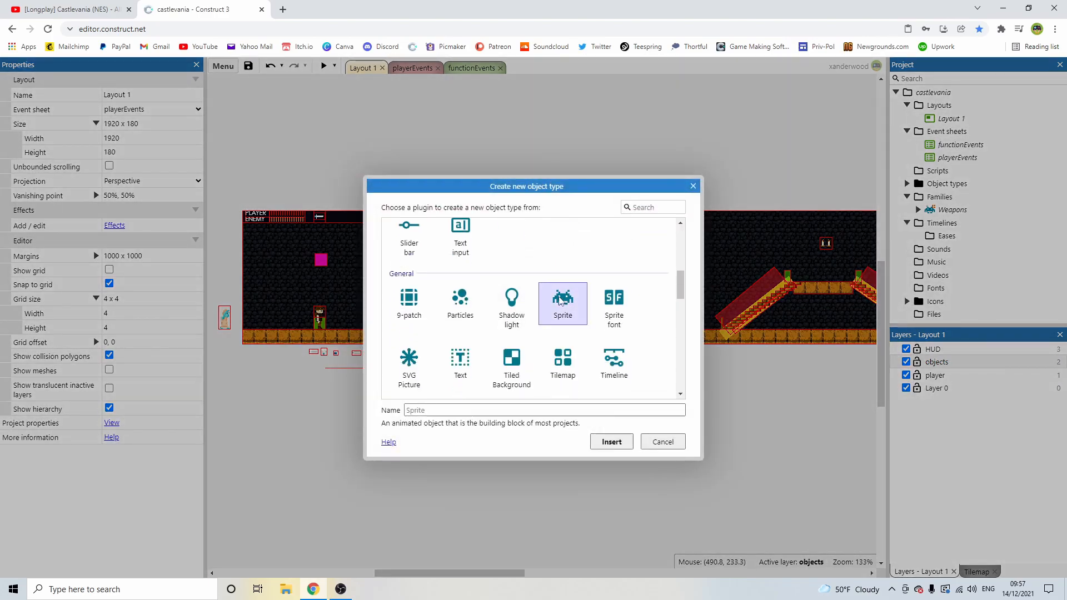
left_click(578, 376)
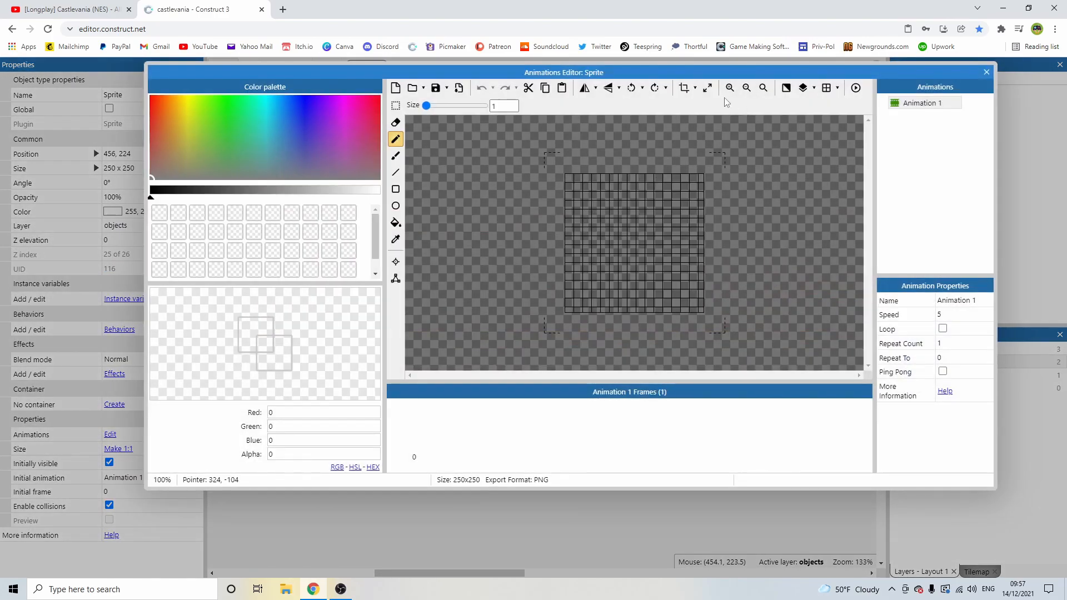
Resize the new sprite's image canvas to 16 x 32 pixels.
left_click(707, 88)
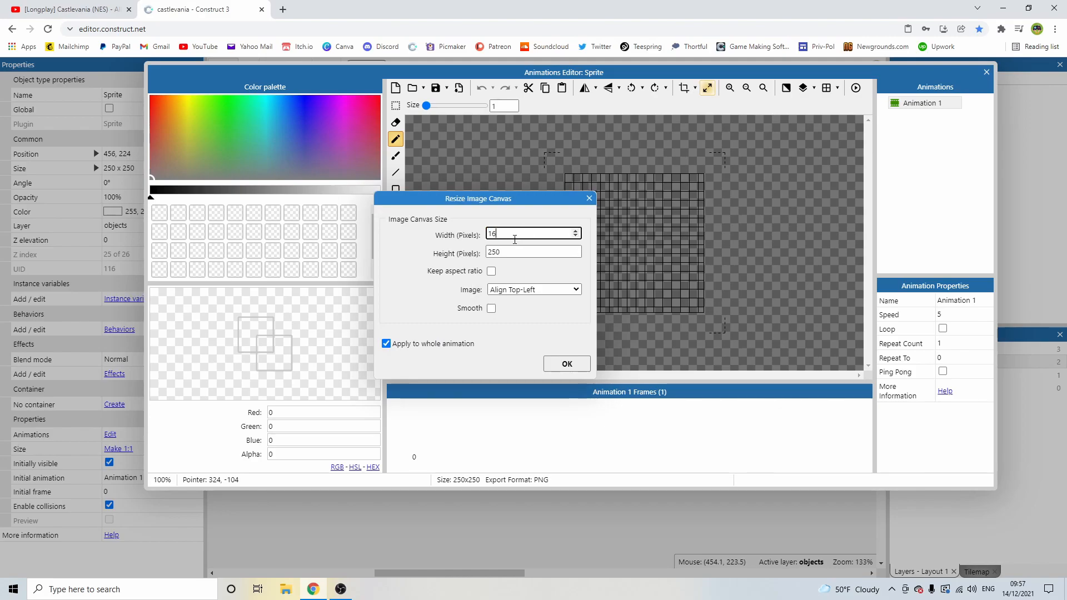
type("16")
key("Tab")
type("32")
key("Return")
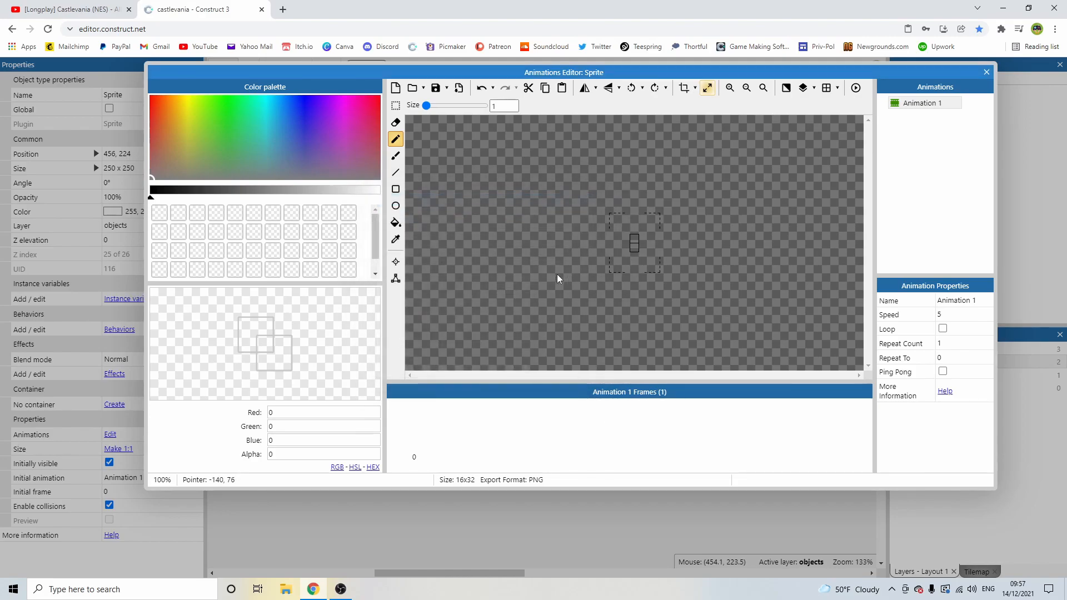
Fill the new sprite's image with yellow (234, 227, 21) and close the animations editor.
left_click_drag(251, 126, 186, 108)
left_click(395, 223)
left_click(635, 243)
left_click(986, 72)
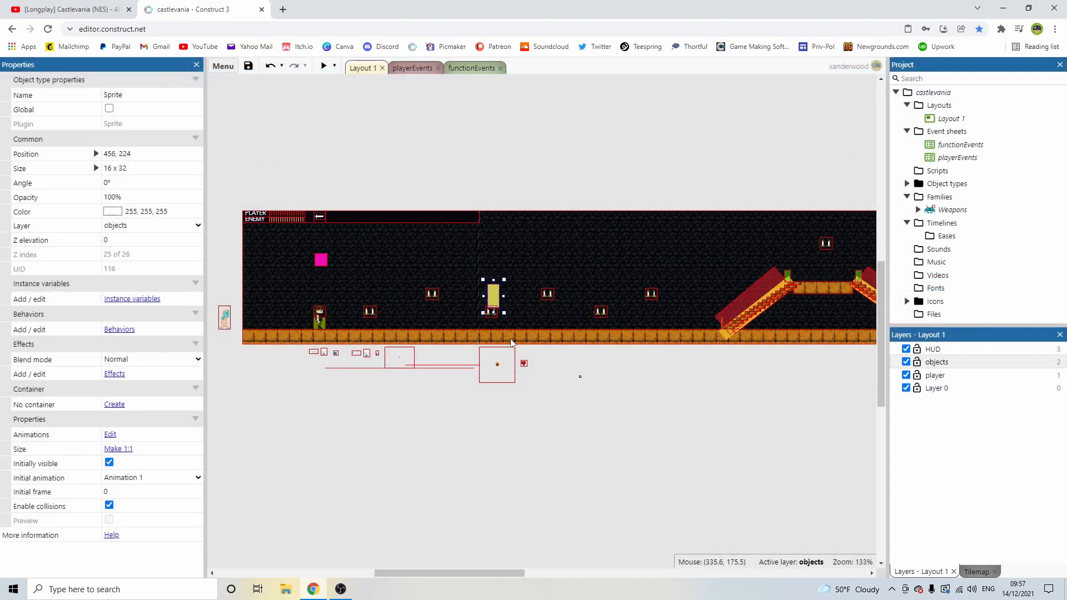
Set the yellow sprite's origin point to Bottom Left and return to the layout.
double_click(495, 296)
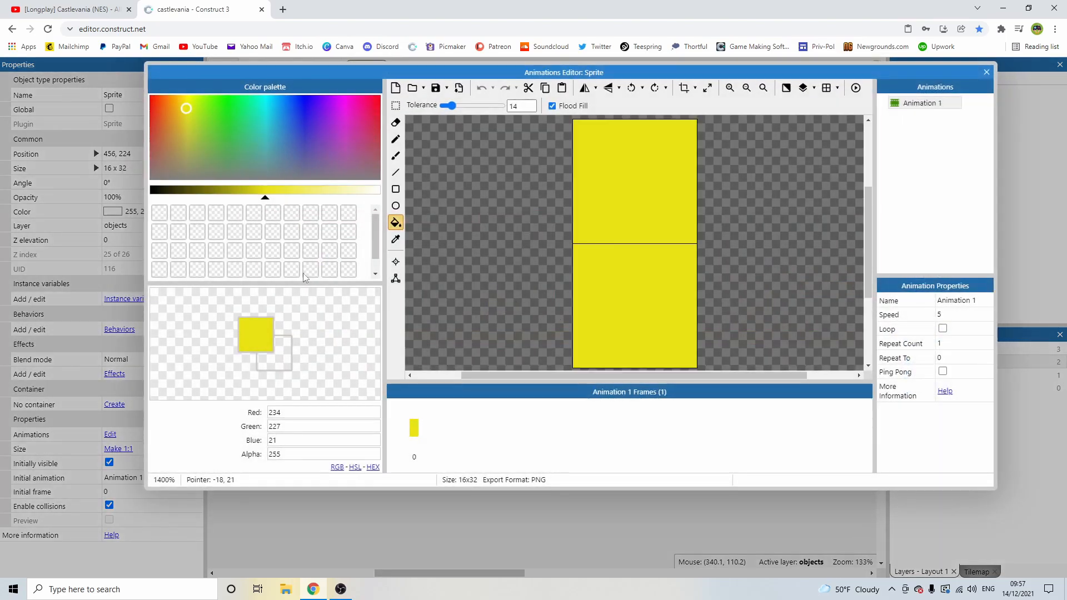
left_click(396, 262)
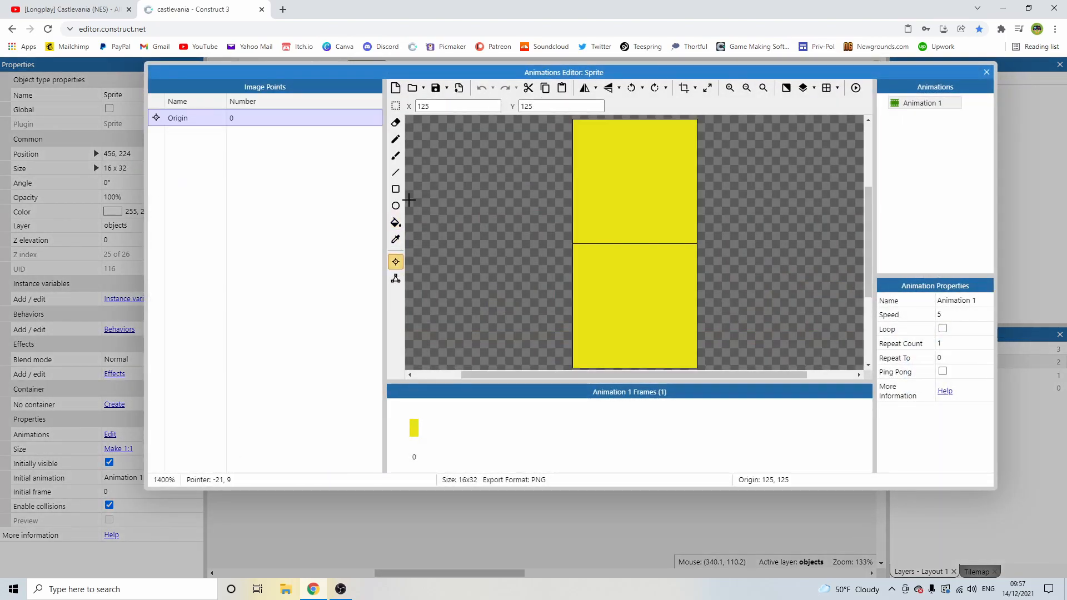
right_click(191, 118)
mouse_move(239, 183)
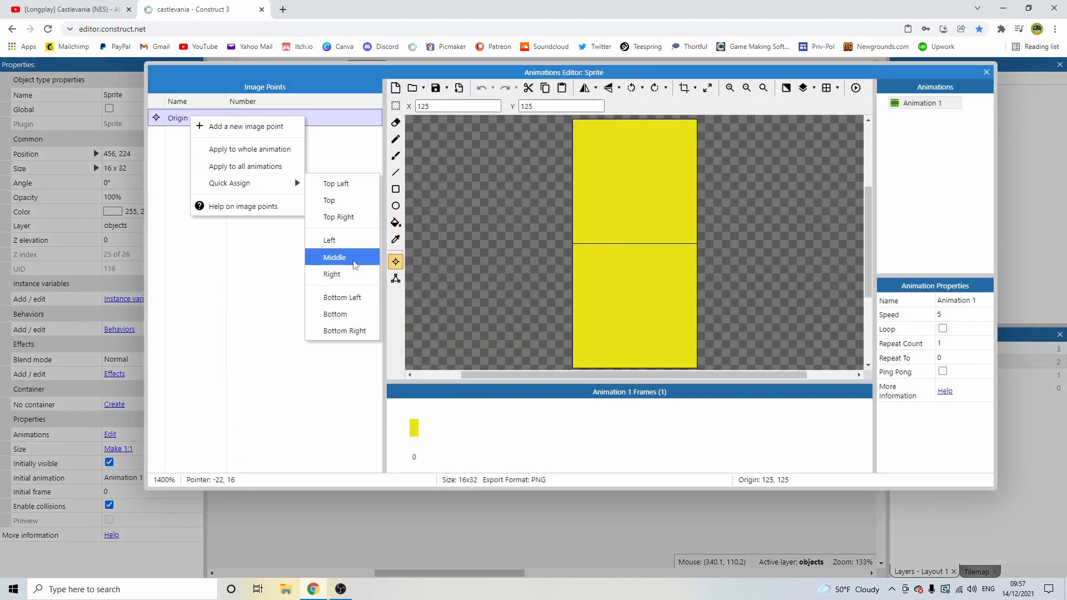
left_click(340, 297)
left_click(987, 72)
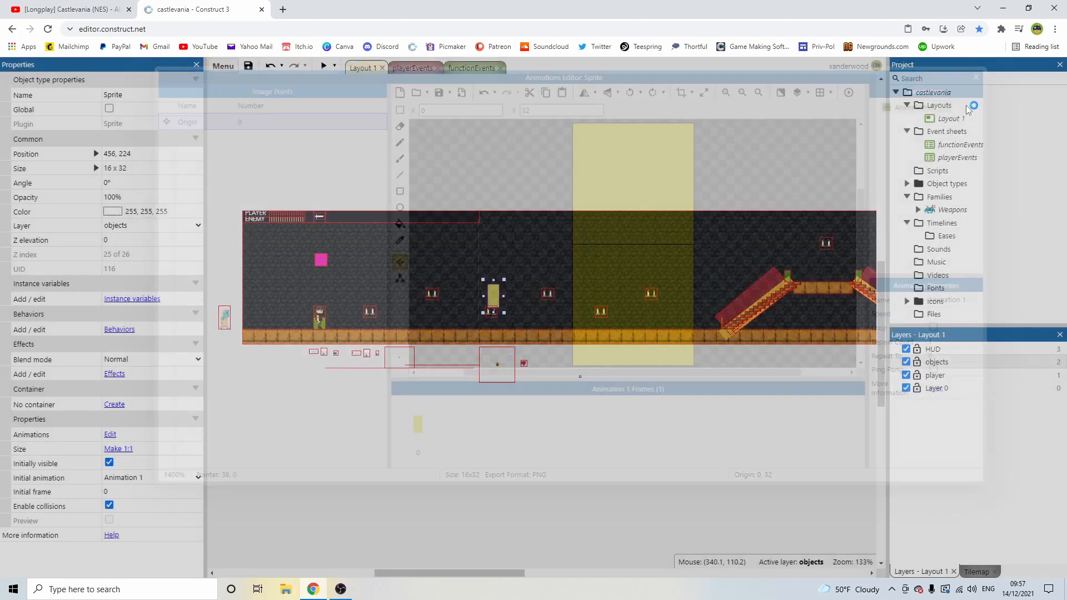
Rename the yellow sprite to ghoulTrigger and move it to 484, 248 below the level floor.
scroll(590, 367, "up", 4, "ctrl")
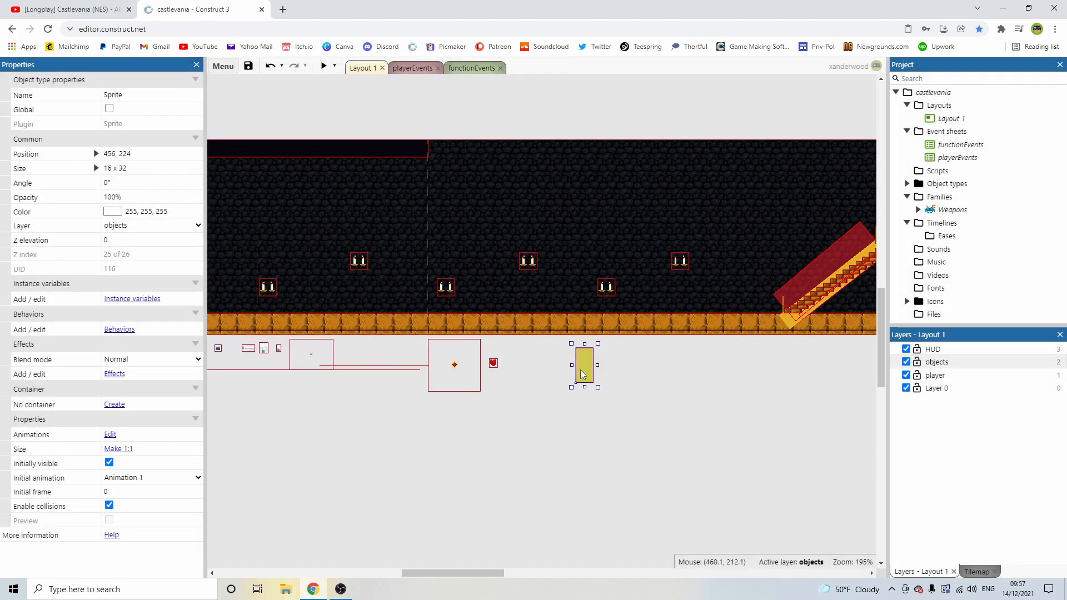
left_click(164, 96)
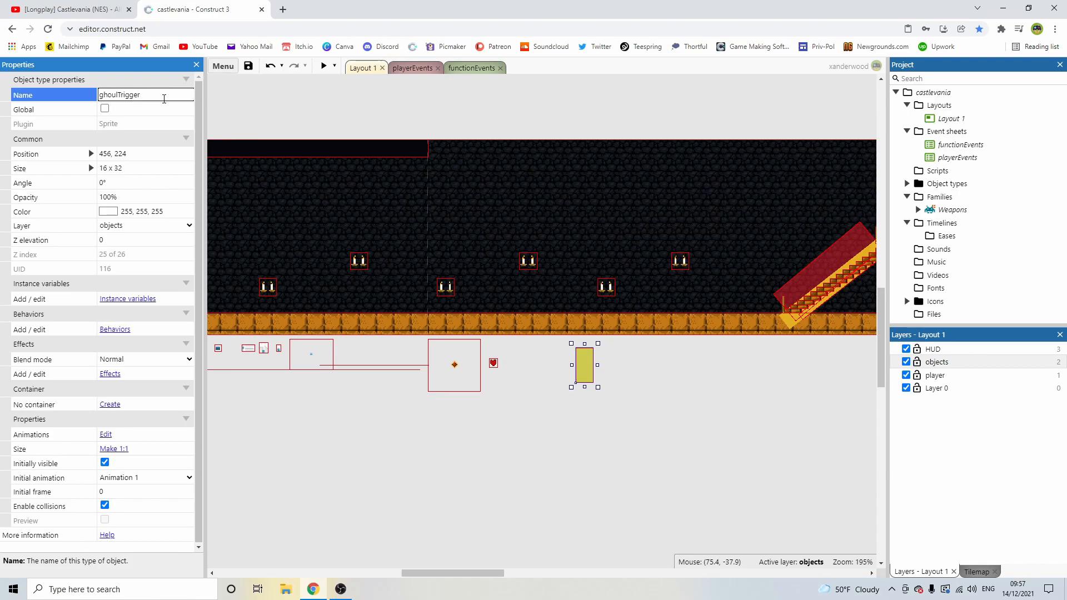
left_click(542, 399)
left_click(580, 369)
scroll(526, 329, "down", 2, "ctrl")
left_click_drag(585, 365, 609, 385)
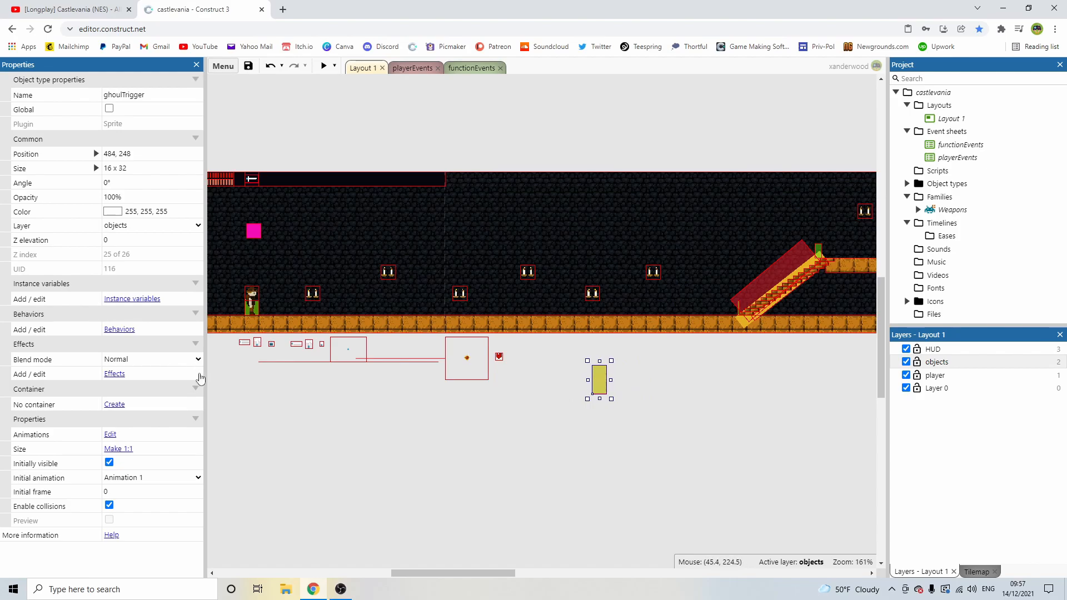
Add a String instance variable named position with an empty initial value to ghoulTrigger.
left_click(132, 300)
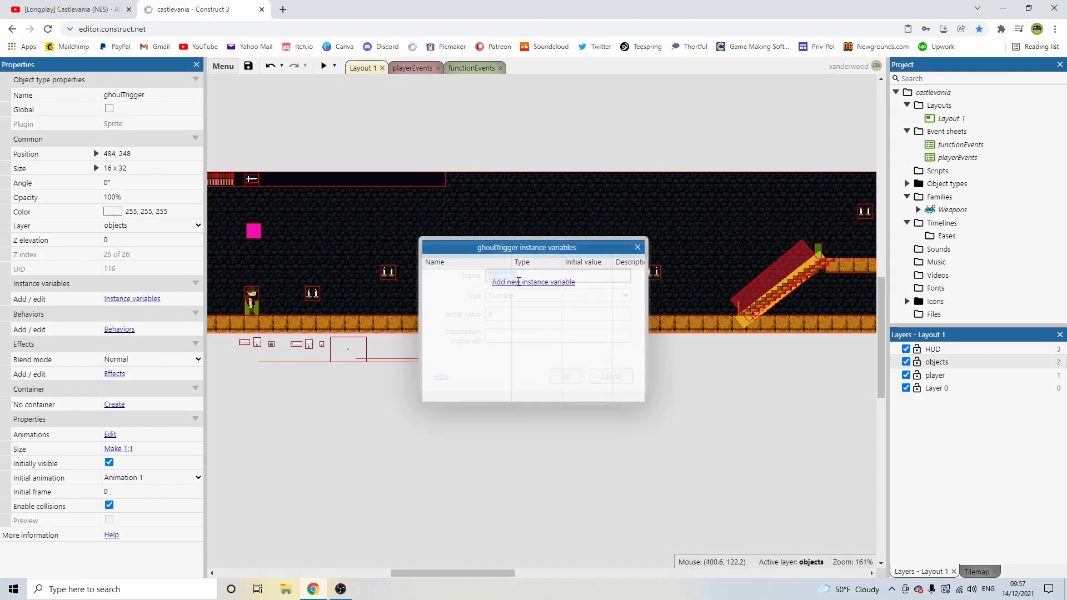
left_click(517, 282)
type("position")
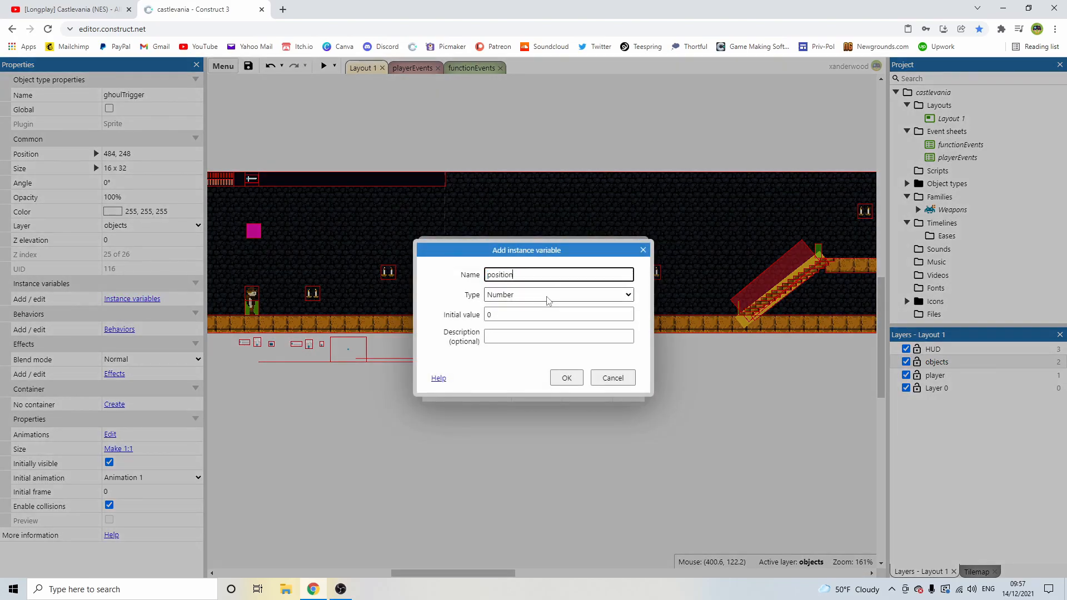
left_click(544, 299)
left_click(555, 326)
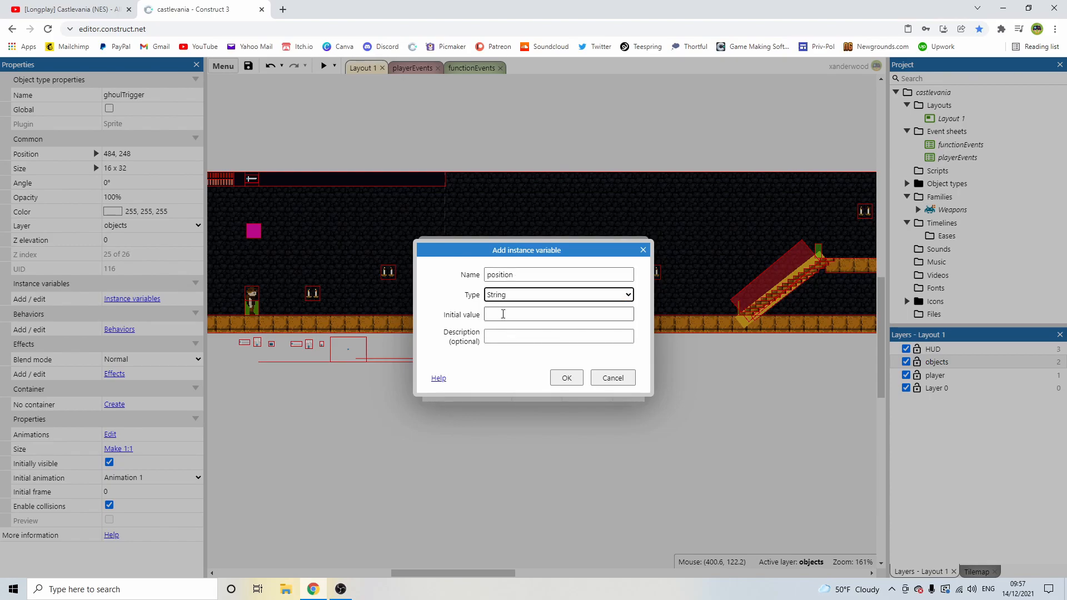
left_click(567, 378)
left_click(639, 248)
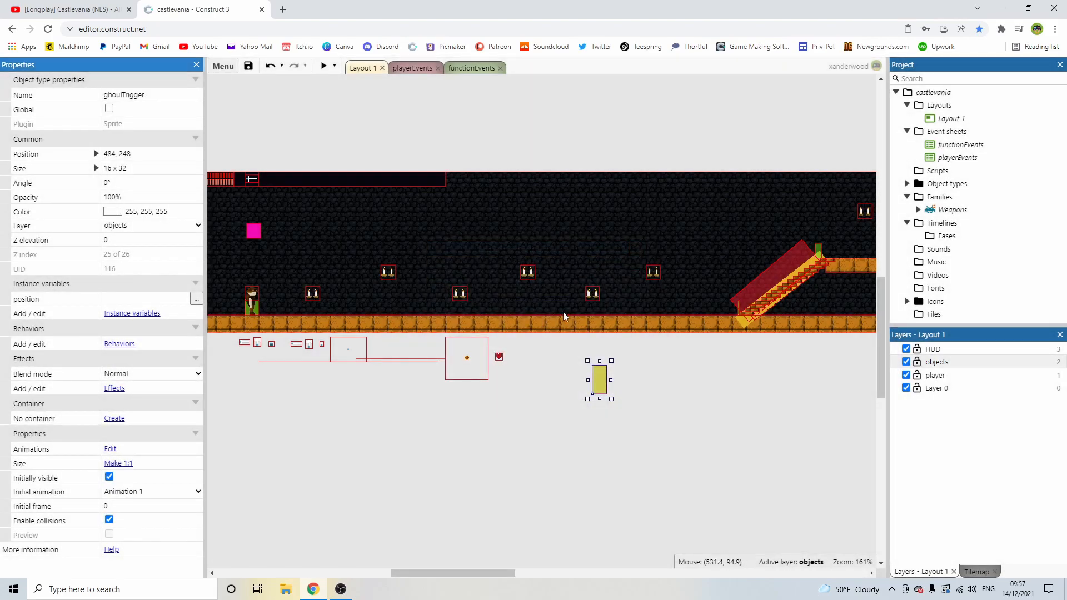
Set this ghoulTrigger instance's position variable to left.
left_click(115, 300)
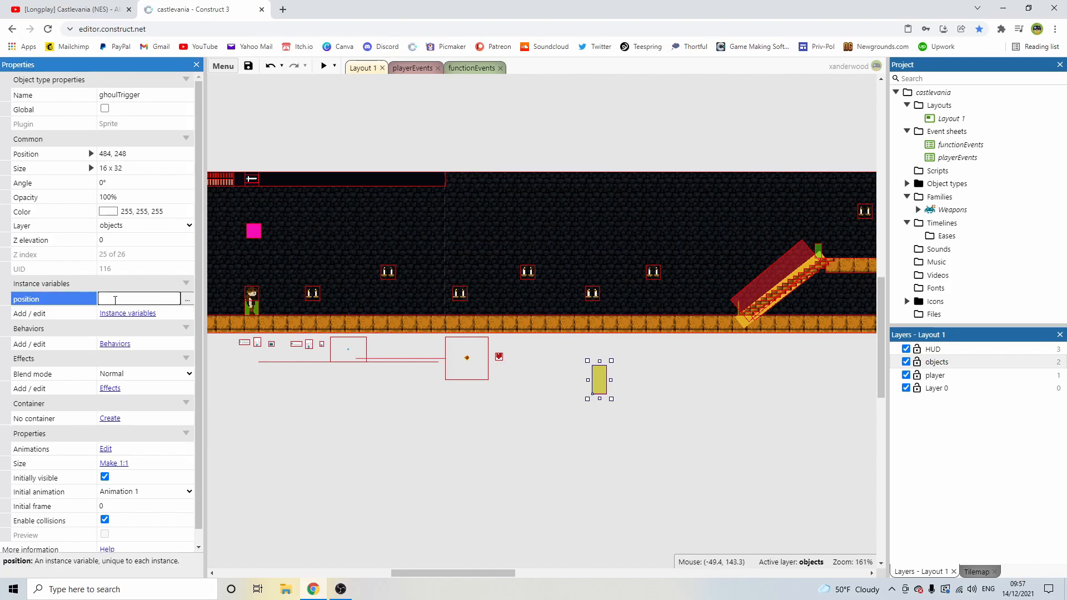
type("left")
key("Return")
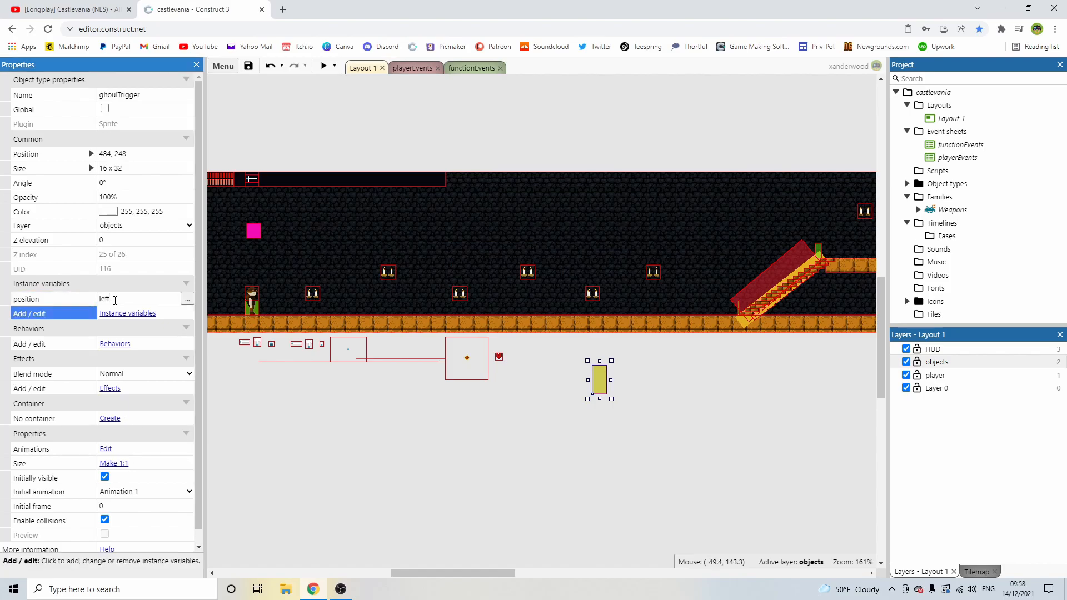
Duplicate the ghoulTrigger at 532, 248 beside the original and set the copy's position variable to right.
left_click_drag(606, 381, 649, 380, "ctrl")
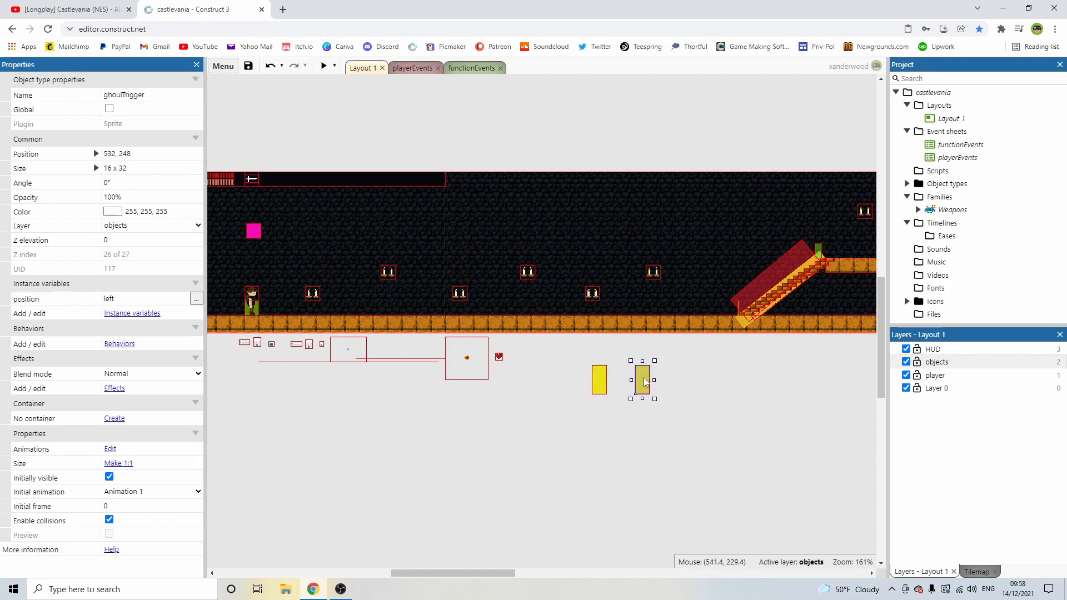
left_click(162, 300)
type("right")
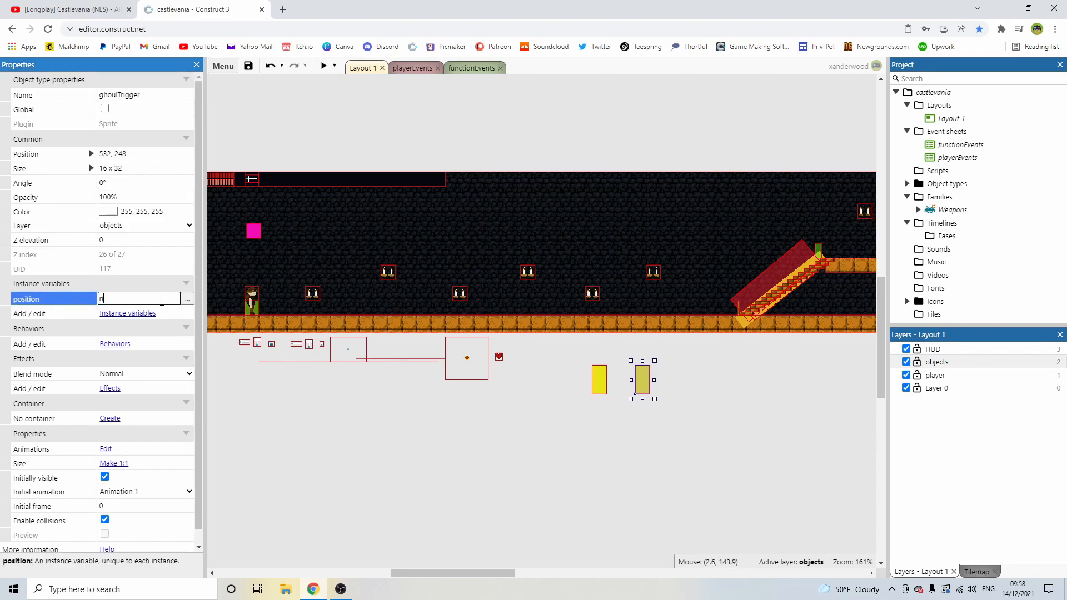
key("Return")
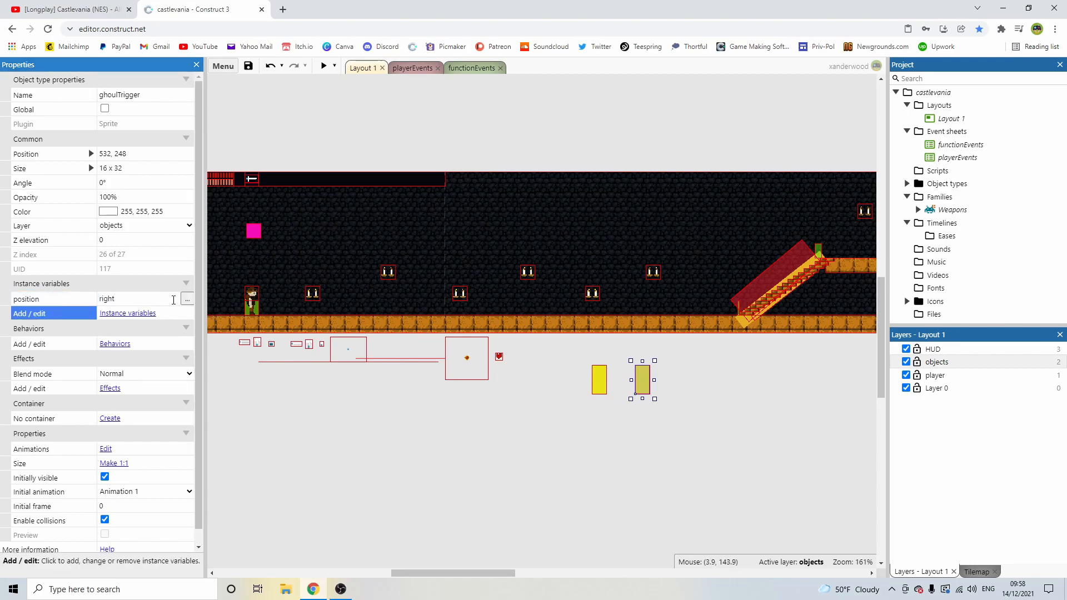
Move the ghoulTrigger marked left further from its copy and make both instances initially invisible.
left_click(596, 389)
left_click_drag(596, 389, 544, 398)
double_click(547, 395)
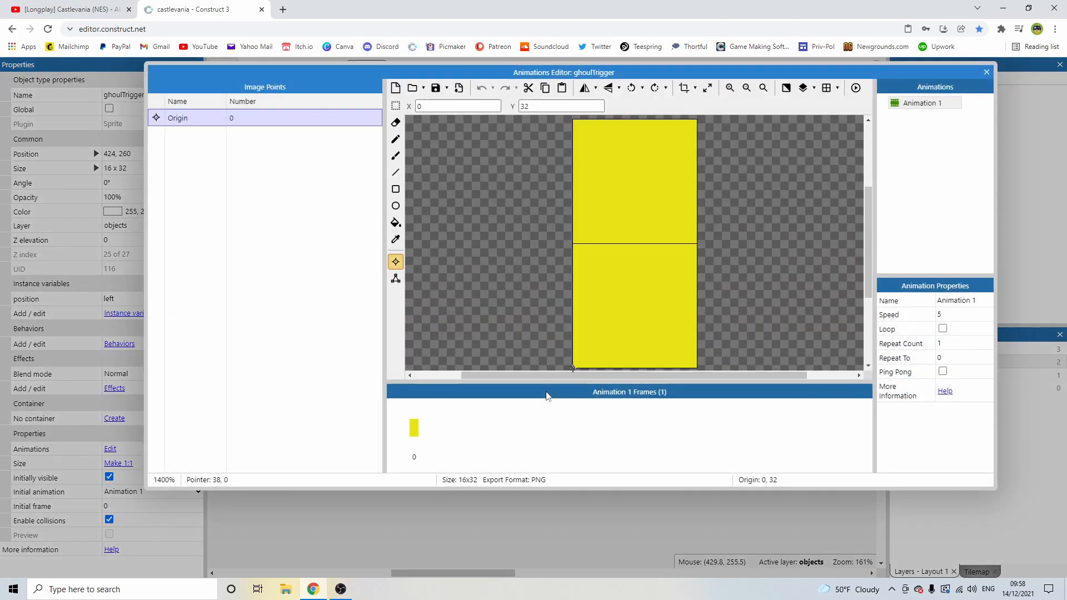
scroll(611, 292, "down", 2, "ctrl")
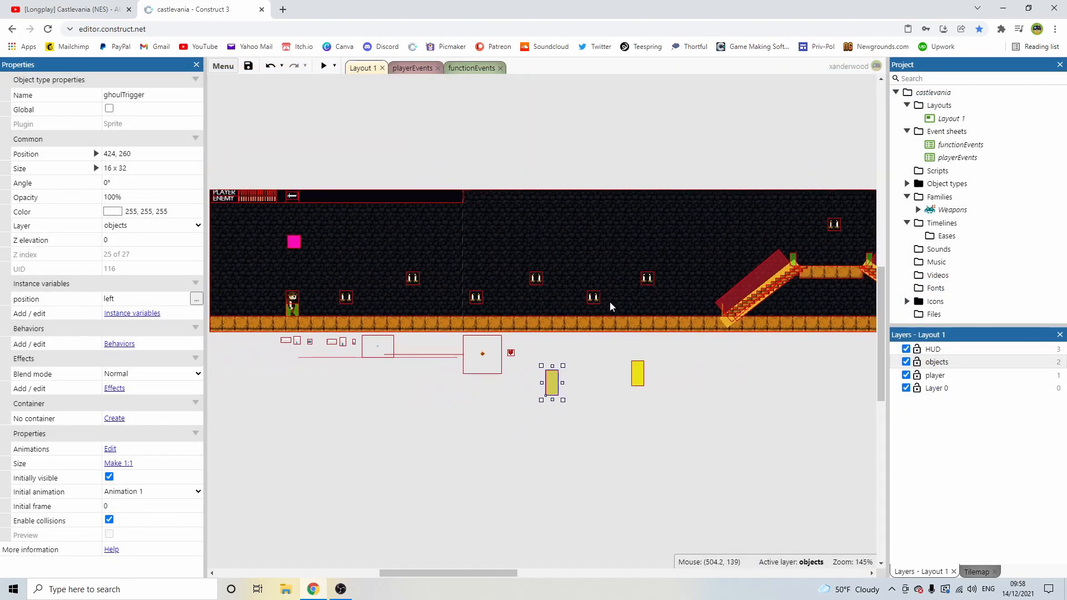
mouse_move(563, 382)
left_mouse_down()
mouse_move(558, 367)
mouse_move(579, 376)
left_mouse_up()
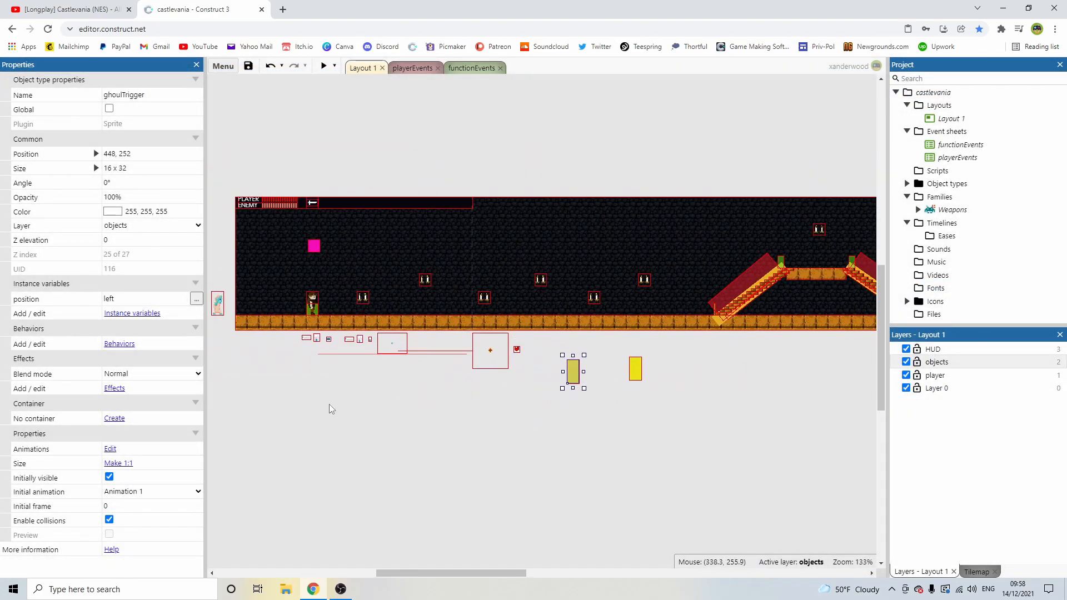
left_click(108, 477)
left_click(637, 373)
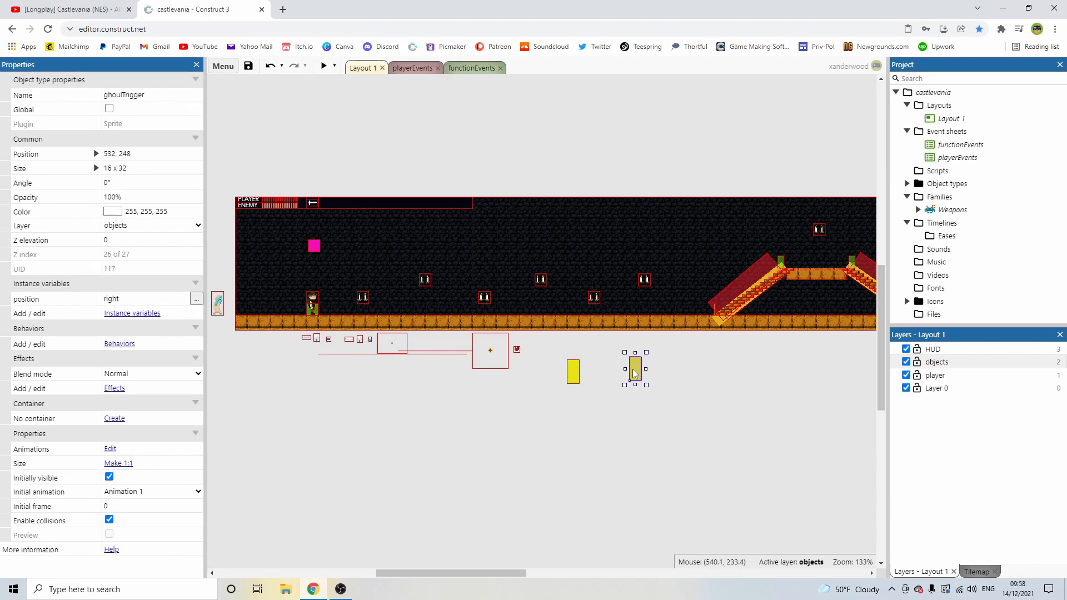
left_click(109, 477)
Place the ghoulTrigger marked left on the floor at the level's left edge, at 0, 160.
left_click_drag(575, 376, 242, 307)
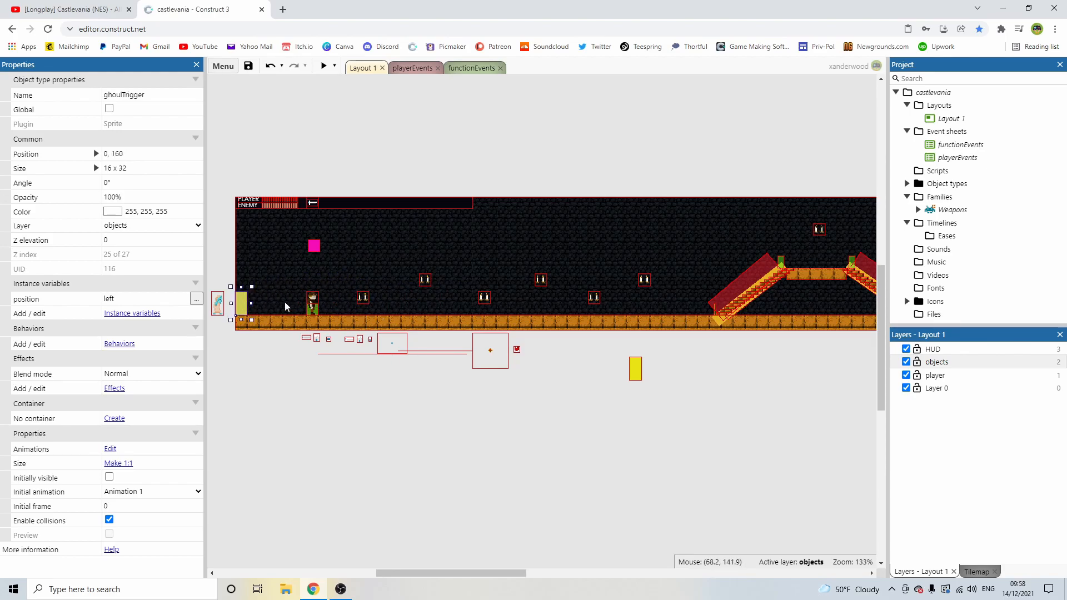
scroll(325, 295, "left", 1)
scroll(325, 295, "left", 1)
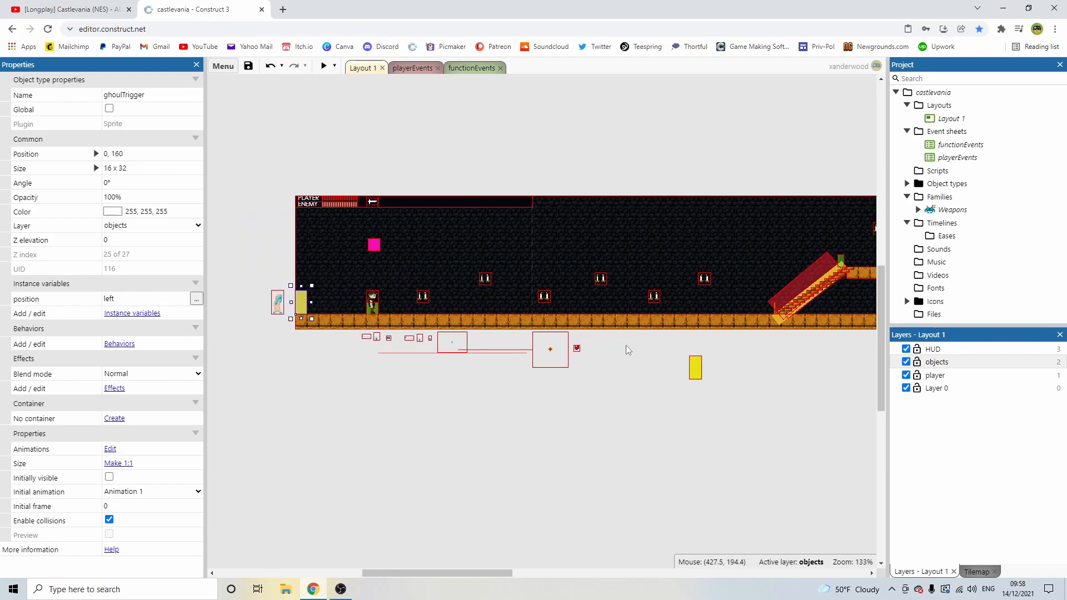
scroll(620, 347, "right", 1)
mouse_move(639, 382)
left_mouse_down()
mouse_move(646, 309)
mouse_move(634, 385)
left_mouse_up()
scroll(333, 298, "left", 2)
scroll(611, 319, "down", 3, "ctrl")
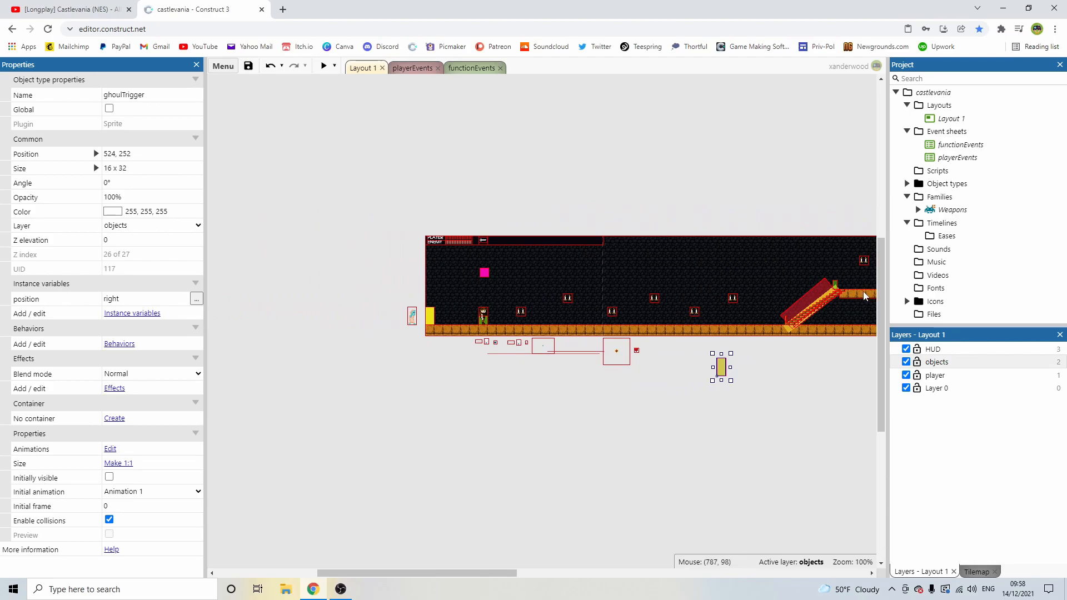
Copy a ground piece and shape it into a 16 x 144 wall at -16, 16, just outside the level's left edge.
left_click(865, 296)
left_click_drag(493, 230, 453, 280)
scroll(394, 193, "up", 4, "ctrl")
middle_click_drag(389, 340, 317, 264)
Move the ghoul to 28, 228 below the floor and add the Destroy outside layout behavior to it.
left_click_drag(364, 363, 426, 443)
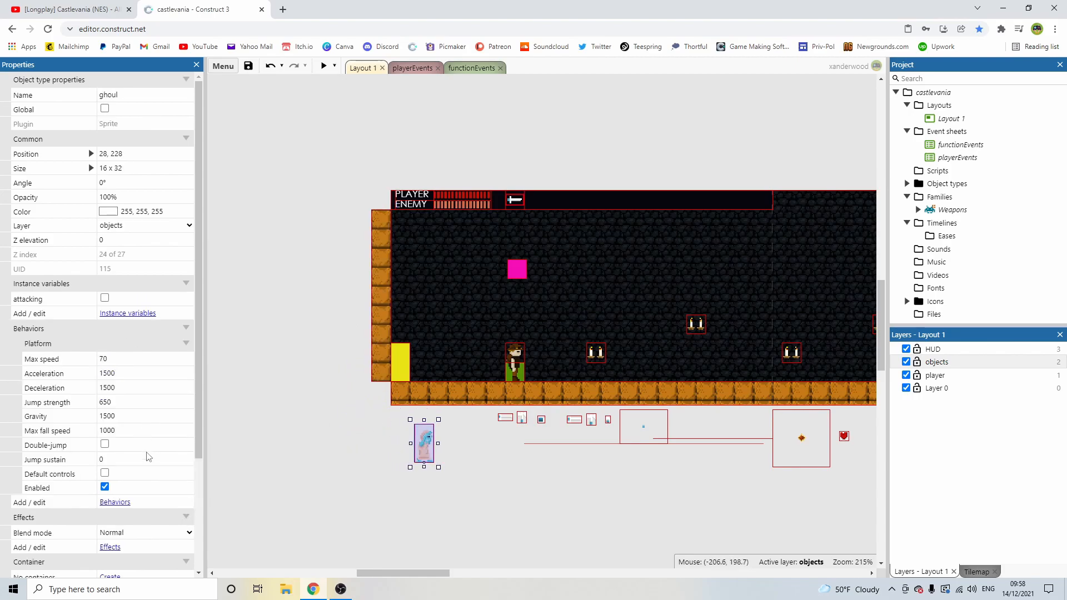
left_click(123, 501)
left_click(644, 257)
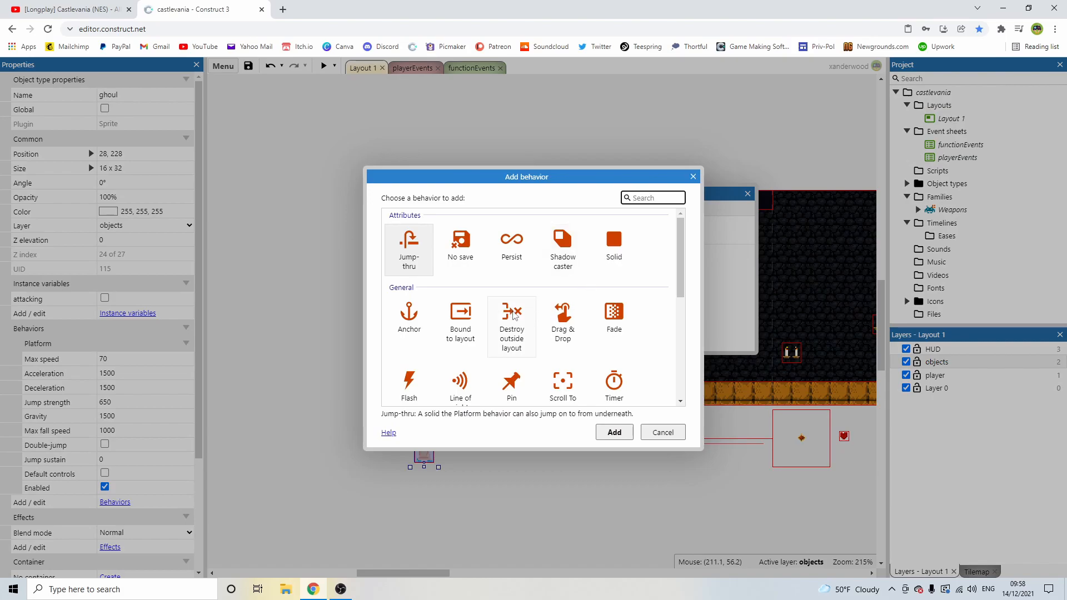
scroll(521, 314, "down", 4)
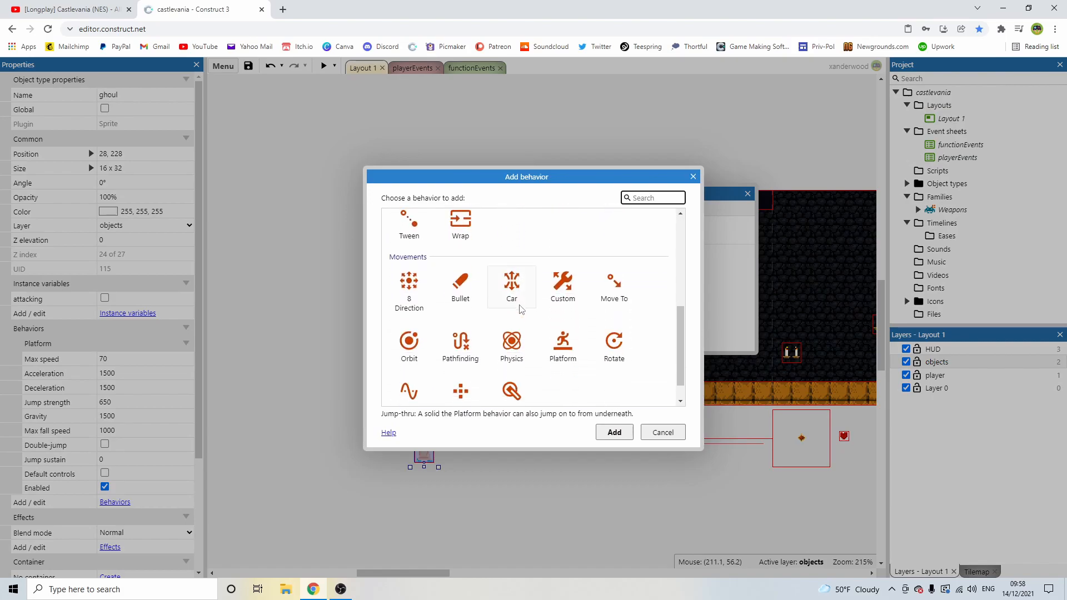
scroll(520, 314, "up", 4)
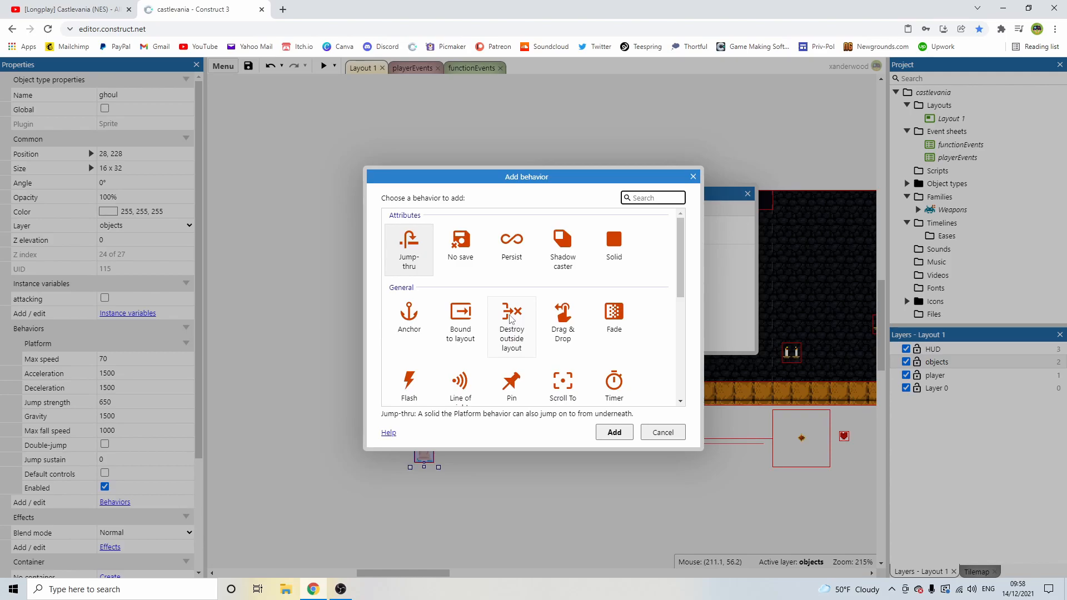
double_click(511, 318)
left_click(747, 194)
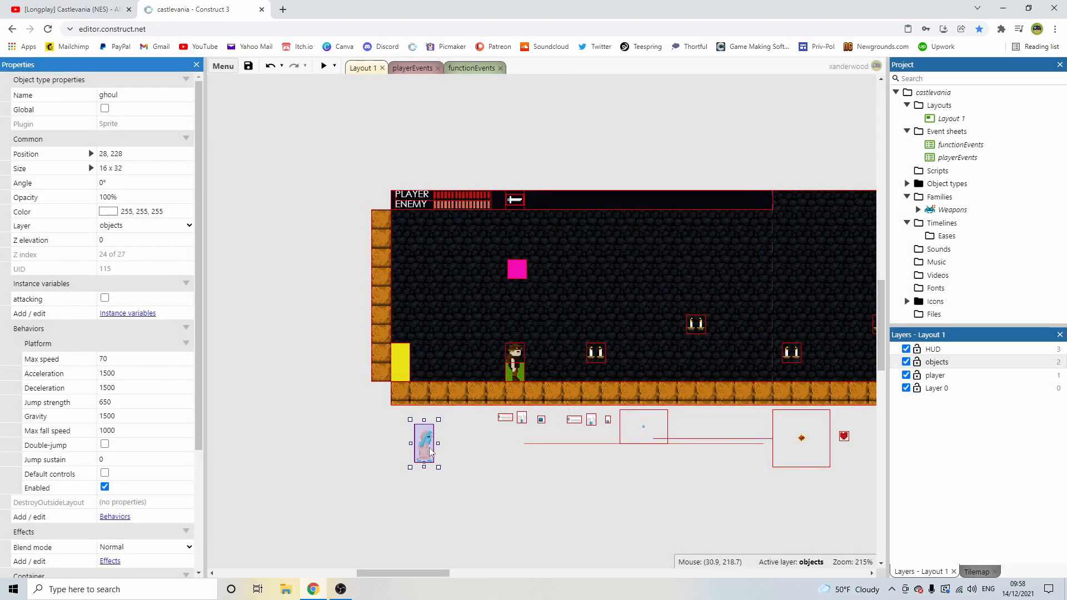
Place the ghoulTrigger marked right on the level floor before the first staircase, at 512, 160.
middle_click_drag(424, 453, 393, 416)
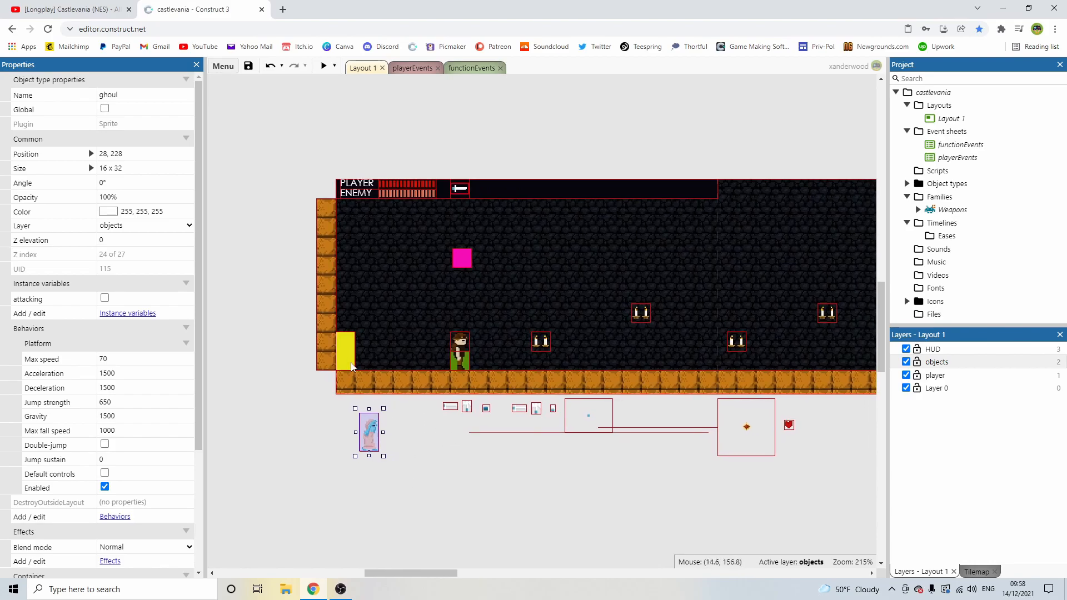
left_click(349, 358)
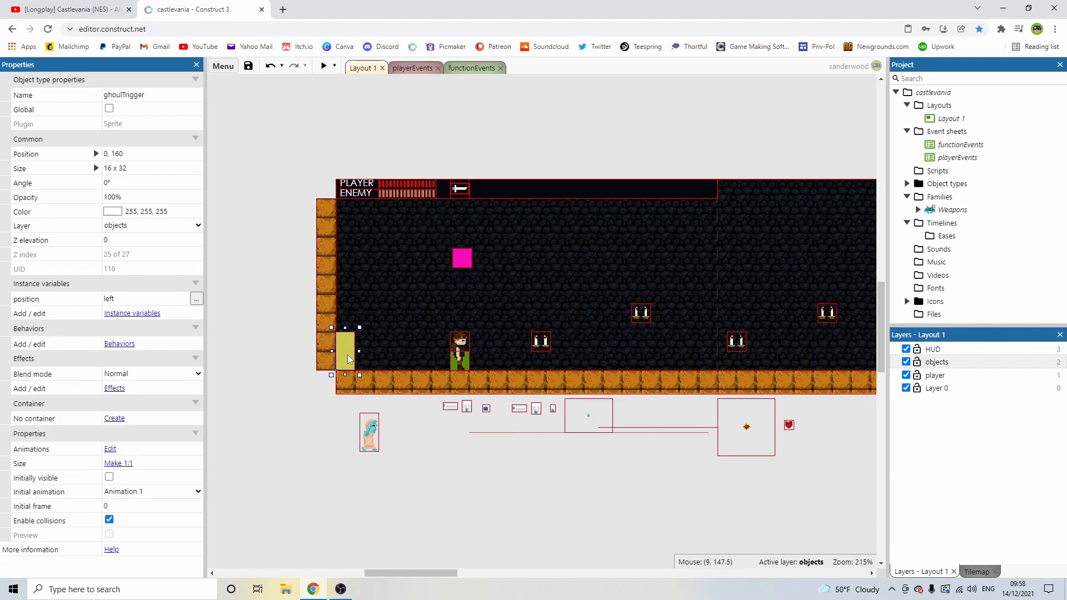
left_click(331, 320)
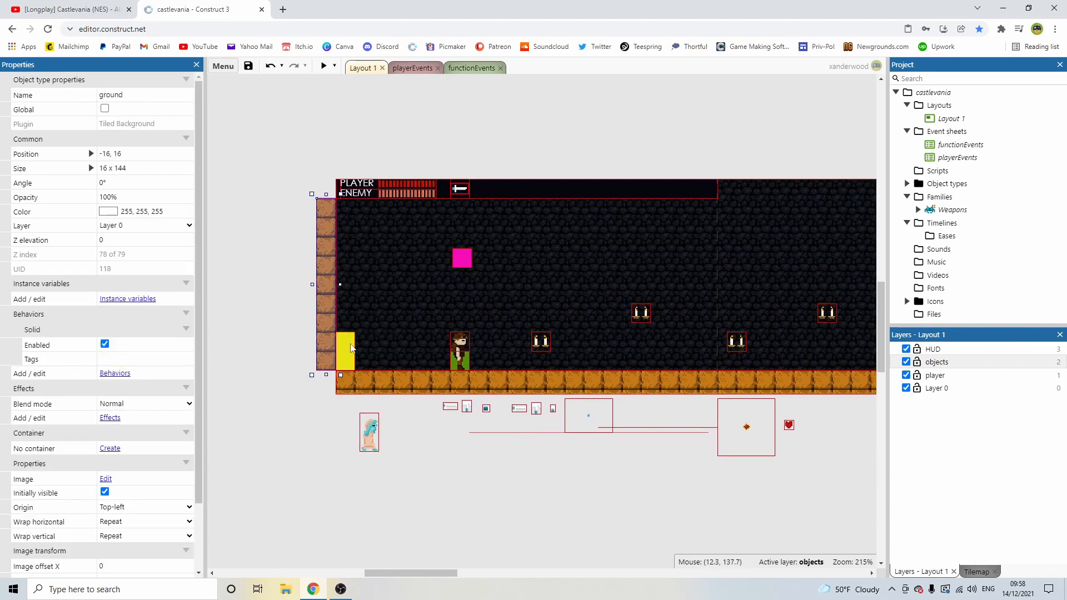
left_click(351, 348)
middle_click_drag(453, 413, 388, 408)
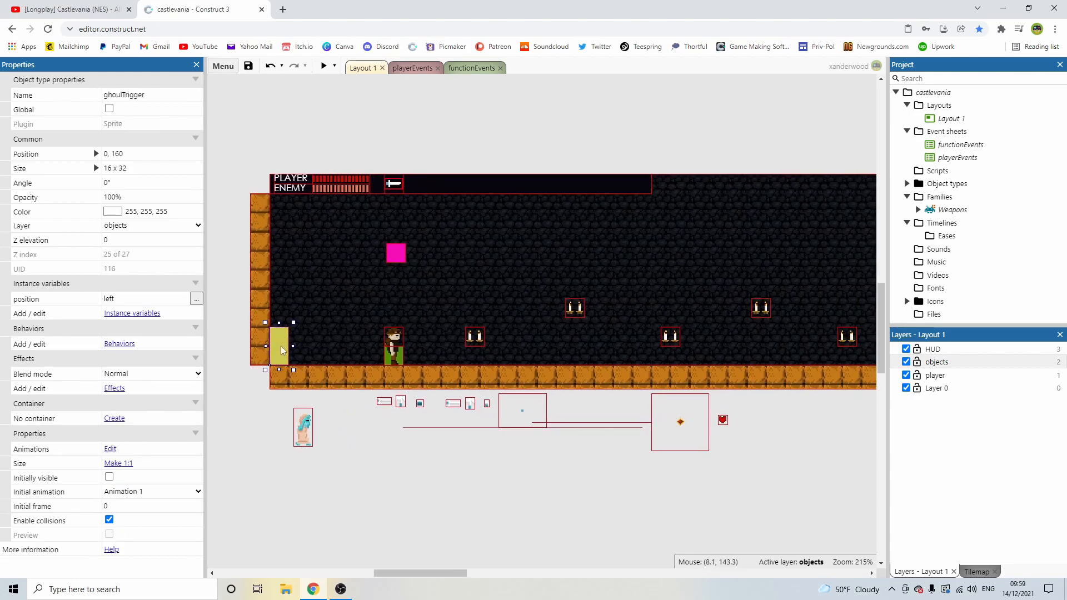
middle_click_drag(283, 348, 349, 349)
middle_click_drag(545, 349, 427, 341)
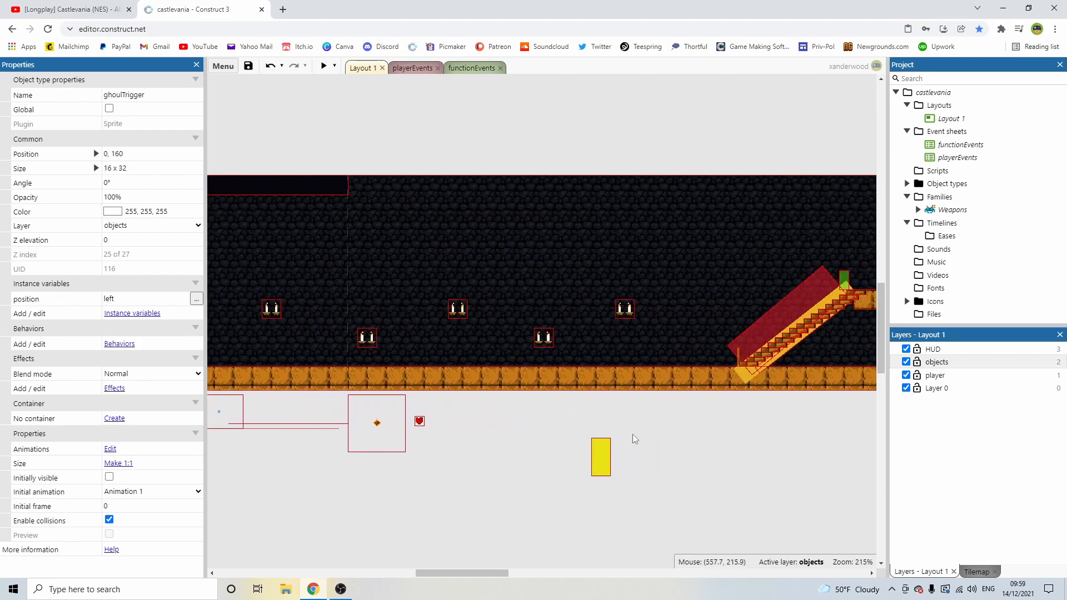
left_click_drag(600, 464, 586, 354)
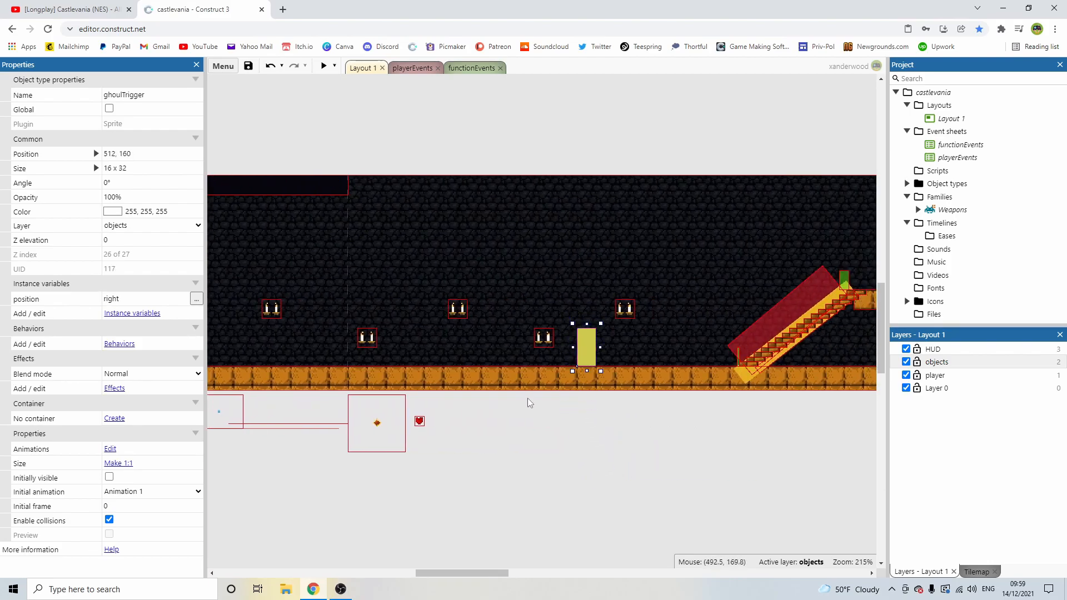
scroll(532, 399, "down", 3)
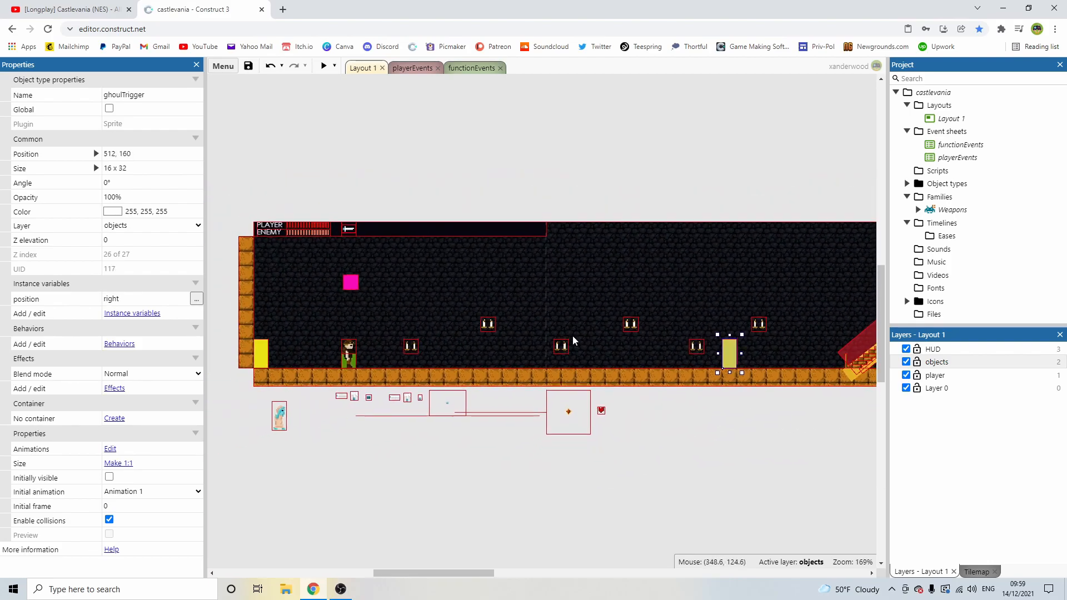
scroll(572, 338, "down", 2)
left_click(598, 217)
scroll(612, 222, "down", 1)
scroll(630, 260, "up", 1)
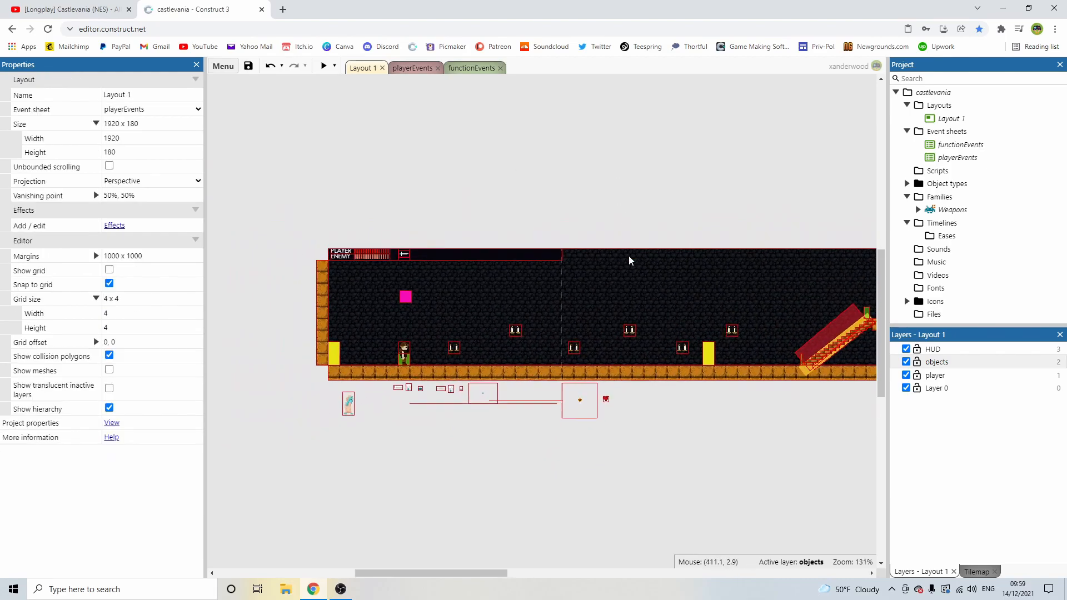
scroll(630, 260, "up", 1)
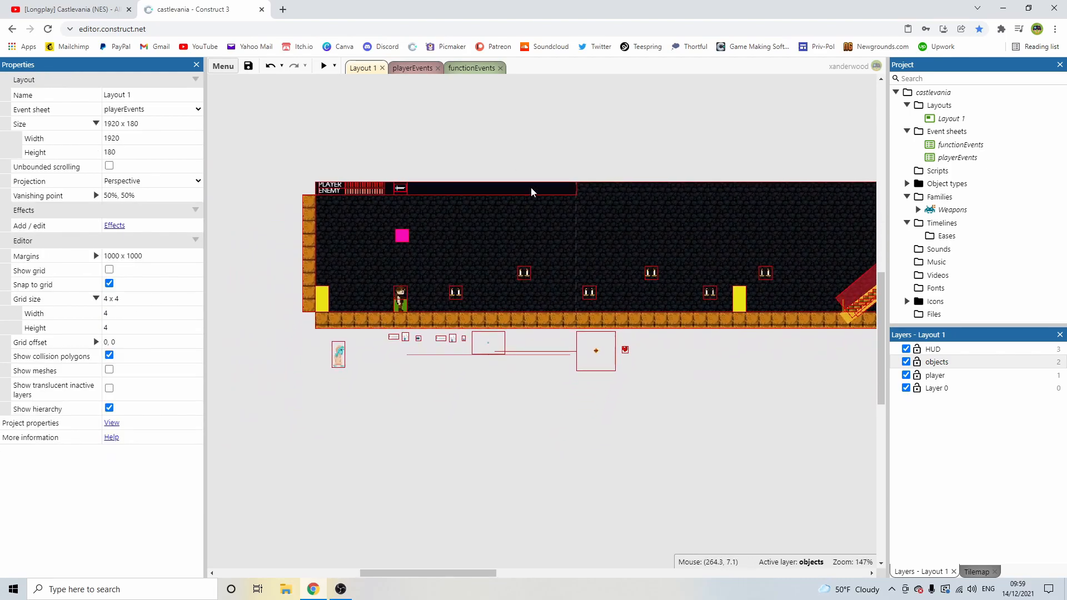
Open the playerEvents event sheet and collapse its HUD group.
left_click(425, 68)
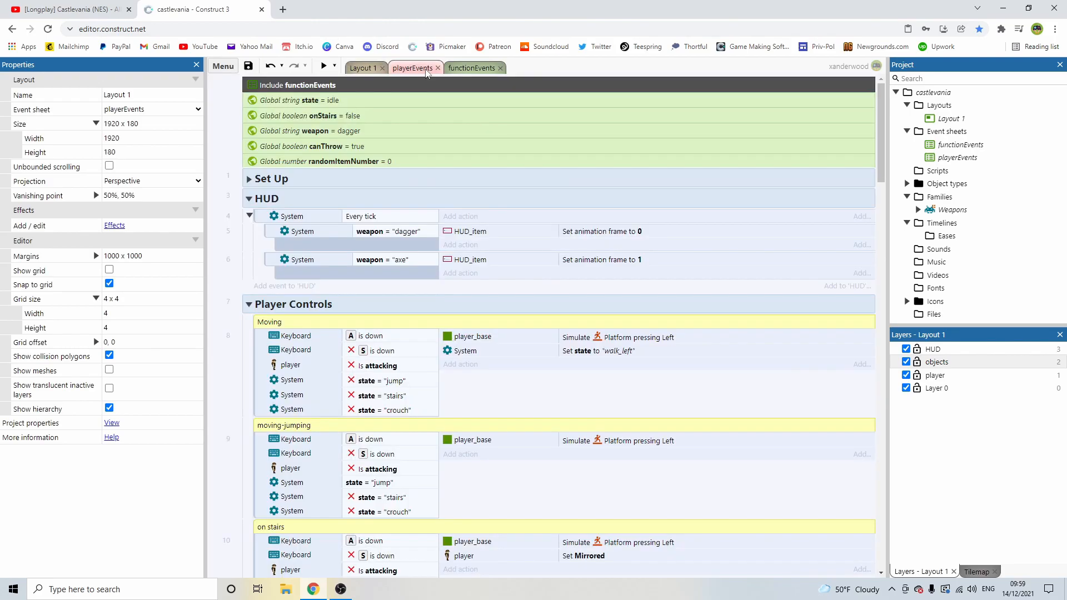
left_click(244, 202)
left_click(249, 199)
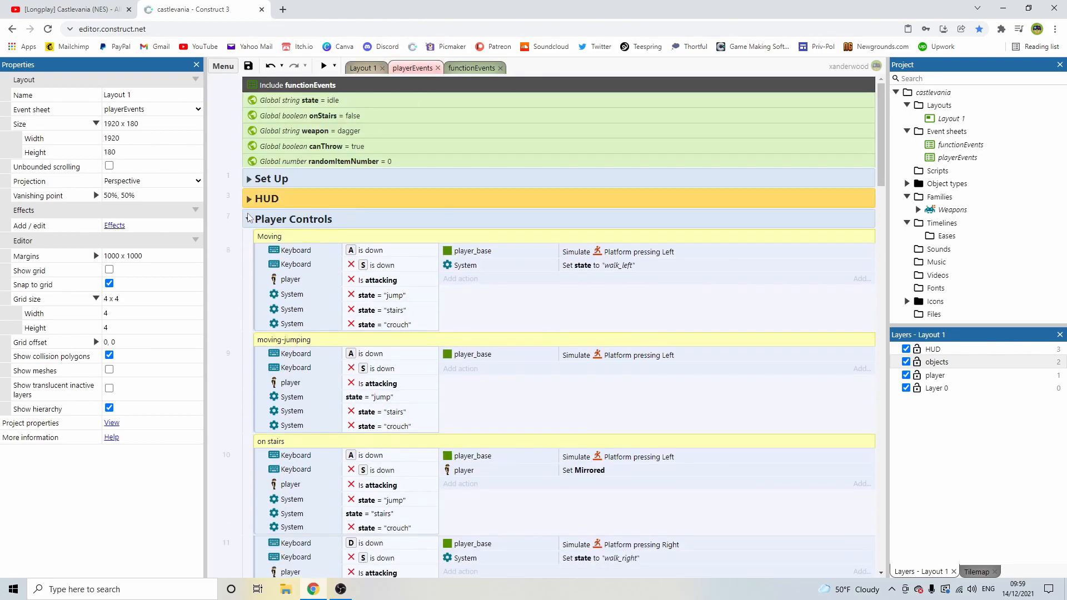
Collapse the Player Controls and PickUps groups in the playerEvents sheet.
left_click(249, 219)
left_click(249, 341)
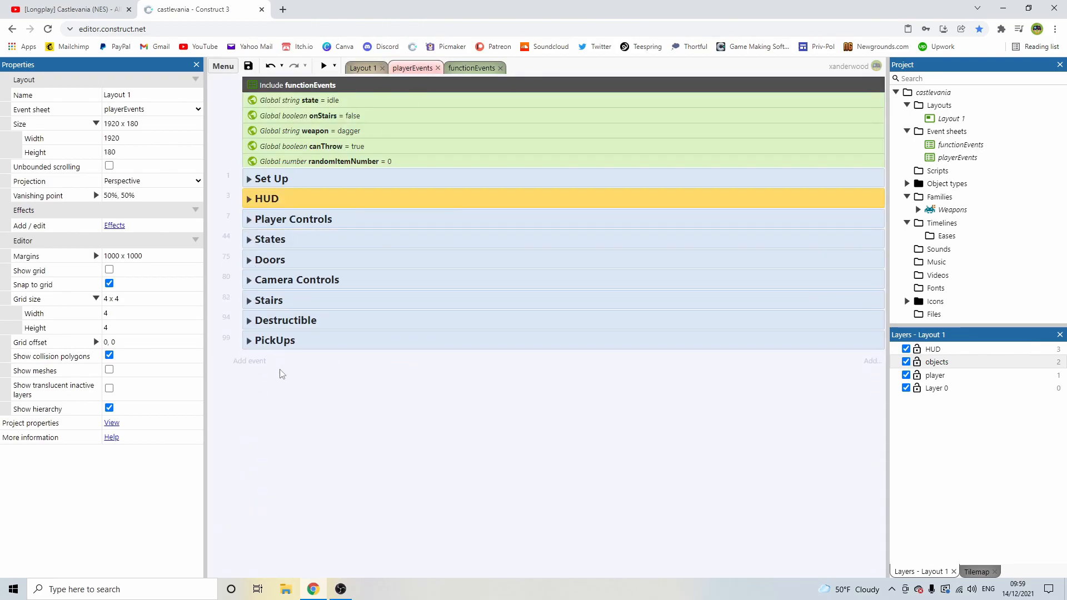
left_click(345, 390)
right_click(345, 389)
key("Escape")
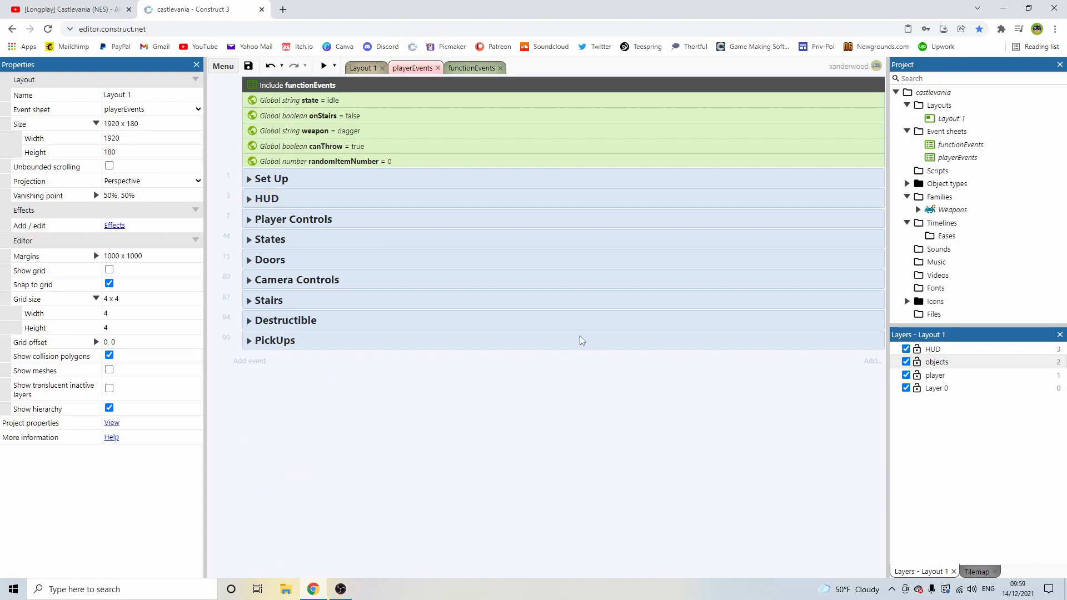
Add a new event sheet named enemies to the project.
right_click(945, 132)
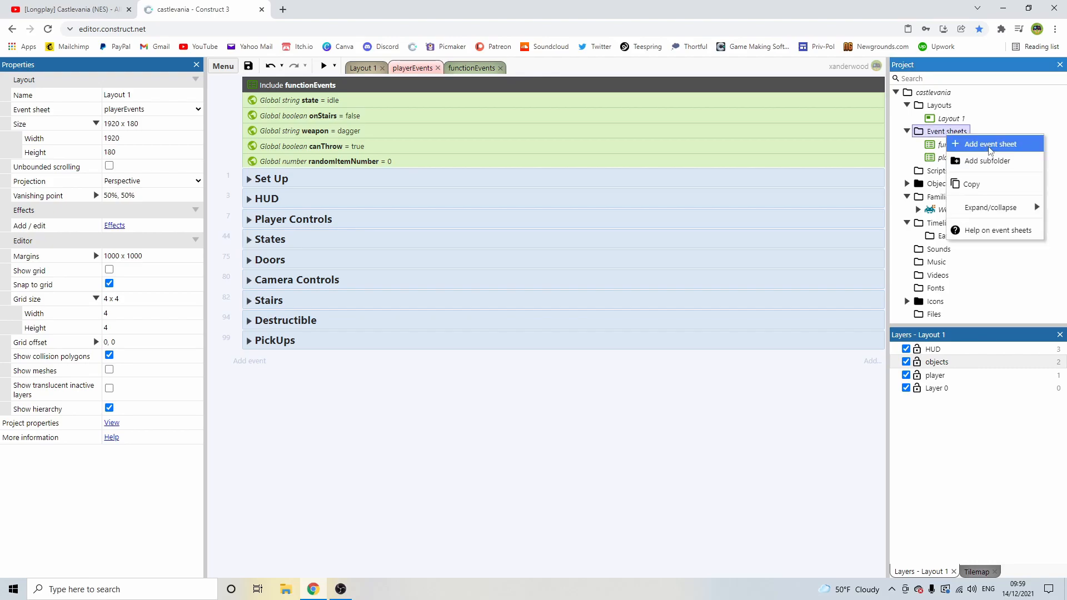
left_click(989, 145)
type("enemies")
key("Return")
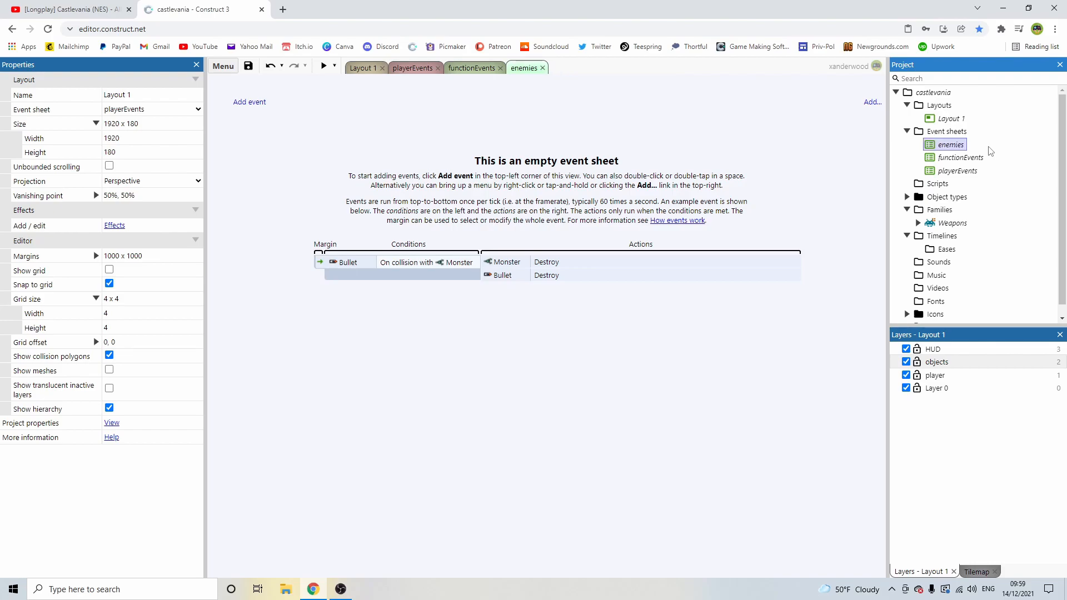
Include the enemies event sheet in the playerEvents sheet.
left_click(413, 69)
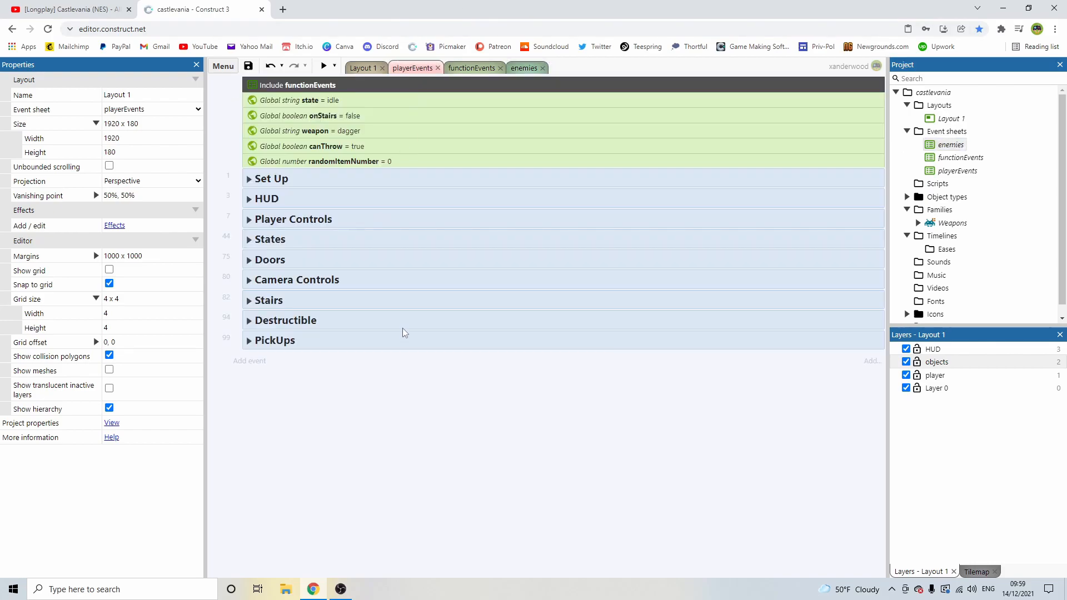
right_click(404, 379)
left_click(463, 486)
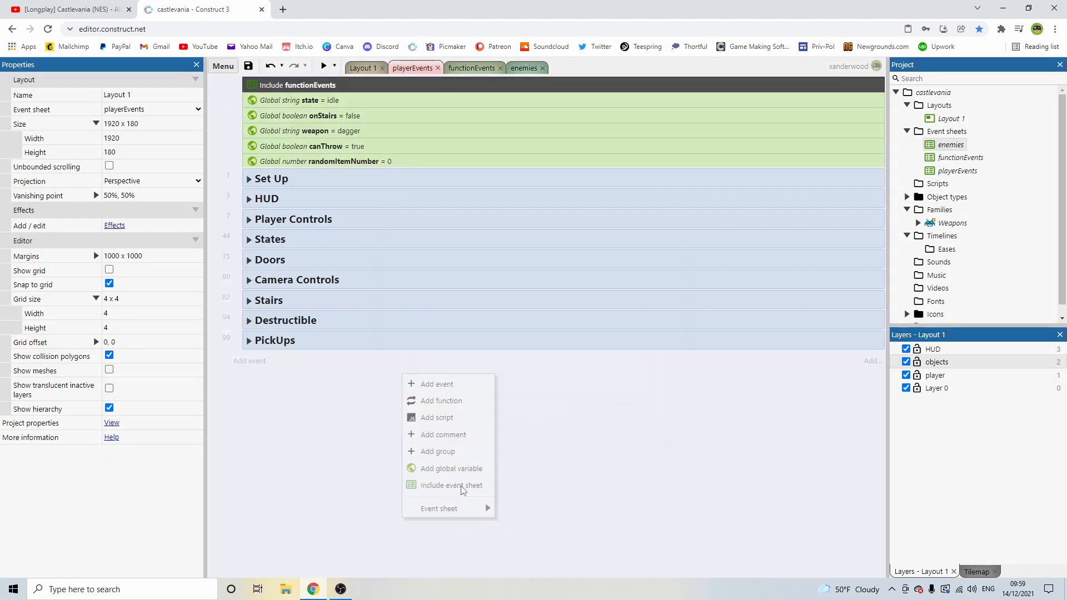
double_click(439, 236)
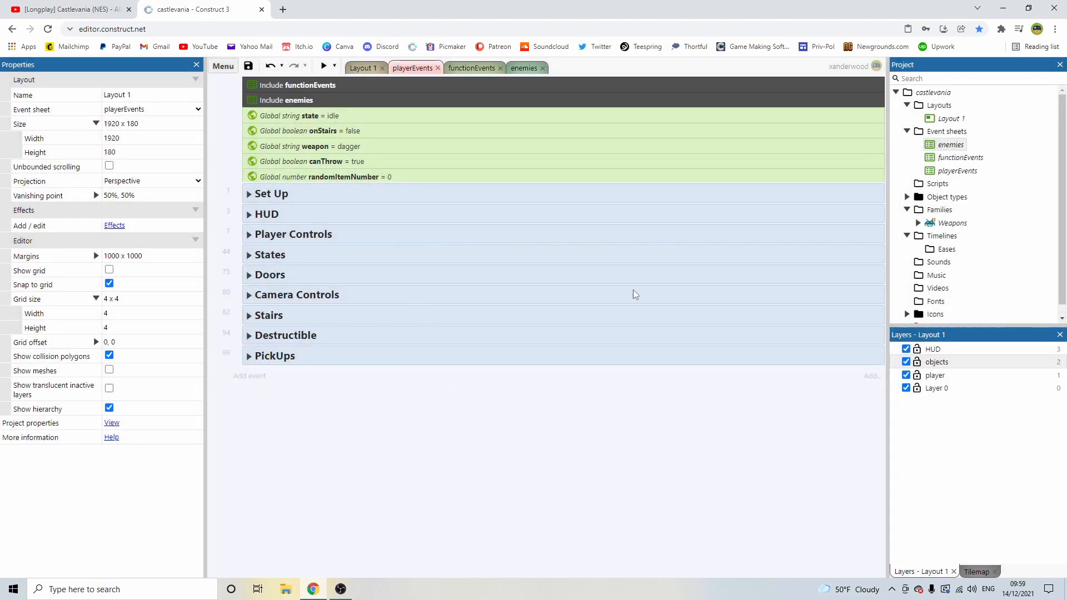
Open the enemies event sheet and add an event group named ghouls.
double_click(955, 145)
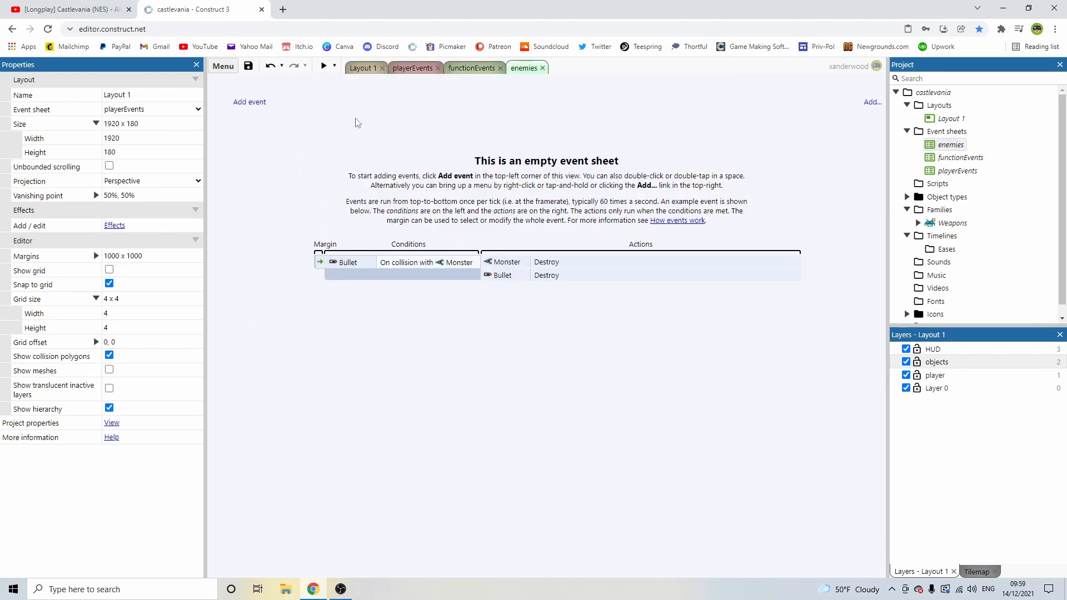
right_click(333, 120)
left_click(368, 197)
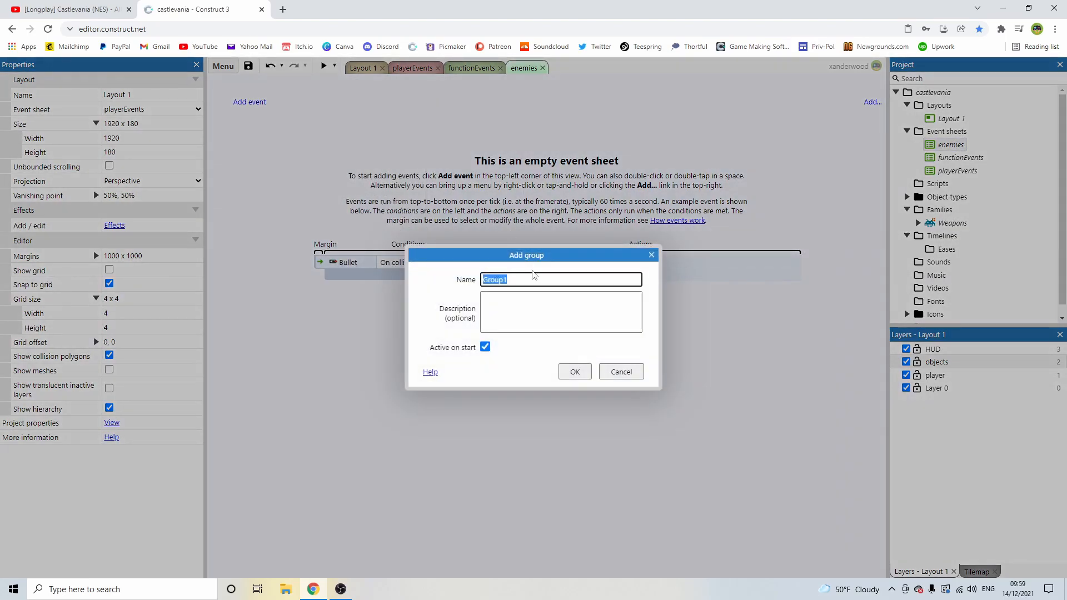
type("gho")
key("Return")
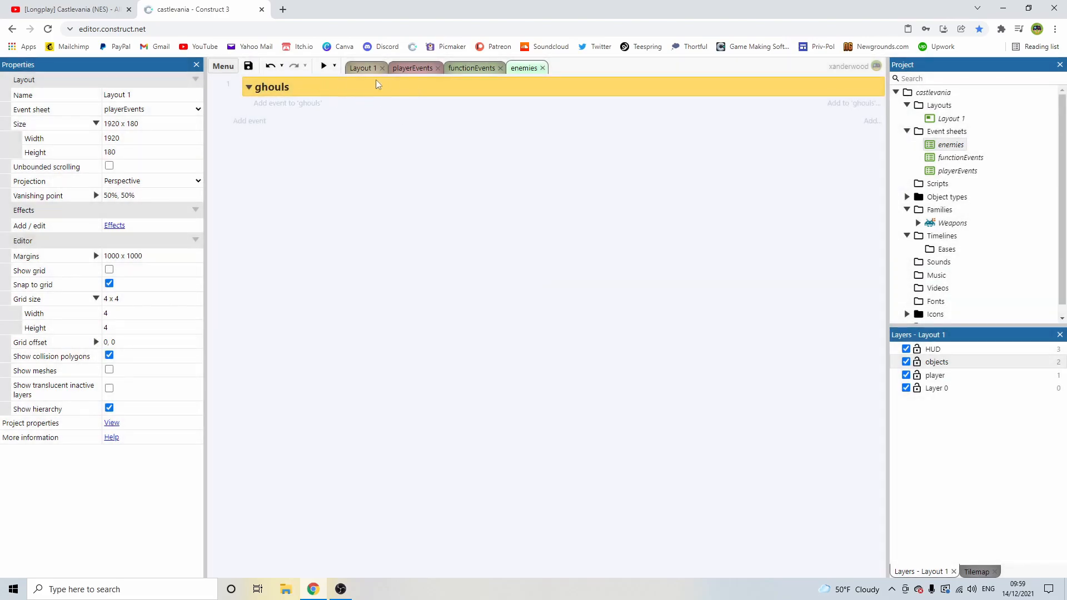
Add an event with the System condition Every tick inside the ghouls group.
left_click(403, 71)
left_click(526, 69)
left_click(284, 105)
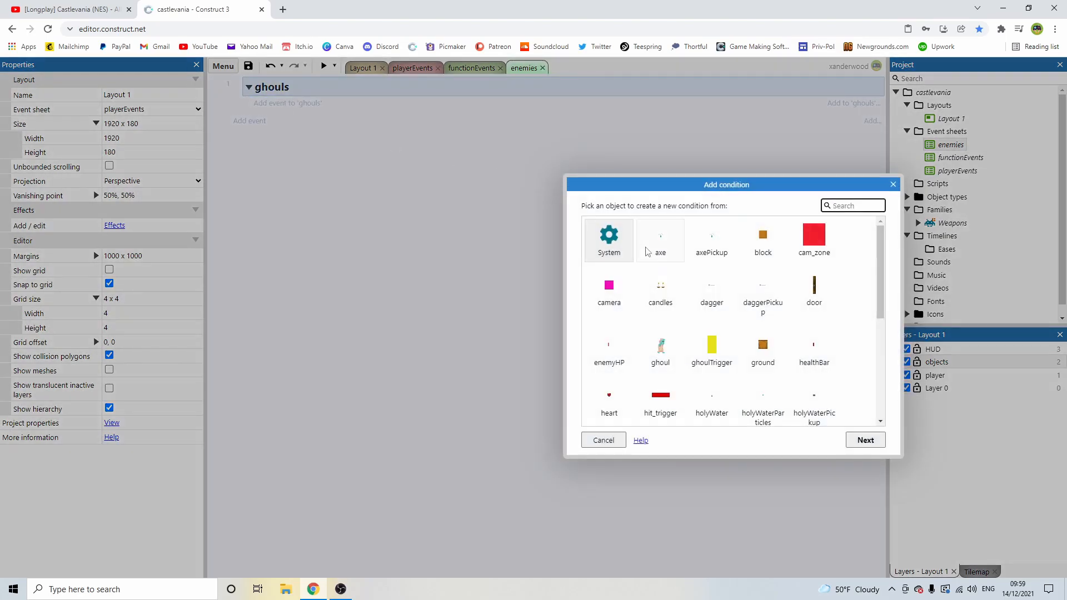
double_click(608, 244)
scroll(793, 316, "down", 10)
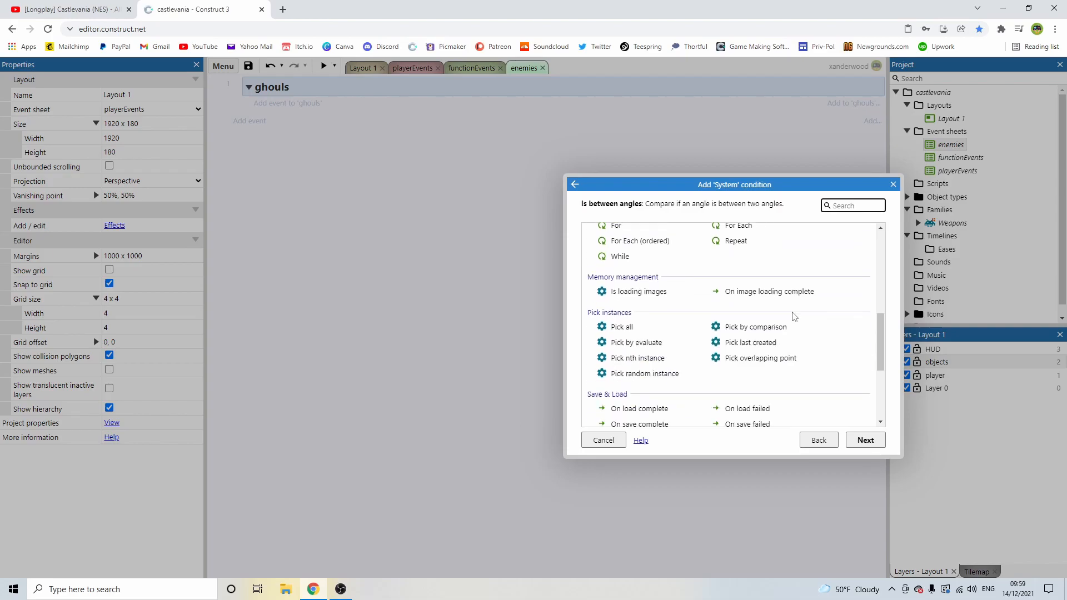
scroll(767, 323, "up", 9)
scroll(767, 323, "up", 1)
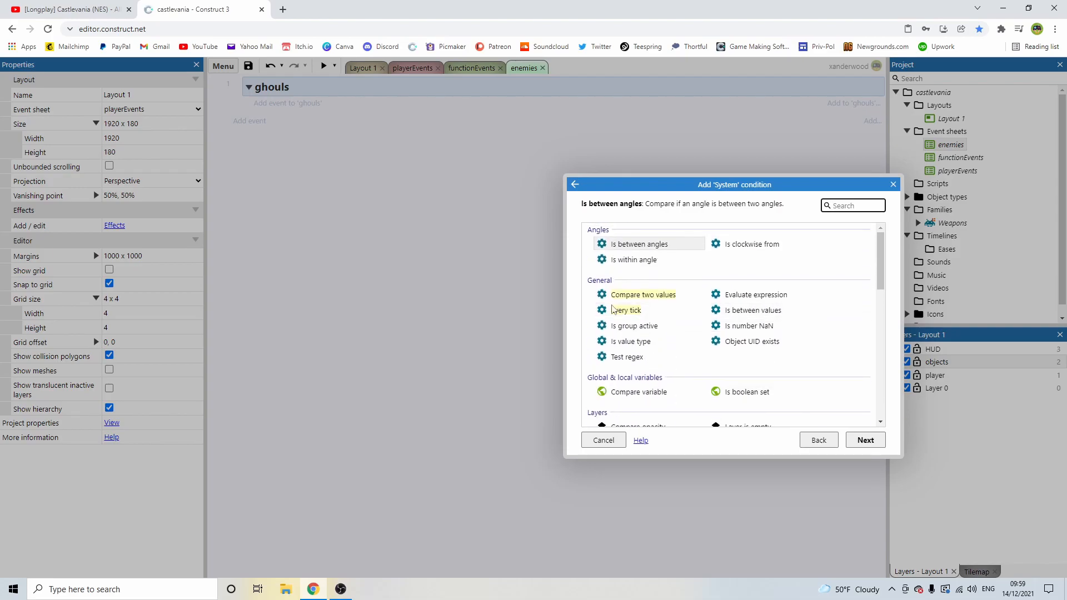
double_click(627, 311)
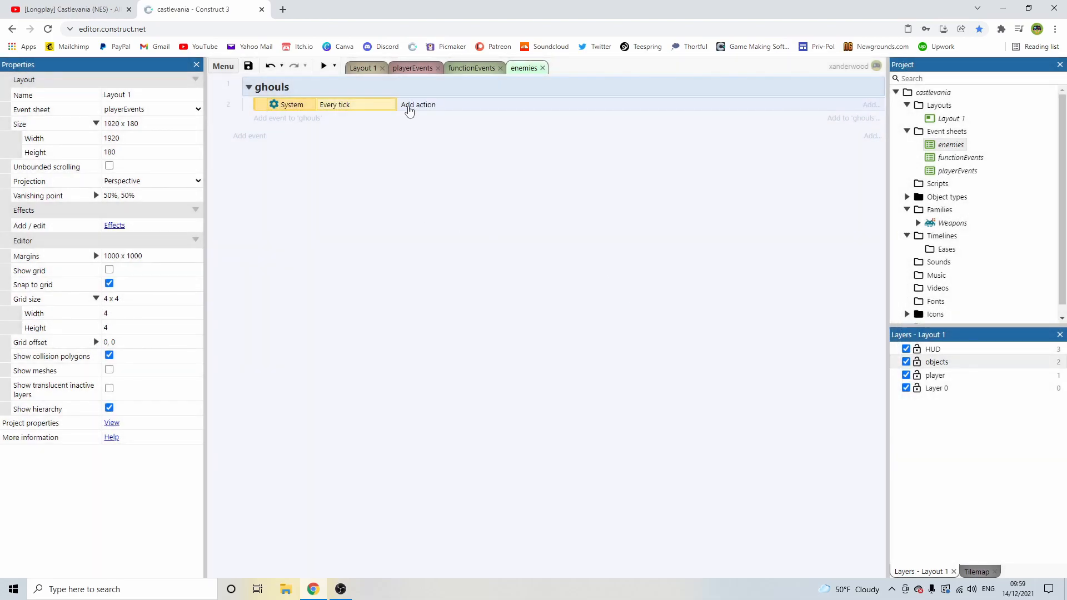
Add a blank sub-event beneath the Every tick event.
left_click(408, 106)
left_click(890, 187)
left_click(278, 106)
key("b")
double_click(328, 120)
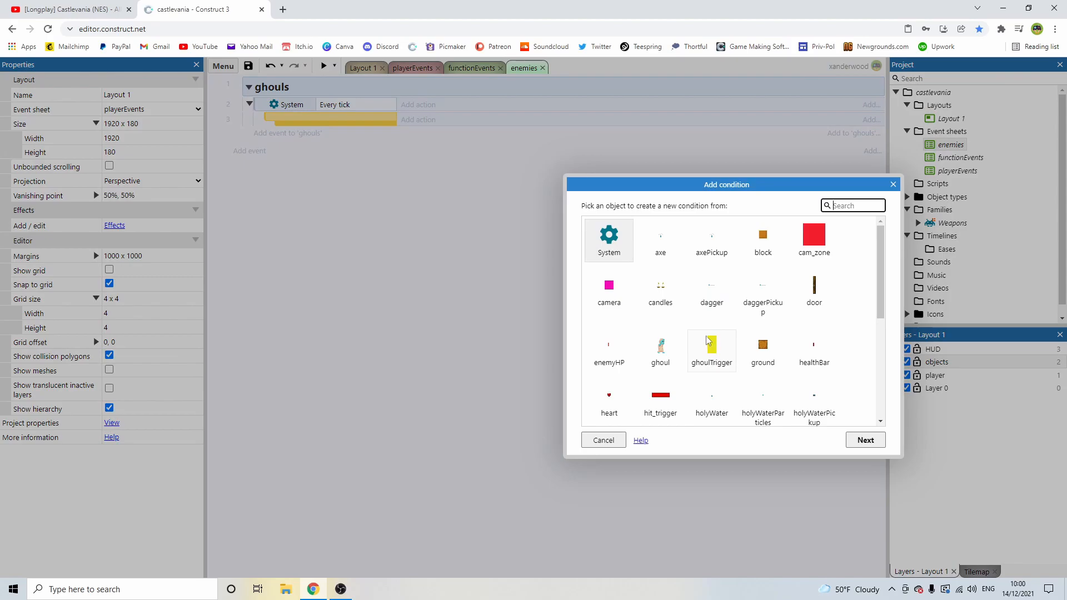
left_click(610, 237)
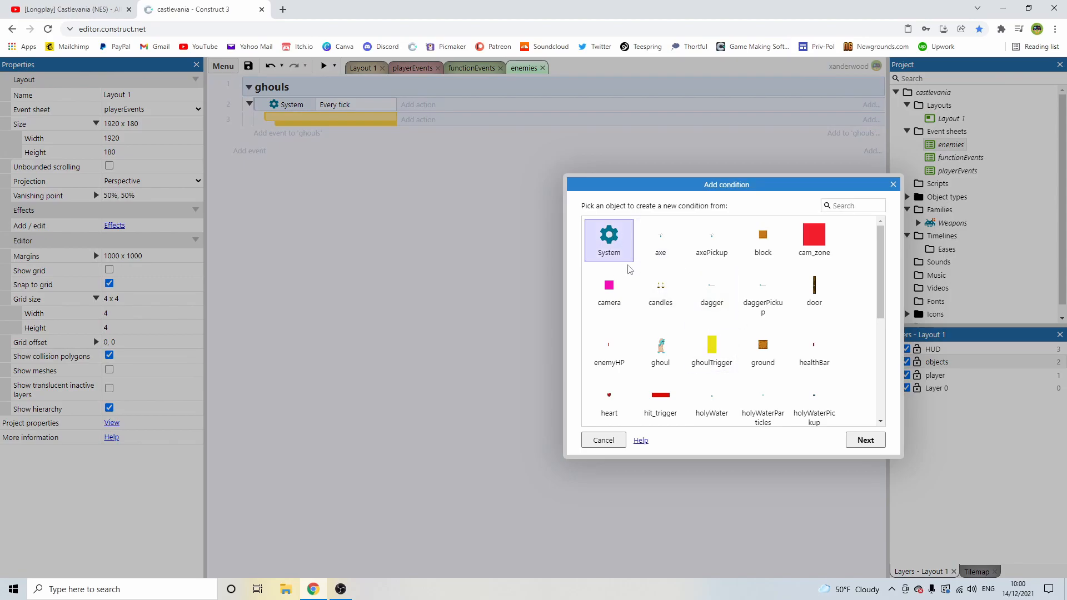
left_click(894, 184)
Replace the Every tick condition with Every X seconds, using an interval of 2 seconds.
double_click(335, 105)
scroll(722, 293, "down", 5)
scroll(722, 292, "down", 1)
double_click(752, 413)
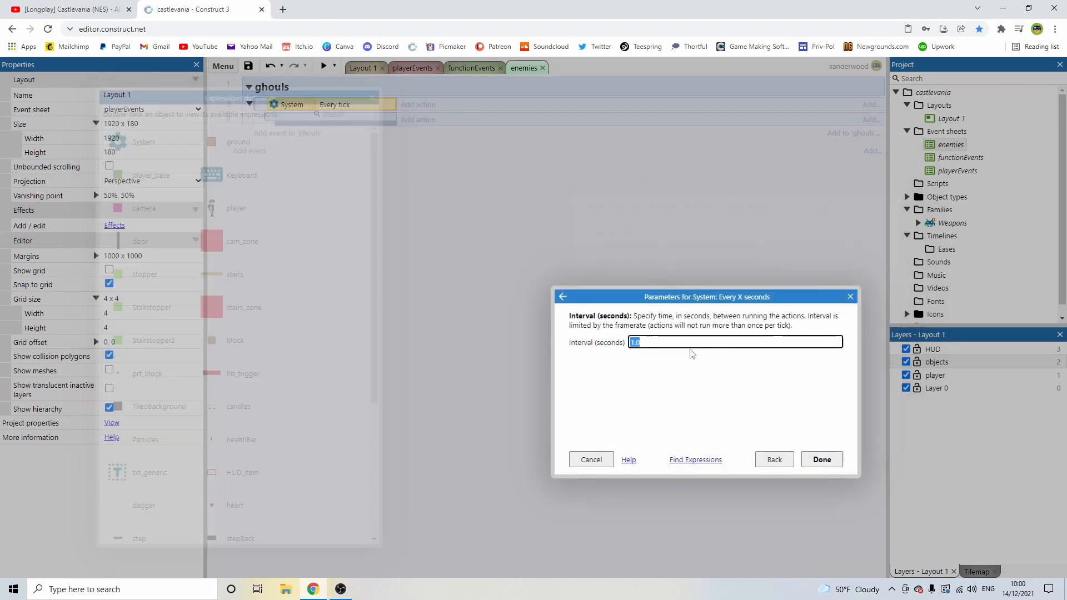
type("2")
key("Return")
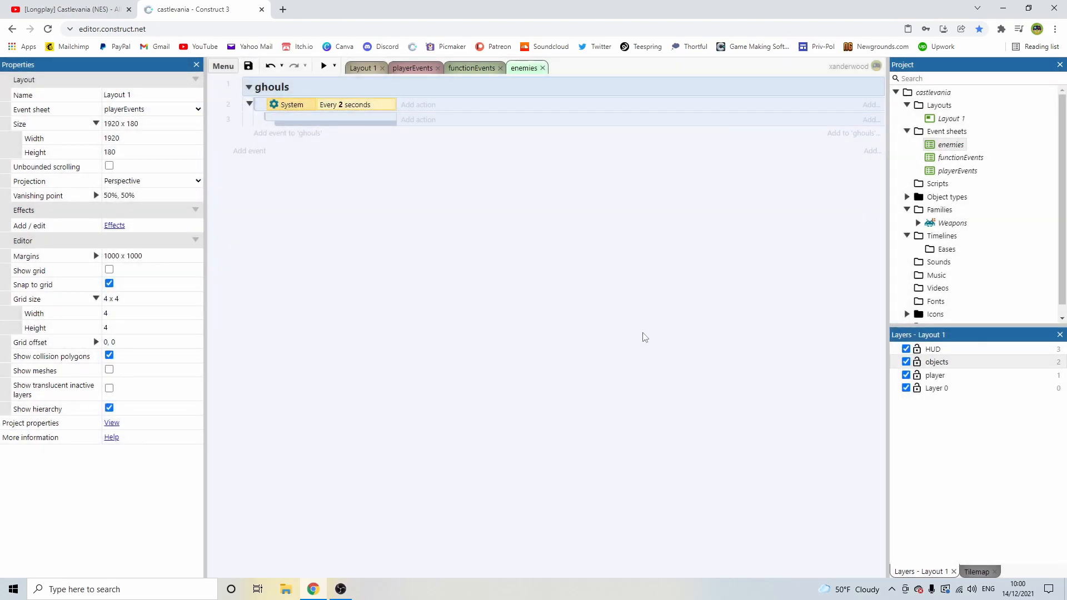
Give the blank sub-event a ghoulTrigger Compare instance variable condition checking that position equals "left".
double_click(355, 123)
left_click(724, 348)
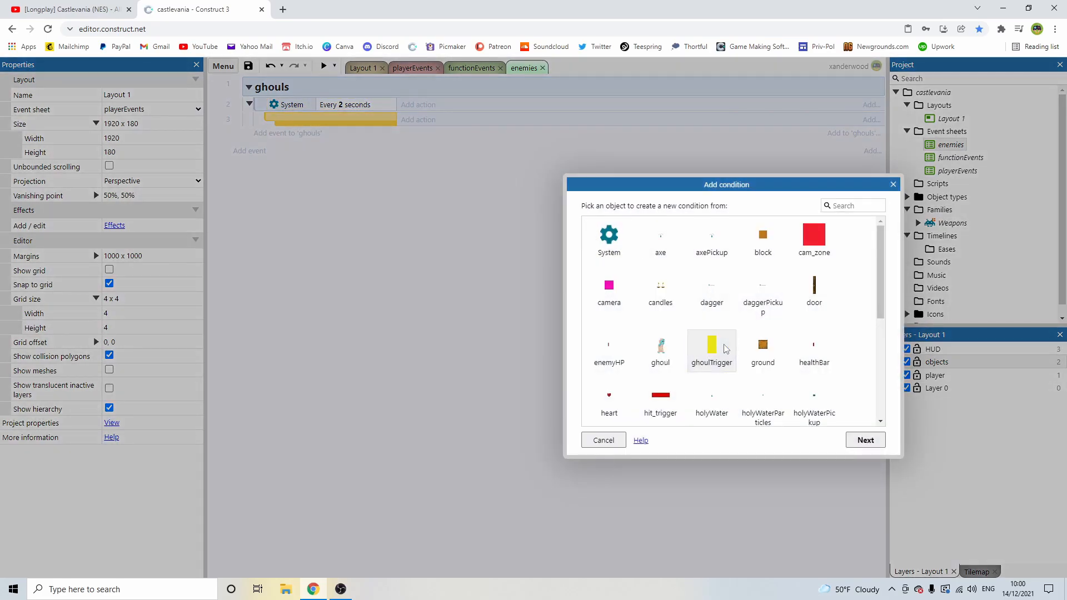
double_click(724, 349)
scroll(724, 341, "down", 5)
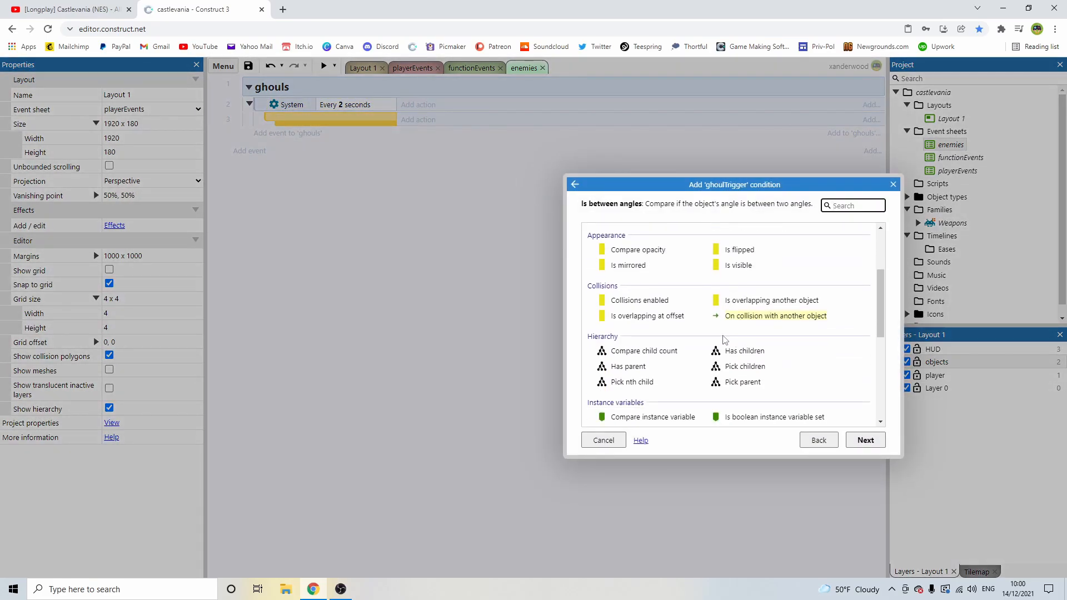
scroll(724, 341, "down", 2)
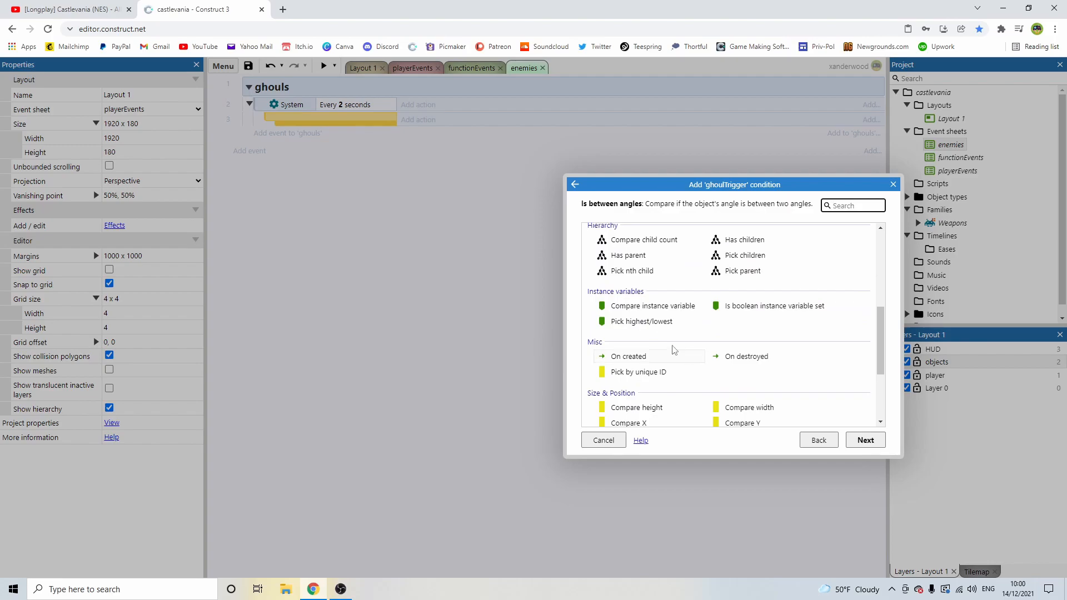
double_click(656, 307)
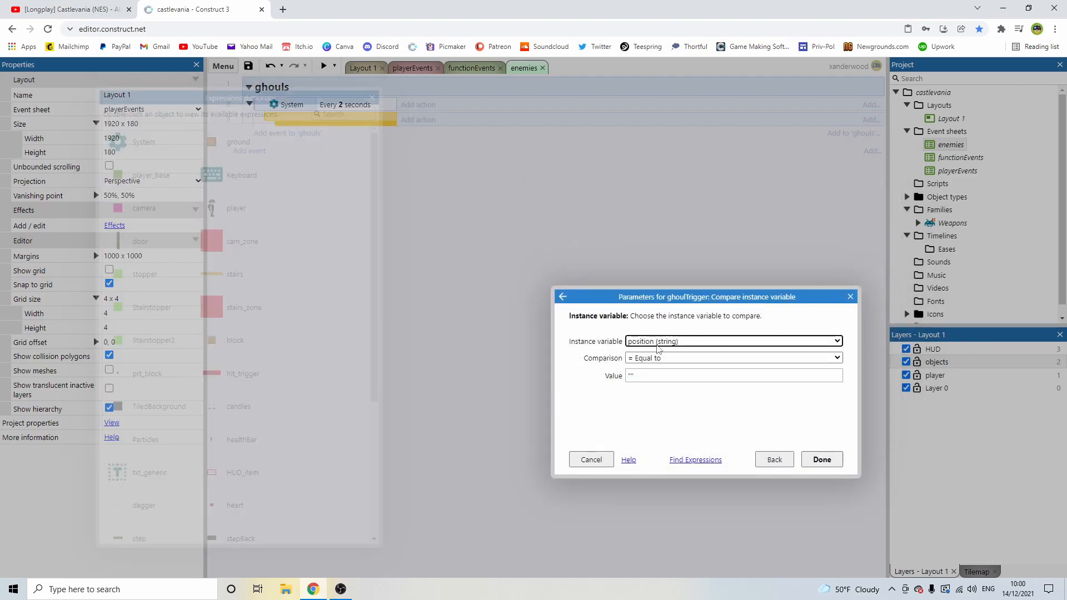
left_click(638, 377)
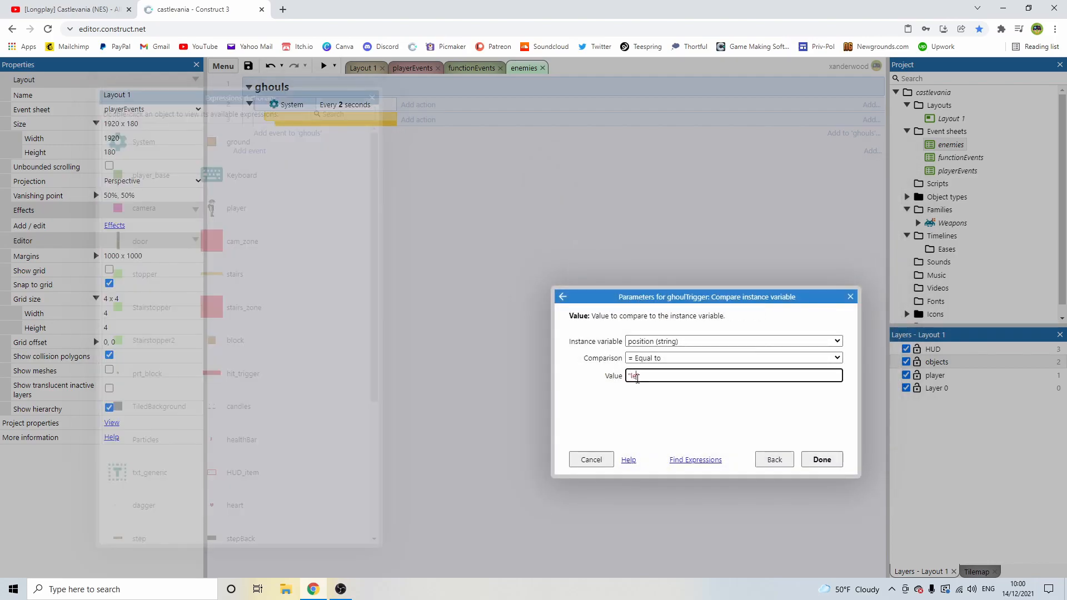
key("Return")
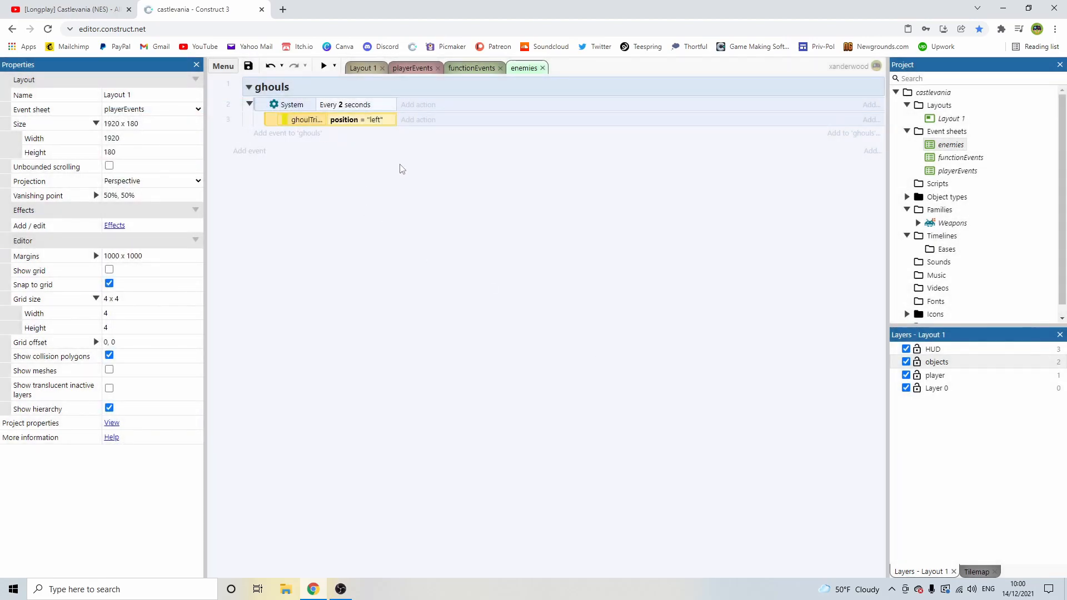
Duplicate the ghoulTrigger sub-event and set the copy's position comparison value to "right".
key("ctrl+v")
double_click(352, 135)
left_click(639, 376)
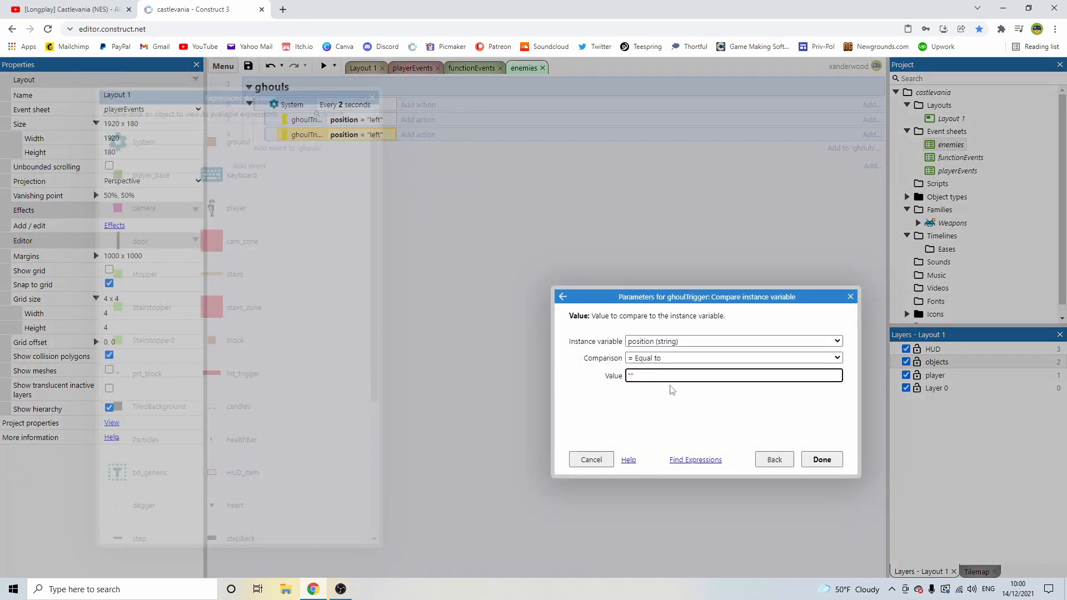
type("right")
key("Return")
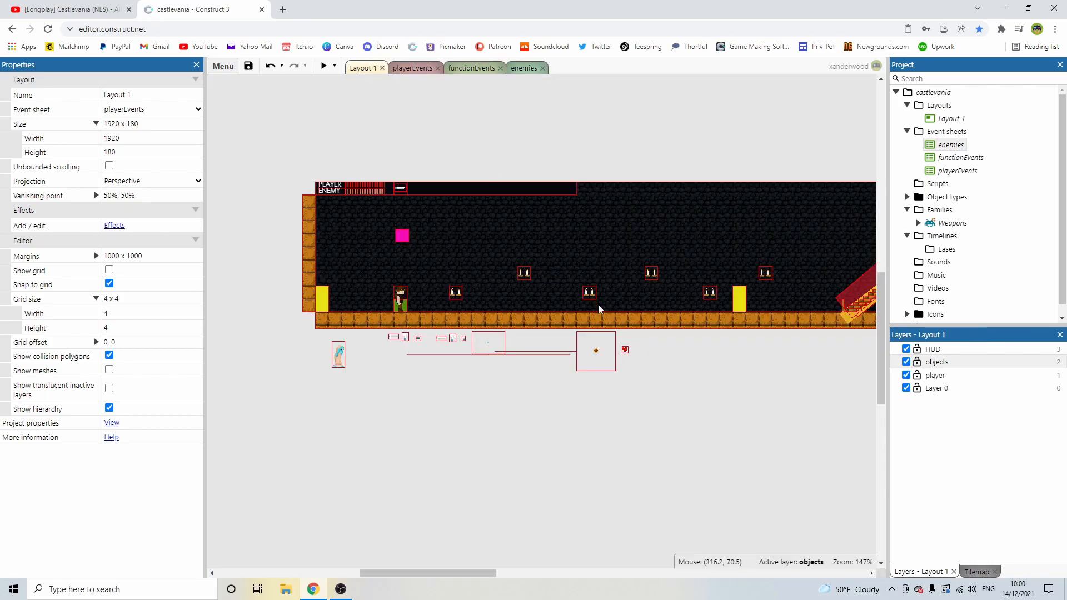
Start a ghoulTrigger Spawn another object action on the "left" sub-event and choose ghoul as the spawned object.
left_click(322, 300)
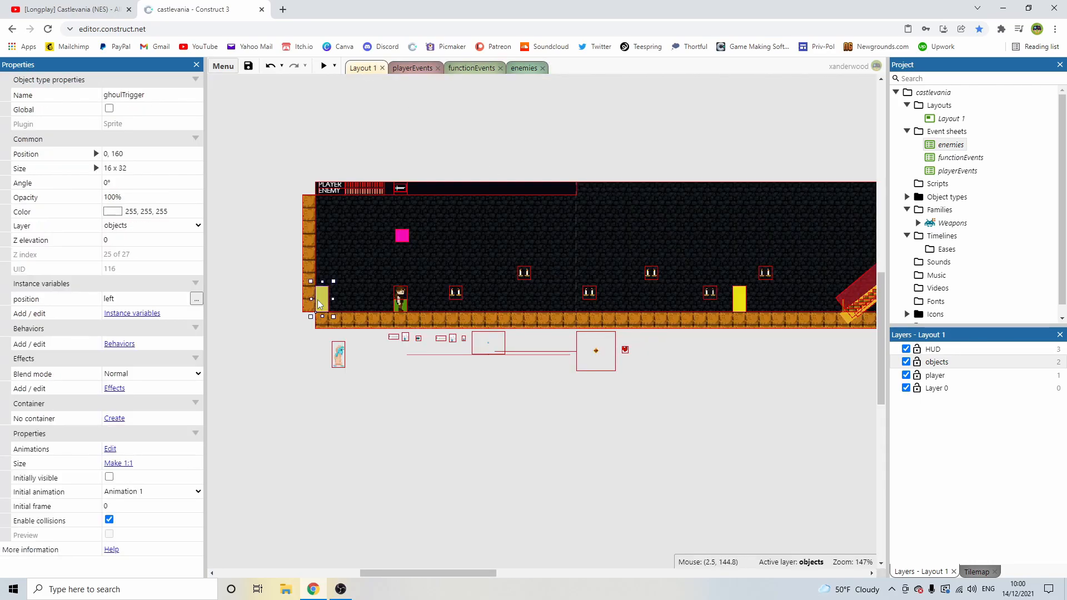
left_click(516, 70)
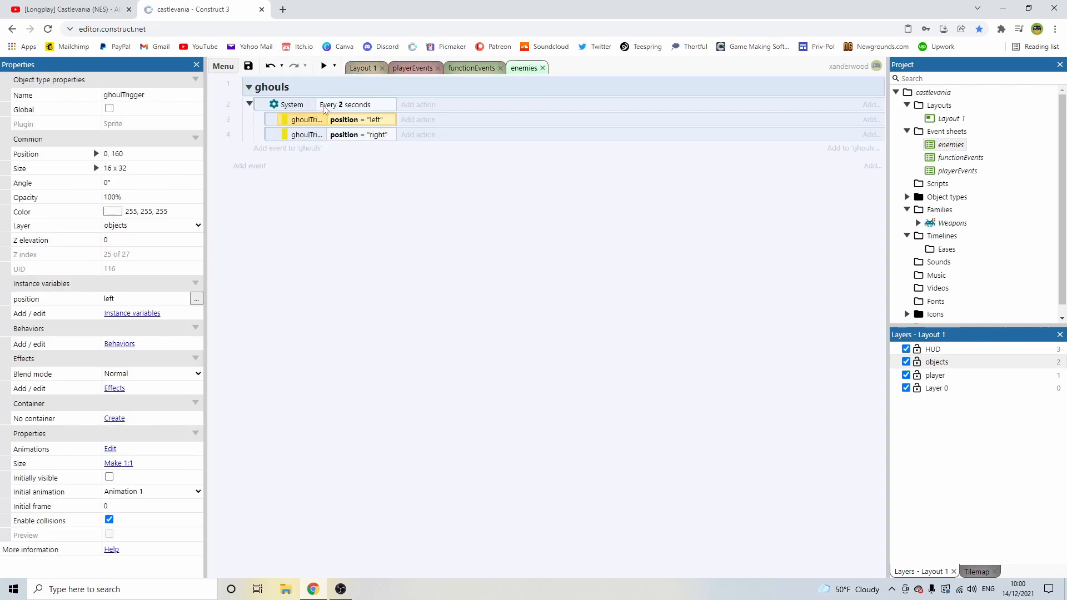
left_click(418, 119)
double_click(763, 347)
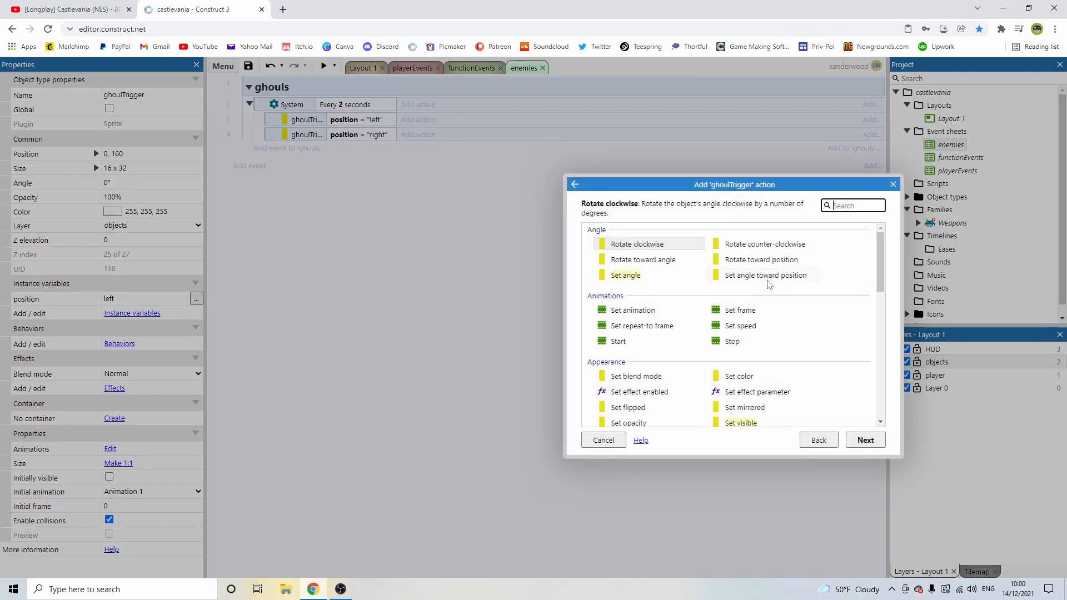
scroll(711, 295, "down", 5)
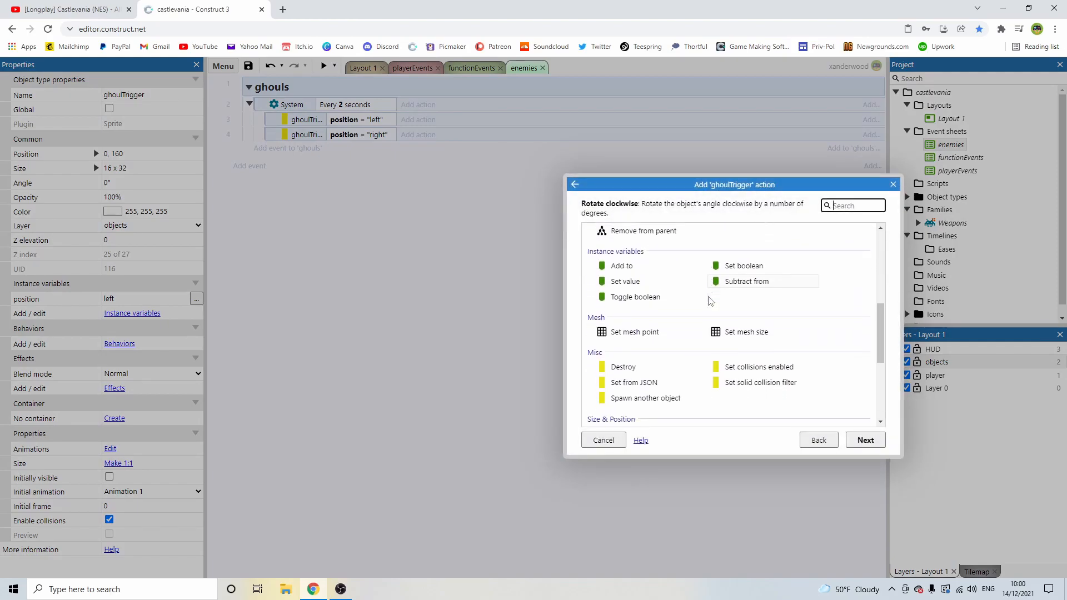
double_click(678, 367)
left_click(694, 343)
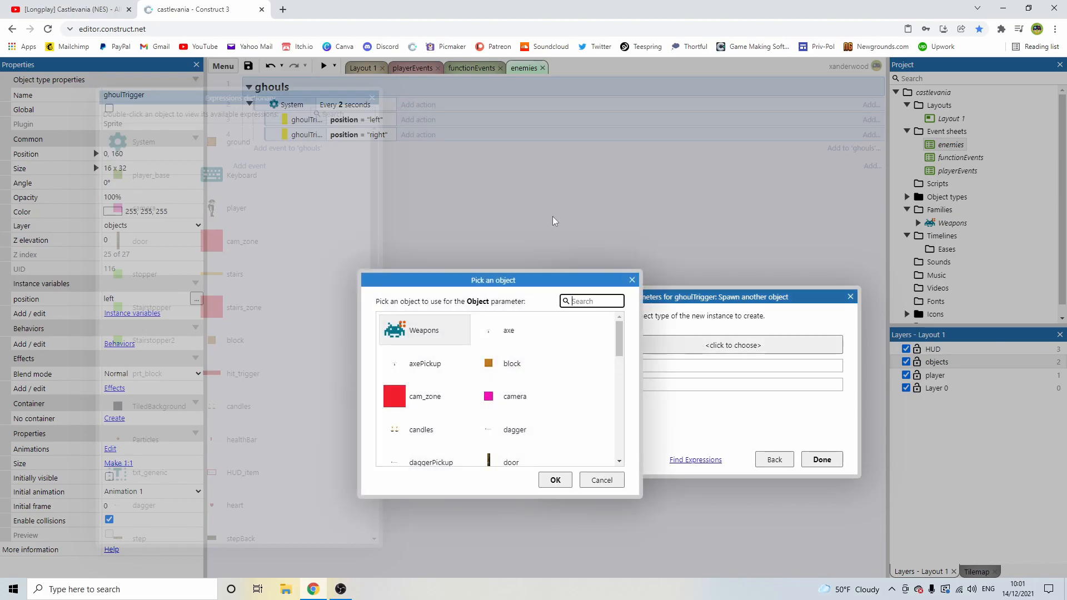
scroll(529, 374, "down", 5)
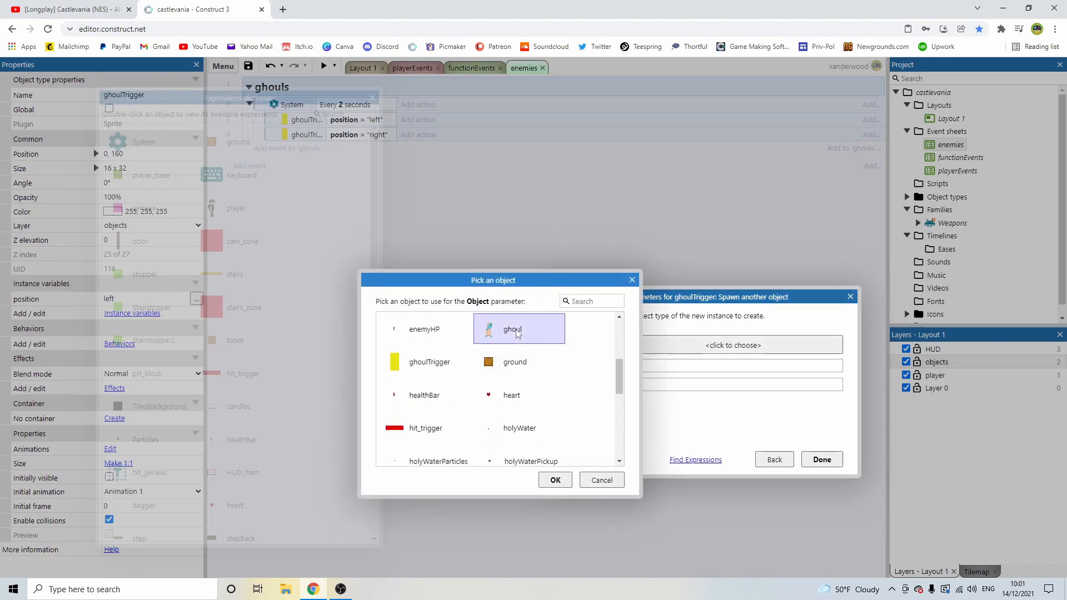
double_click(511, 334)
Set the ghoul's spawn layer to "objects" and finish the spawn action.
left_click(642, 377)
type("\"p")
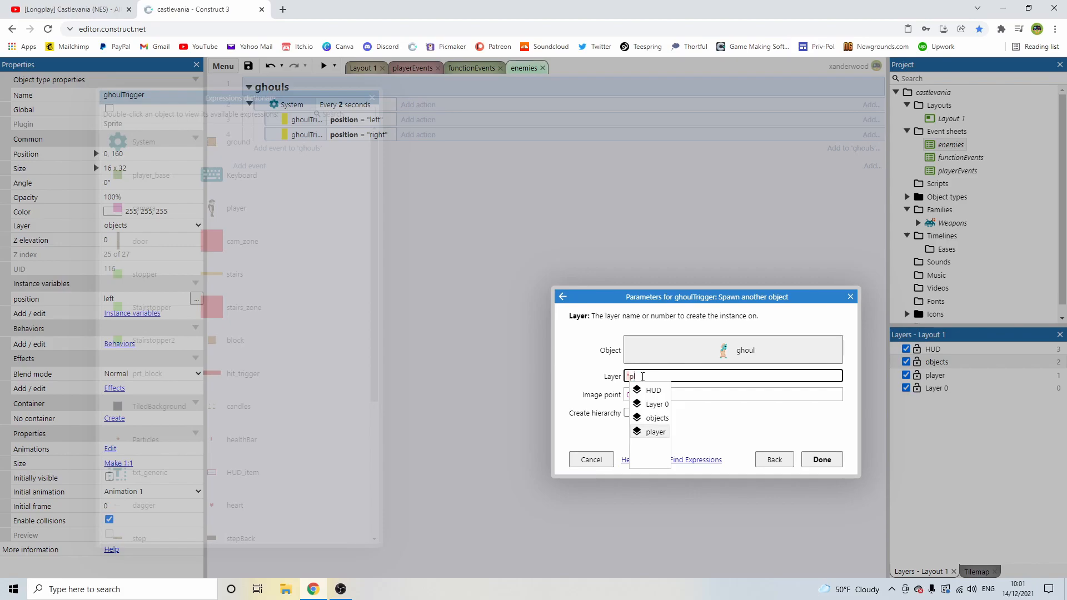
type("l")
key("BackSpace")
key("BackSpace")
type("objects")
key("Return")
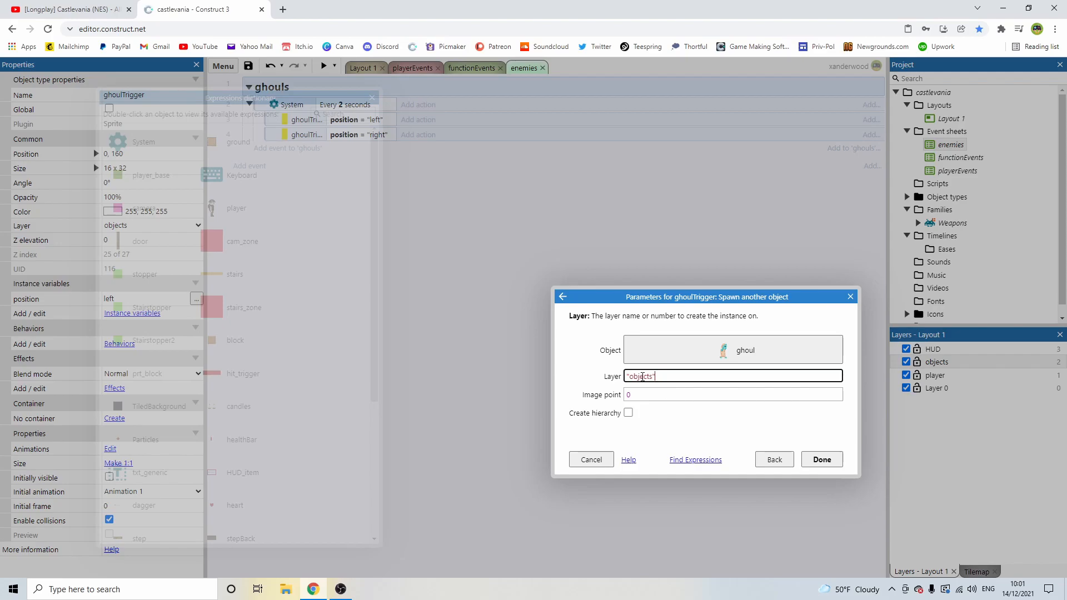
key("Return")
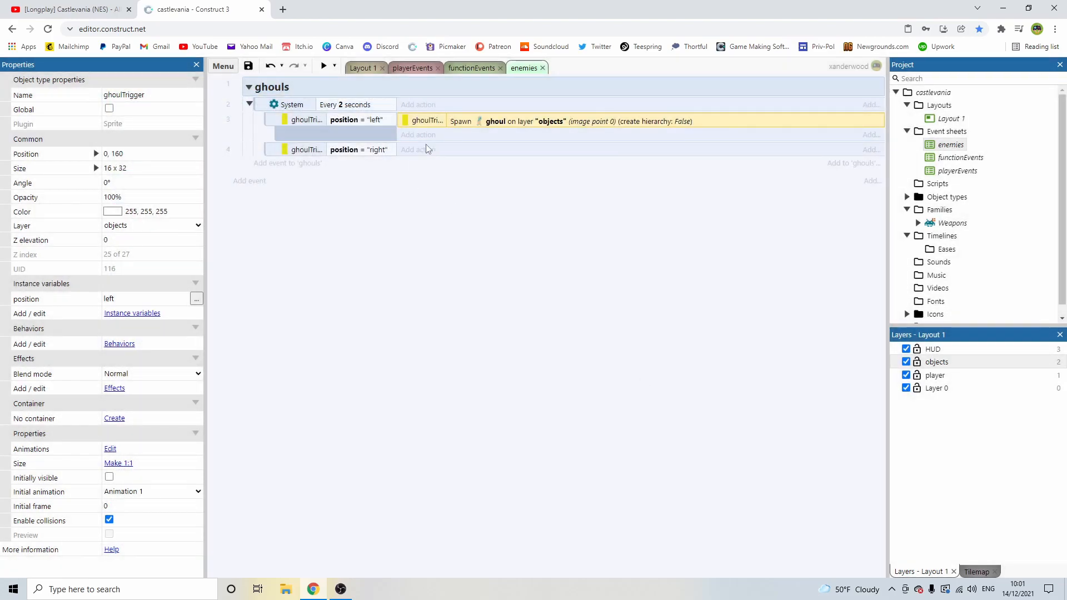
Move the left ghoulTrigger in Layout 1 inward from the wall to position 16, 160.
left_click(363, 68)
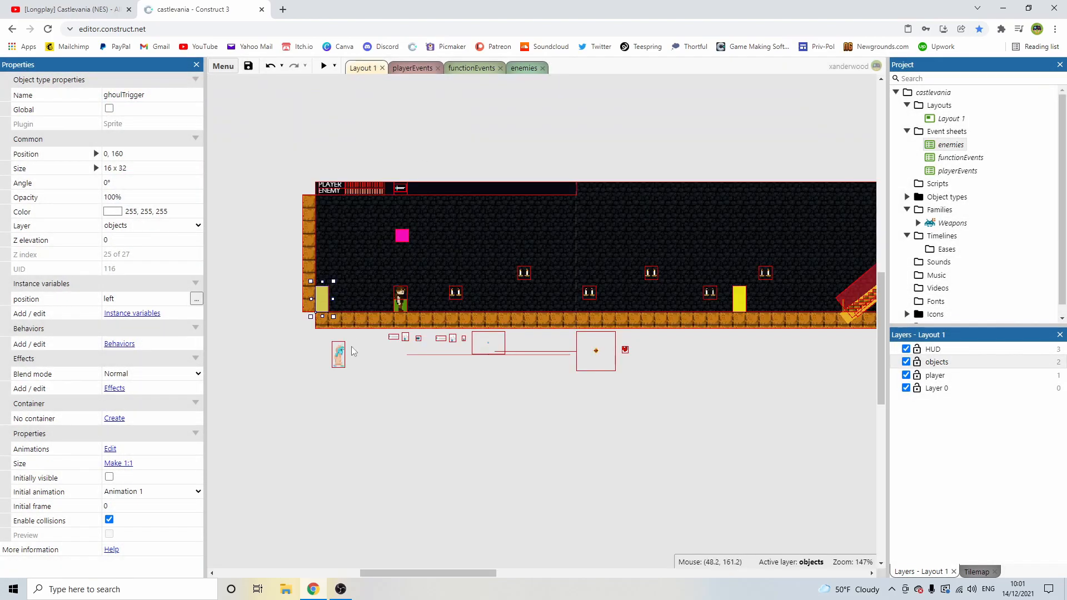
left_click(339, 354)
scroll(305, 338, "up", 10, "ctrl")
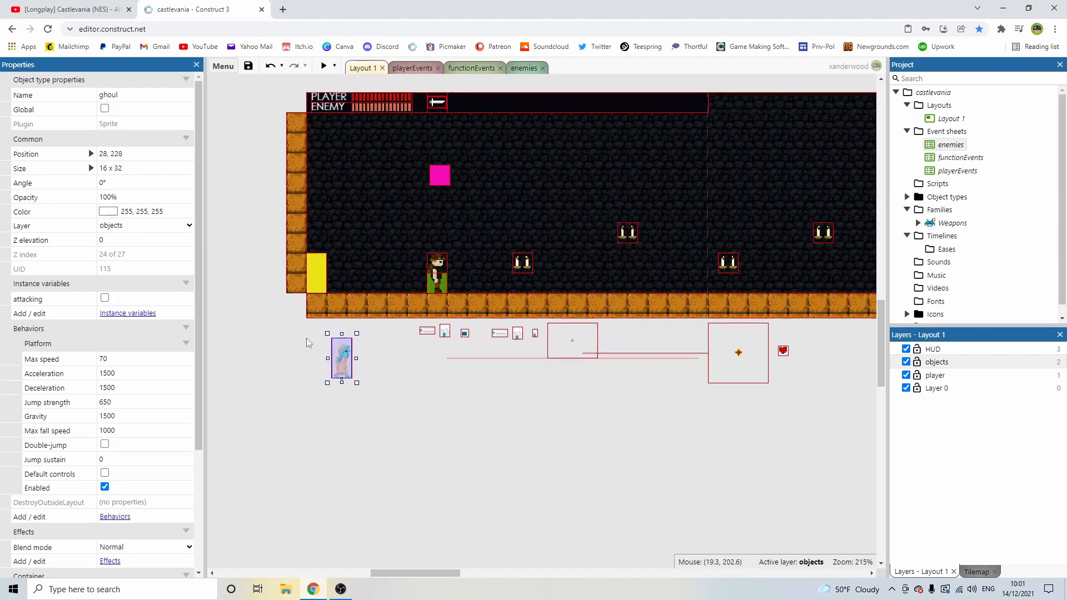
left_click(429, 210)
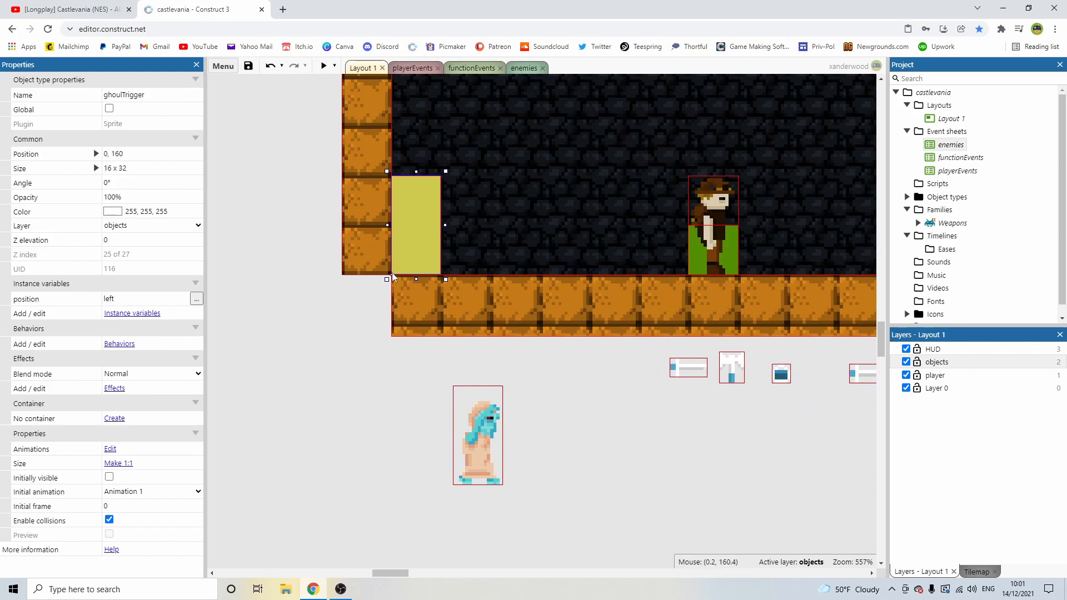
left_click_drag(457, 399, 438, 425)
left_click_drag(421, 221, 468, 220)
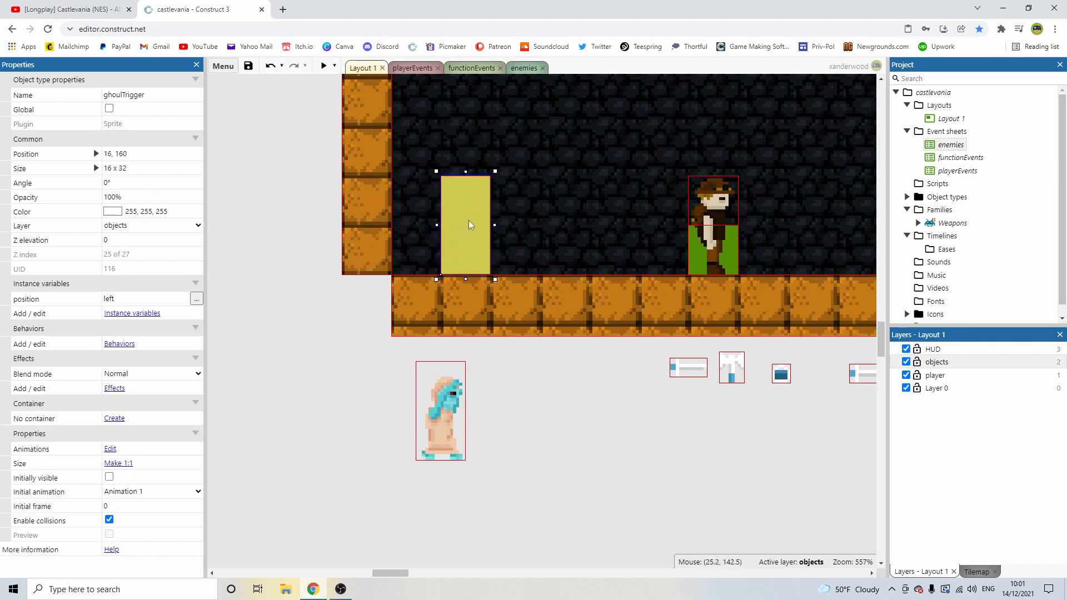
Place the ghoul over the left ghoulTrigger to compare their alignment, and return it below the floor at 12, 220.
left_click_drag(454, 414, 448, 264)
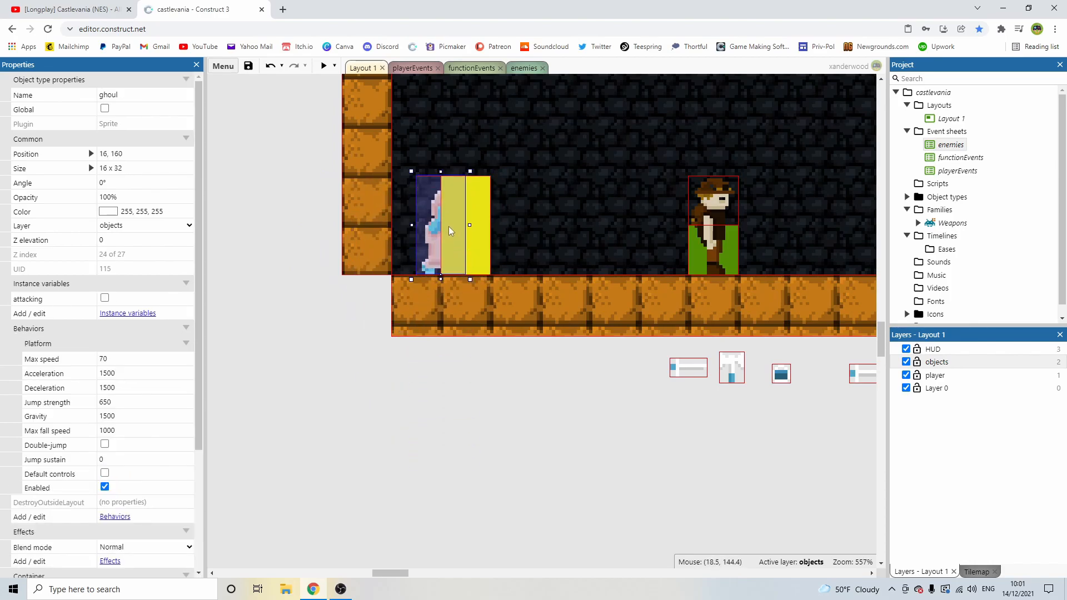
left_click_drag(448, 226, 435, 414)
scroll(524, 274, "down", 3, "ctrl")
scroll(524, 279, "down", 1, "ctrl")
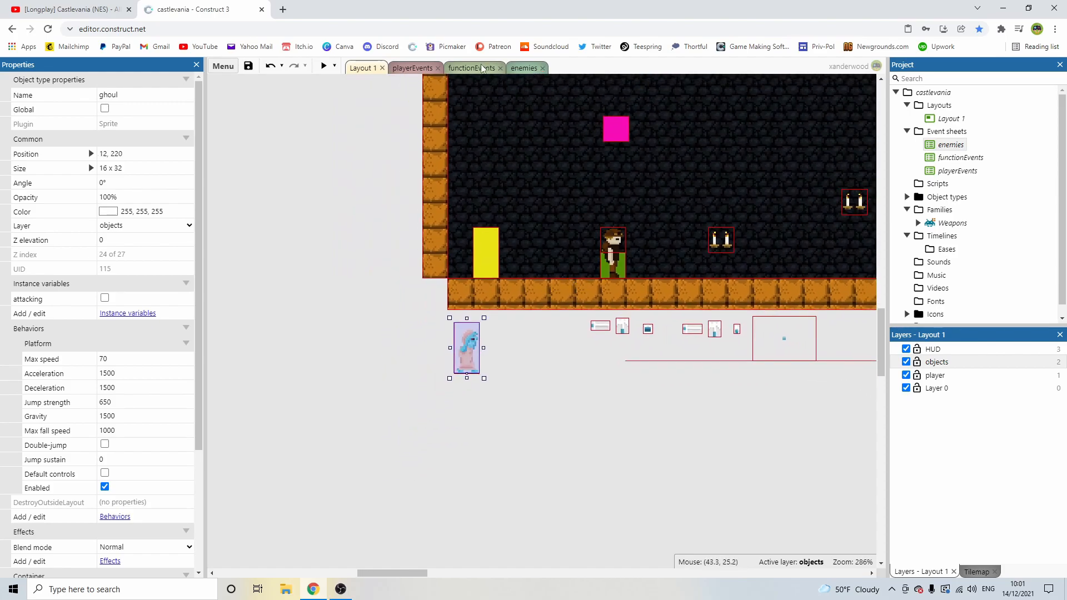
Copy the Spawn ghoul action from the "left" sub-event to the "right" sub-event in the enemies event sheet.
left_click(524, 68)
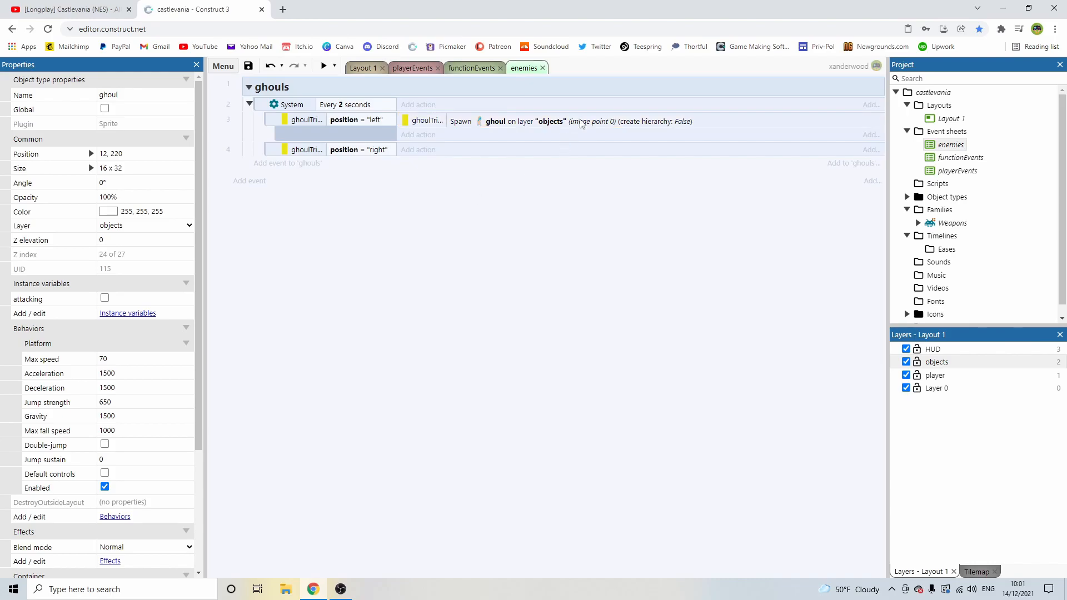
left_click(427, 125)
left_click_drag(476, 124, 475, 153, "ctrl")
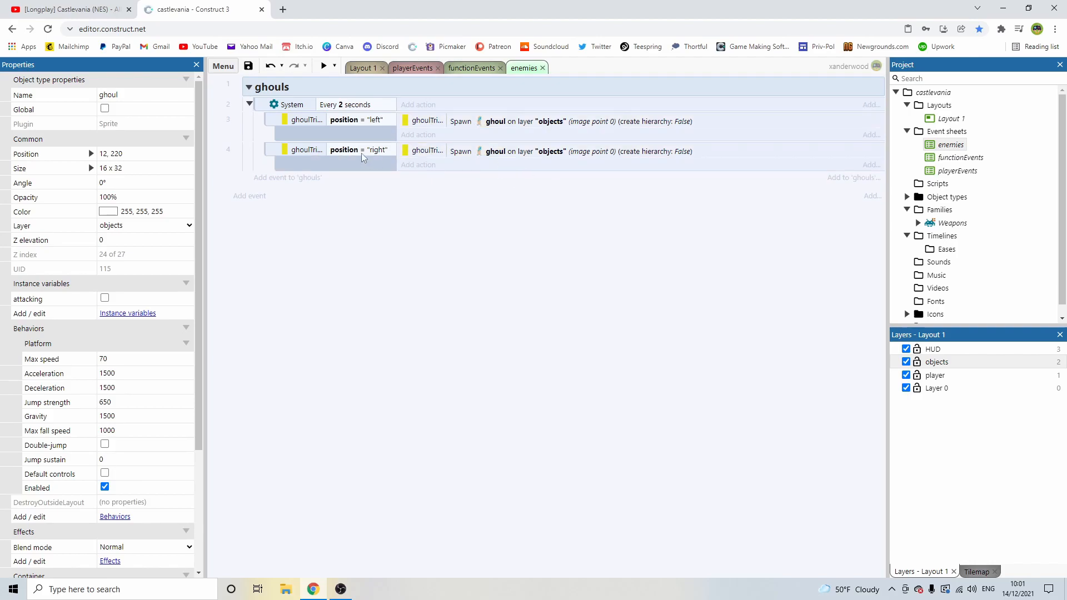
Preview Layout 1 and walk the player through the level to check the ghoul spawning, and close the preview.
left_click(374, 68)
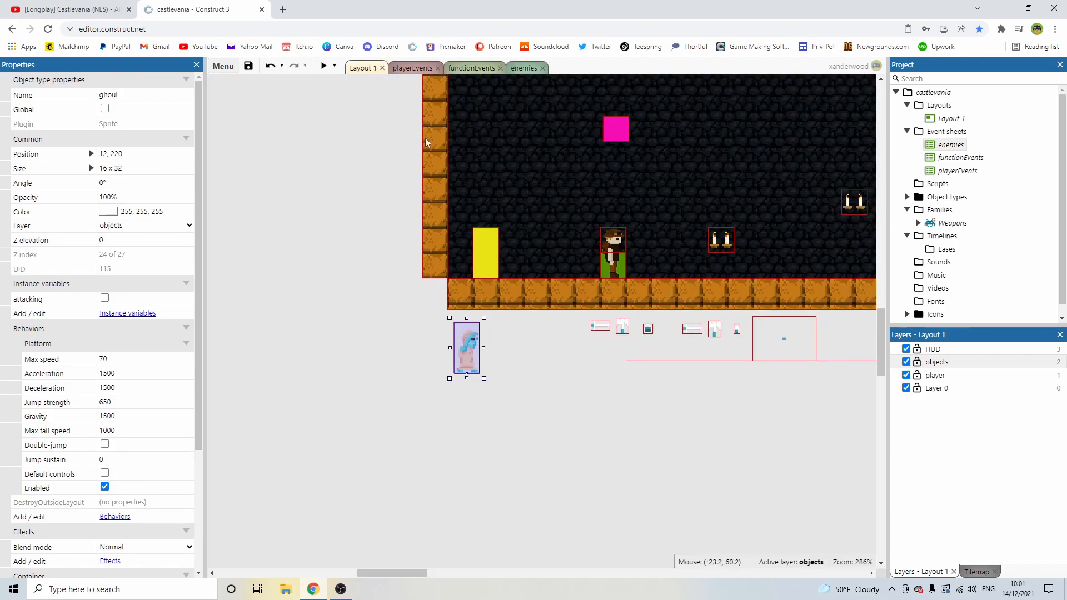
left_click(325, 68)
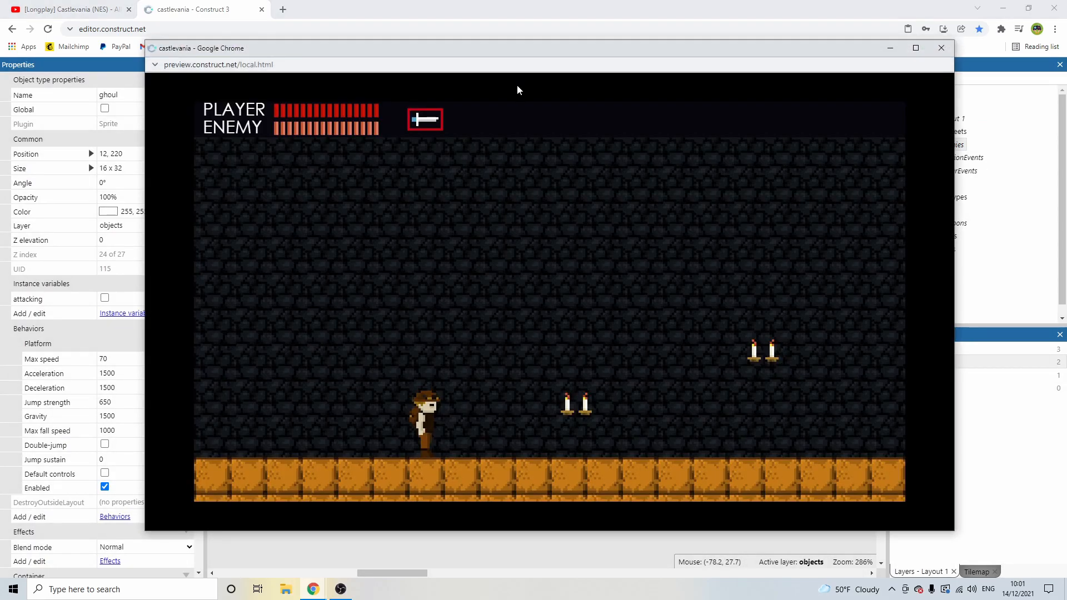
key("Left")
key("Right")
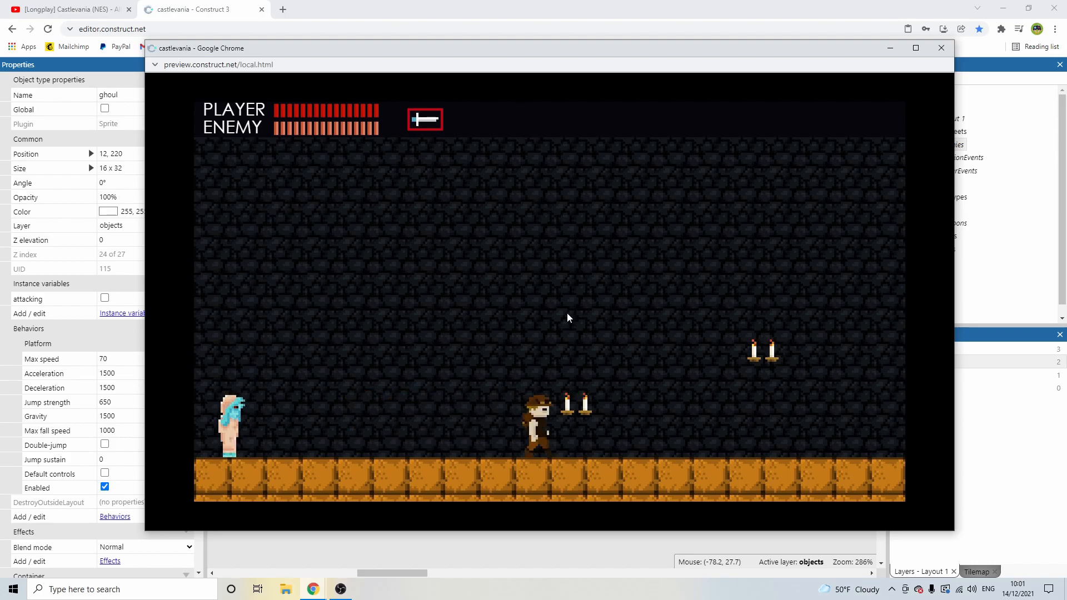
key("Right")
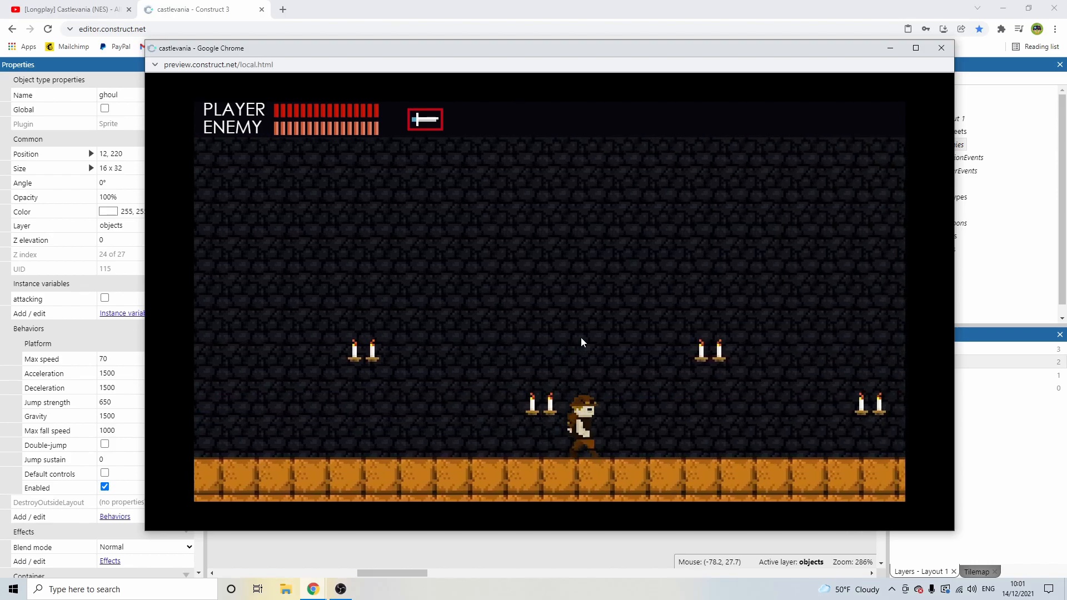
key("Right")
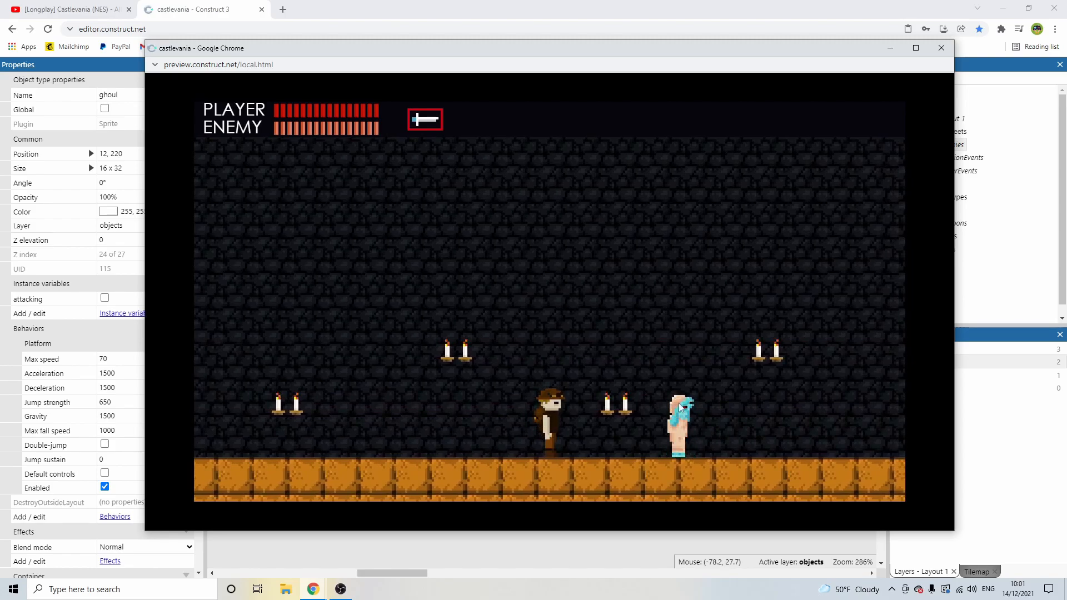
key("Right")
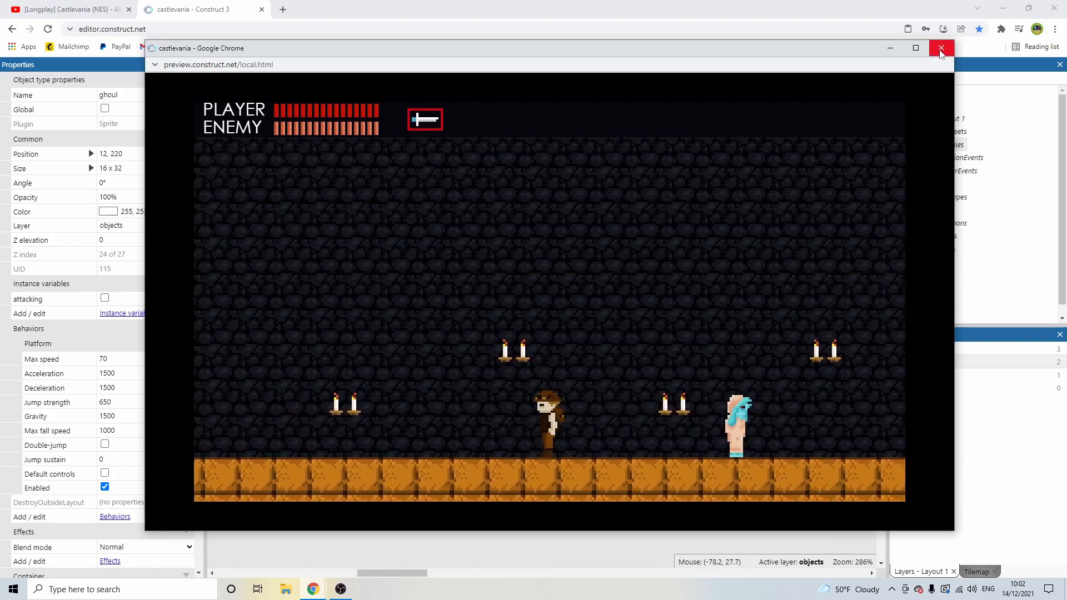
left_click(942, 43)
Examine the left ghoulTrigger in the layout and the ghoul spawn events in the enemies event sheet.
left_click(525, 313)
scroll(555, 236, "down", 5, "ctrl")
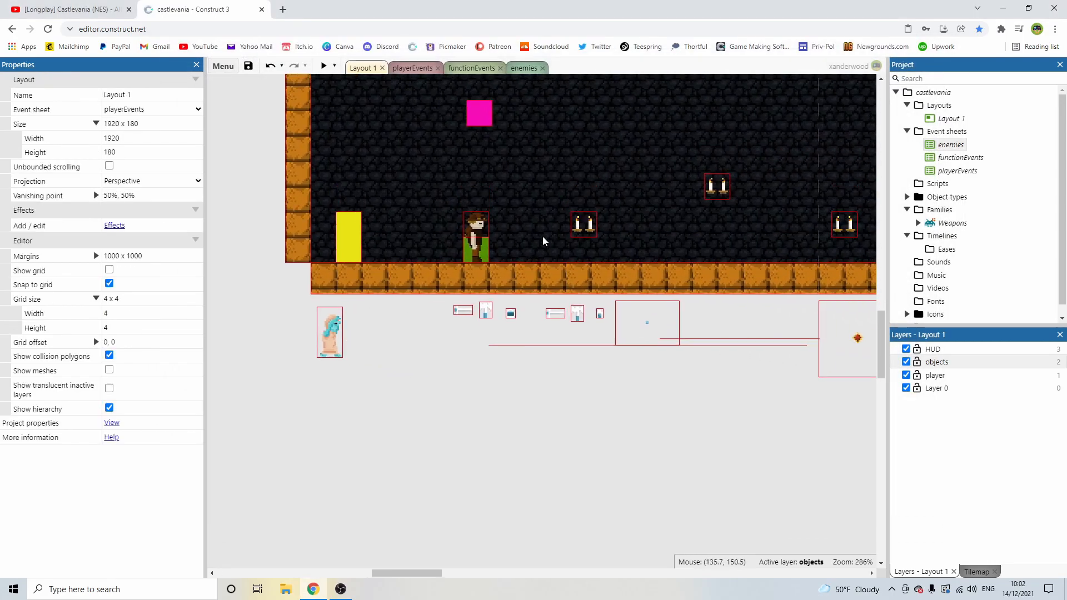
scroll(525, 238, "down", 3, "ctrl")
scroll(525, 238, "up", 3, "ctrl")
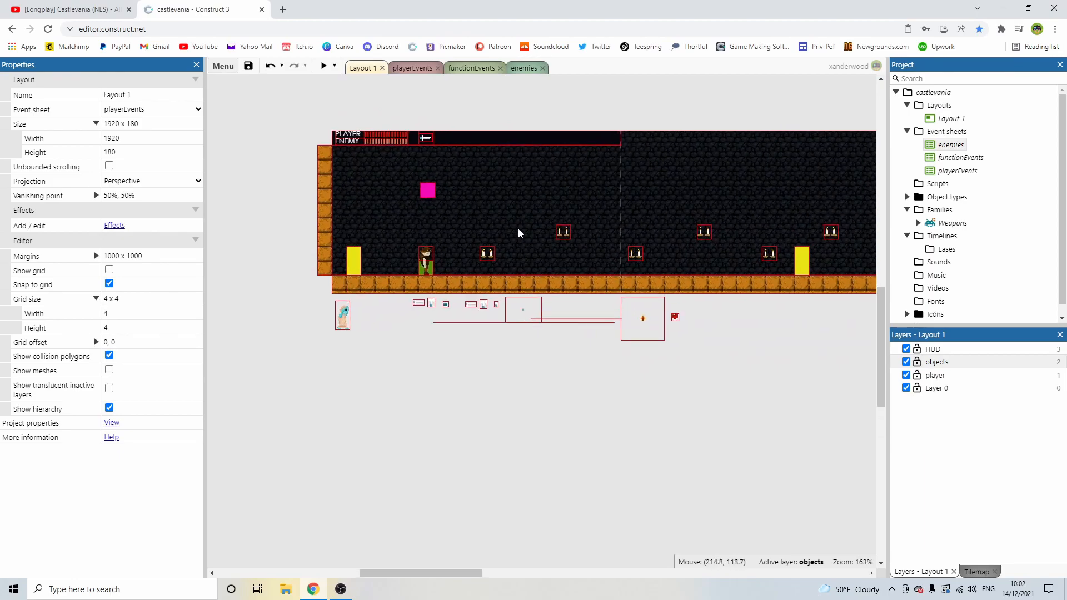
left_click(351, 269)
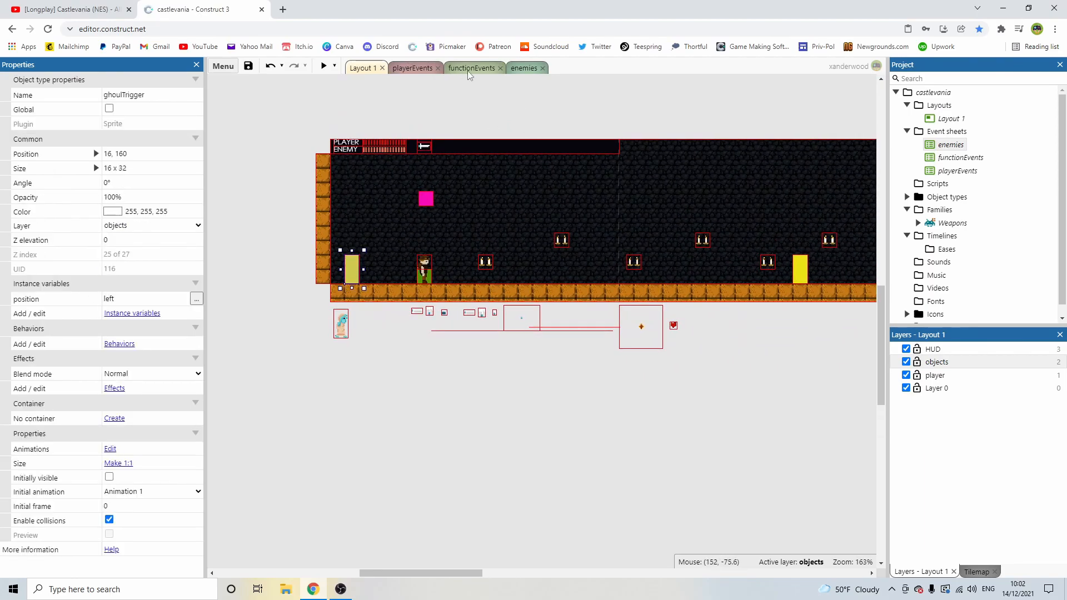
left_click(519, 68)
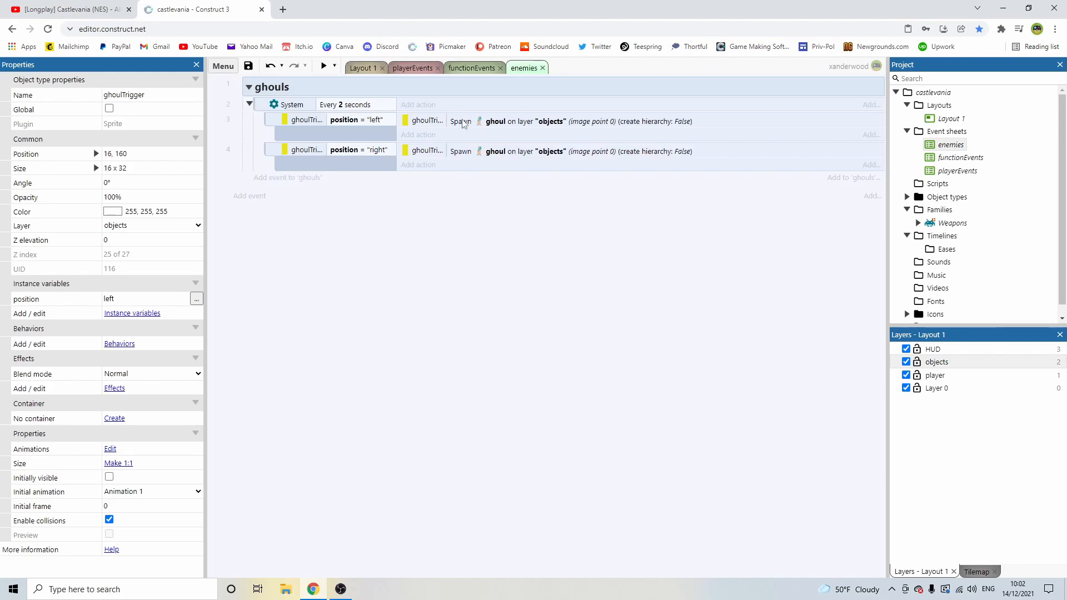
left_click(481, 69)
left_click(413, 68)
left_click(361, 69)
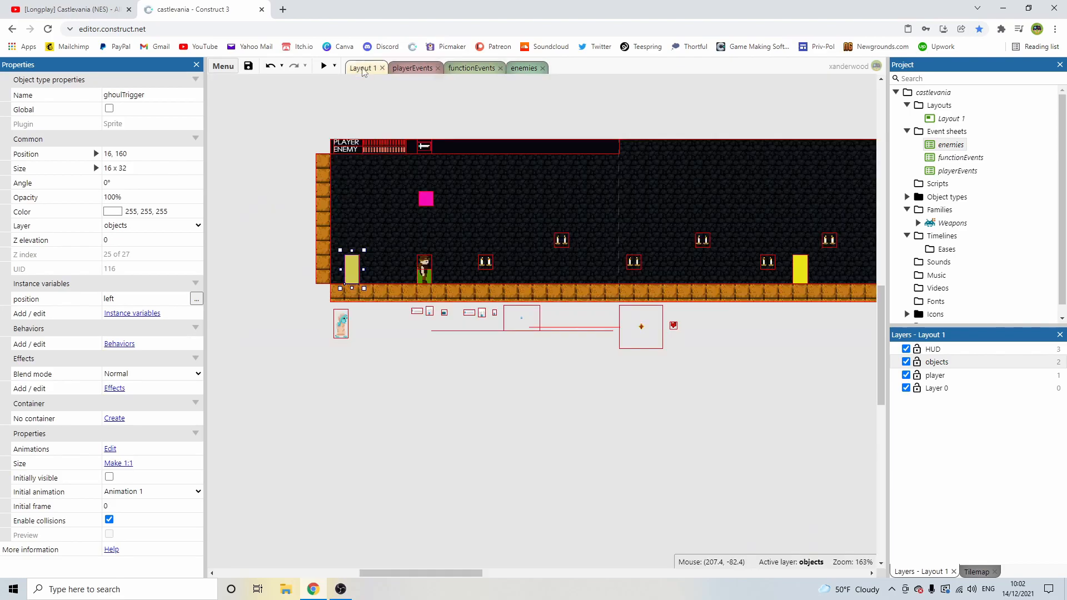
Delete the attacking instance variable from the ghoul.
left_click(365, 345)
left_click(341, 324)
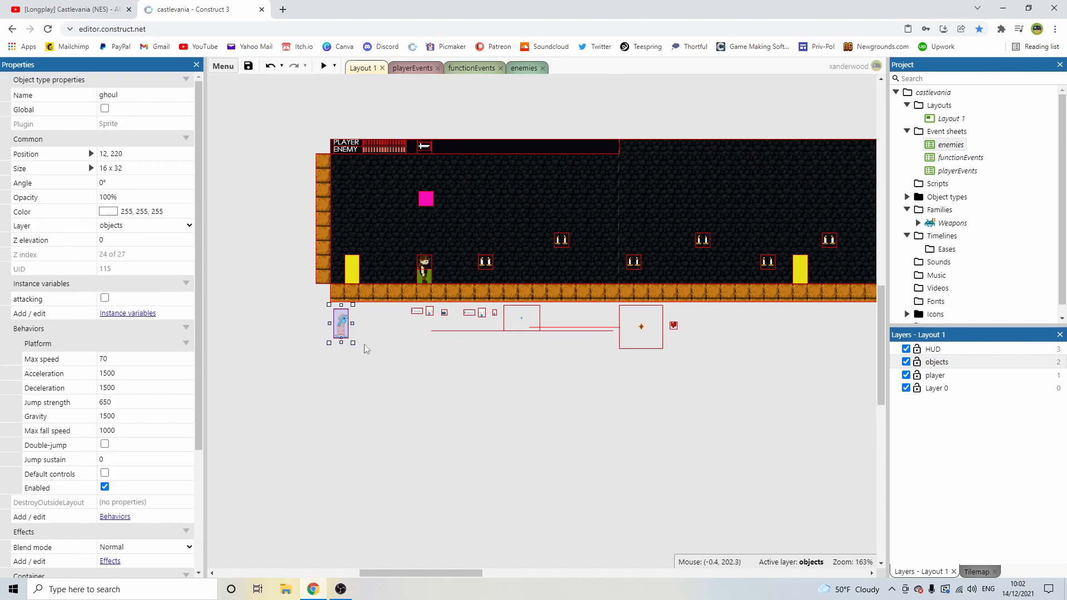
left_click(131, 315)
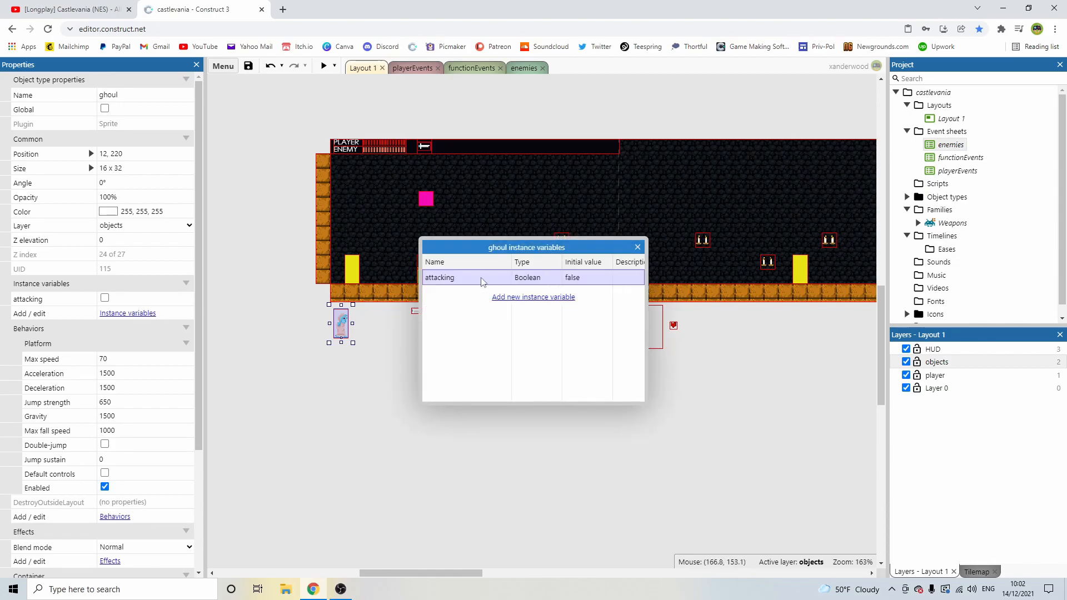
key("Delete")
Add a Boolean instance variable named facingLeft to the ghoul, with its initial value left unchecked.
left_click(520, 283)
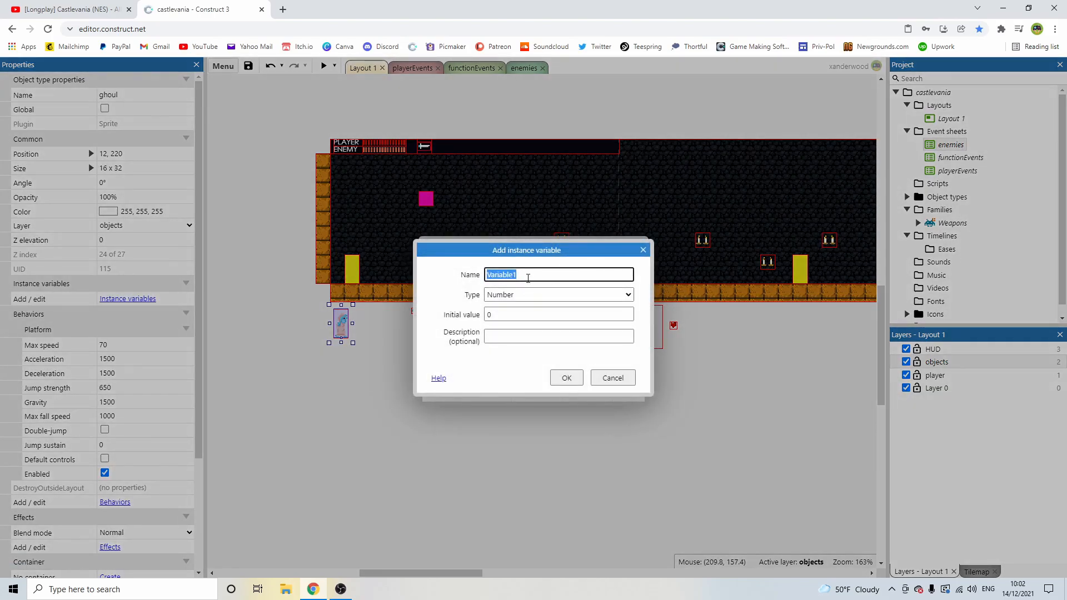
type("facingLeft")
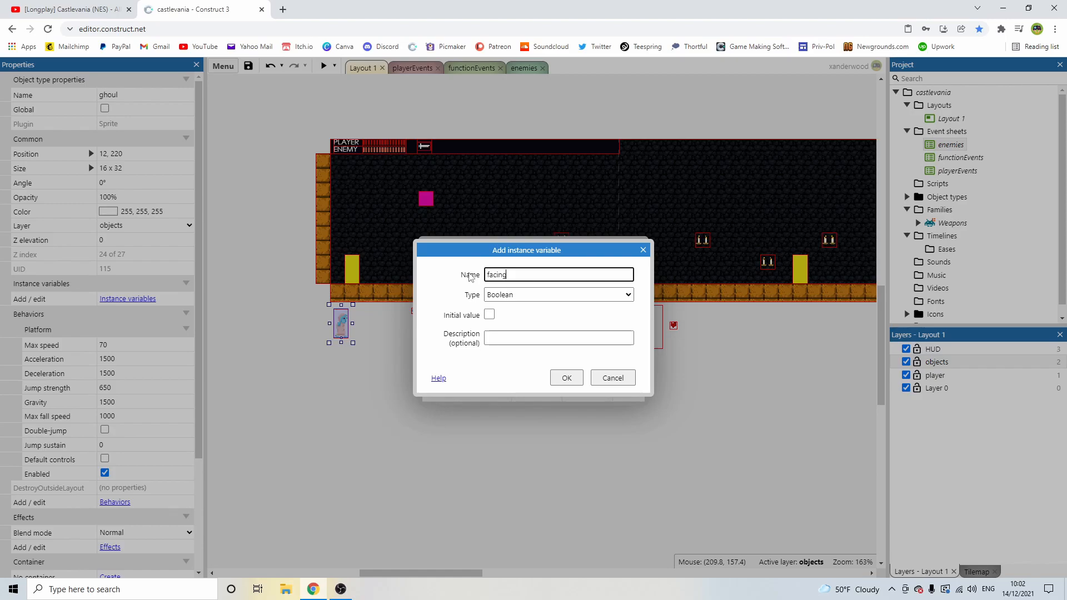
left_click(568, 377)
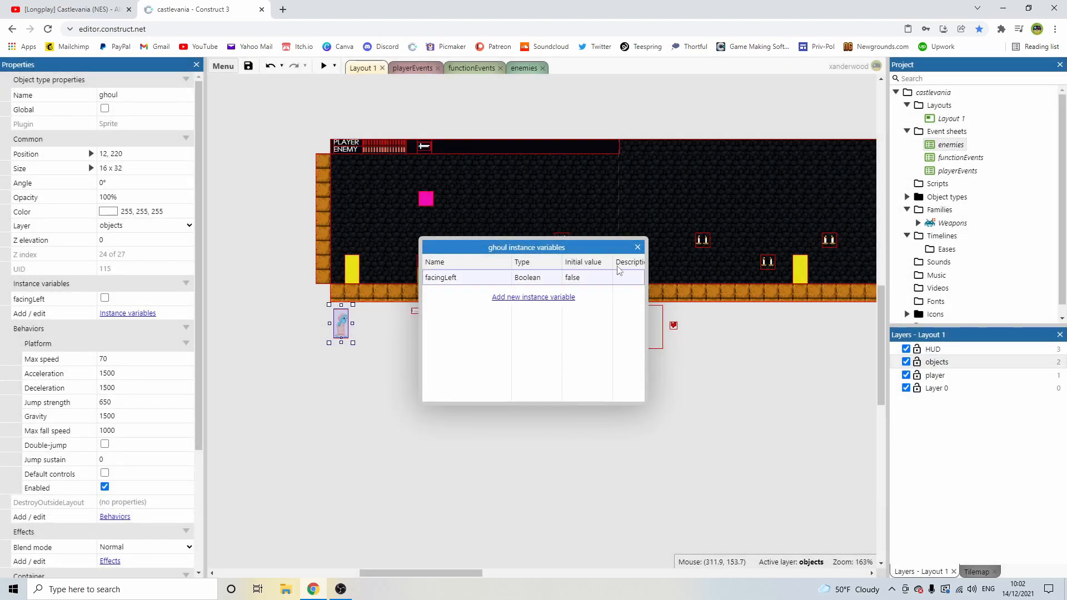
left_click(637, 247)
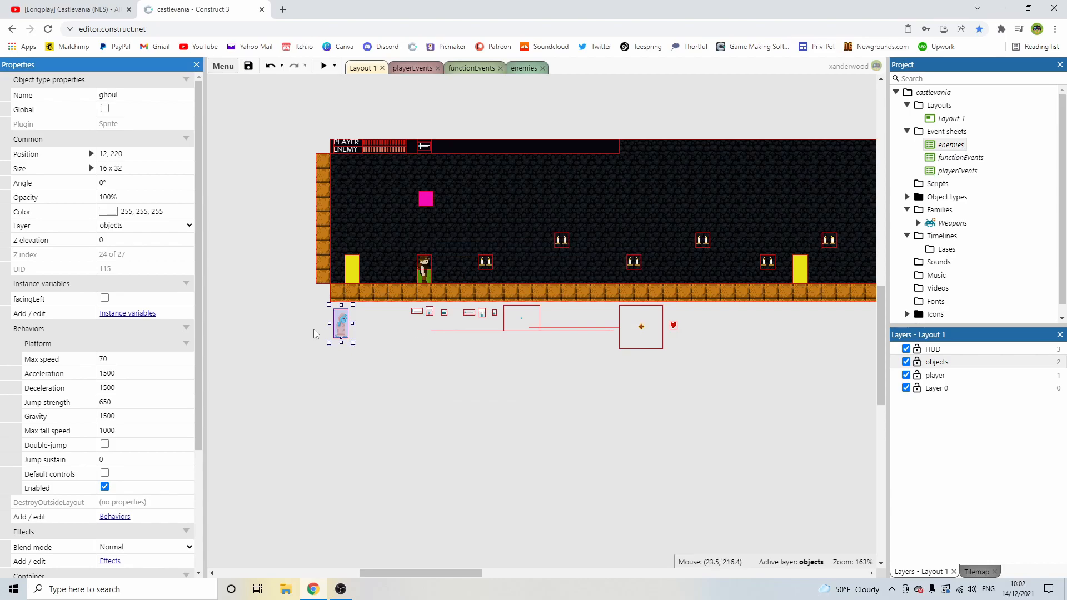
left_click(105, 298)
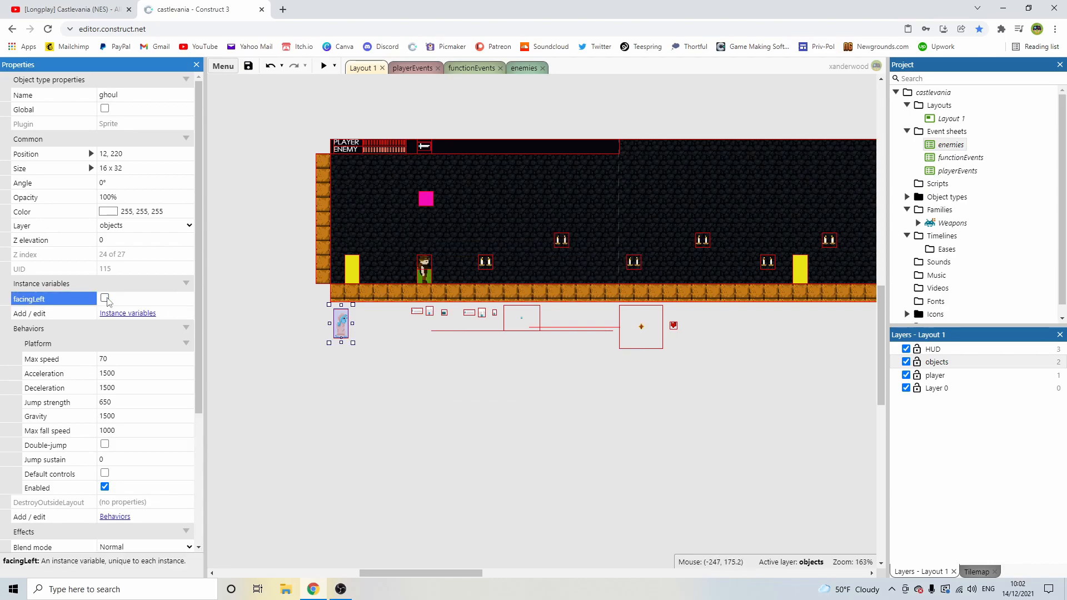
left_click(346, 336)
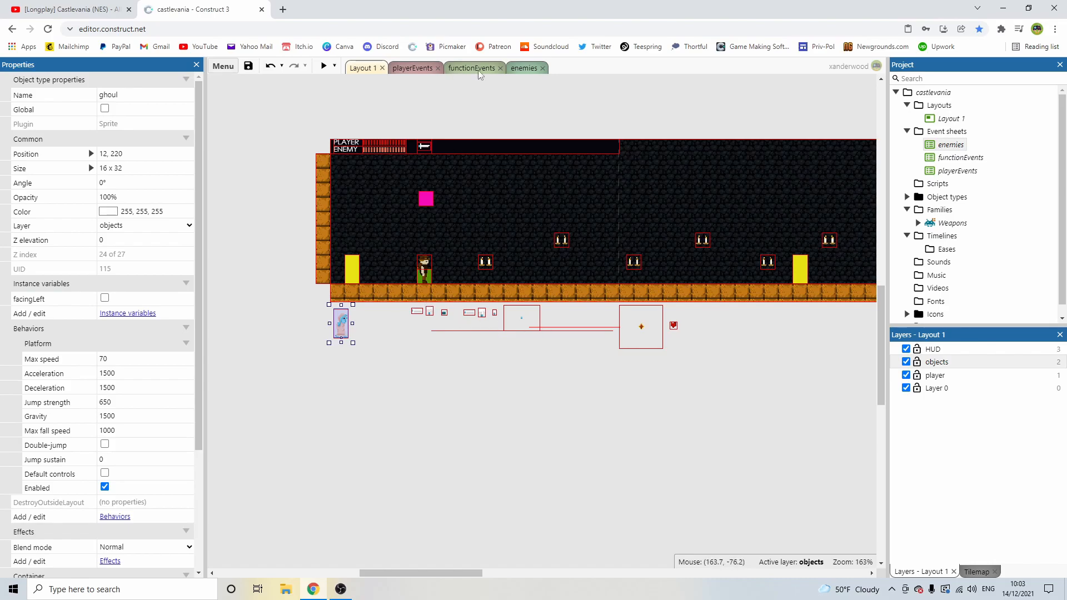
Add a ghoul Set boolean action to the "left" sub-event that sets facingLeft to False.
left_click(517, 67)
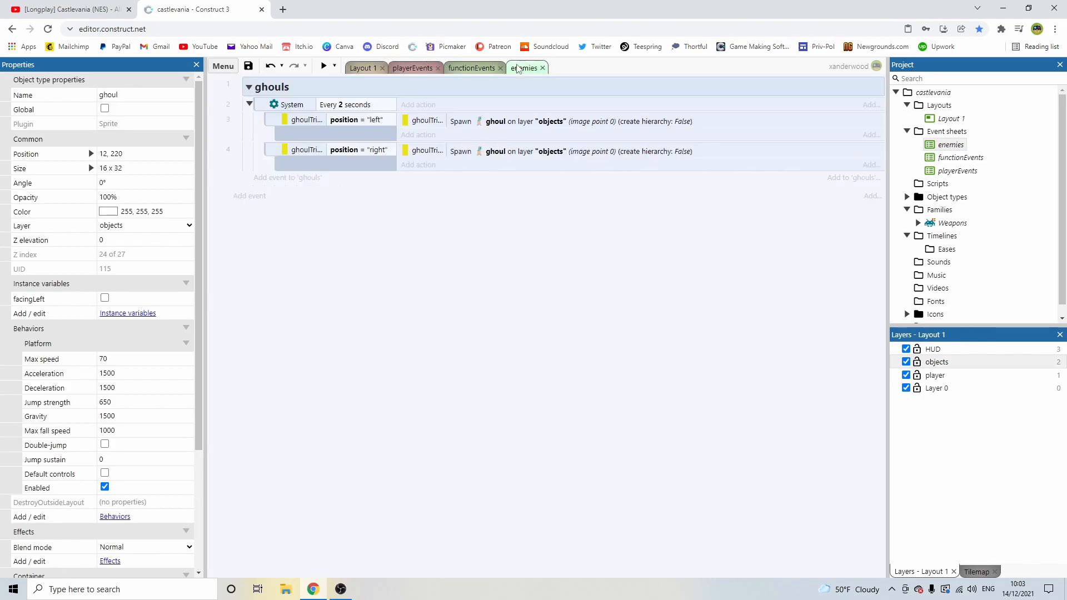
left_click(507, 134)
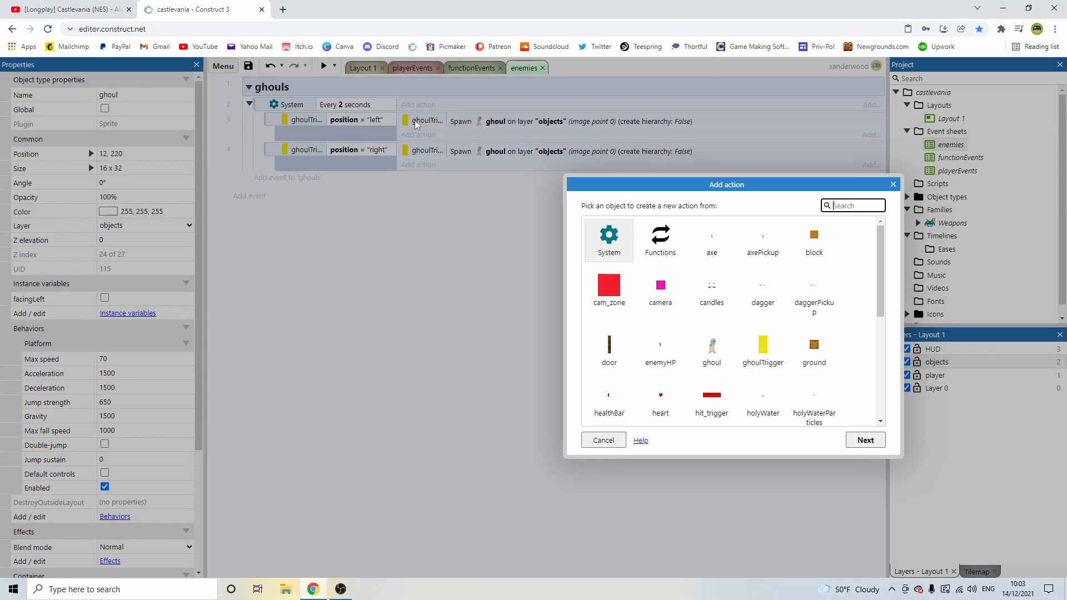
double_click(712, 347)
scroll(696, 300, "down", 5)
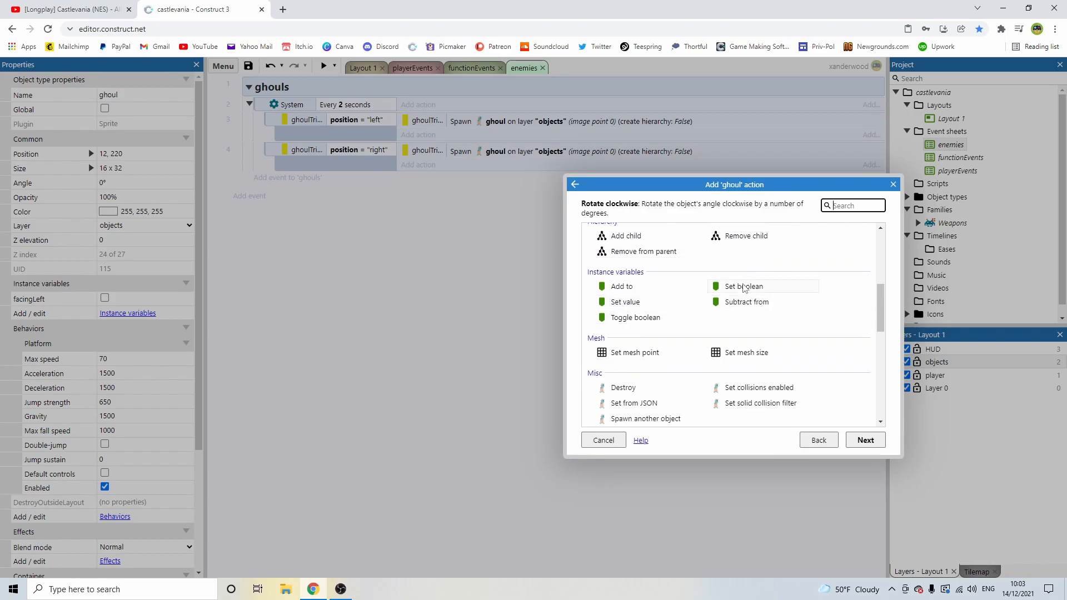
double_click(743, 287)
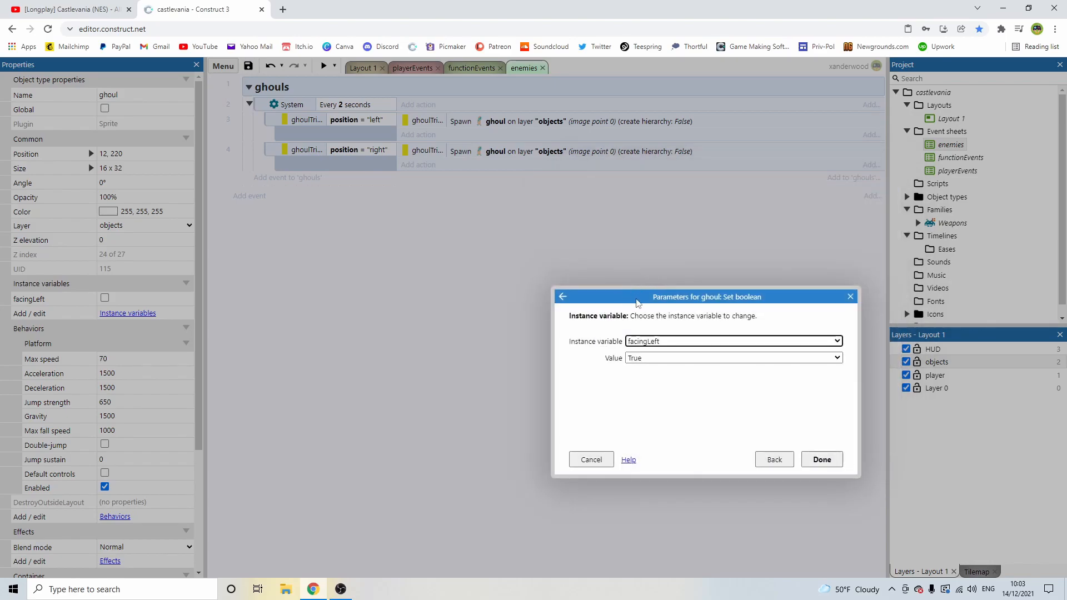
left_click(650, 358)
left_click(645, 376)
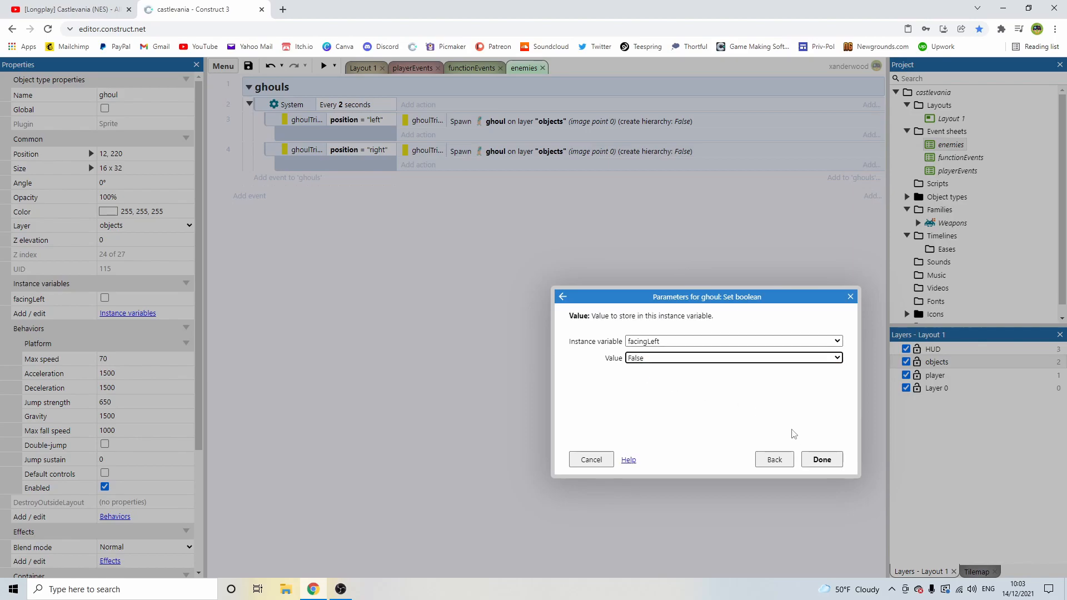
left_click(822, 459)
Copy the ghoul's Set facingLeft action to the "right" sub-event and set the copy's value to True.
left_click_drag(485, 138, 482, 182, "ctrl")
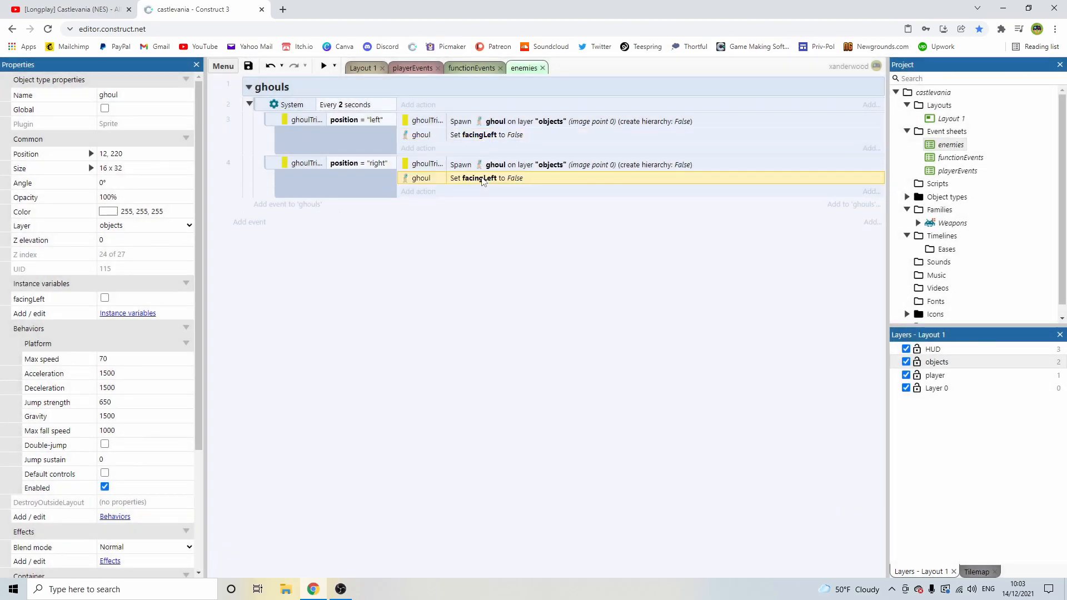
double_click(493, 179)
left_click(639, 358)
left_click(675, 384)
left_click(814, 459)
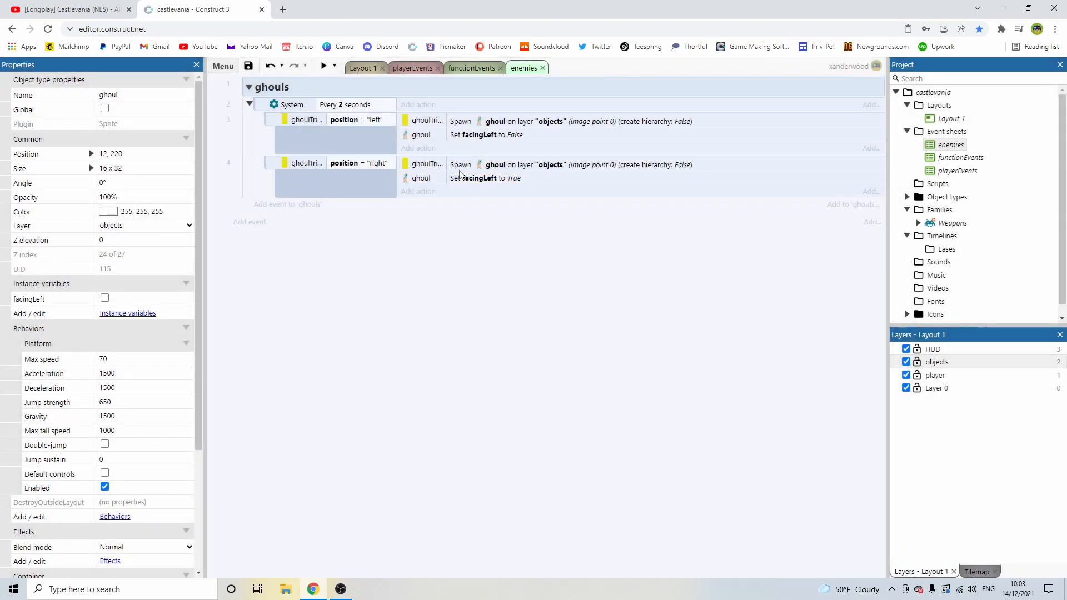
Add a new event with a ghoul boolean instance variable condition that checks whether facingLeft is set.
left_click(248, 222)
double_click(660, 347)
scroll(773, 350, "down", 4)
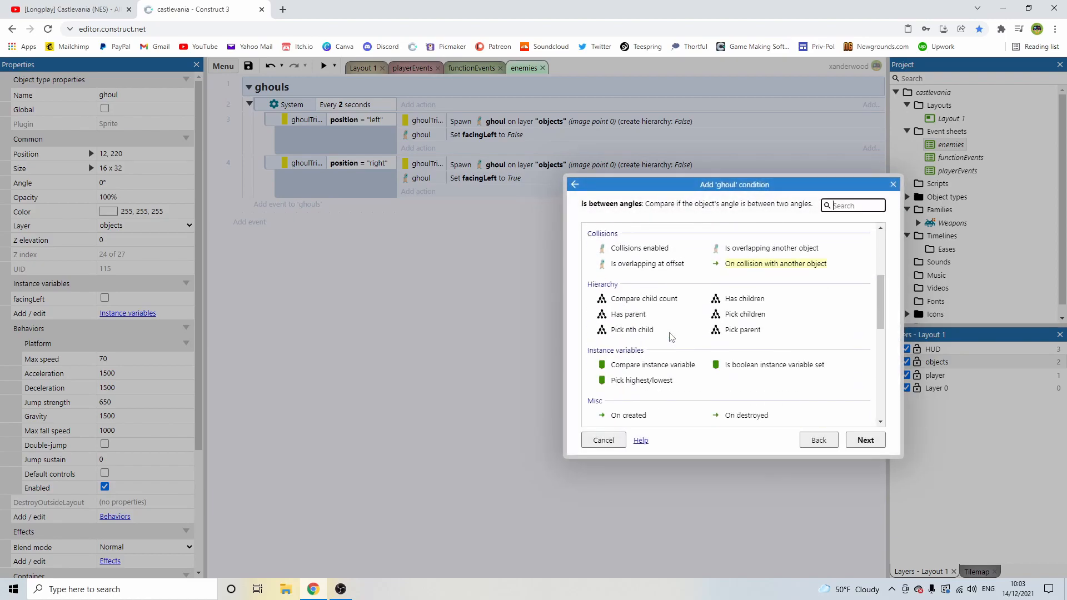
double_click(748, 362)
left_click(828, 455)
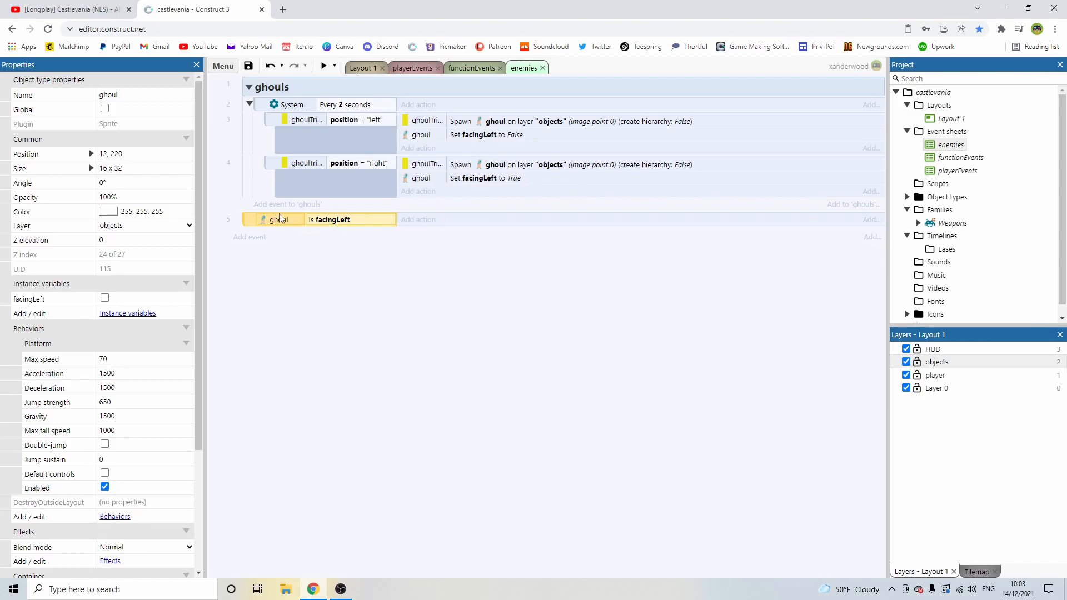
Add a System Every tick sub-event under the ghoul facingLeft event.
key("s")
double_click(611, 244)
type("ev")
double_click(736, 245)
Add a ghoul Platform Simulate control action with control Left to the Every tick sub-event.
left_click(422, 234)
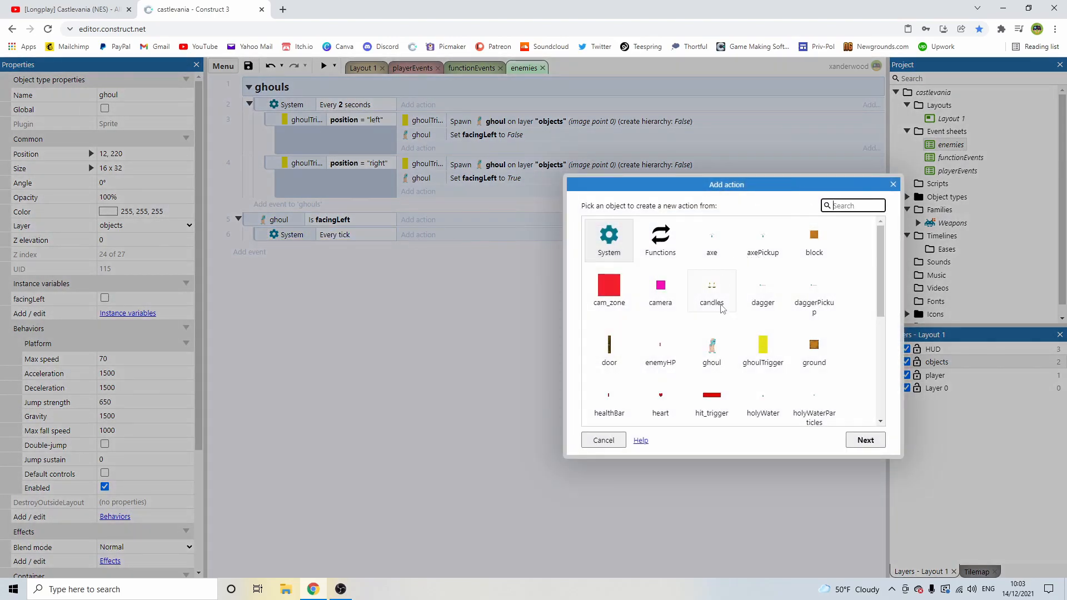
double_click(711, 351)
scroll(740, 311, "down", 3)
scroll(740, 311, "down", 5)
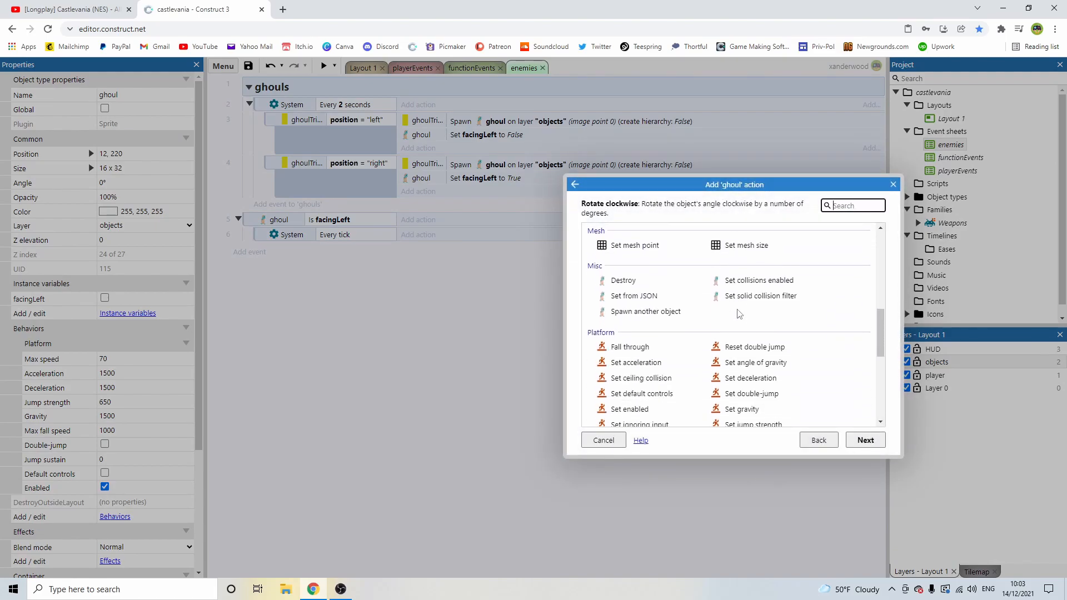
scroll(706, 334, "up", 1)
double_click(750, 356)
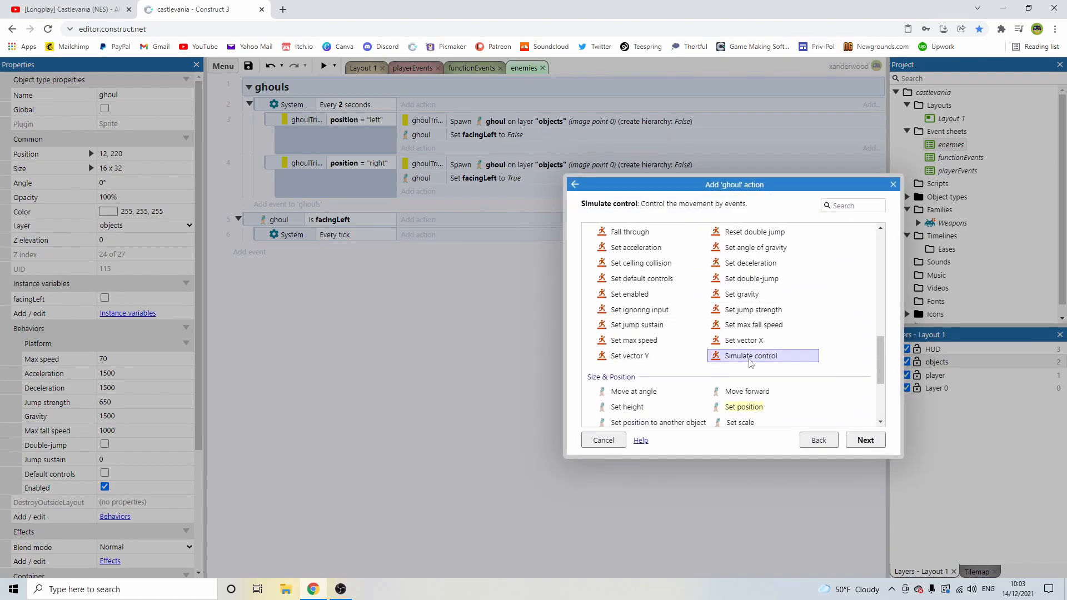
left_click(839, 463)
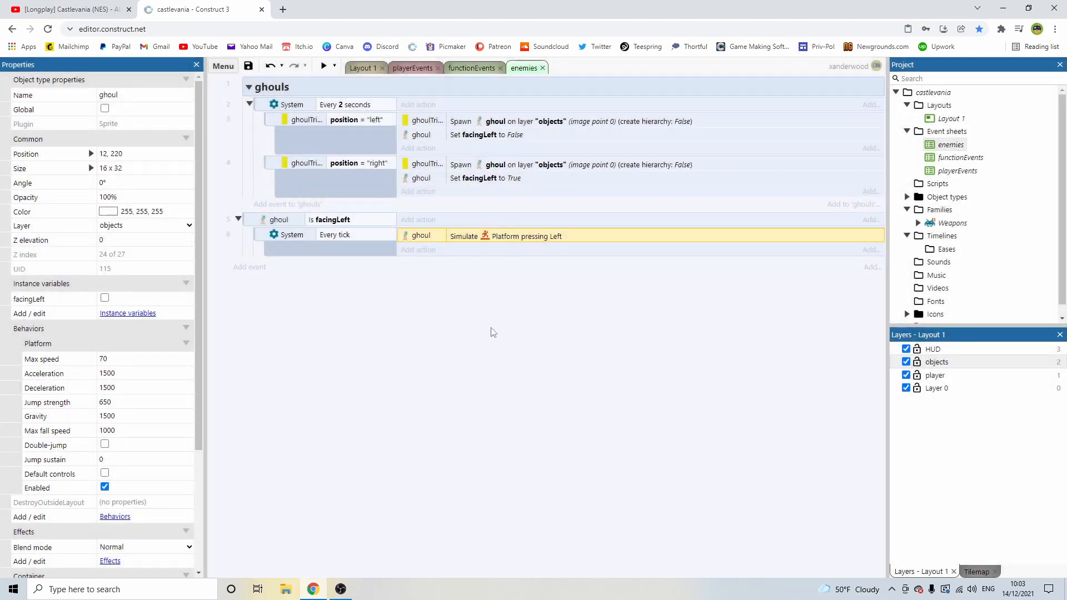
Add an Else event after the facingLeft event, copy the ghoul's Simulate control action into it, and set the copy's control to Right.
left_click(251, 222)
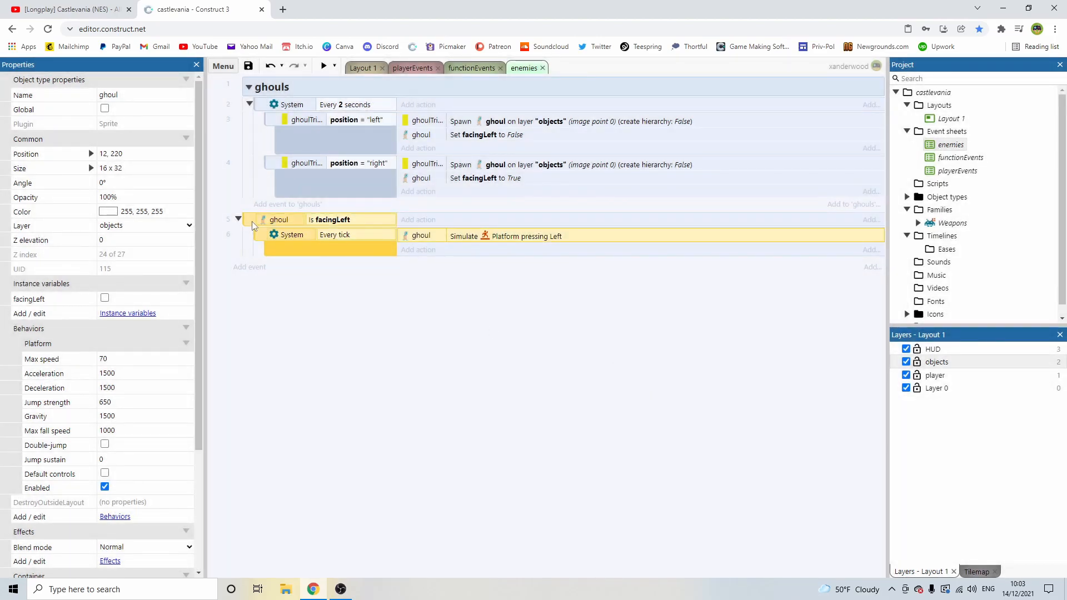
key("x")
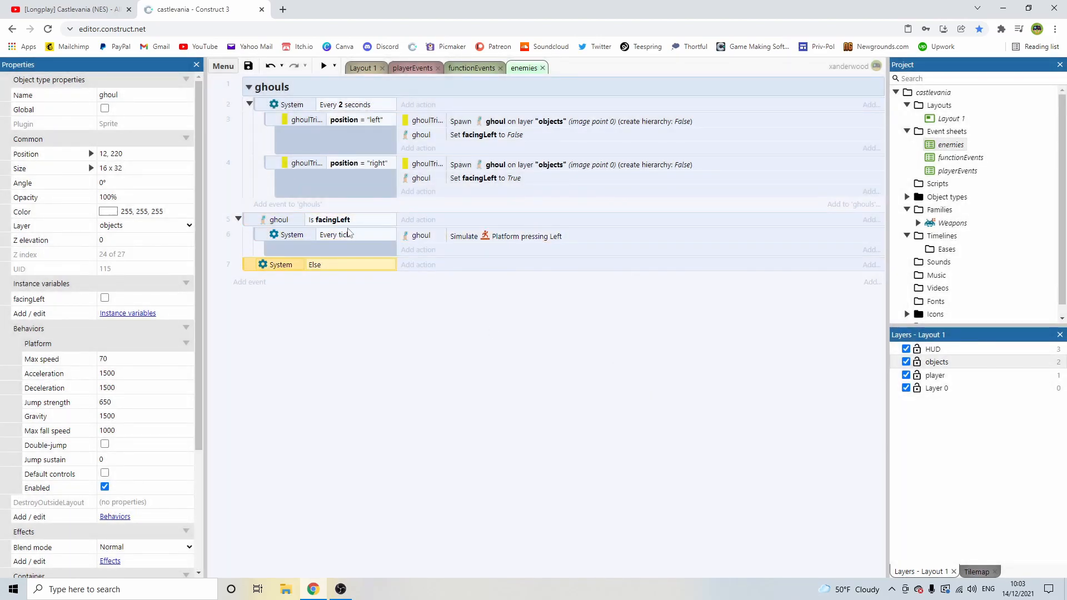
left_click_drag(470, 238, 470, 264, "ctrl")
double_click(518, 260)
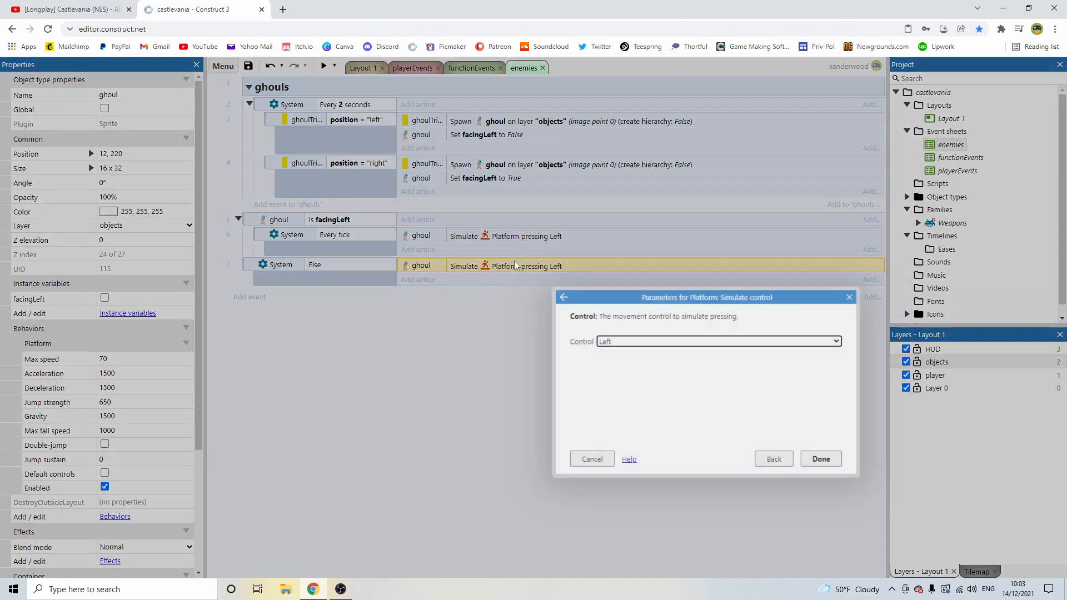
left_click(639, 341)
left_click(639, 357)
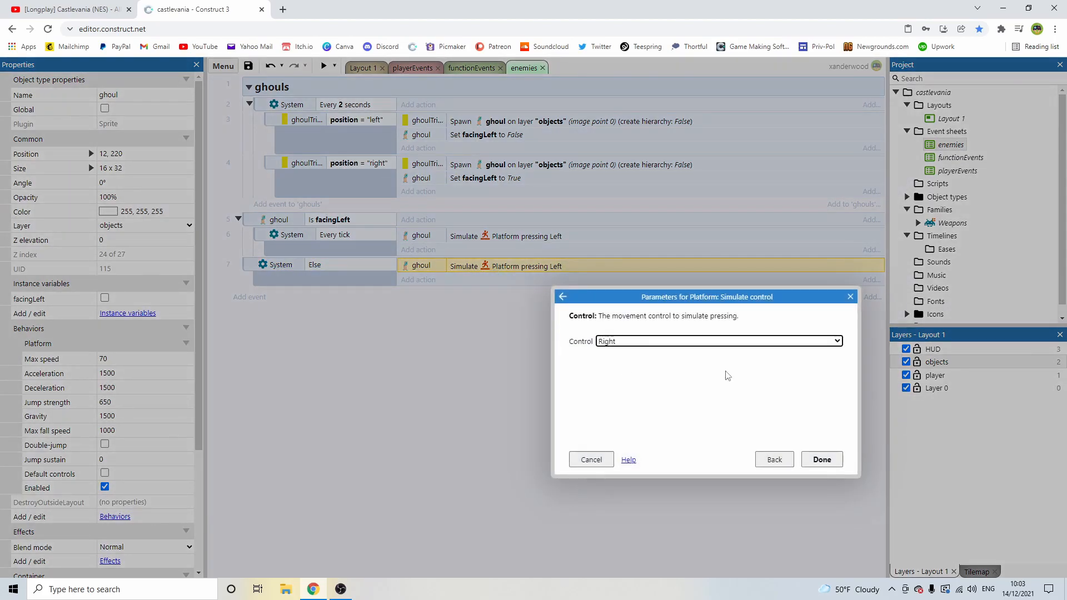
left_click(821, 459)
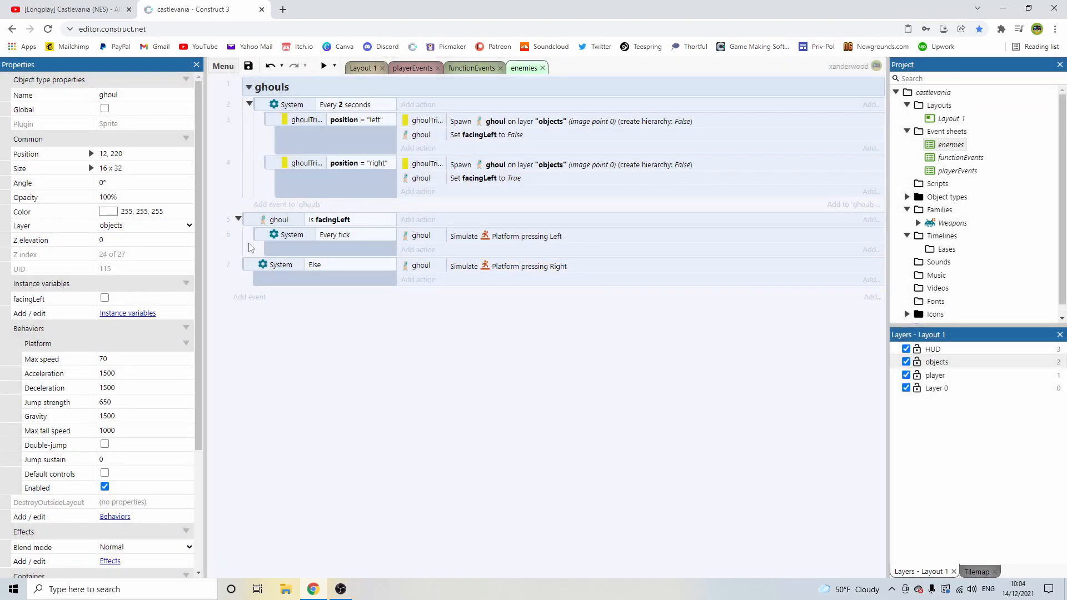
Preview the game and move and jump the player to check how the spawned ghouls walk, and close the preview.
left_click(322, 67)
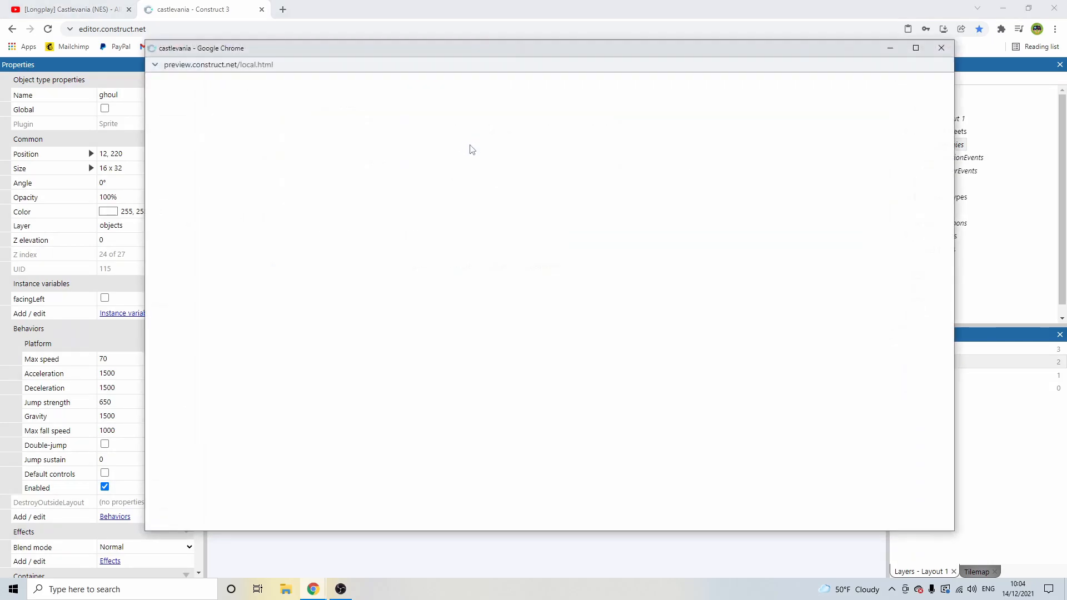
key("Right")
key("Left")
key("Right")
key("Right")
key("Up")
key("Up")
key("Up")
key("Right")
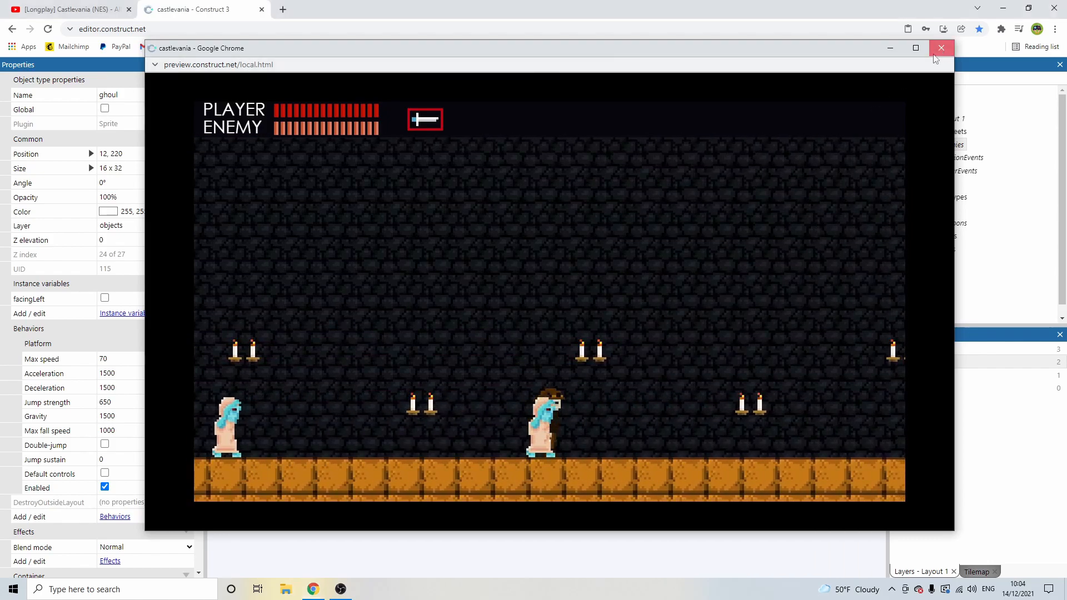
left_click(941, 48)
Add a ghoul On created event below the Else event.
left_click(251, 299)
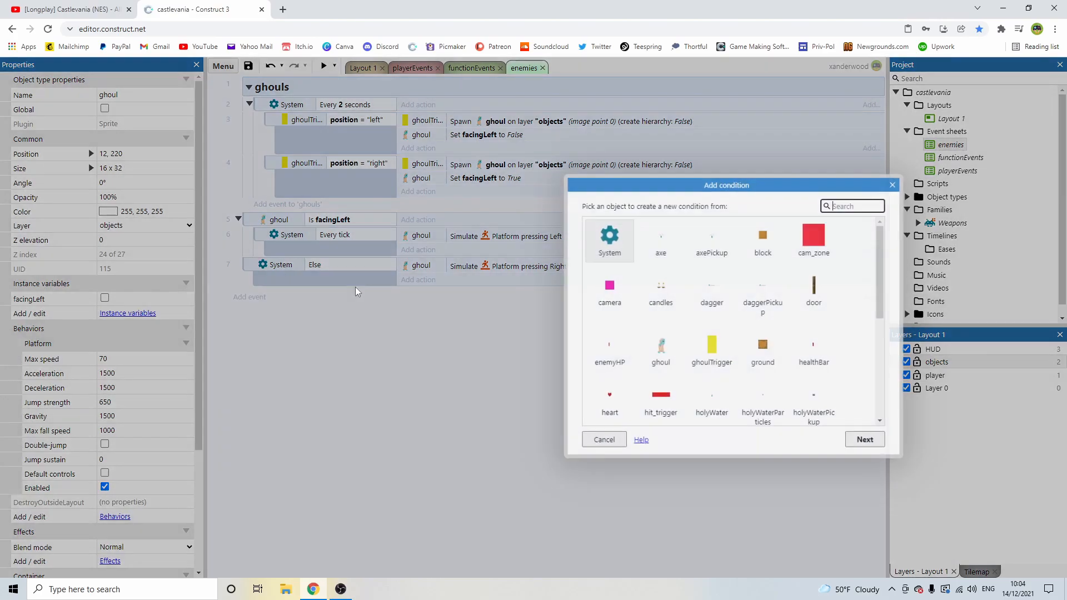
double_click(657, 347)
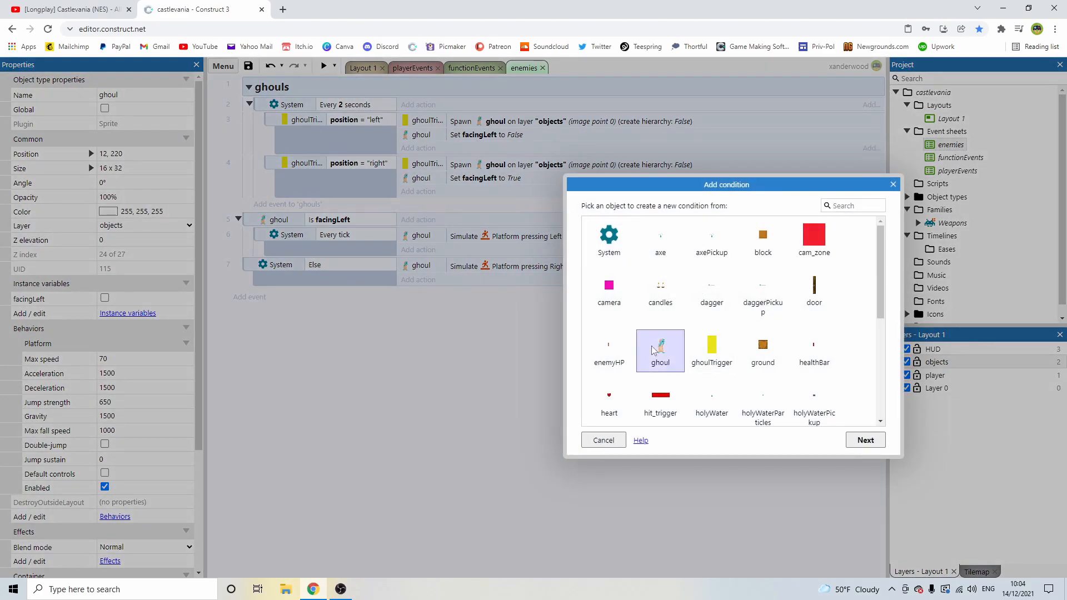
scroll(689, 329, "down", 3)
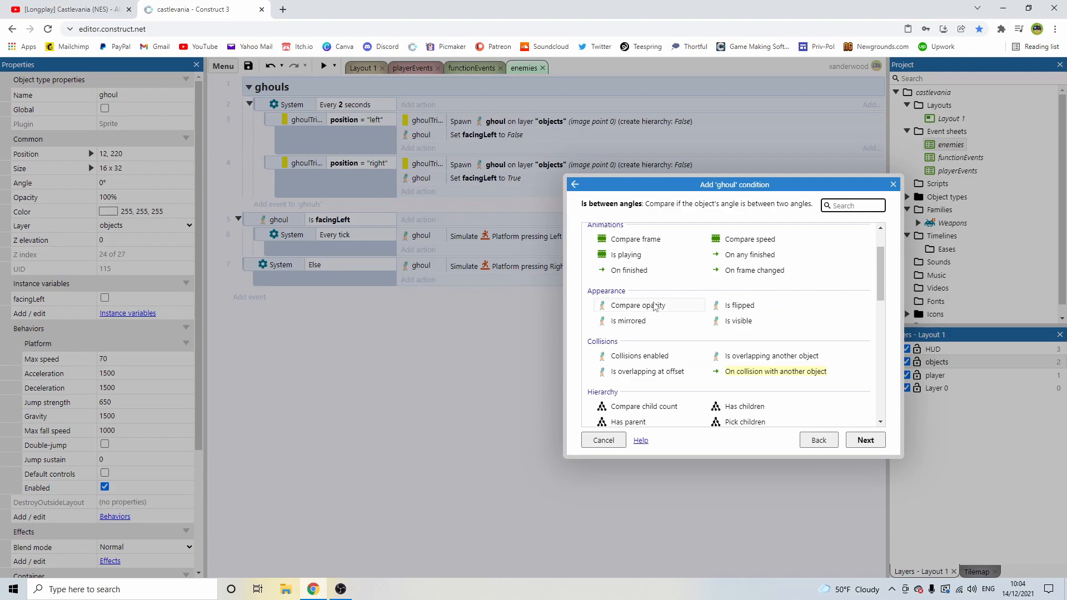
scroll(639, 314, "down", 4)
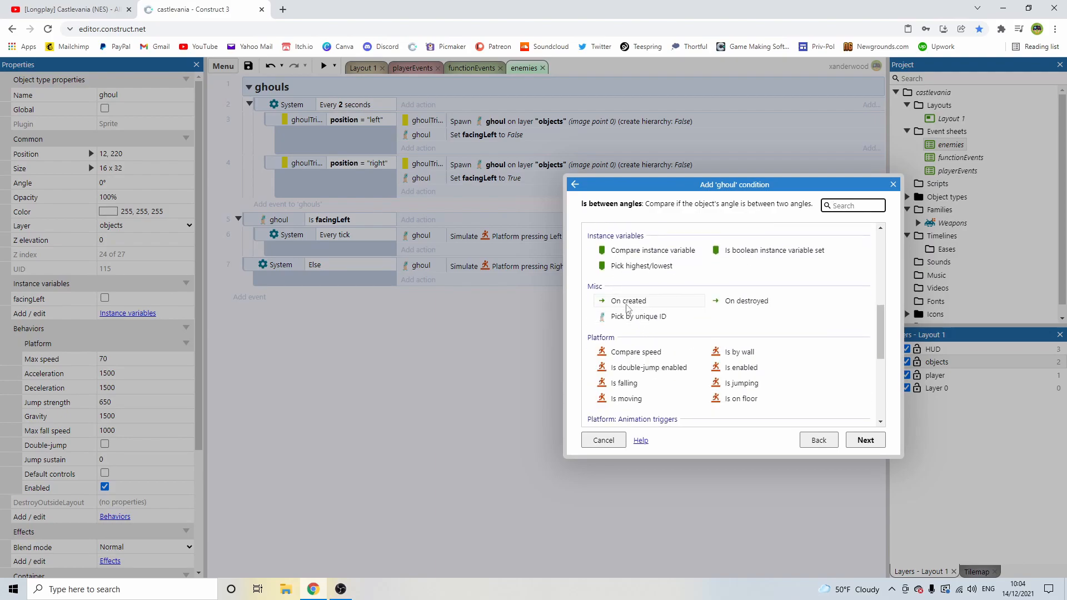
double_click(627, 302)
left_click(477, 136)
left_click(479, 178)
left_click(476, 135)
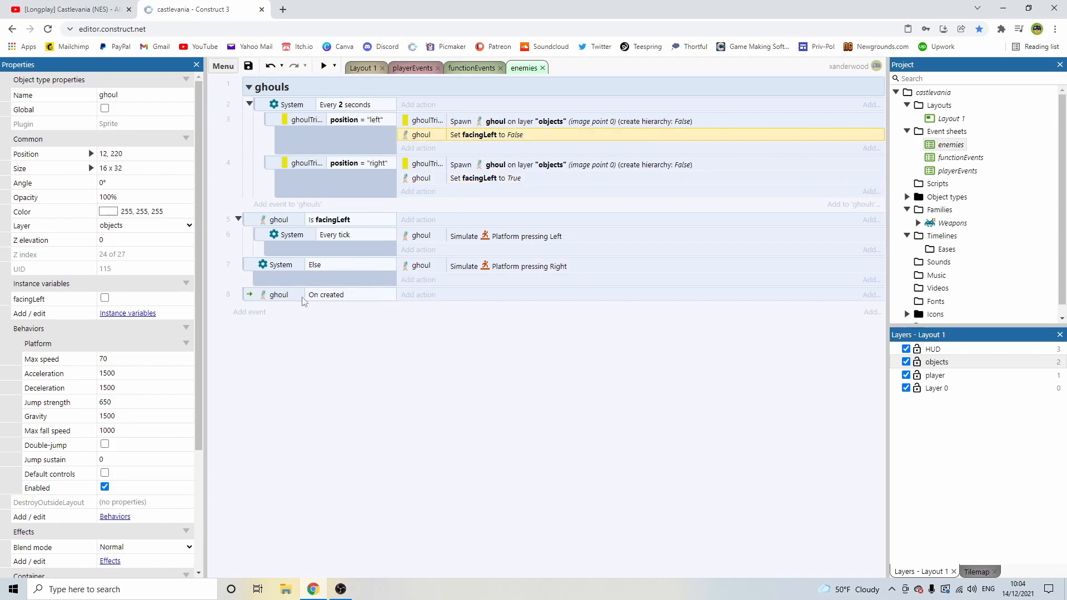
Add a sub-event under the ghoul's On created event with a Compare X condition of Less than player.X.
left_click(249, 299)
key("b")
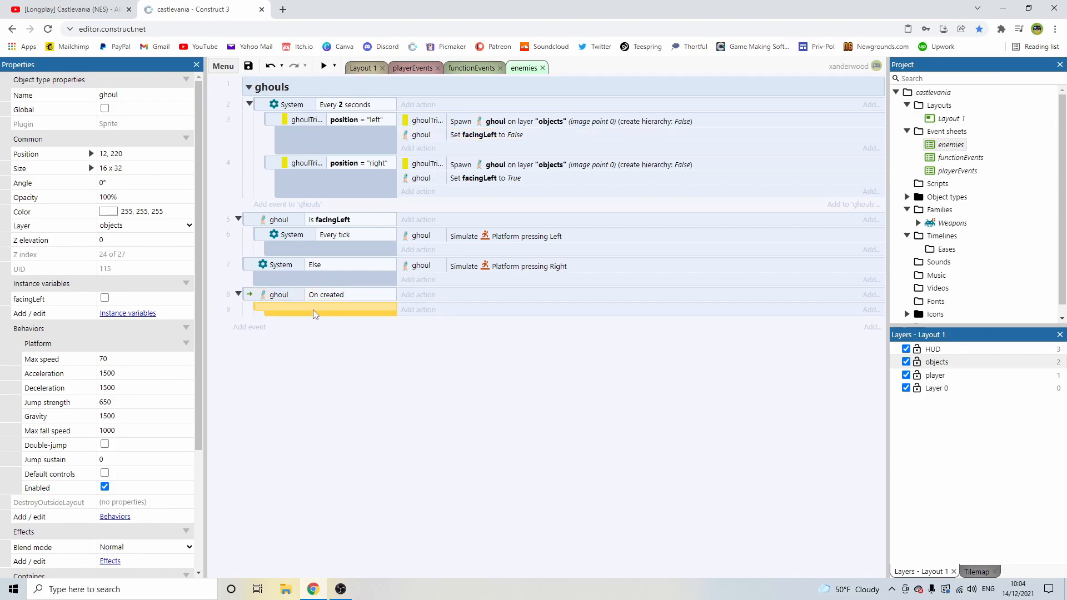
double_click(325, 316)
double_click(665, 348)
scroll(731, 292, "down", 2)
scroll(731, 291, "down", 4)
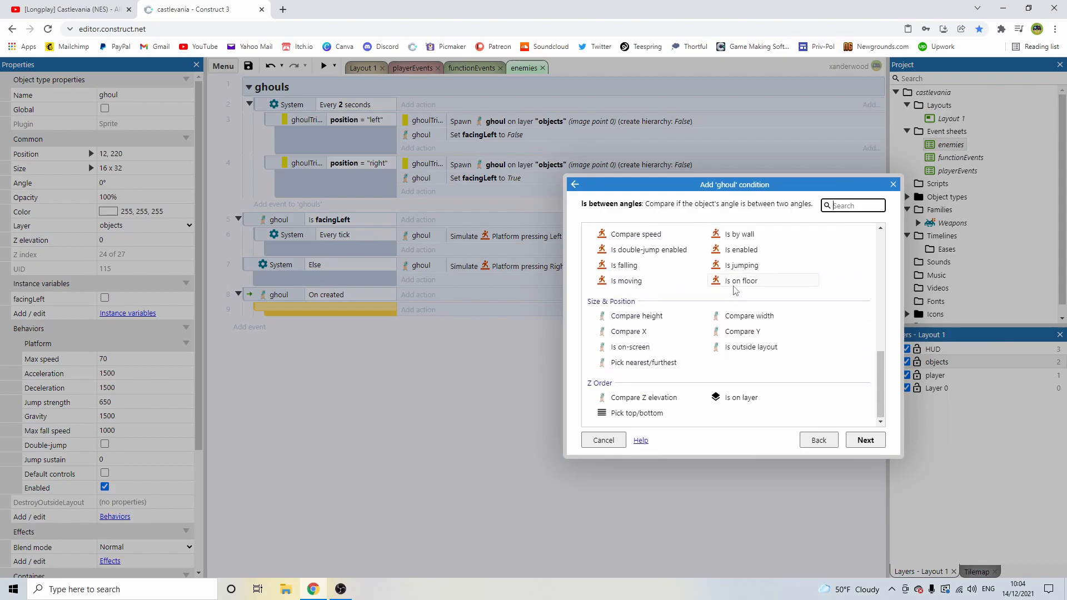
double_click(658, 332)
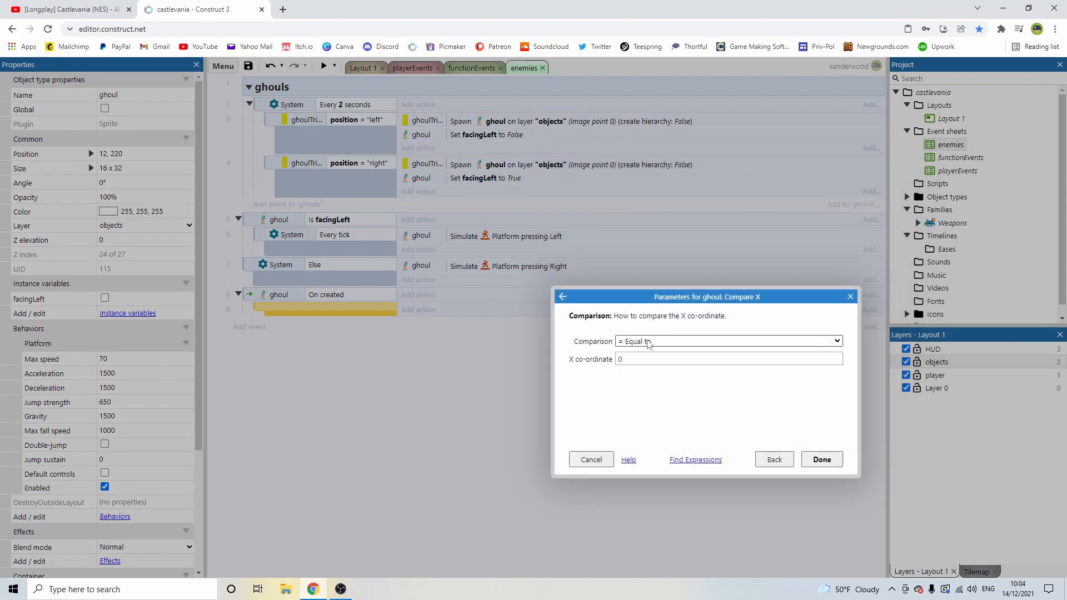
left_click(657, 341)
left_click(634, 373)
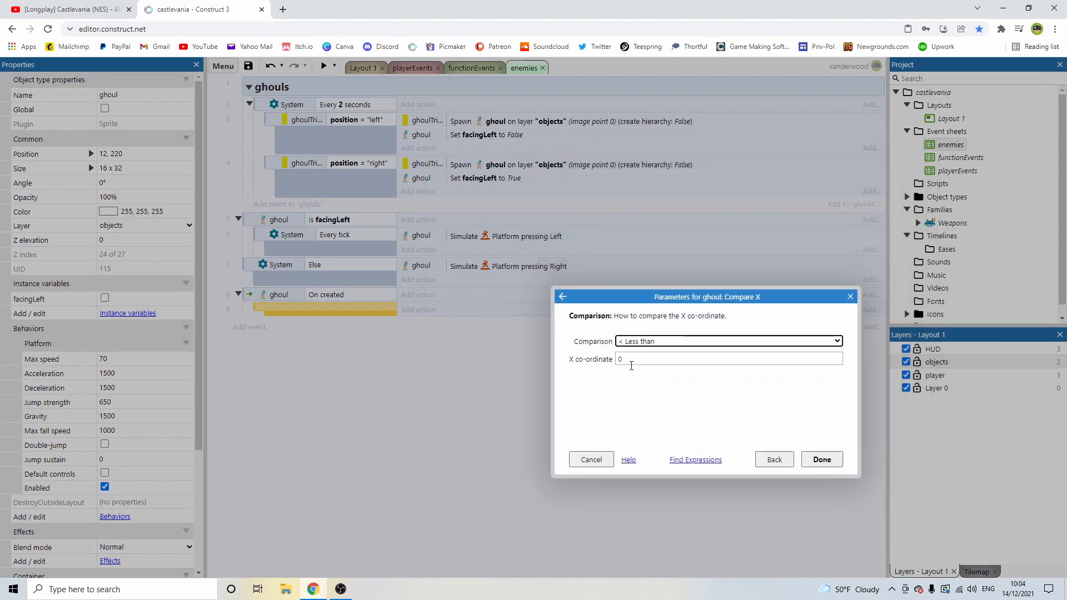
key("Tab")
type("player.X")
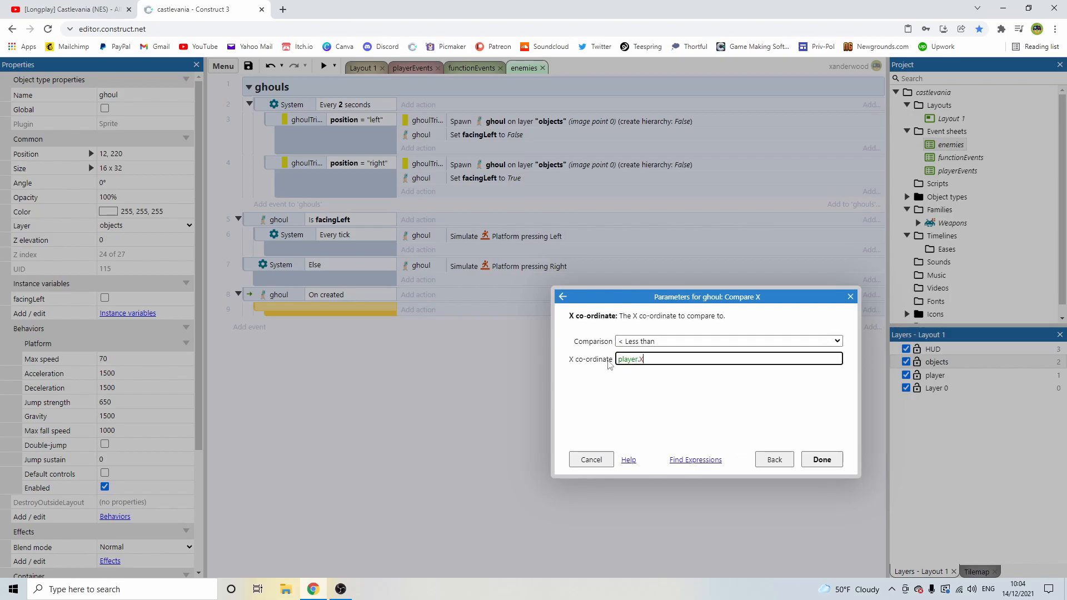
key("Tab")
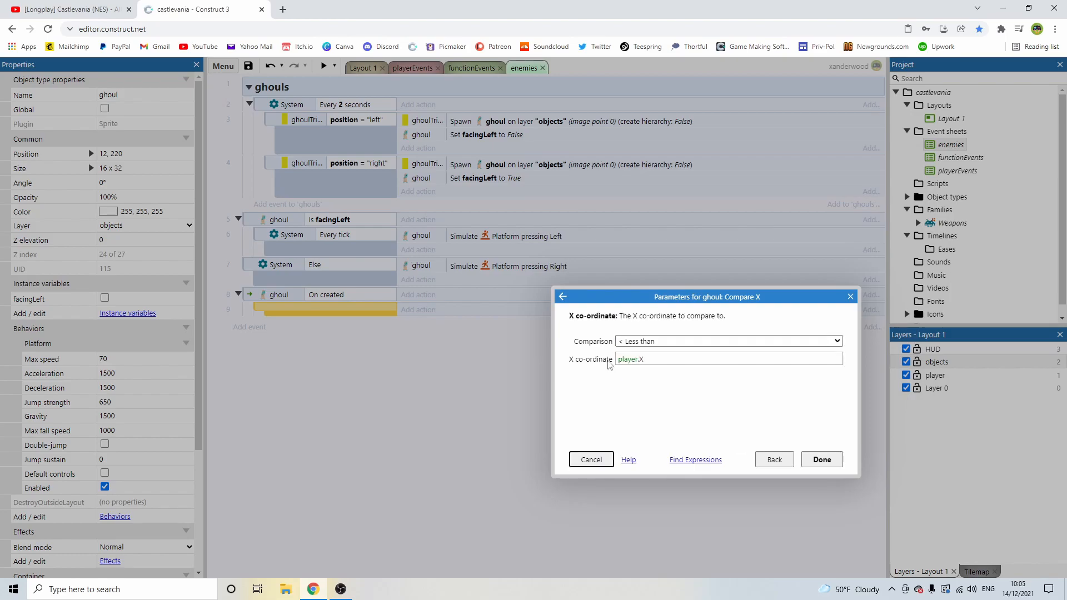
left_click(820, 461)
Add a second sub-event under On created with a copy of the ghoul's Compare X condition, changed to Greater than player.X.
left_click(245, 299)
key("b")
left_click_drag(337, 309, 340, 325, "ctrl")
double_click(340, 325)
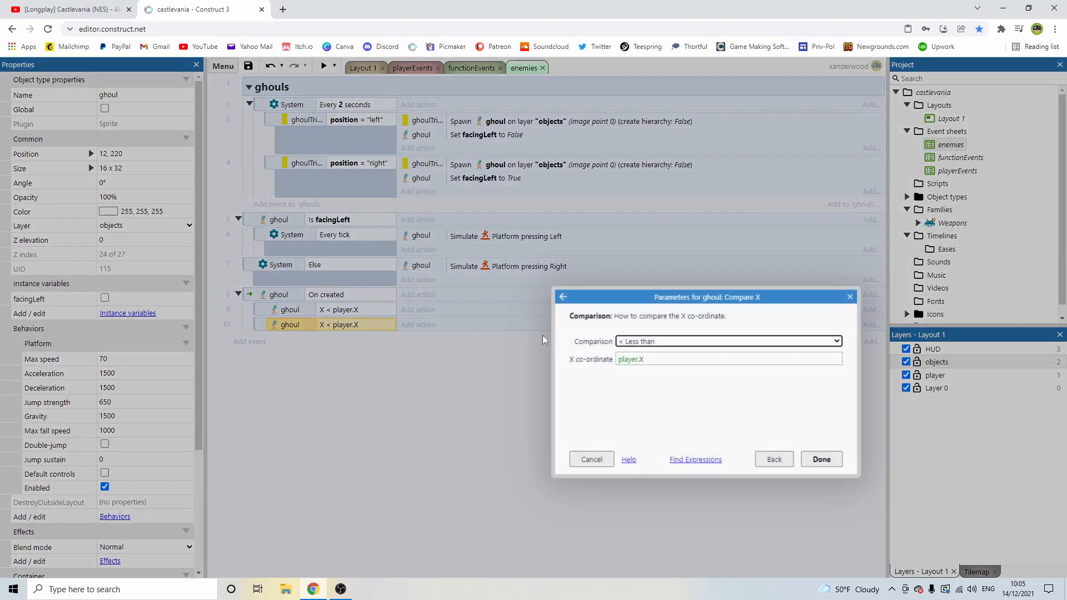
left_click(663, 344)
left_click(656, 395)
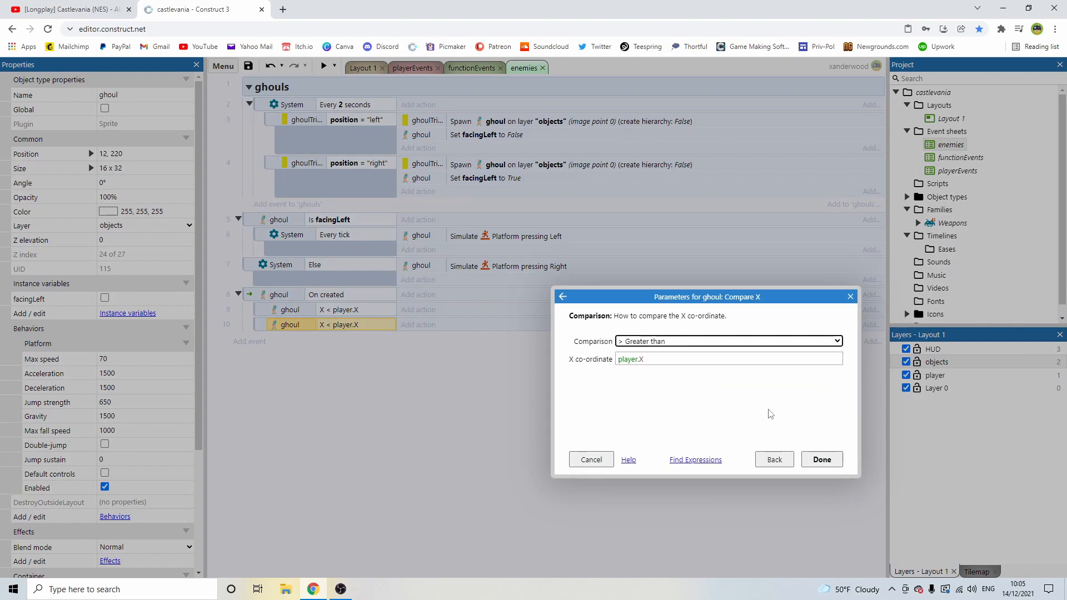
left_click(822, 460)
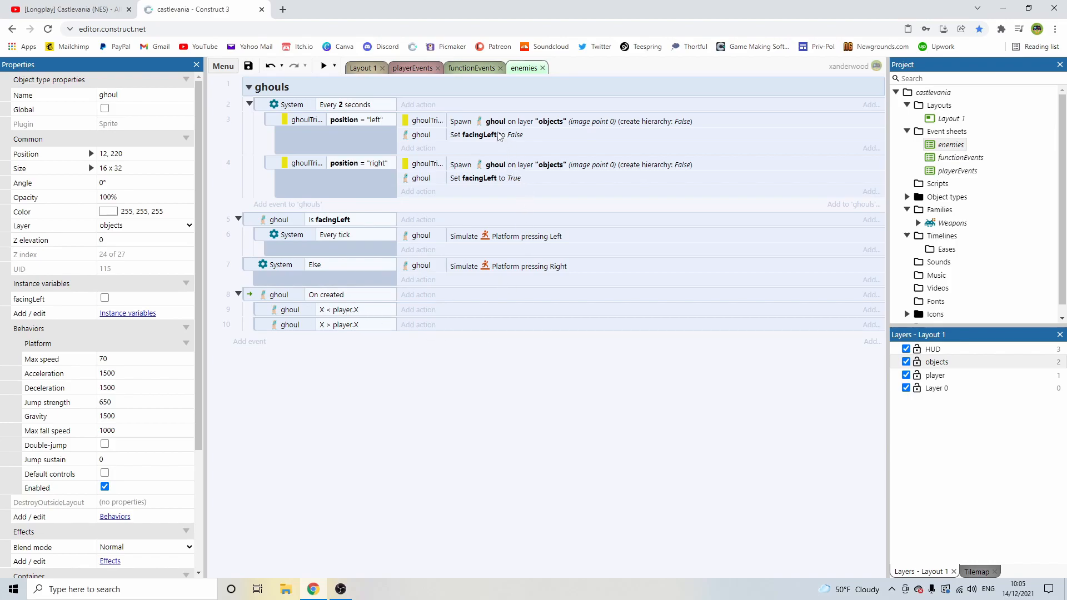
Move the Set facingLeft to False action into the X < player.X sub-event and the Set facingLeft to True action into X > player.X.
left_click_drag(502, 139, 504, 309)
left_click(504, 166)
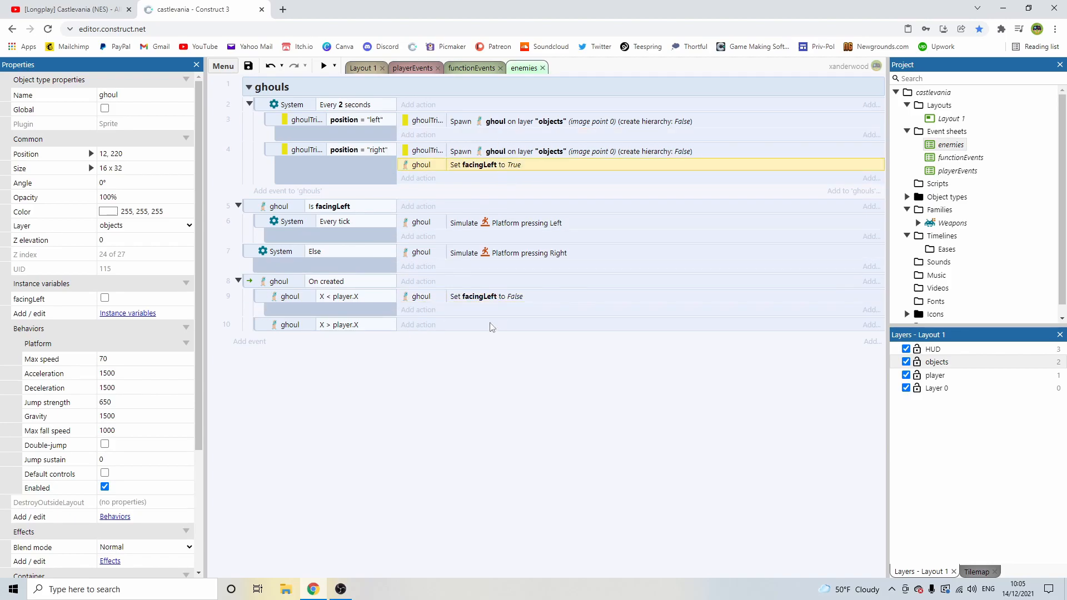
left_click_drag(502, 167, 496, 326)
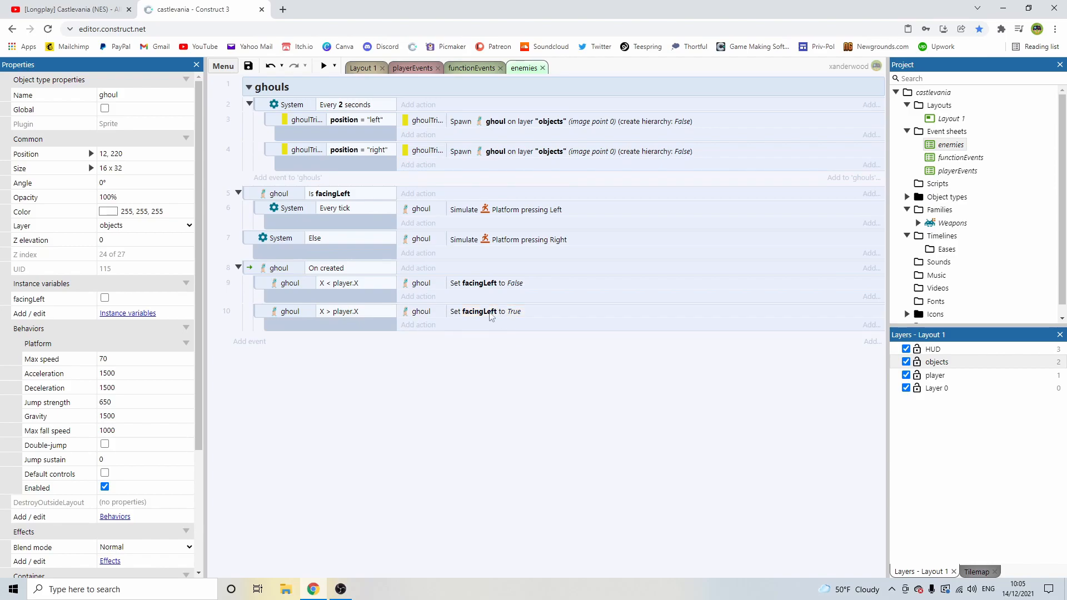
Add a ghoul Set mirrored action with the Mirrored state to the X > player.X sub-event.
left_click(414, 331)
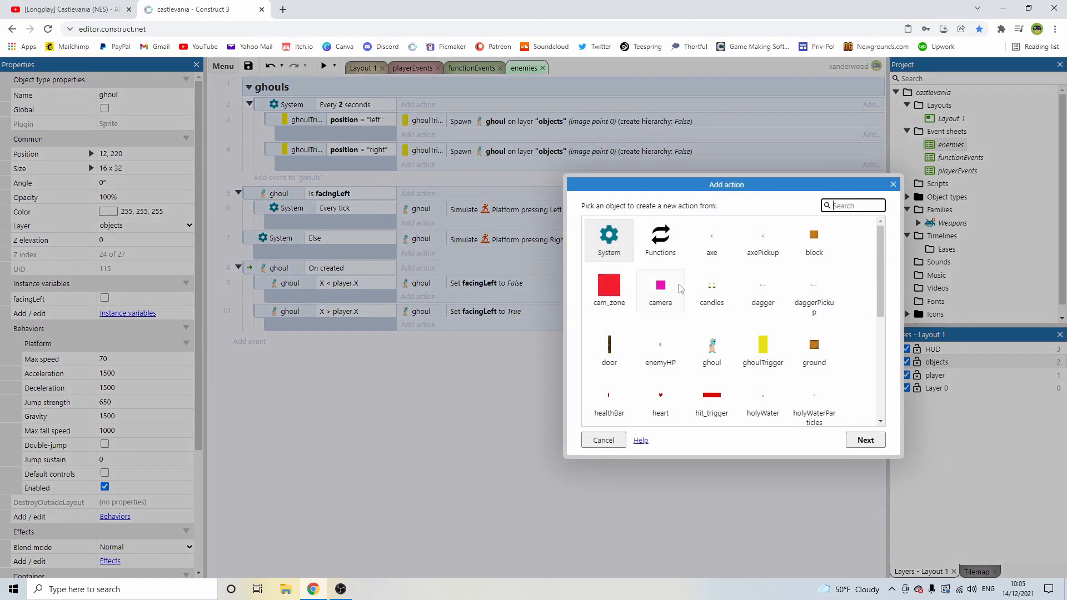
double_click(711, 347)
scroll(720, 352, "down", 1)
double_click(730, 352)
left_click(823, 460)
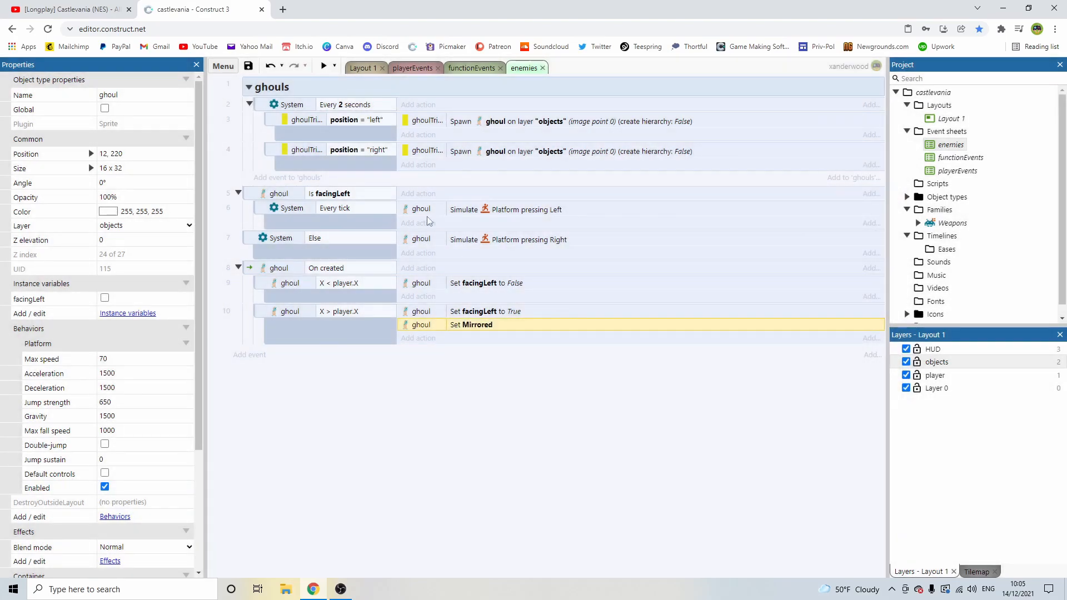
Preview the game, moving, jumping and attacking with the player, to check the ghouls' movement and facing direction.
left_click(323, 65)
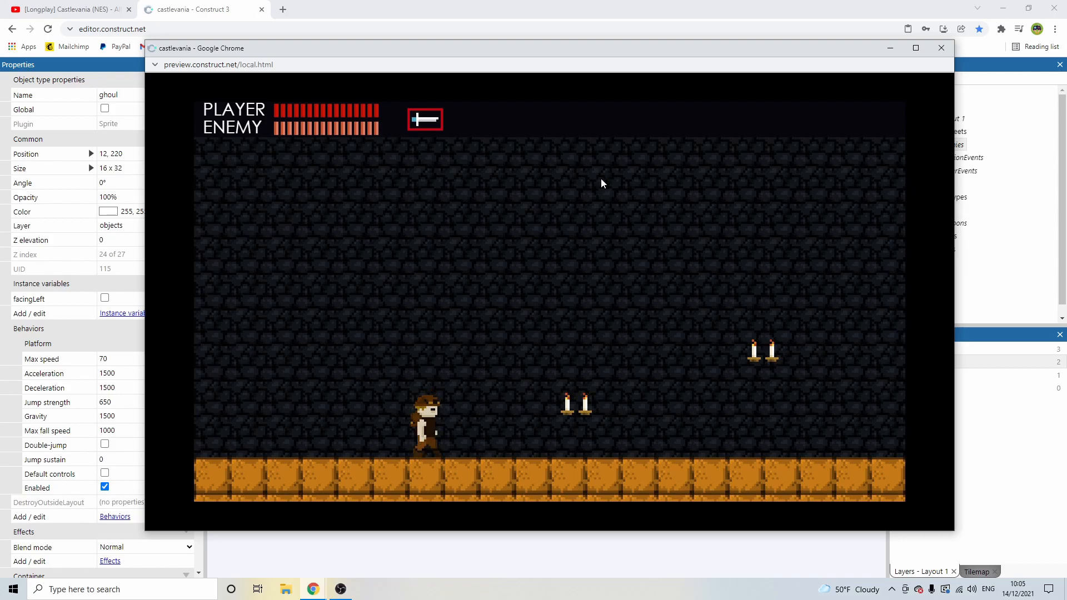
key("Left")
key("Right")
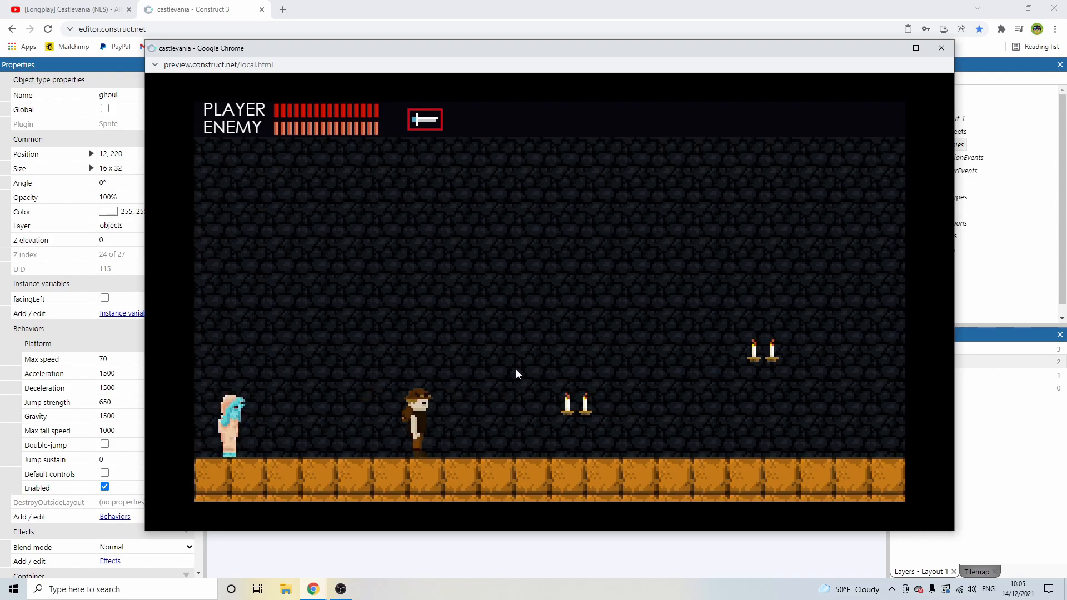
key("space")
key("Right")
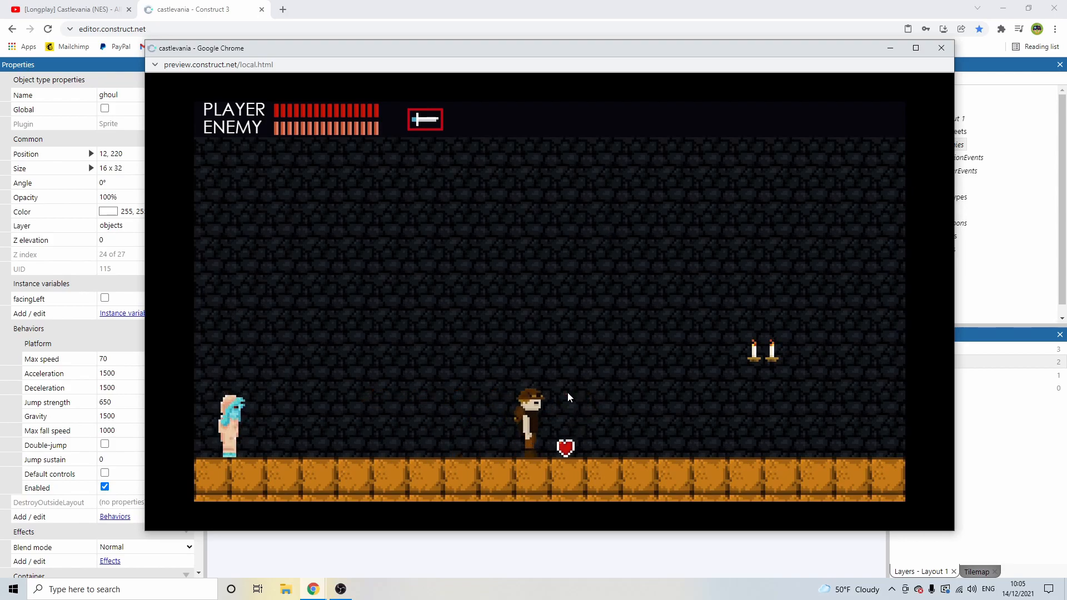
key("Left")
key("Right")
key("Up")
key("Left")
key("space")
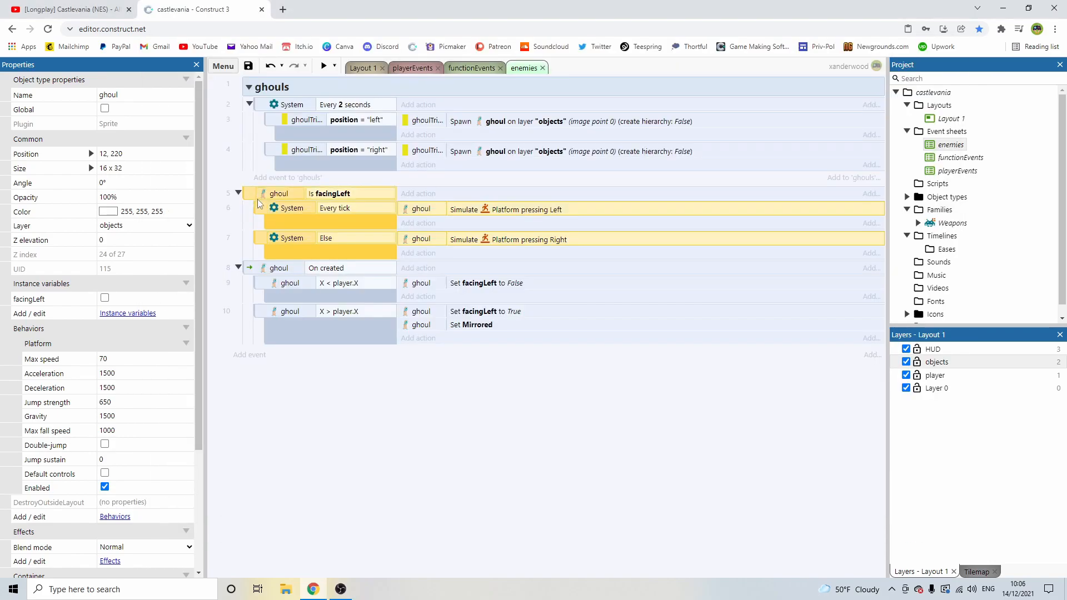
Duplicate the ghoul Is facingLeft event, delete the original's Else sub-event and invert the duplicate's condition.
left_click(262, 238)
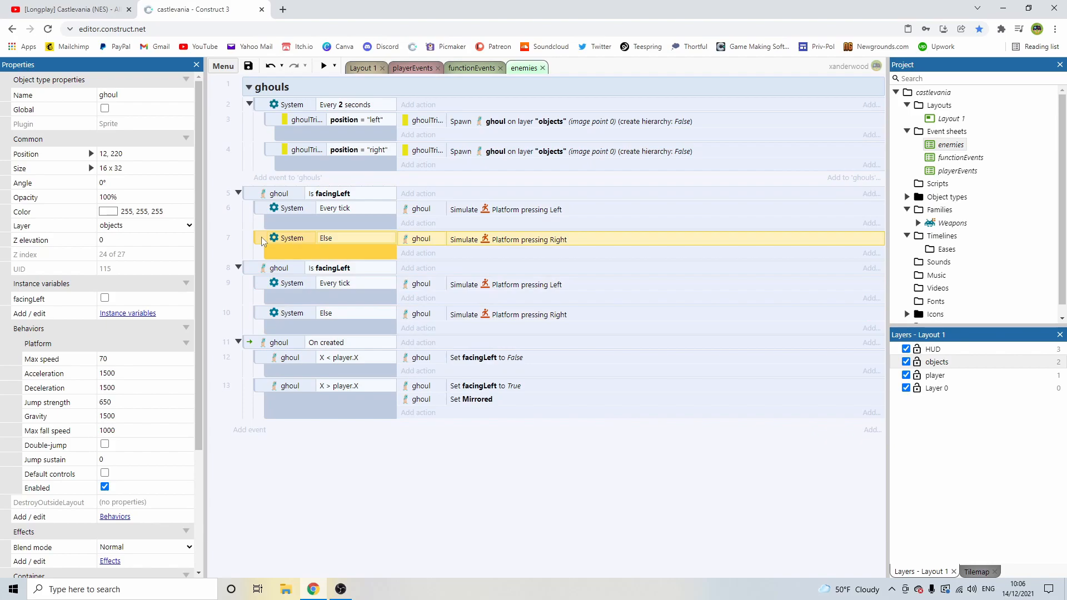
key("Delete")
double_click(337, 239)
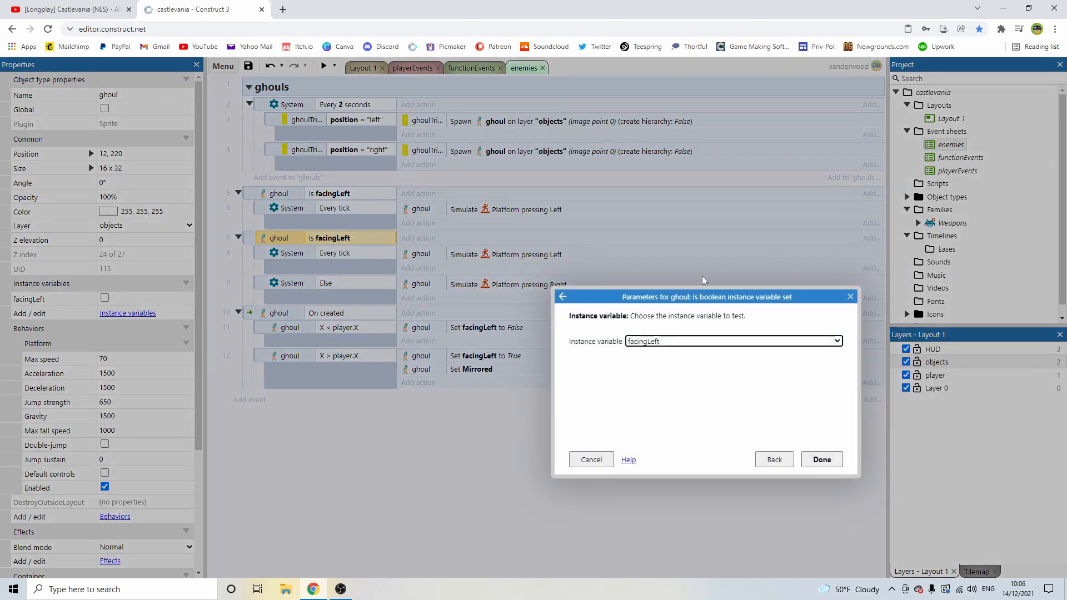
left_click(848, 298)
key("i")
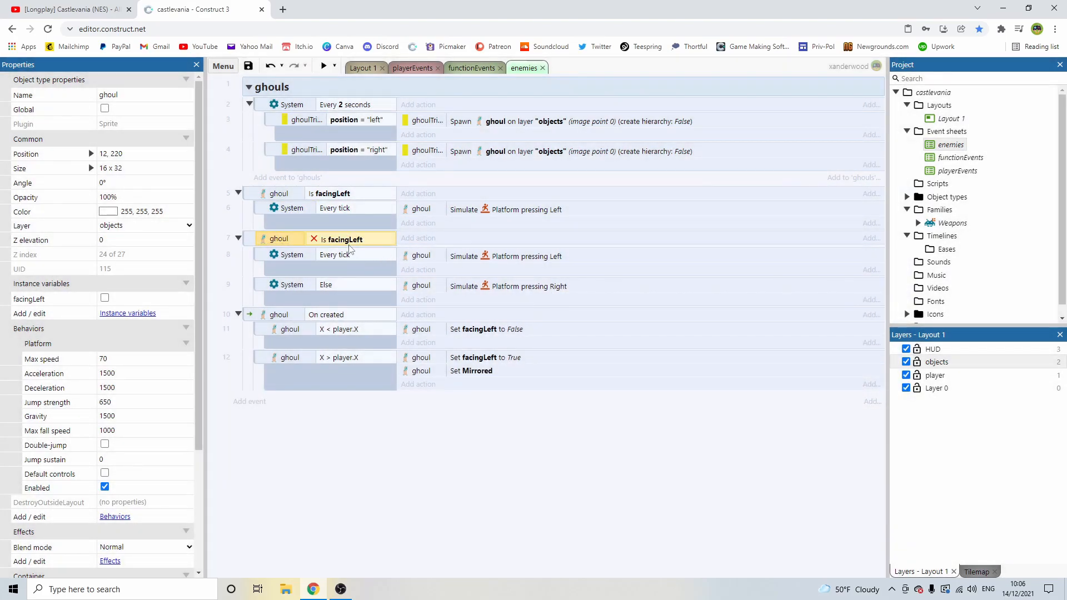
In the inverted facingLeft event, replace the Every tick action with Simulate Platform pressing Right from Else, then delete the Else sub-event.
left_click(523, 257)
key("Delete")
left_click_drag(522, 271, 514, 255)
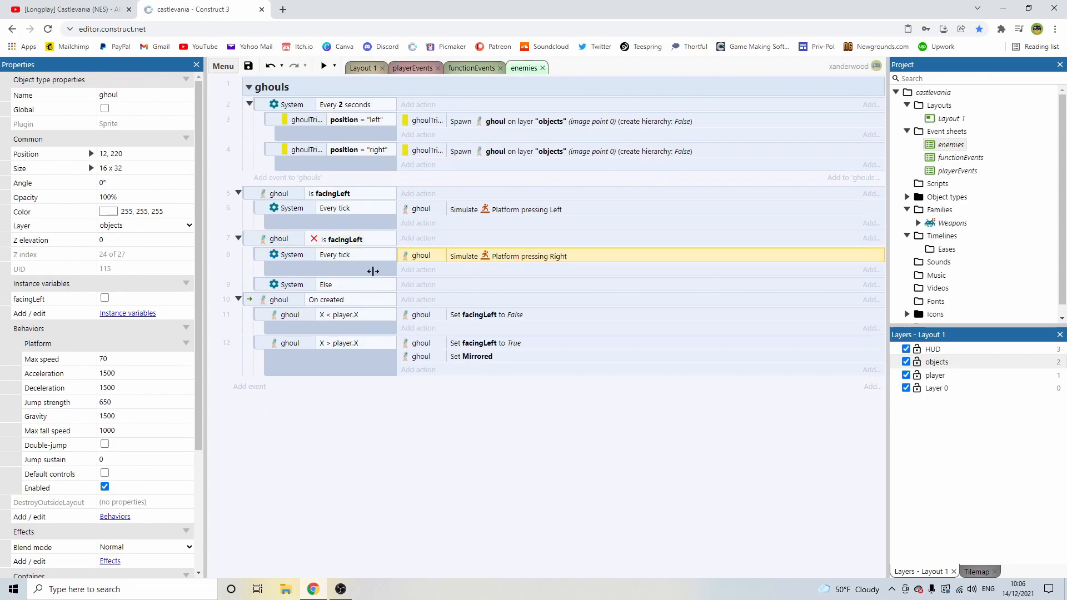
left_click(259, 283)
key("Delete")
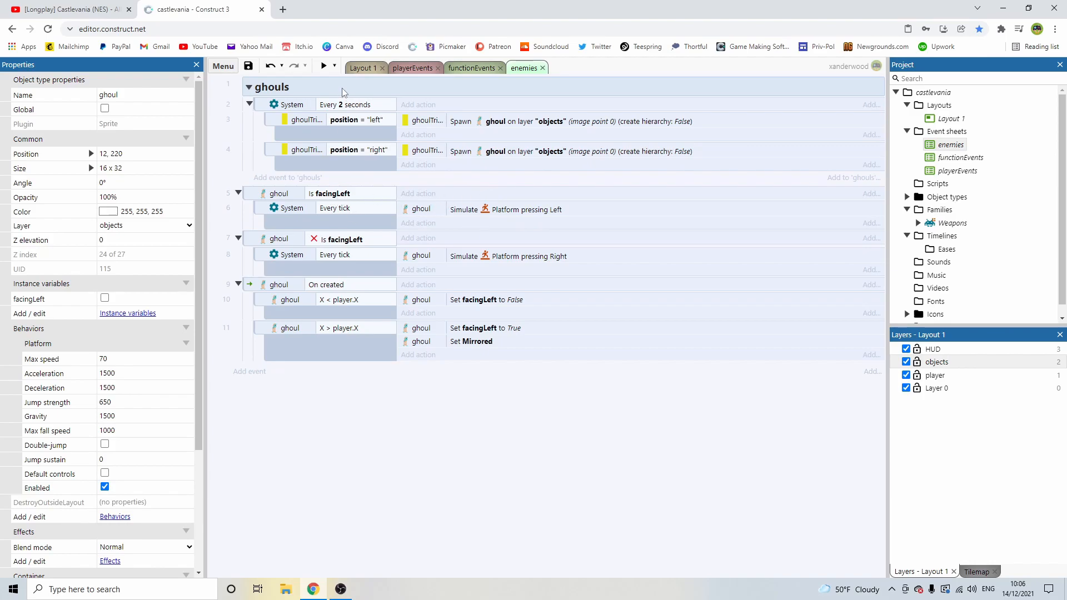
Preview the game, moving and jumping among the ghouls to check that they walk in both directions, then close the preview.
left_click(324, 67)
key("Left")
key("Right")
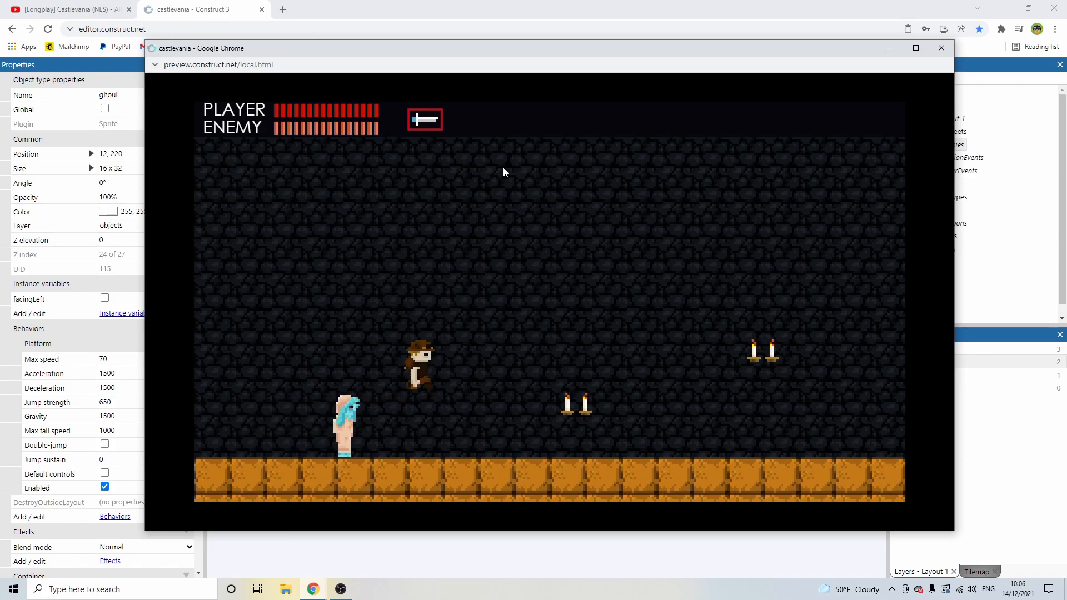
key("space")
key("Right")
key("Up")
key("Up")
key("Left")
key("space")
key("Right")
key("space")
key("Left")
key("space")
key("Right")
key("Up")
key("Left")
key("Up")
key("Right")
key("Up")
key("Left")
key("Up")
key("Right")
key("Up")
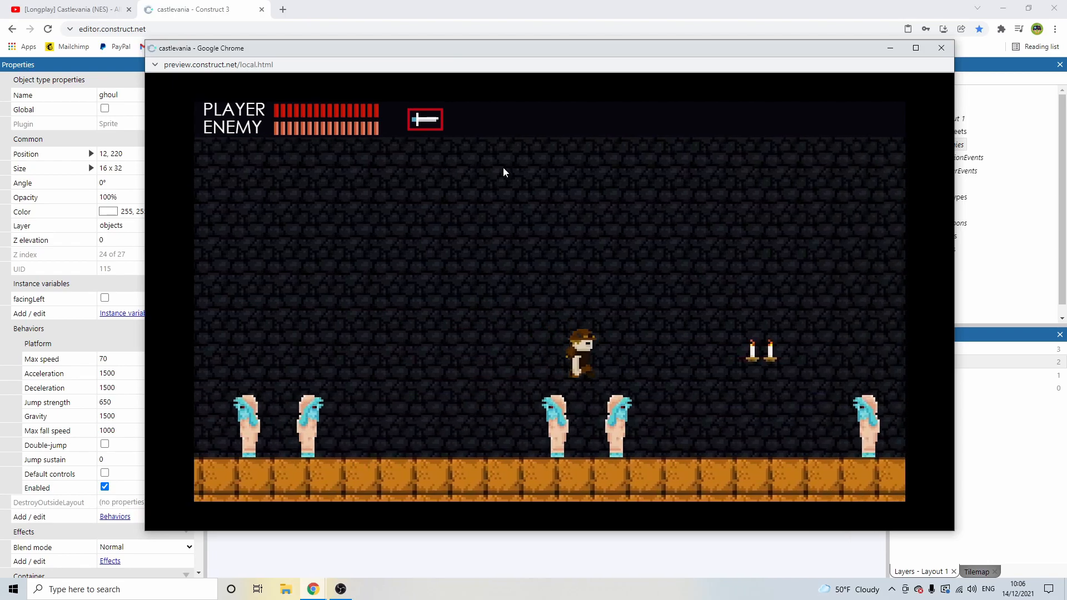
key("Left")
key("Right")
key("Left")
key("Up")
key("Right")
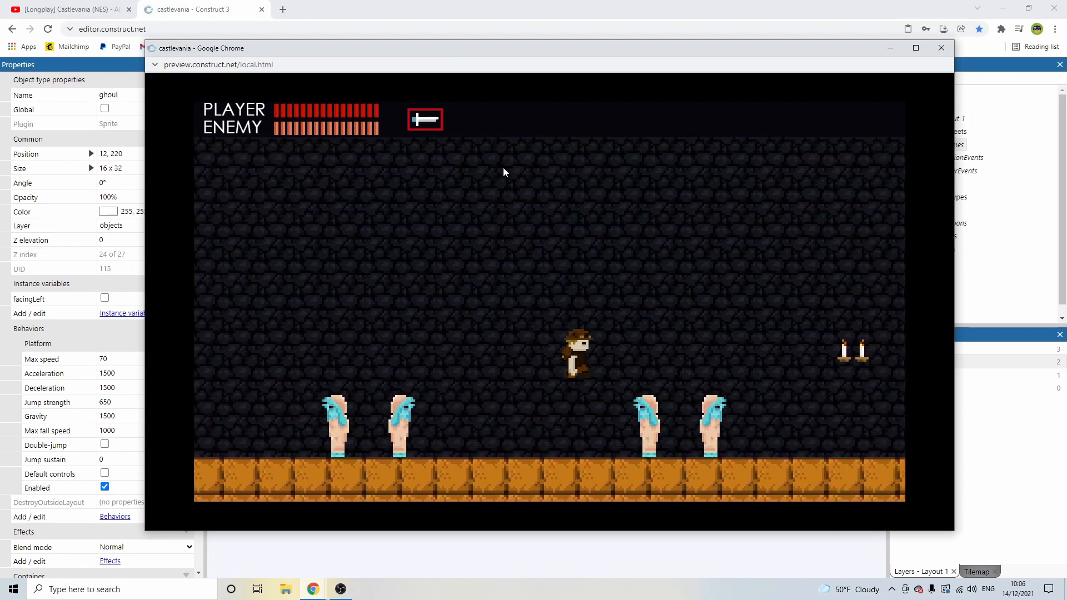
key("Up")
key("Left")
key("space")
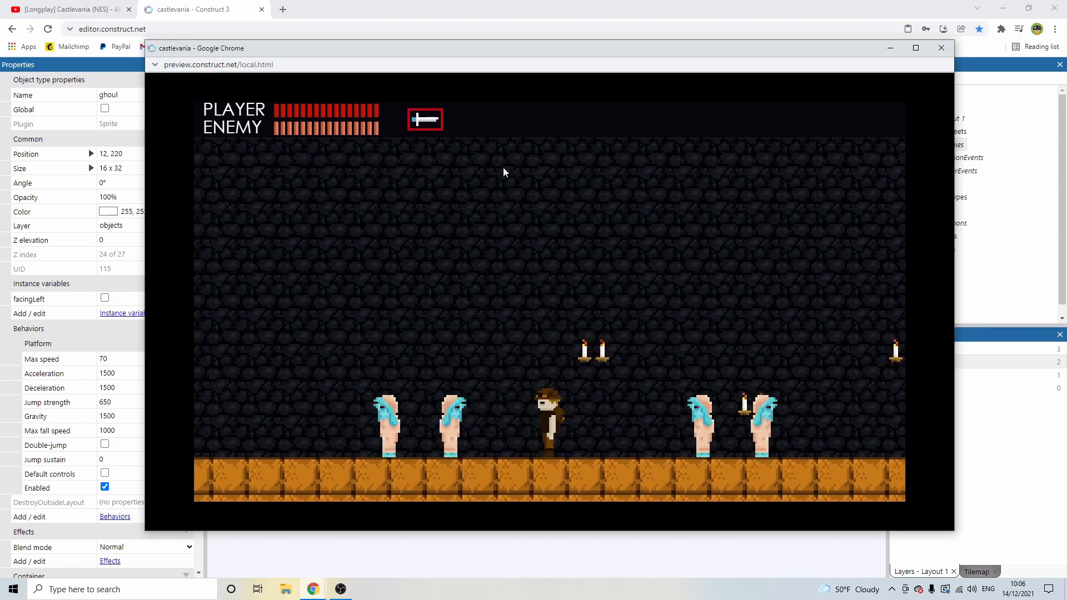
left_click(941, 48)
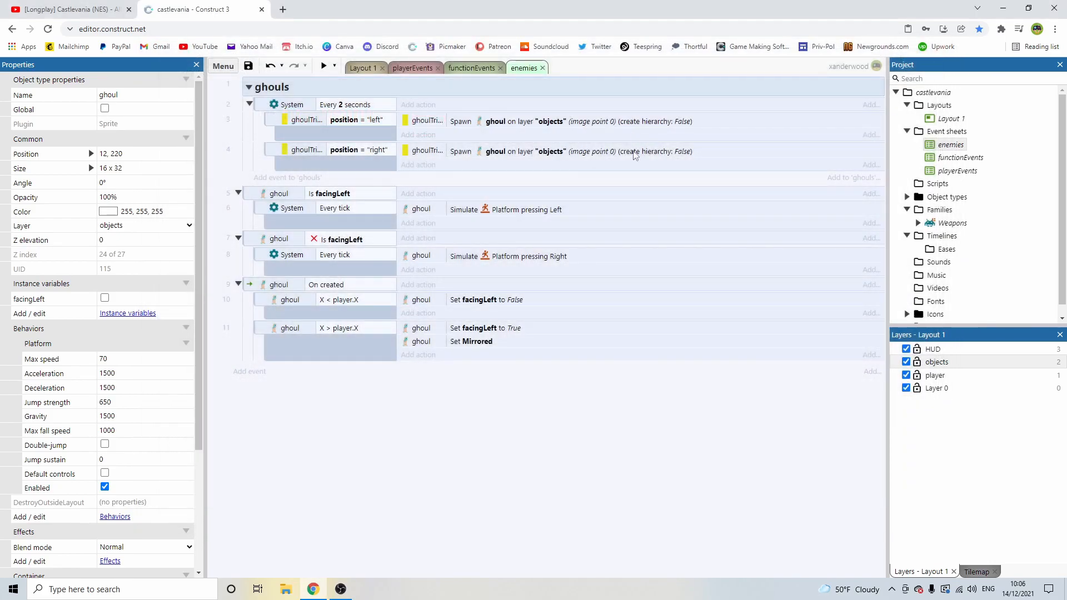
Clone the object type of the ghoulTrigger whose position variable is "right" in Layout 1.
key("ctrl+z")
left_click_drag(674, 363, 677, 392)
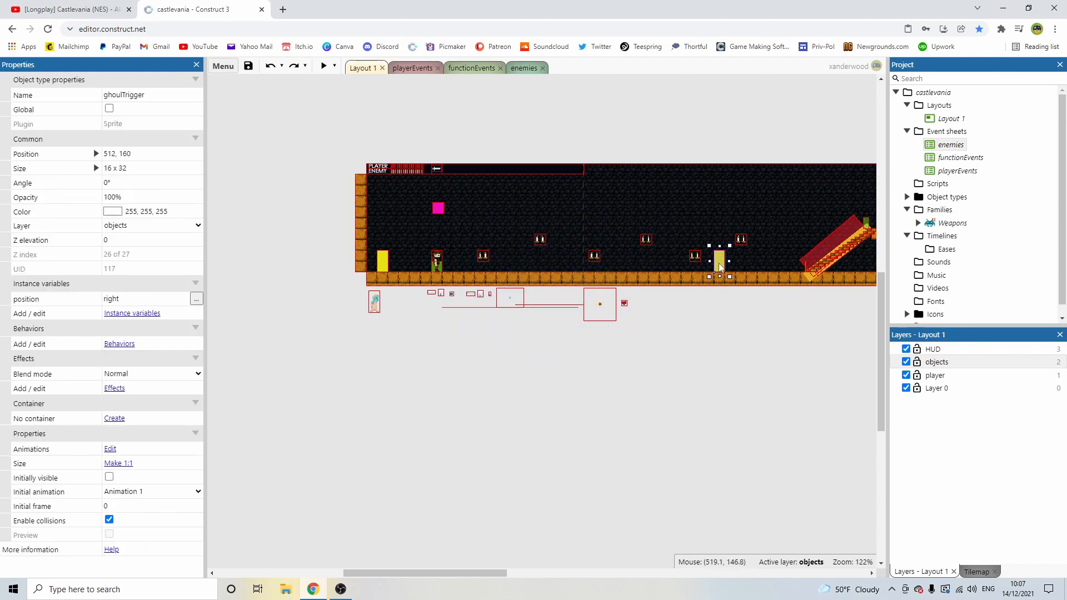
right_click(802, 265)
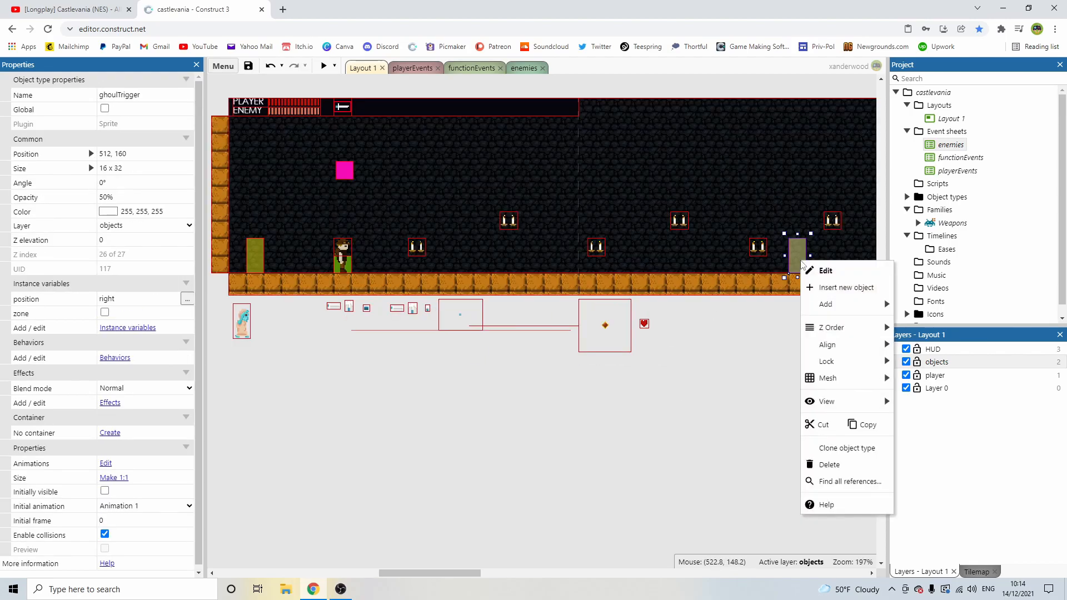
left_click(853, 447)
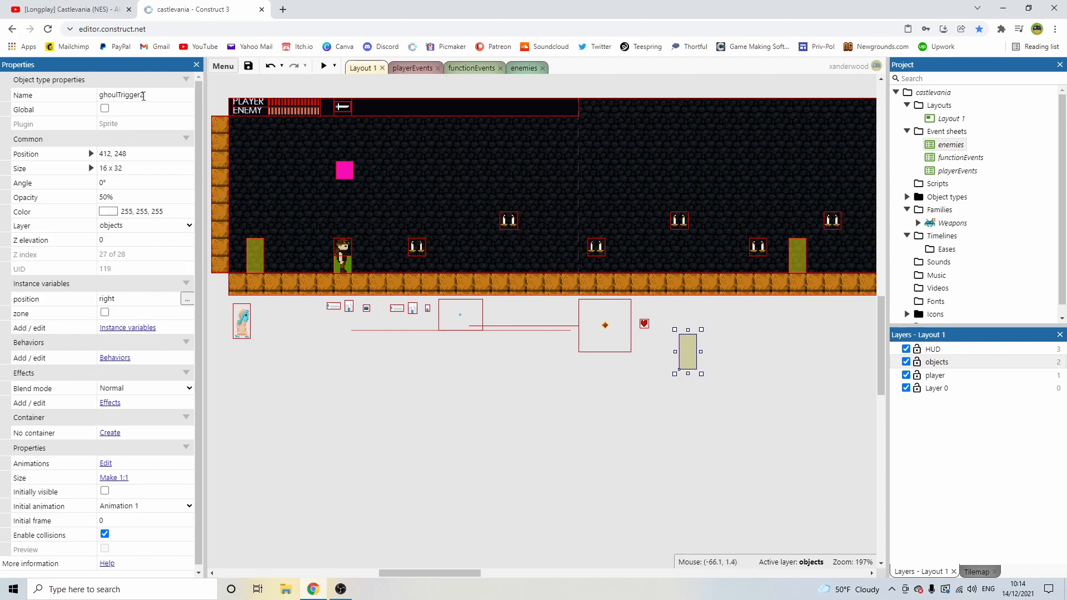
Place the cloned trigger on the floor just past the player at 144, 160 and resize it to 192 x 76.
left_click_drag(672, 352, 450, 269)
left_click_drag(502, 234, 499, 186)
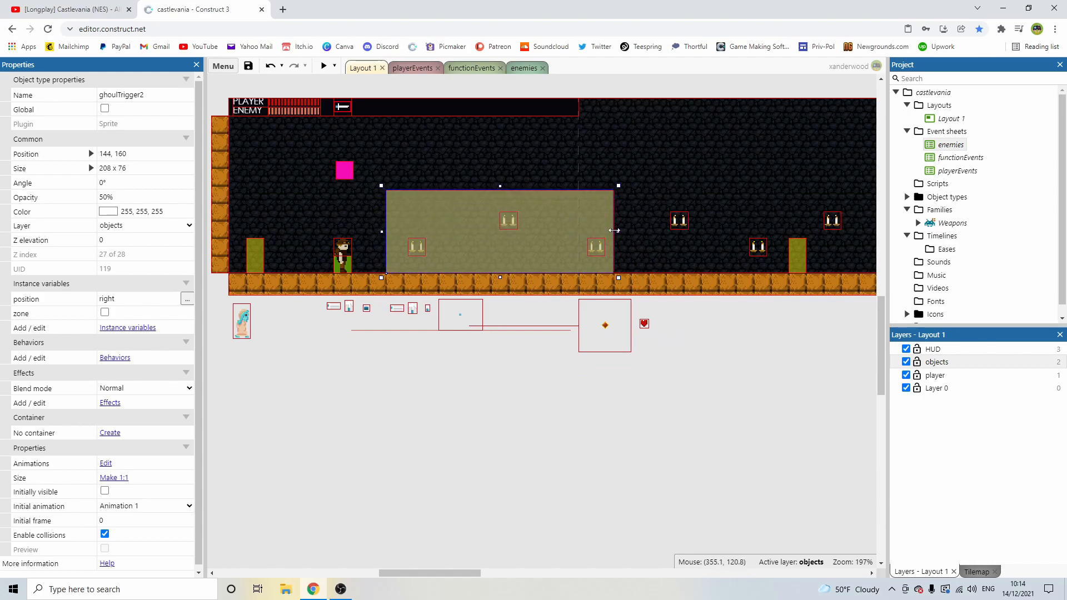
left_click_drag(610, 229, 581, 231)
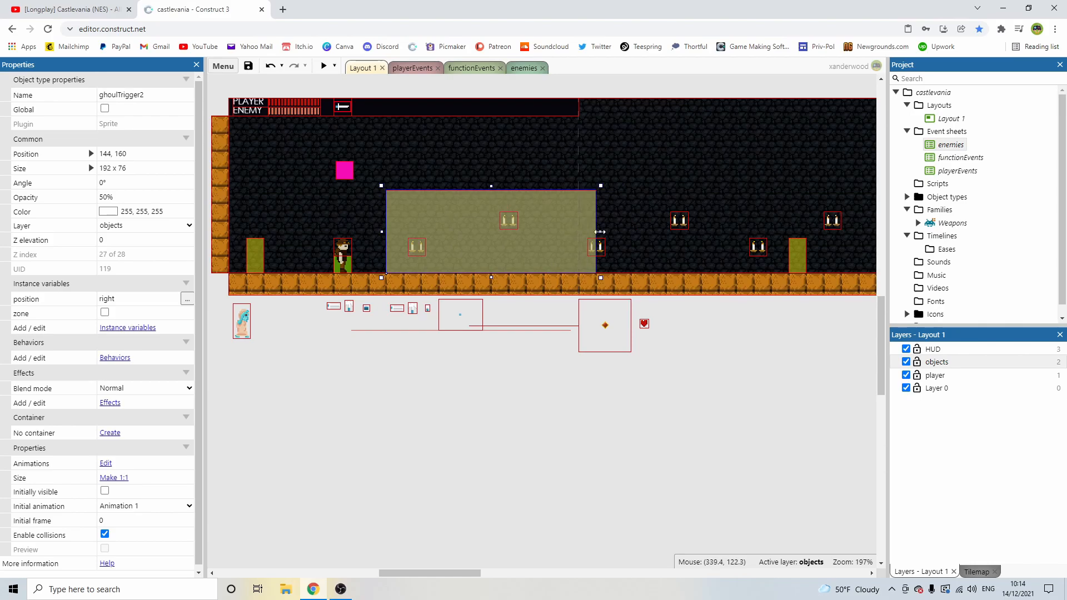
left_click(689, 391)
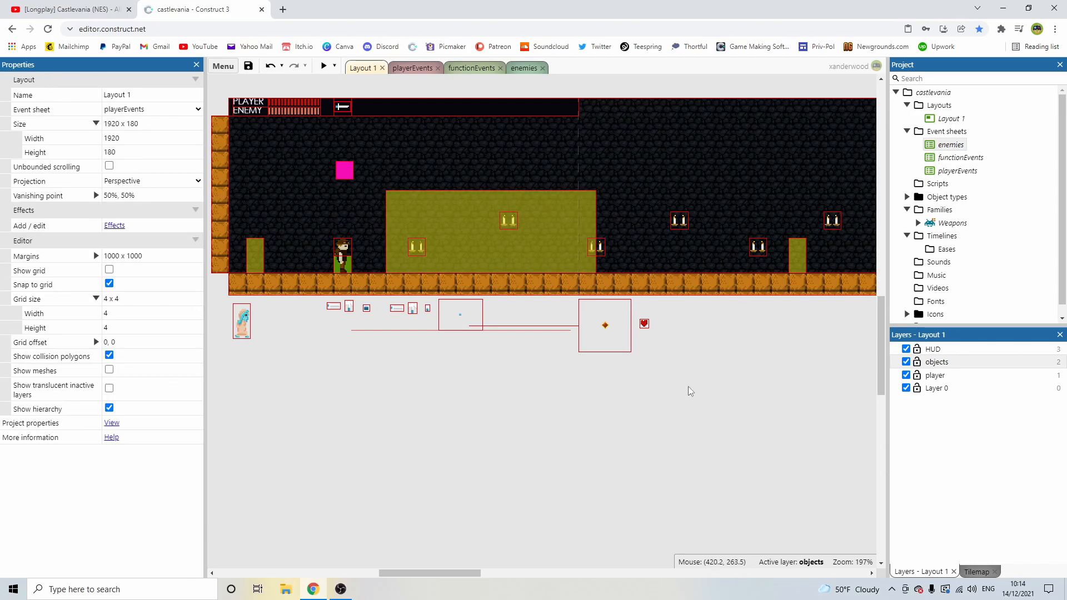
Remove the position and zone instance variables from ghoulTrigger2.
left_click(506, 238)
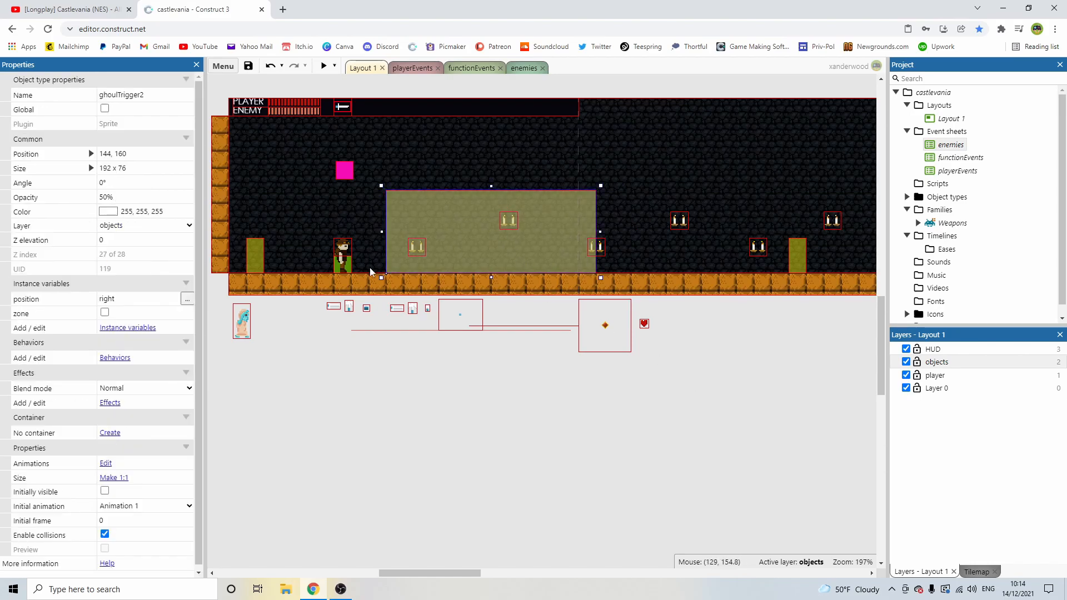
left_click(128, 328)
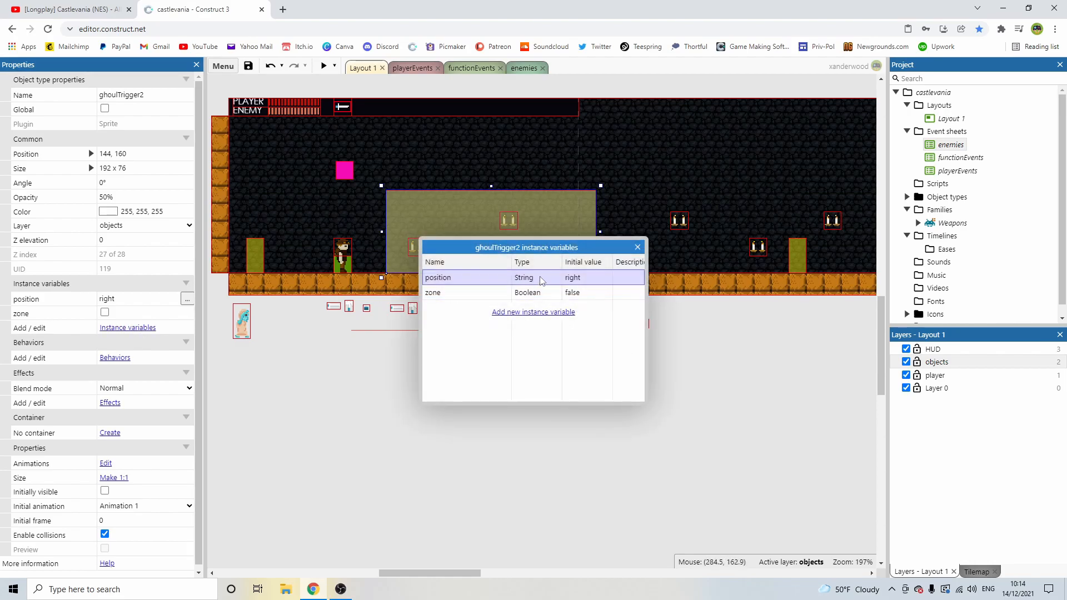
left_click(638, 247)
Delete the zone instance variable from the original ghoulTrigger object.
left_click(790, 254)
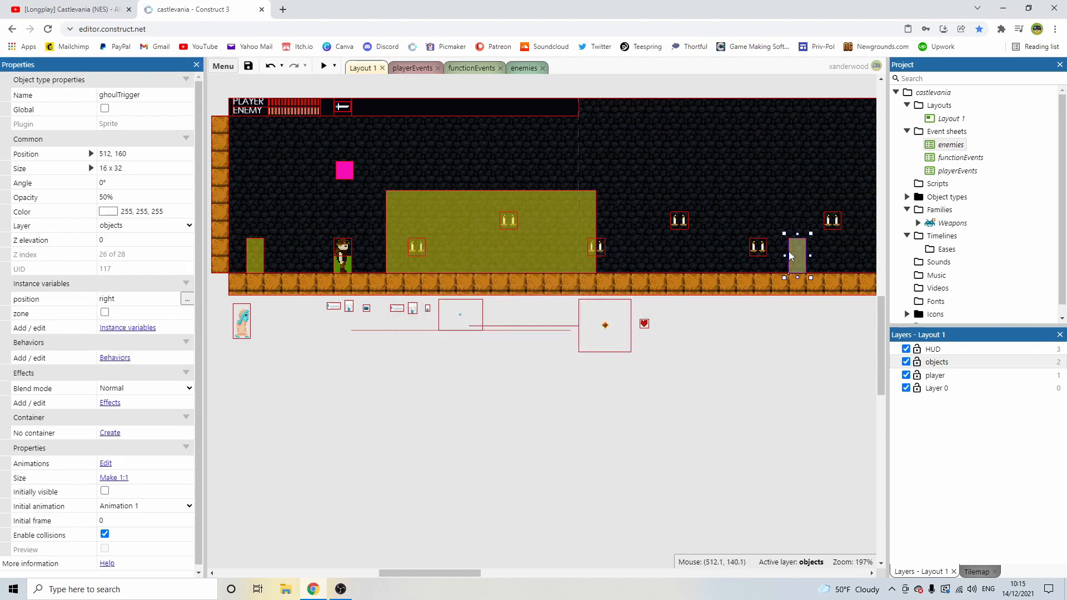
left_click(116, 328)
left_click(463, 294)
key("Delete")
left_click(639, 249)
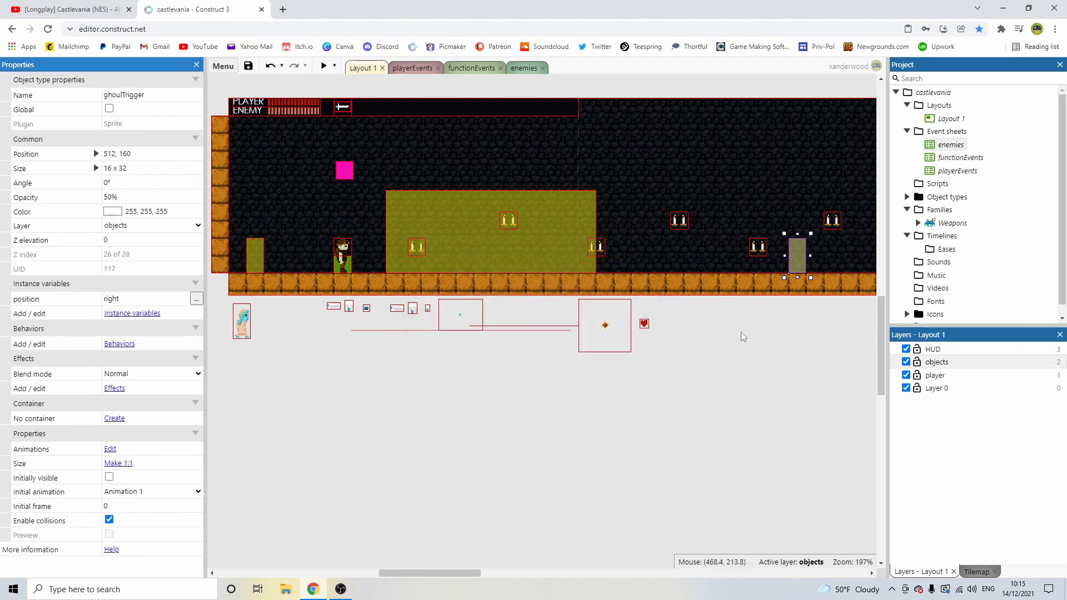
left_click(454, 217)
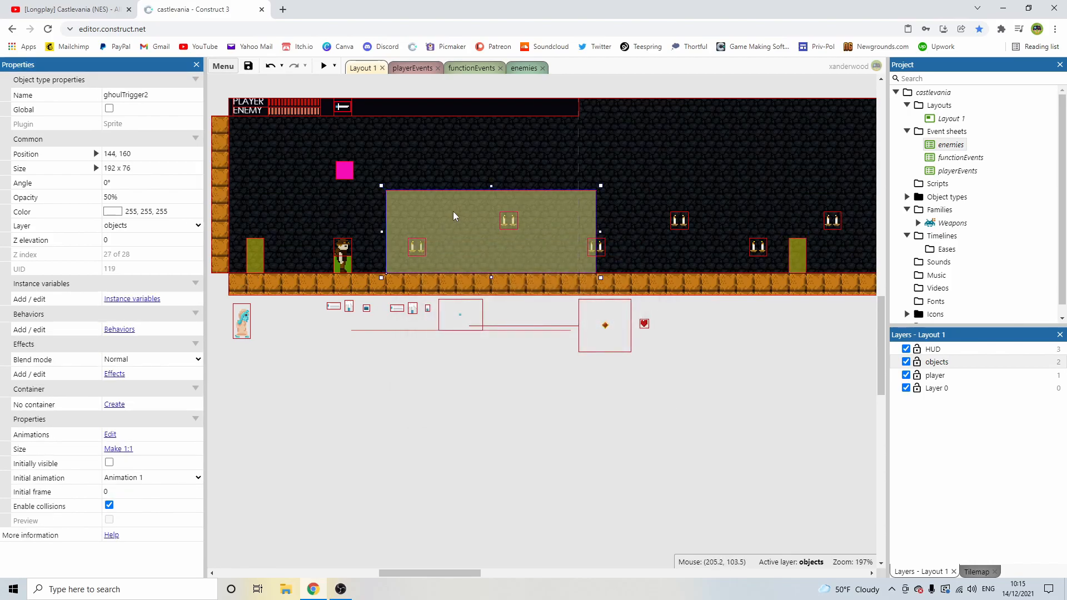
Change the player_base Is overlapping condition in the enemies event sheet to test against ghoulTrigger2.
left_click(418, 67)
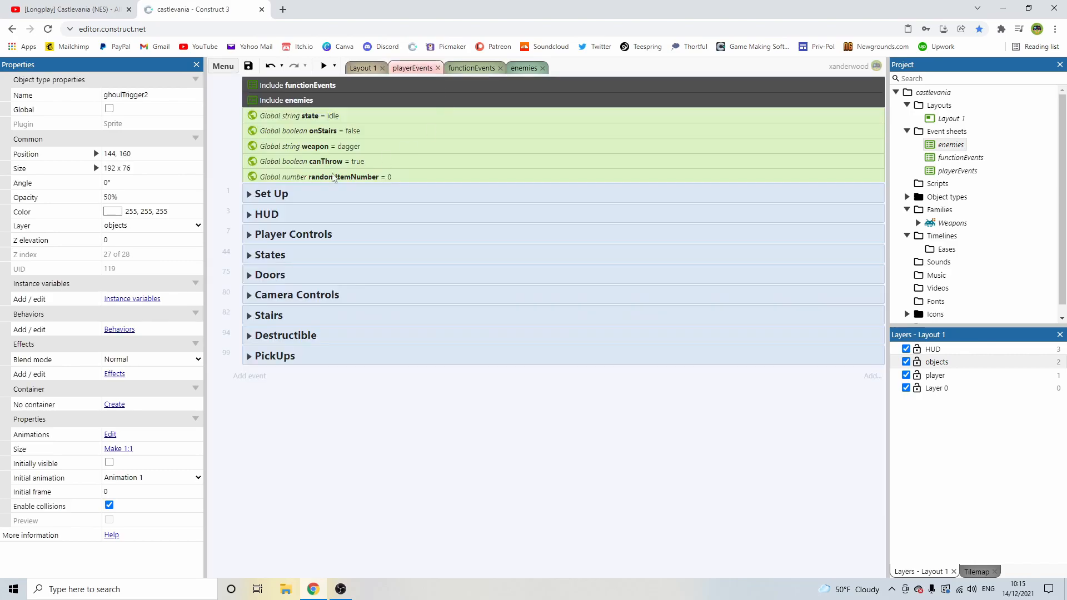
left_click(524, 69)
double_click(391, 102)
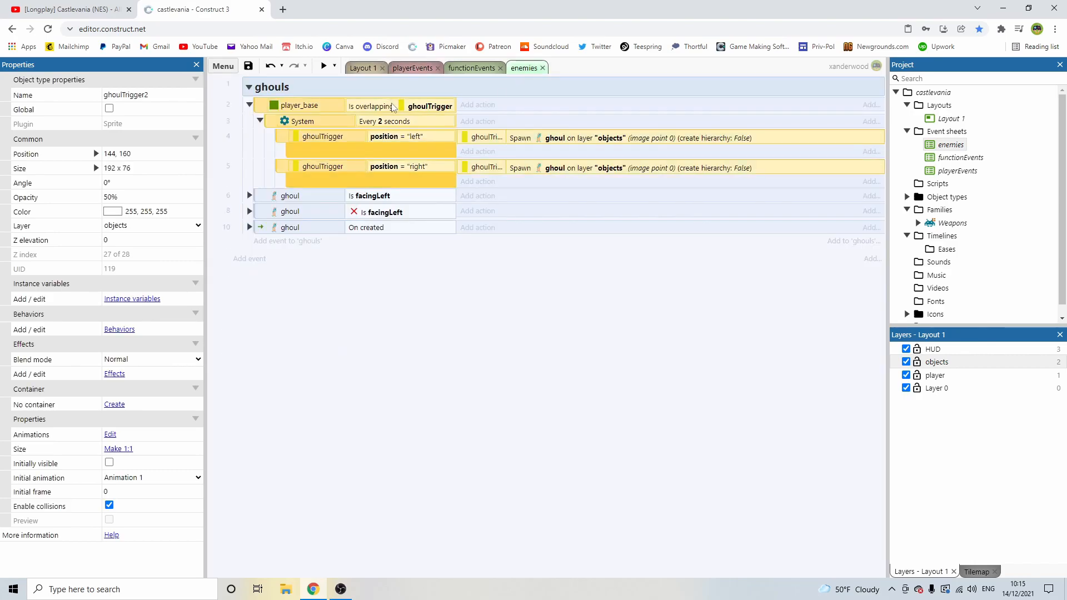
left_click(594, 342)
left_click(526, 449)
left_click(556, 480)
left_click(822, 459)
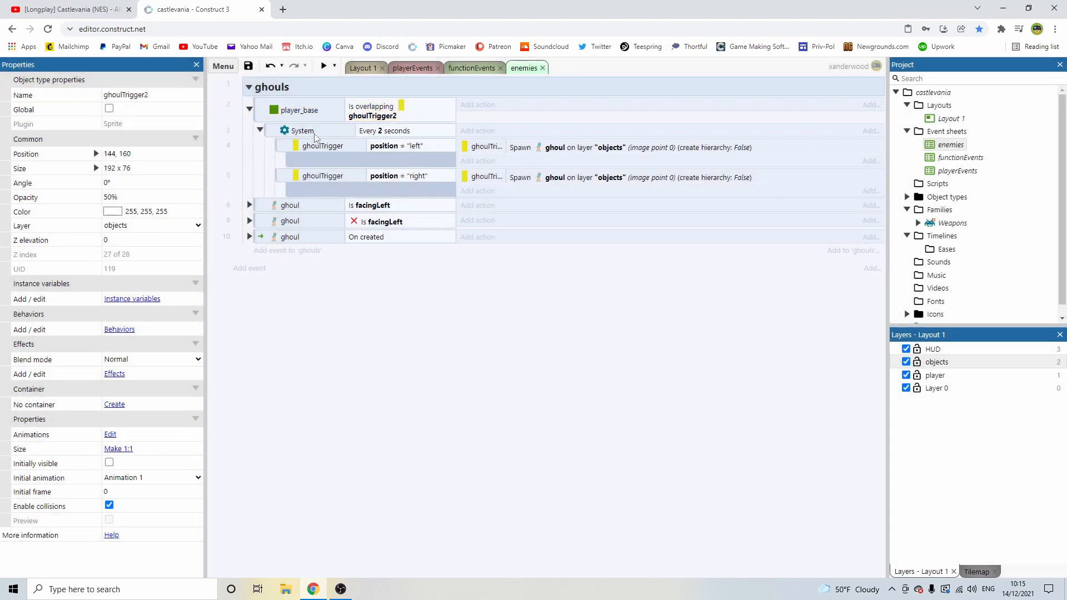
Preview the game briefly, walking the player into the new trigger zone to test ghoul spawning.
left_click(323, 66)
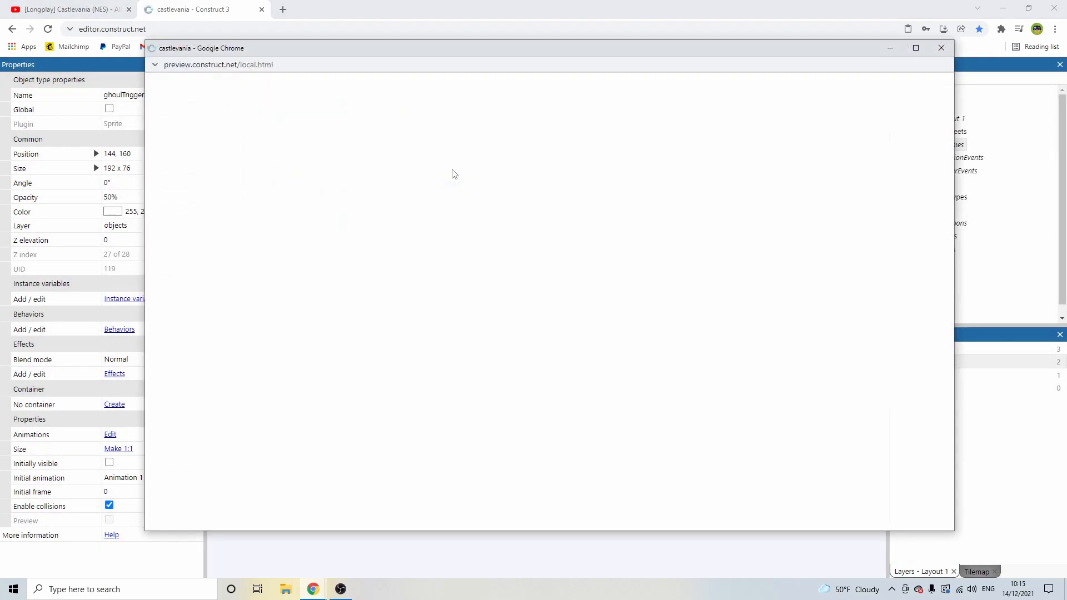
key("Right")
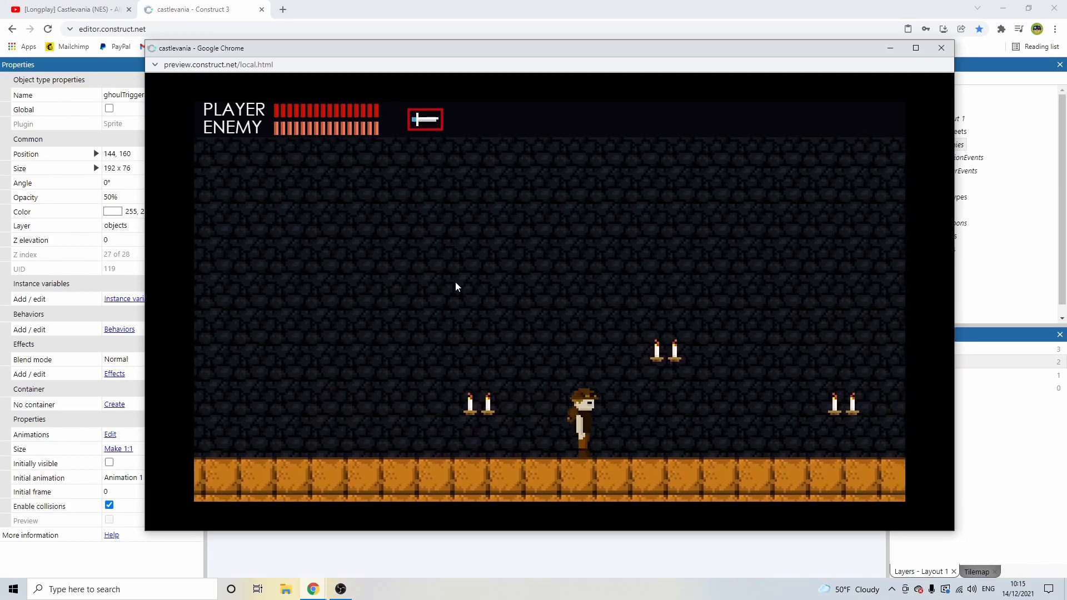
left_click(941, 48)
Make ghoulTrigger2 initially visible in Layout 1 and preview the game, moving the player through the zone to test spawning.
left_click(364, 68)
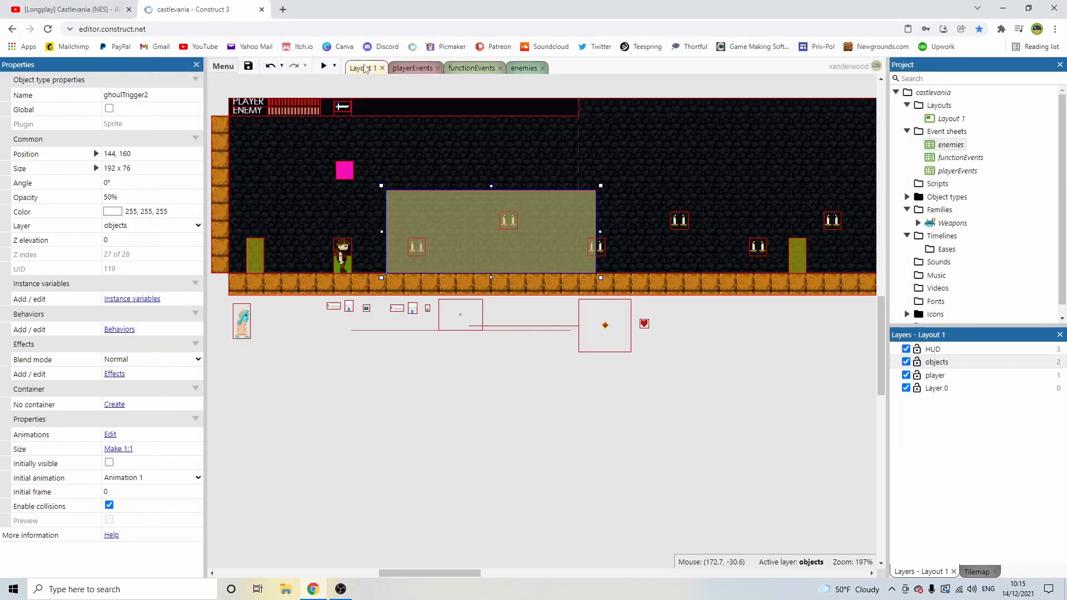
left_click(109, 463)
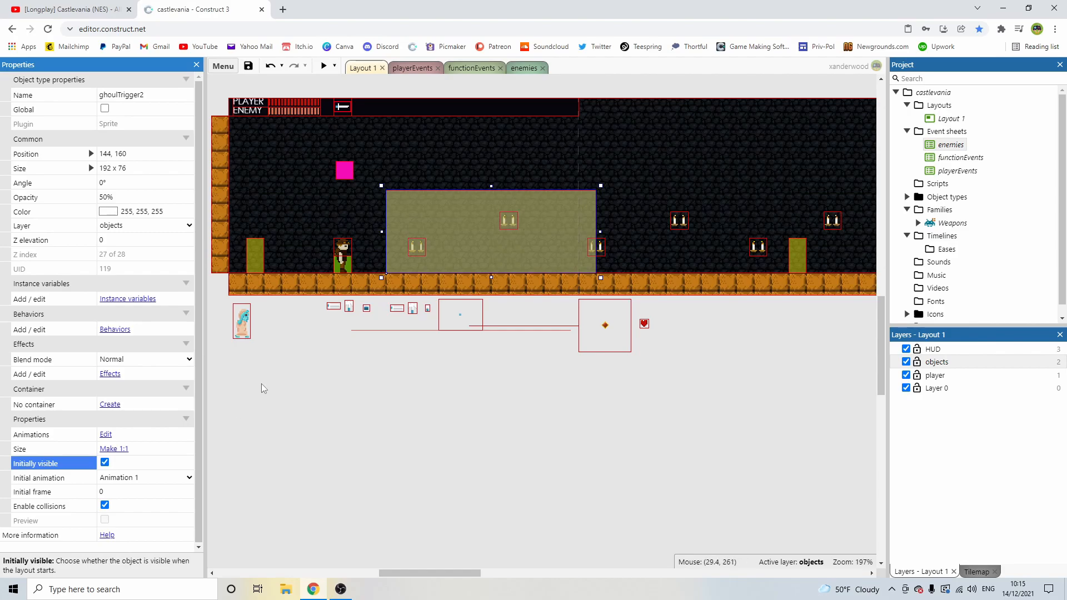
left_click(323, 66)
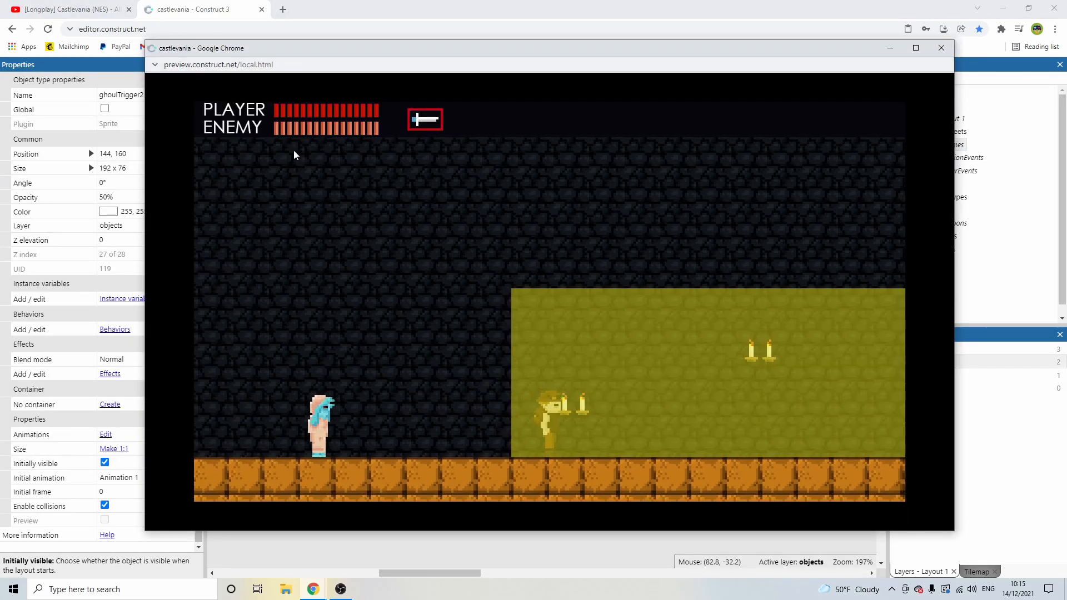
key("Right")
key("Right")
key("Up")
key("Left")
key("Right")
key("Up")
key("Right")
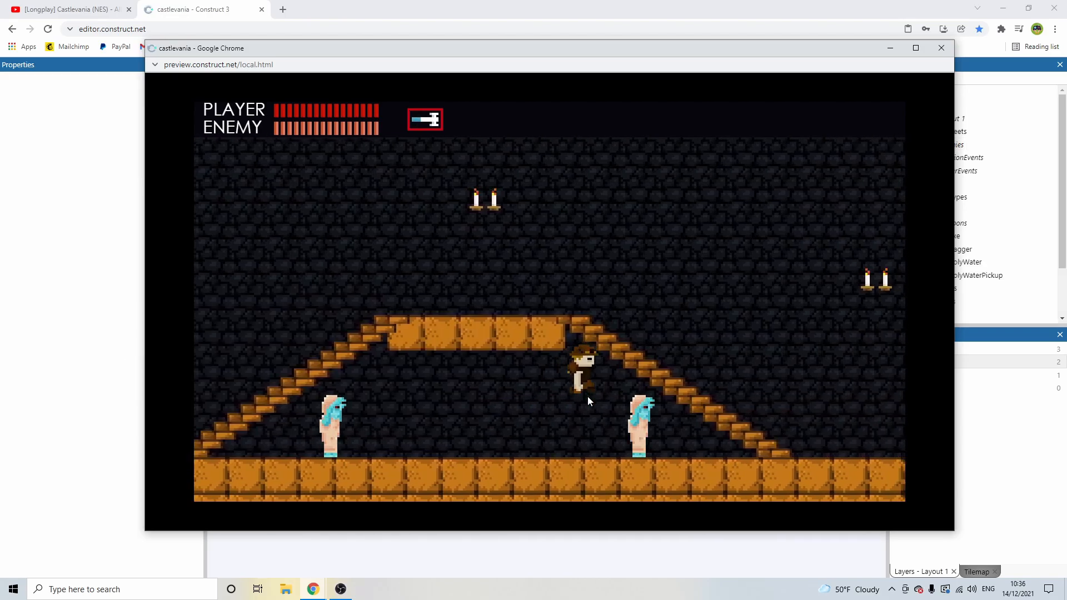
Play the preview beyond the stairs, moving, jumping and attacking to check the ghouls' walking and their reaction to hits.
key("Right")
key("Right")
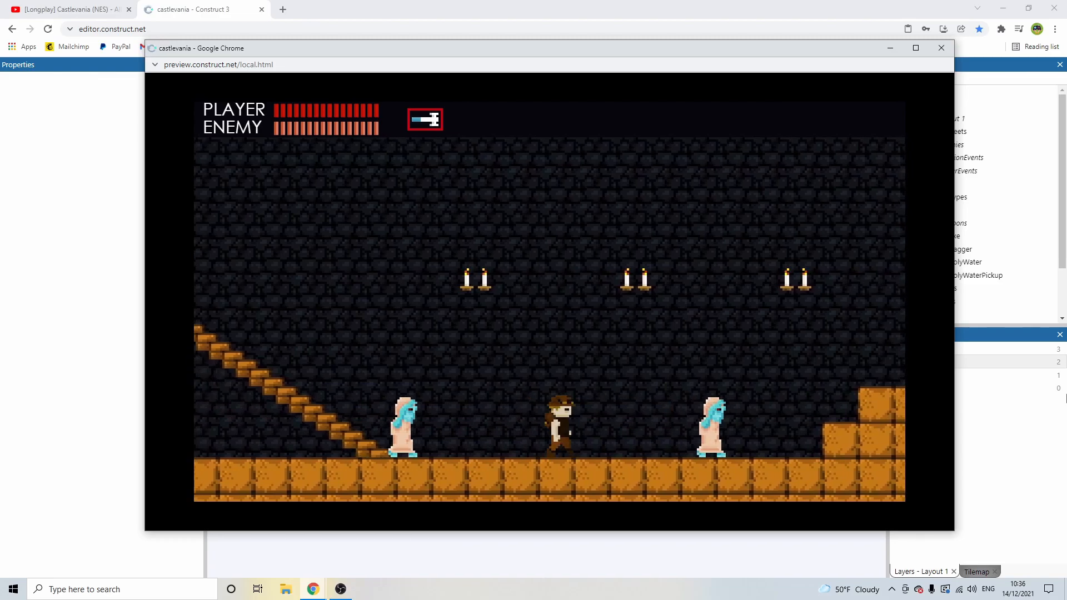
key("Right")
key("space")
key("Left")
key("Right")
key("x")
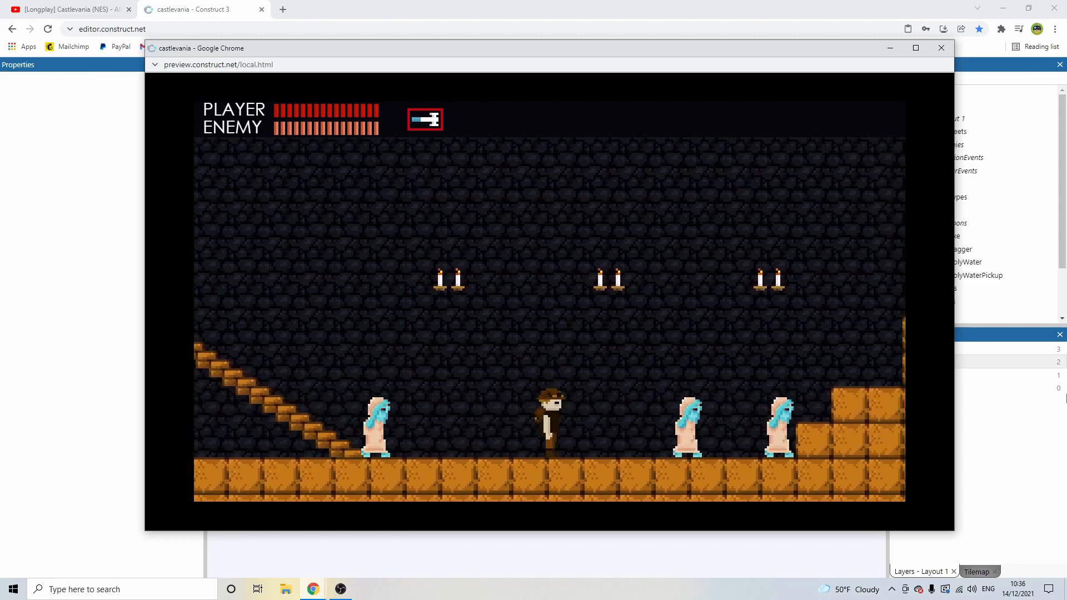
key("Left")
key("space")
key("Right")
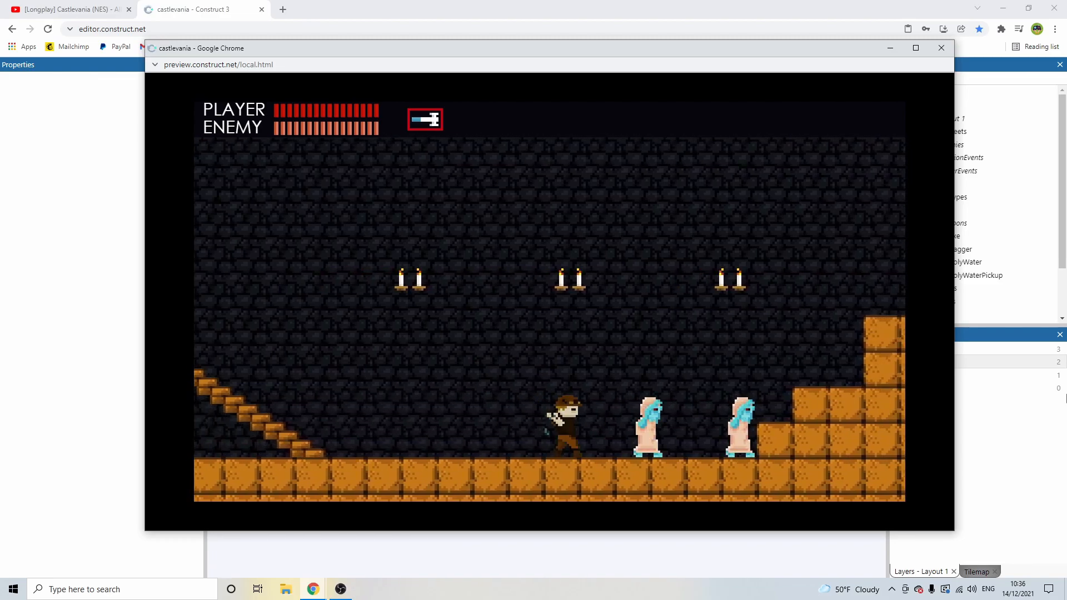
key("x")
key("Left")
key("x")
key("Right")
key("x")
key("space")
key("x")
key("x")
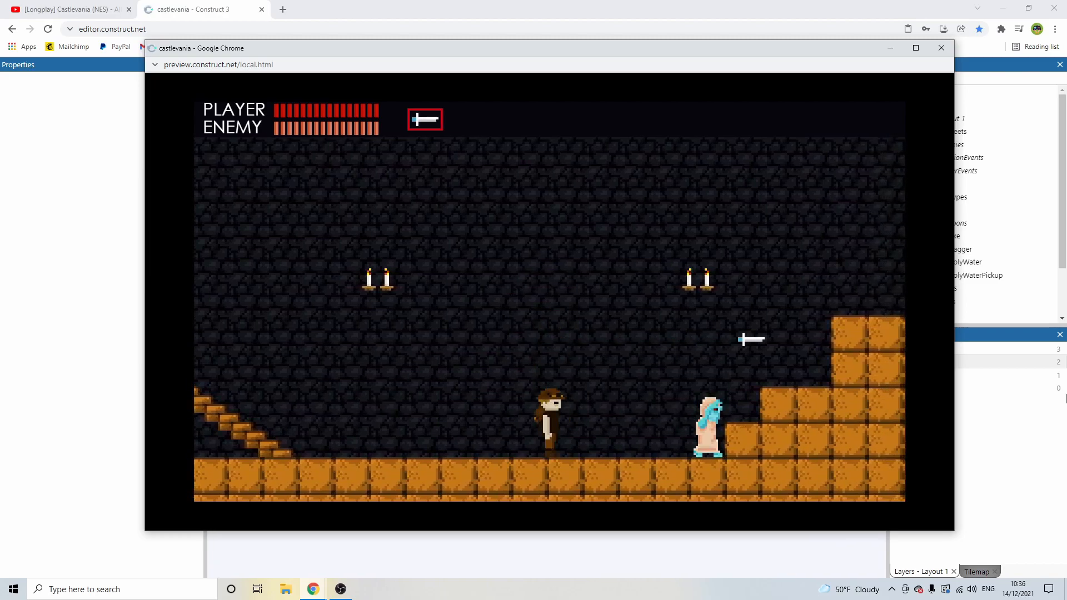
key("Right")
key("space")
key("x")
key("Left")
key("space")
key("x")
key("space")
key("Right")
key("x")
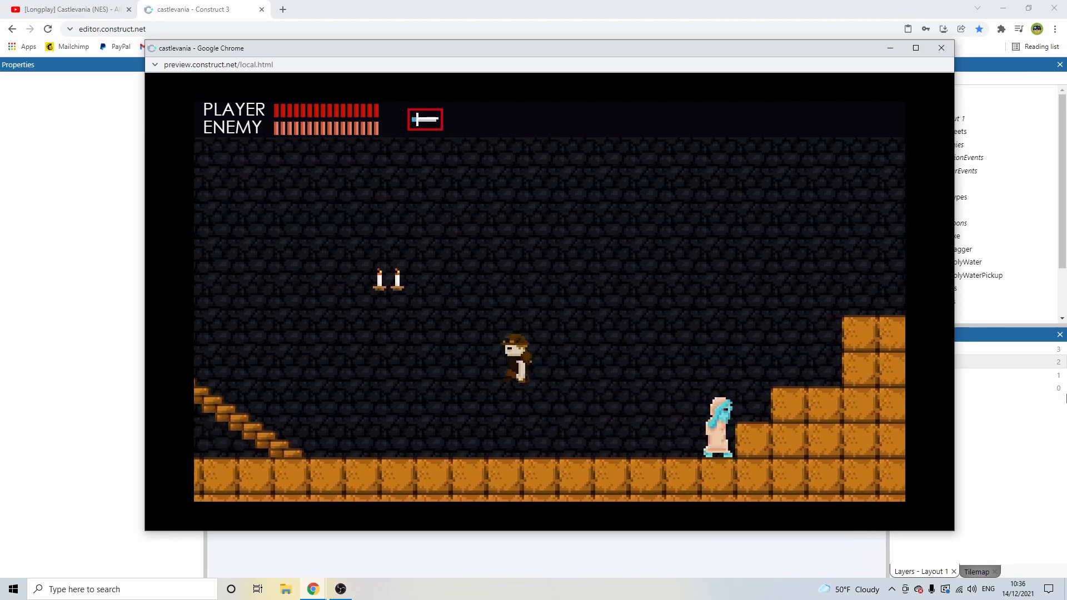